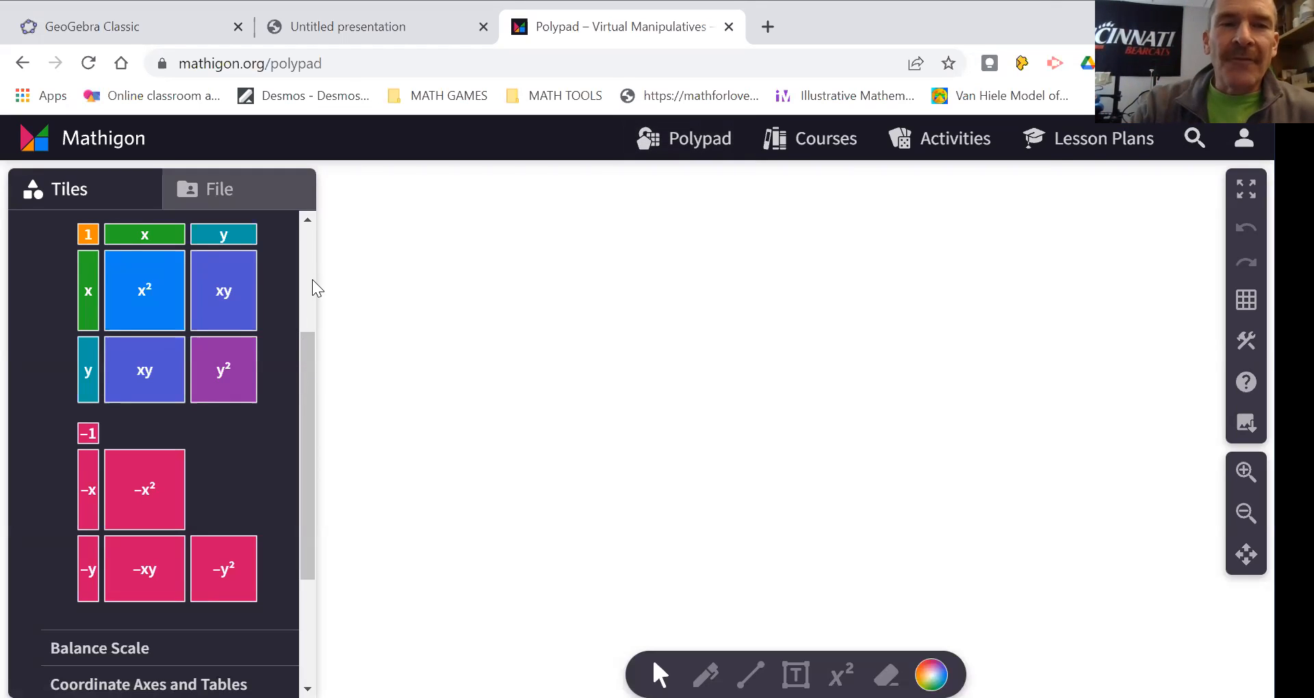
# Build a tile model of x² + 3x + 1 with an x tile above x², two x tiles beside it, and a 1 tile above the first
pyautogui.scroll(3, 312, 279)
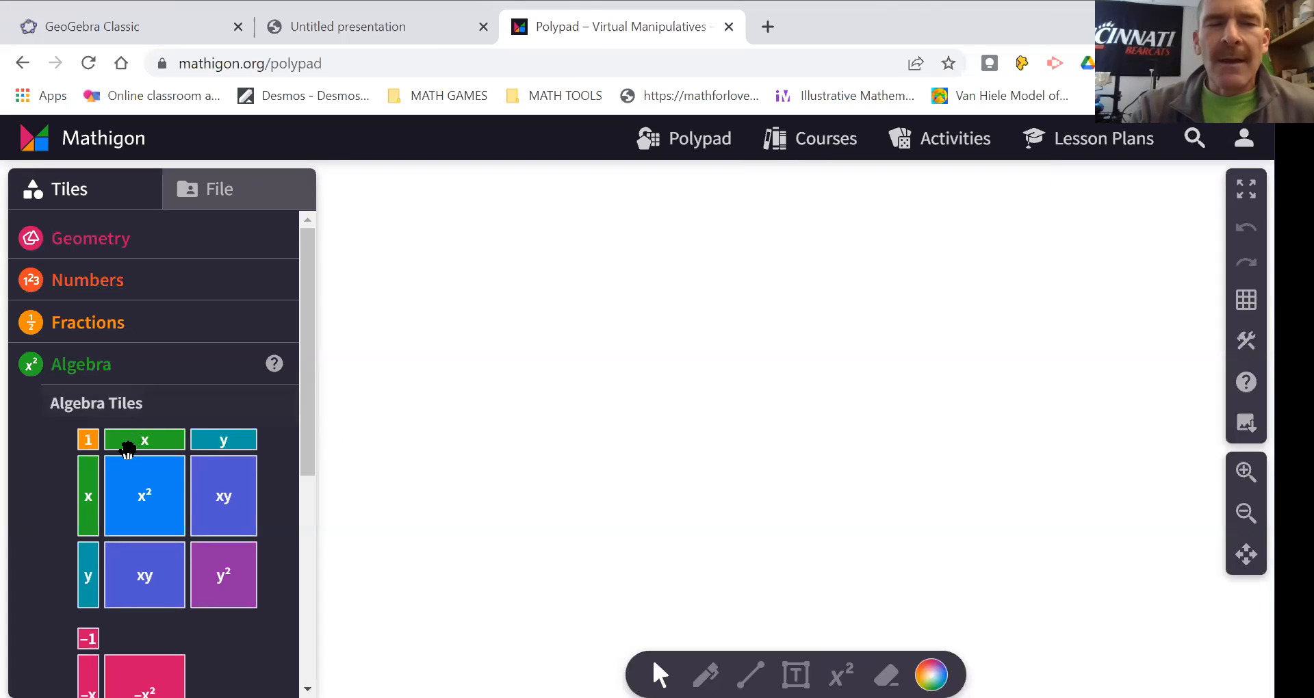
pyautogui.moveTo(140, 489); pyautogui.dragTo(544, 366)
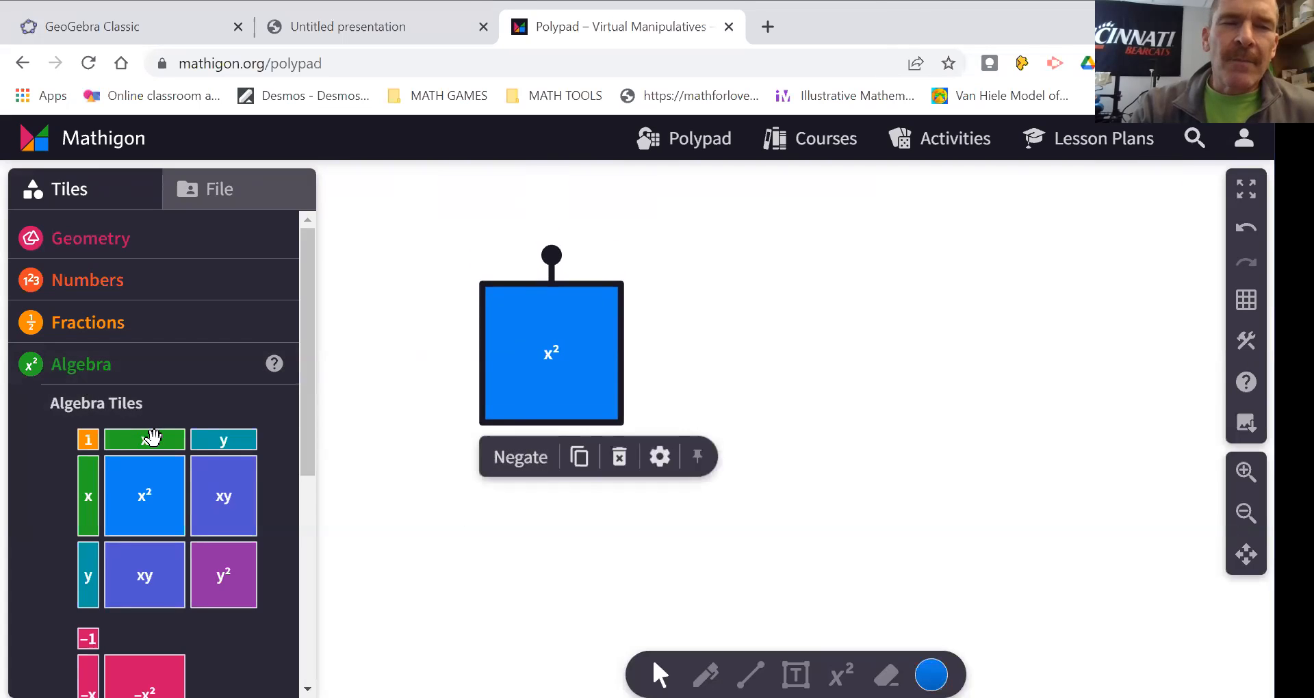
pyautogui.click(178, 430)
pyautogui.moveTo(179, 430); pyautogui.dragTo(548, 271)
pyautogui.moveTo(83, 484); pyautogui.dragTo(635, 359)
pyautogui.moveTo(89, 485); pyautogui.dragTo(659, 359)
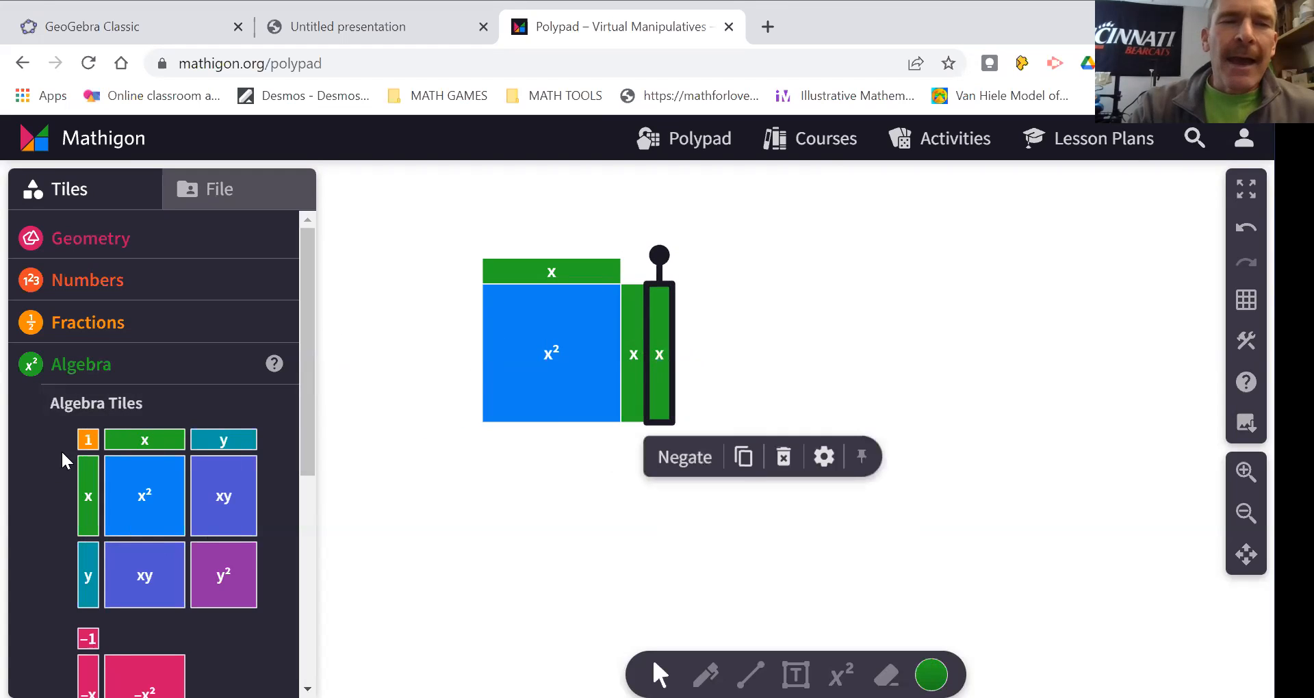
pyautogui.moveTo(82, 442); pyautogui.dragTo(629, 272)
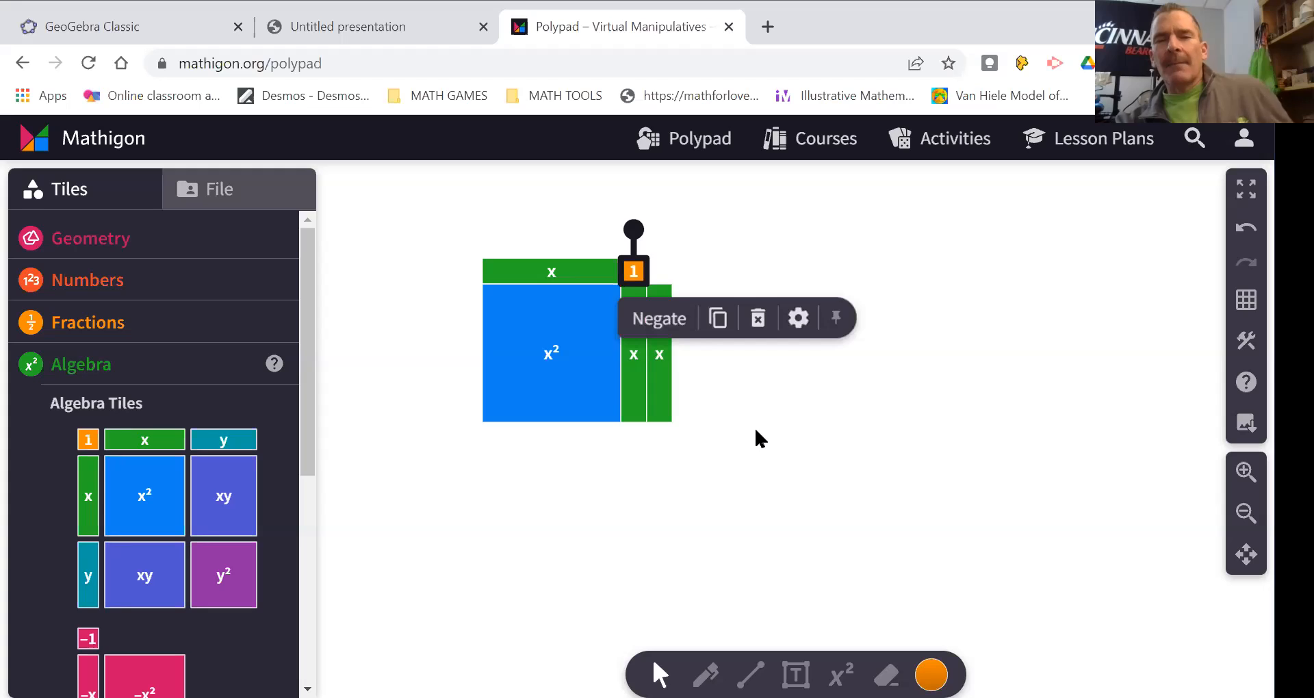
pyautogui.click(845, 455)
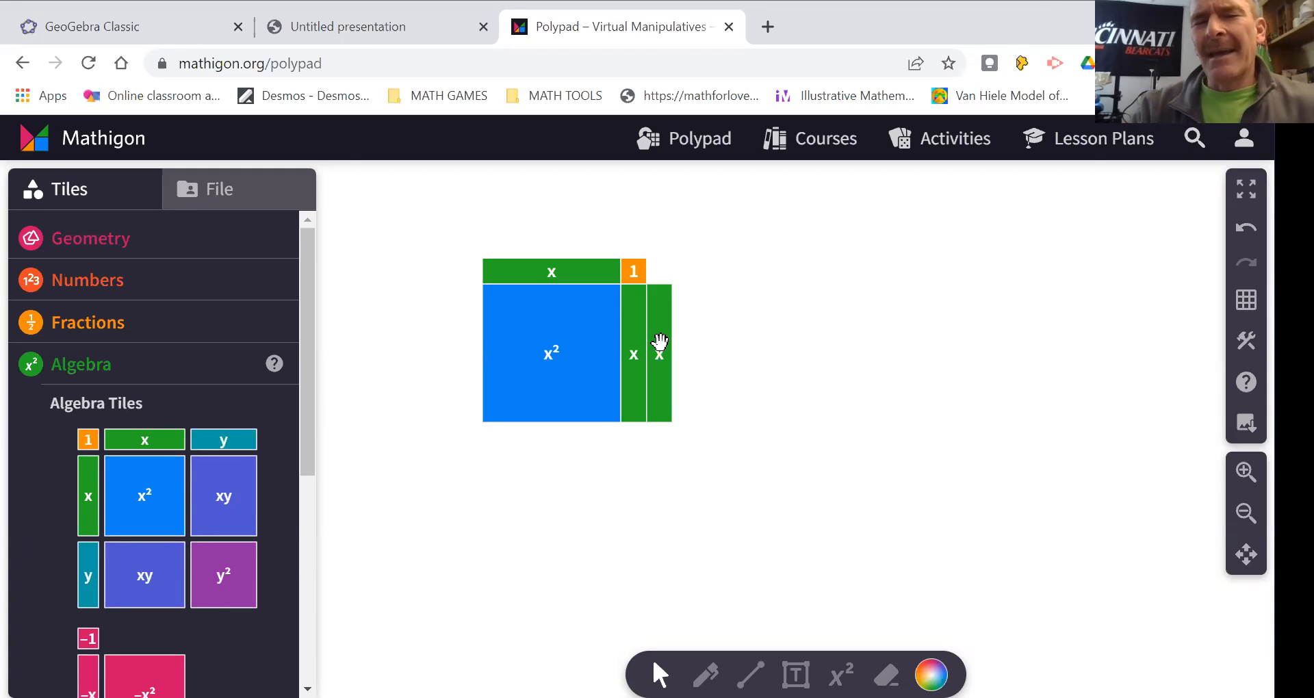
# Recolor all the tiles in the x² + 3x + 1 model medium gray
pyautogui.moveTo(456, 228); pyautogui.dragTo(739, 447)
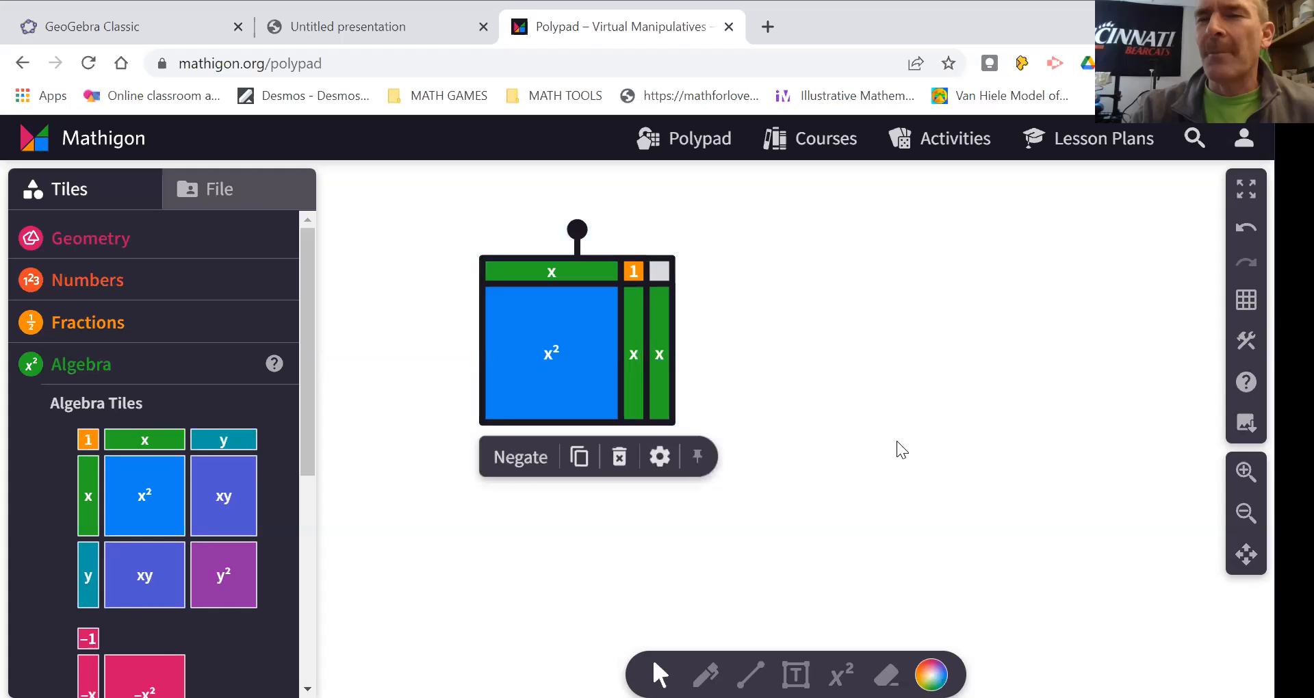
pyautogui.click(1244, 471)
pyautogui.click(936, 345)
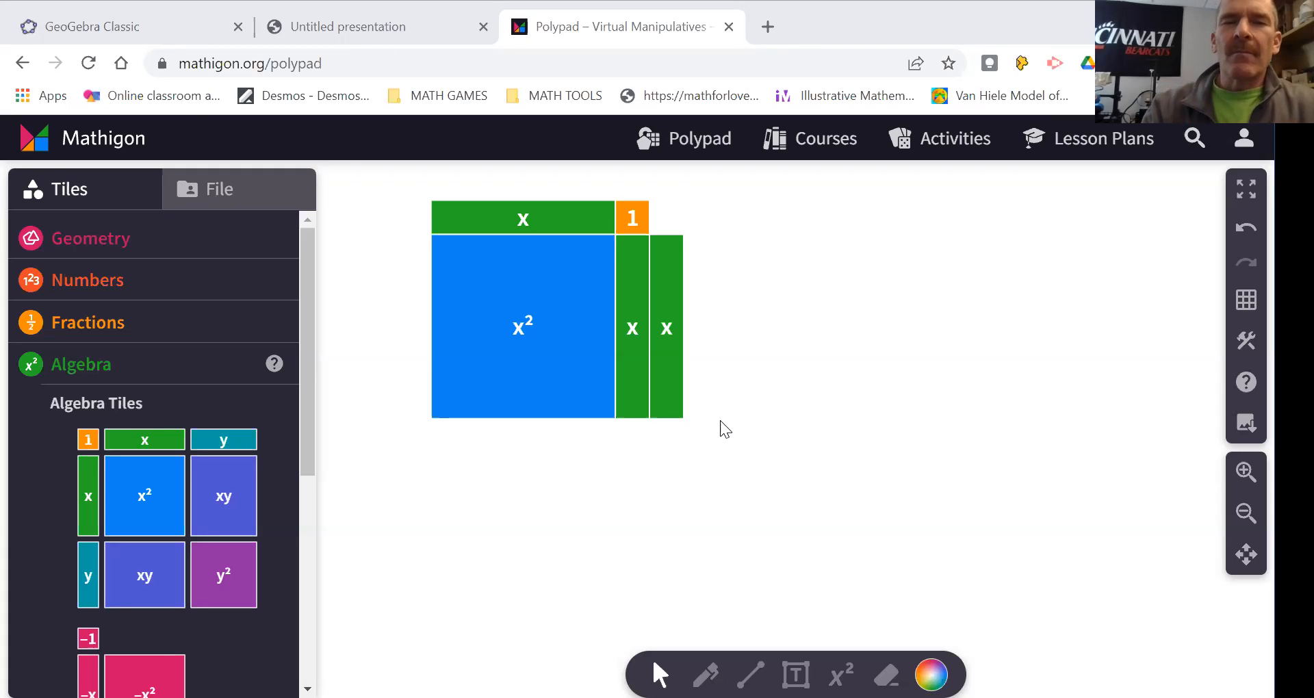
pyautogui.click(1246, 554)
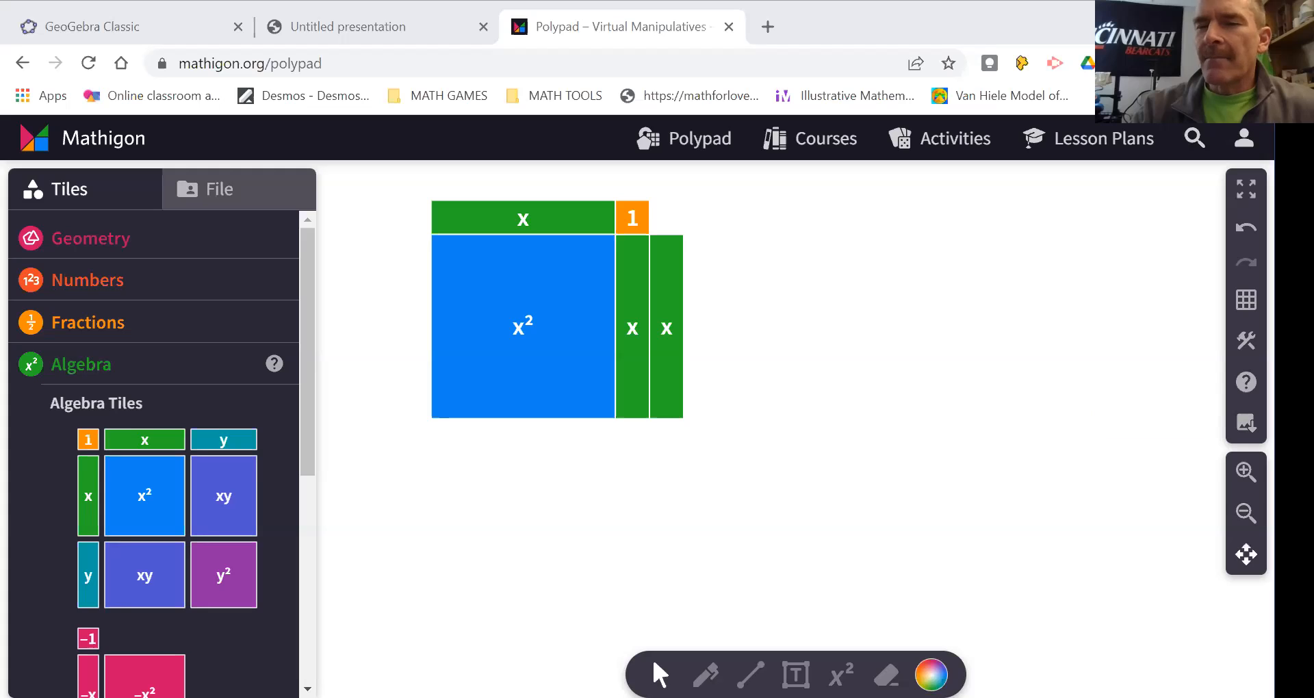
pyautogui.moveTo(717, 463); pyautogui.dragTo(717, 551)
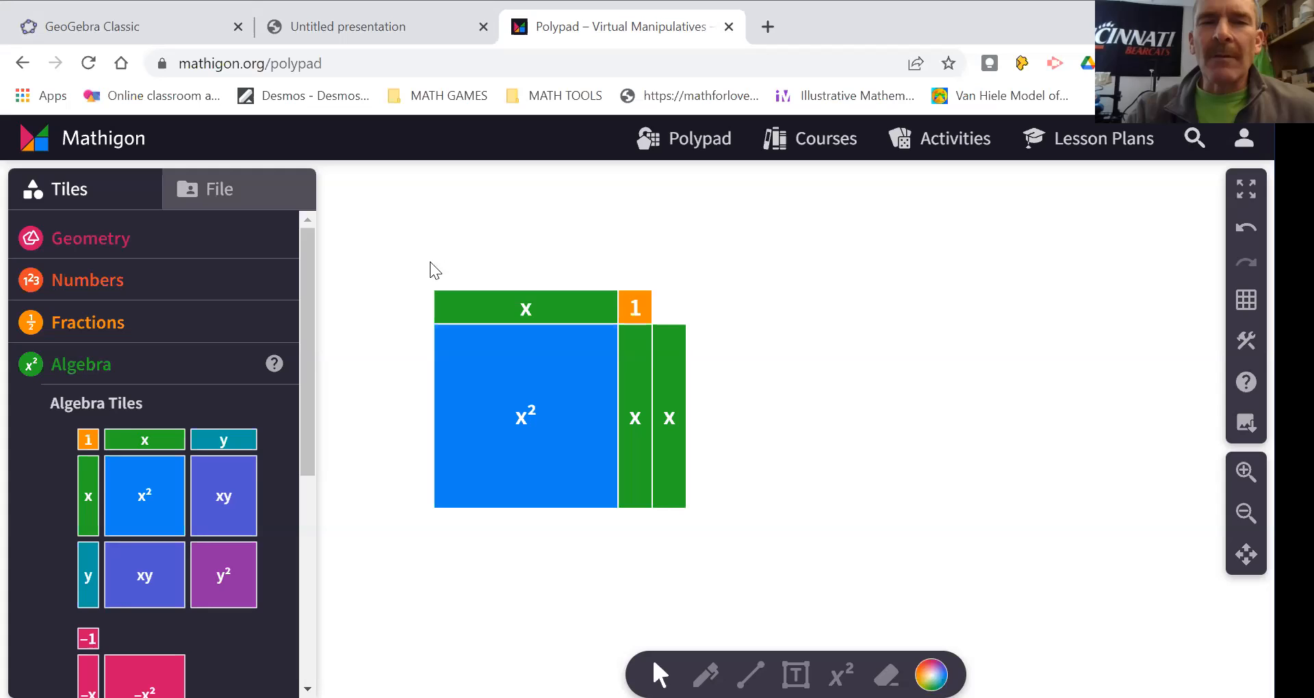
pyautogui.moveTo(442, 301); pyautogui.dragTo(768, 523)
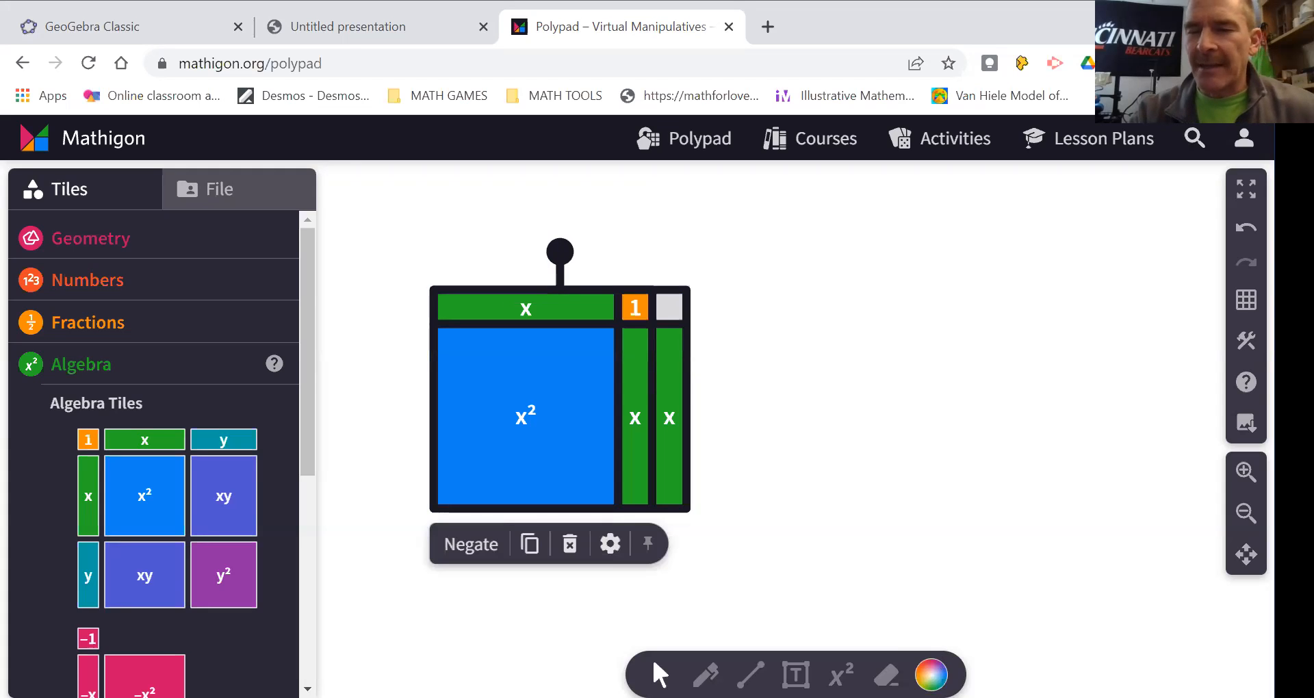
pyautogui.click(931, 674)
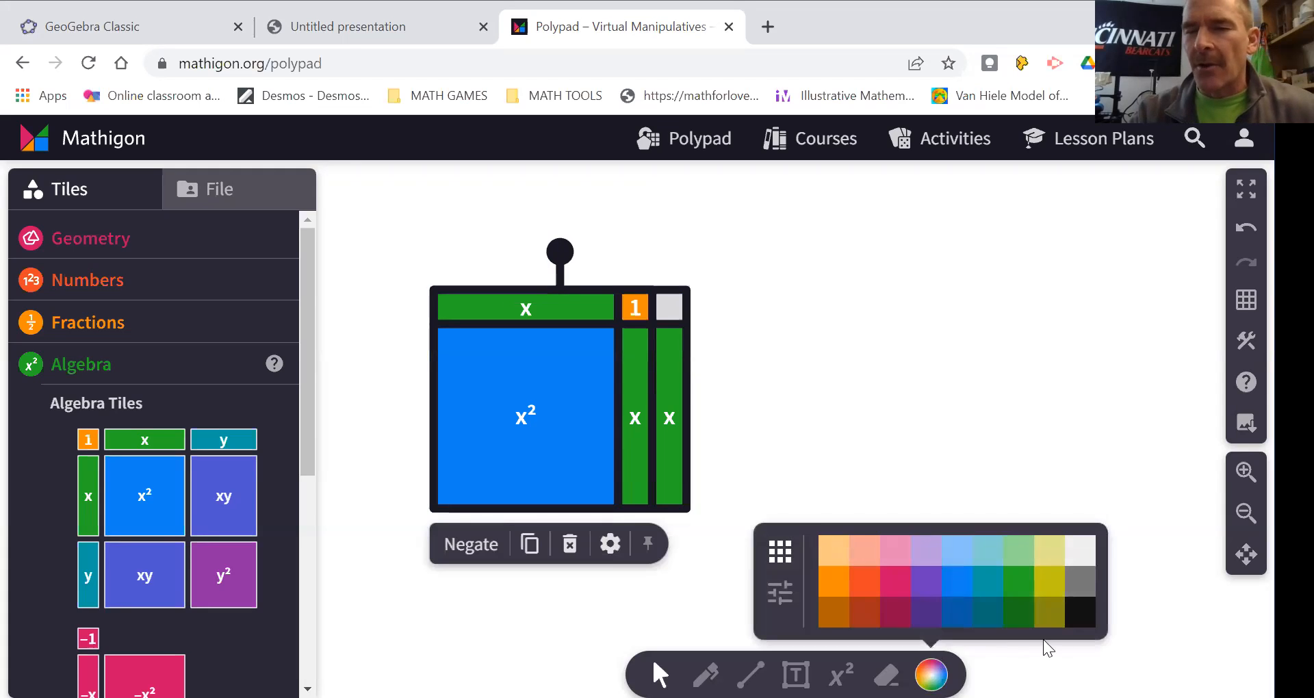
pyautogui.click(1076, 612)
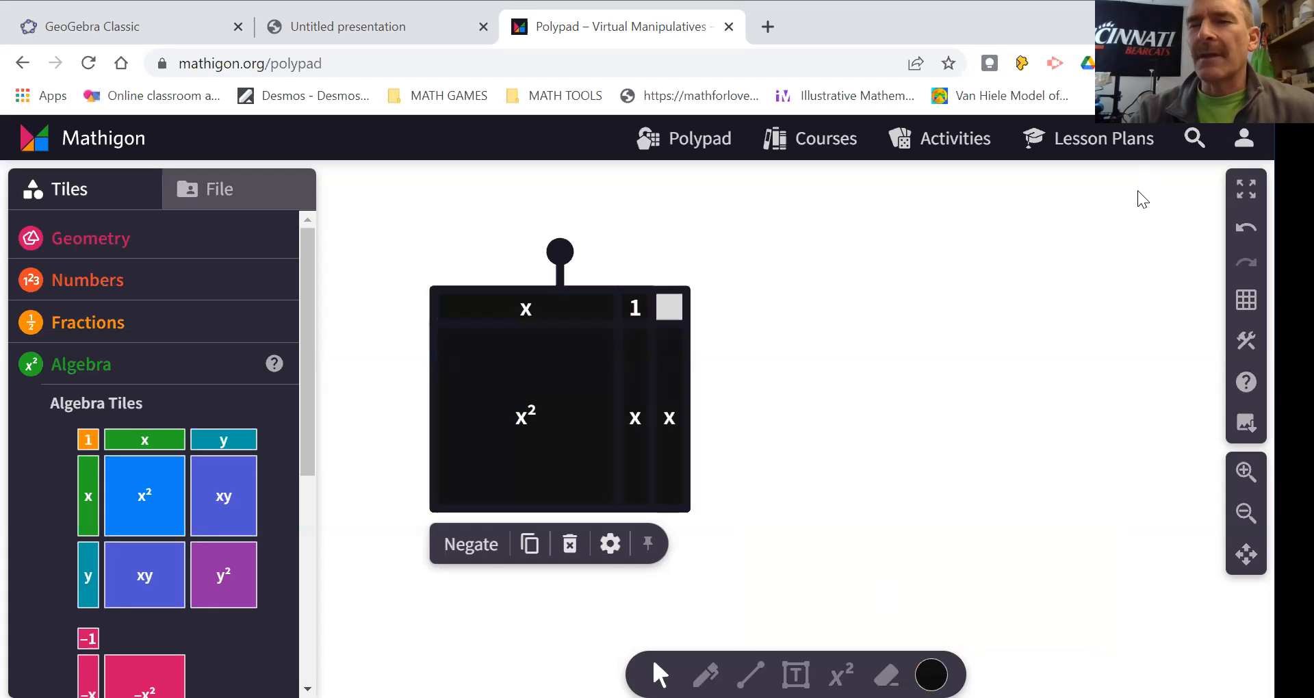
pyautogui.click(932, 676)
pyautogui.click(1077, 575)
pyautogui.click(982, 436)
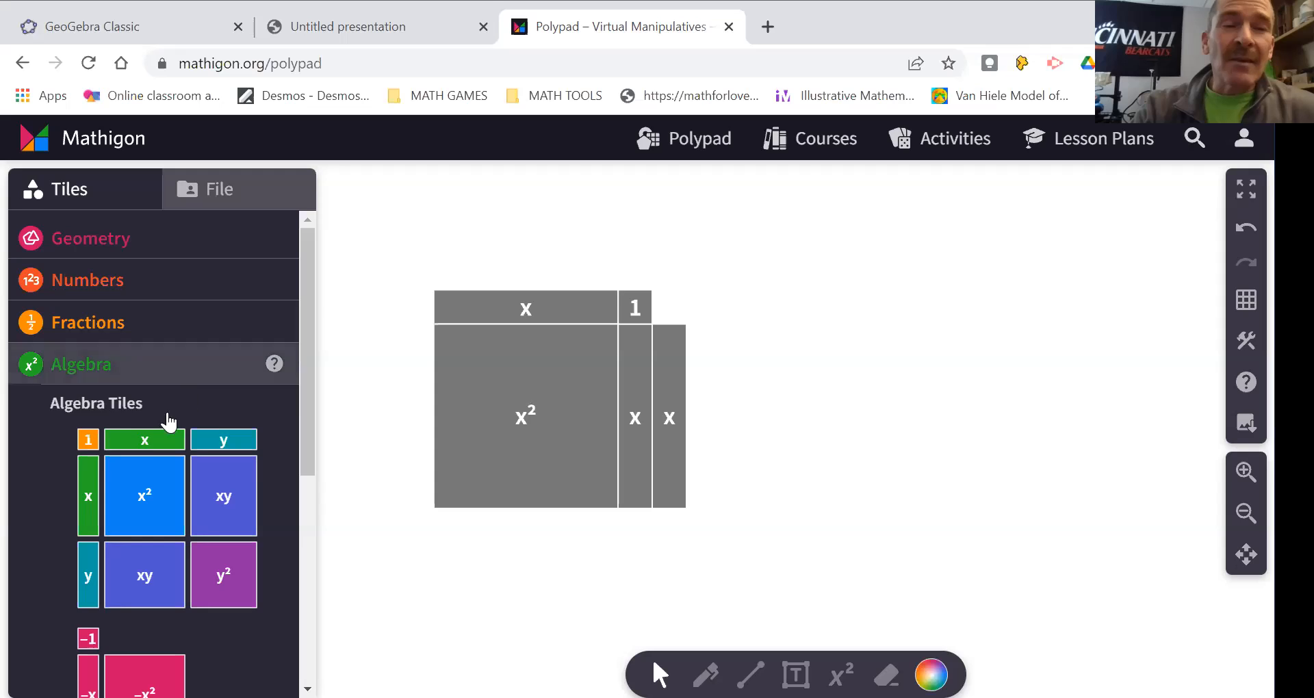
# Add a row of one x tile and two 1 tiles above the gray model, and fill its corner gap with another 1 tile
pyautogui.moveTo(140, 440); pyautogui.dragTo(528, 270)
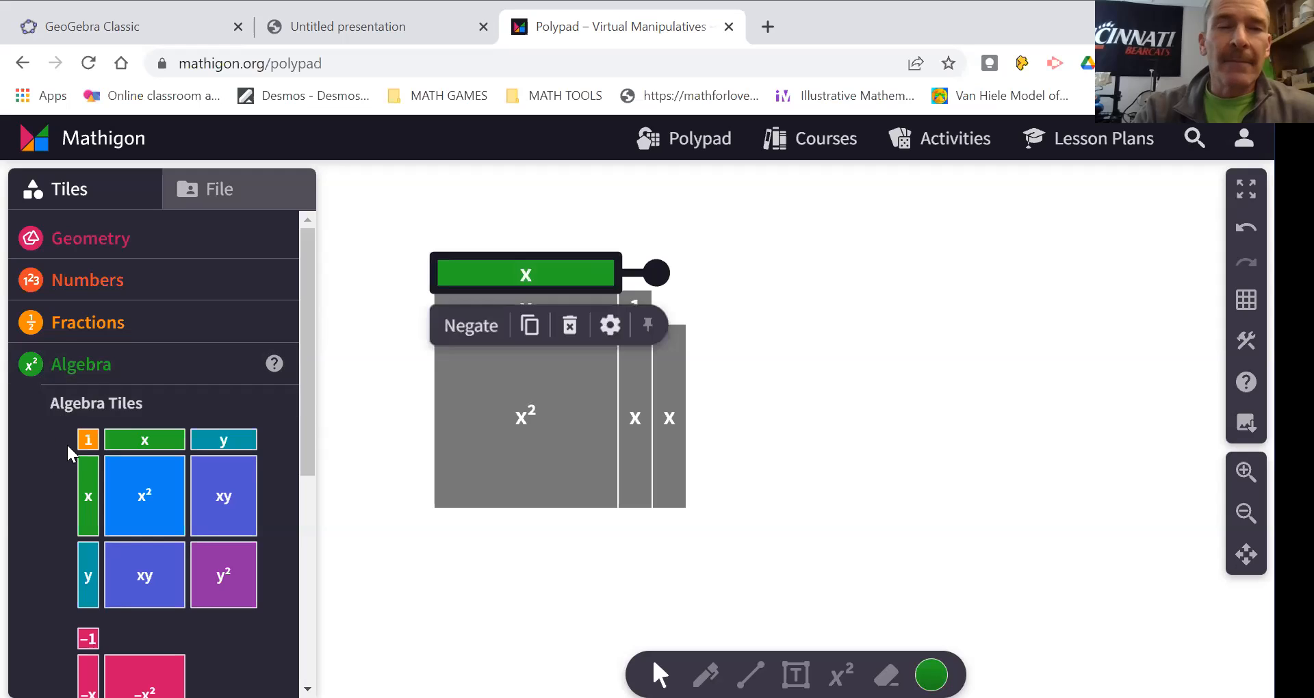
pyautogui.moveTo(88, 438); pyautogui.dragTo(636, 273)
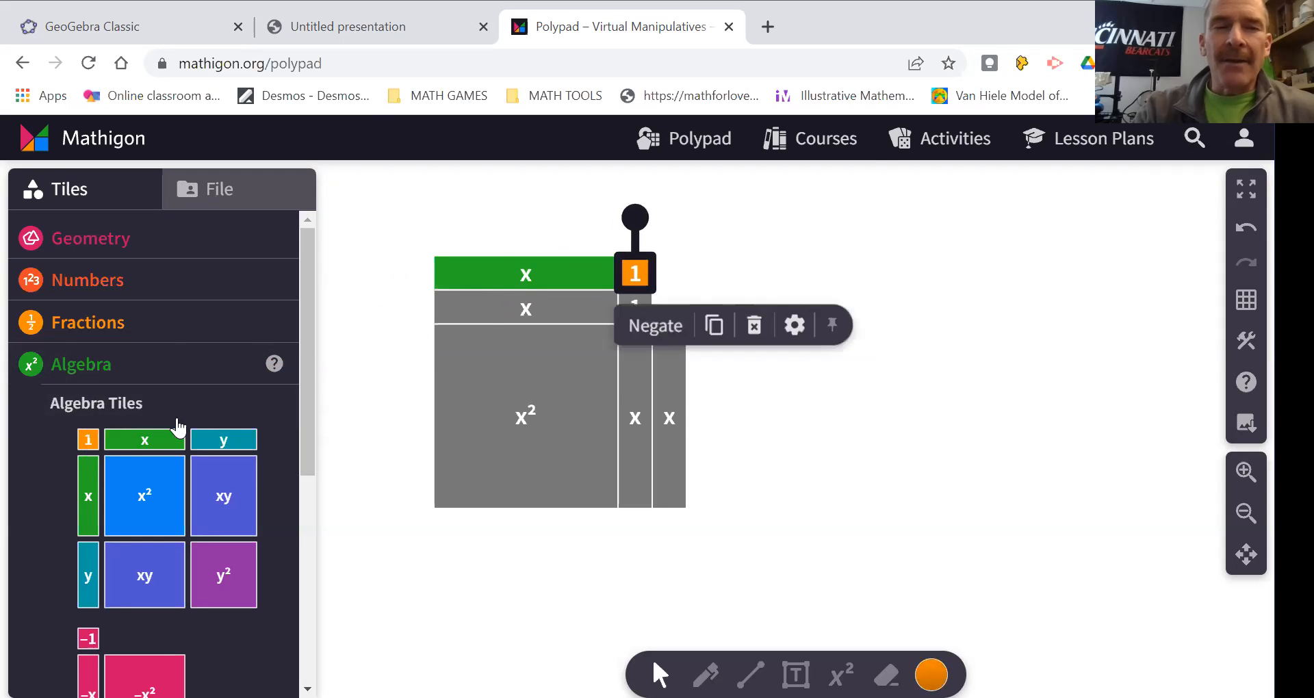
pyautogui.moveTo(87, 439); pyautogui.dragTo(667, 275)
pyautogui.moveTo(88, 439); pyautogui.dragTo(670, 308)
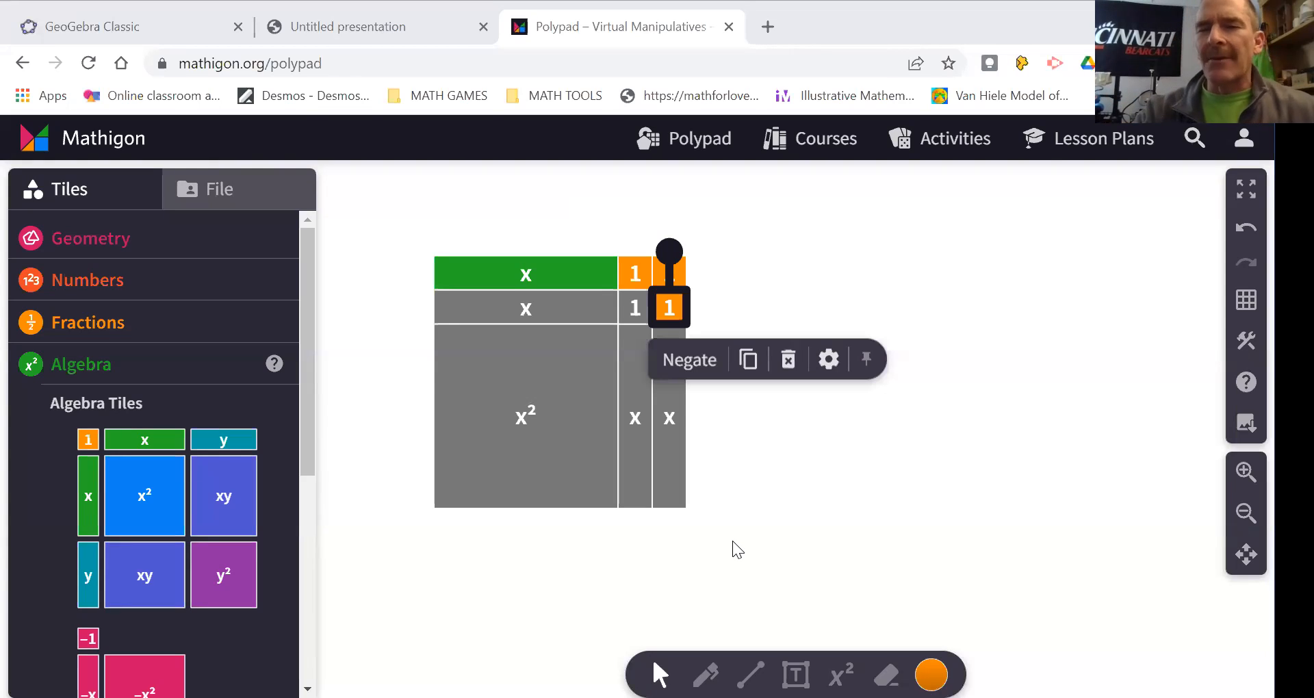
# Examine how the tile pattern is composed by selecting the x² tile together with the x and 1 tiles around it
pyautogui.click(401, 220)
pyautogui.moveTo(447, 282); pyautogui.dragTo(746, 534)
pyautogui.click(748, 437)
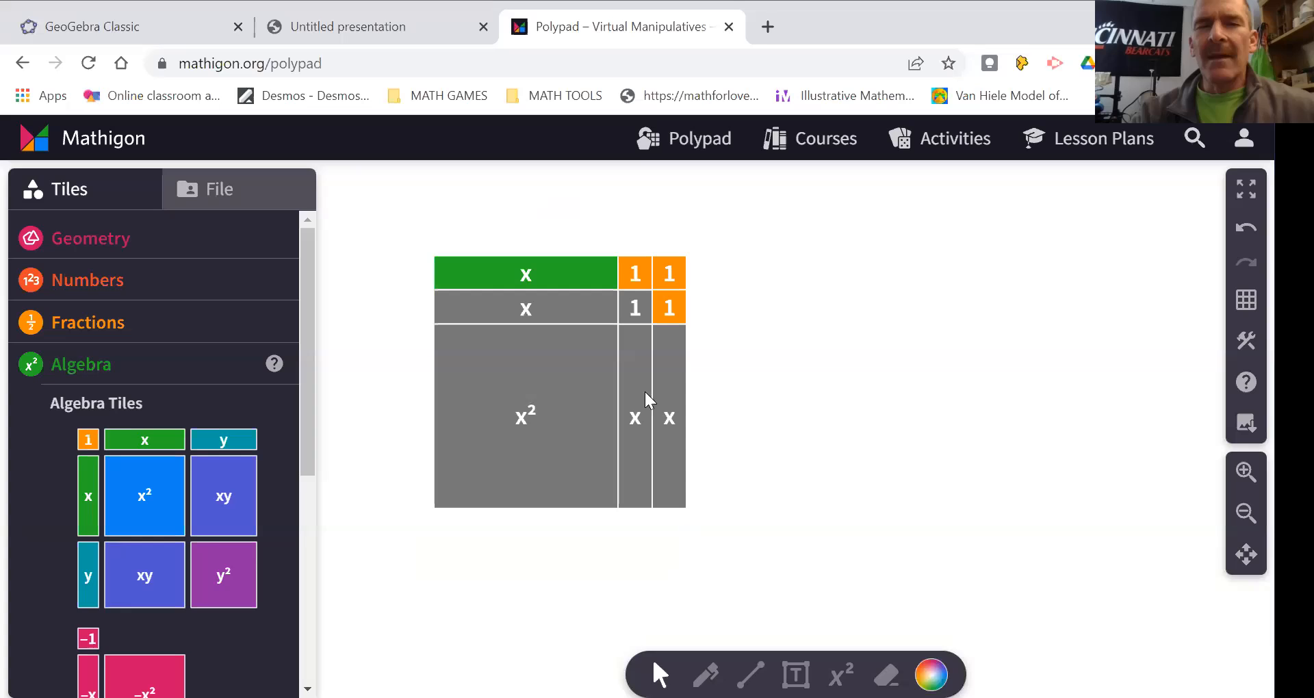
pyautogui.click(556, 402)
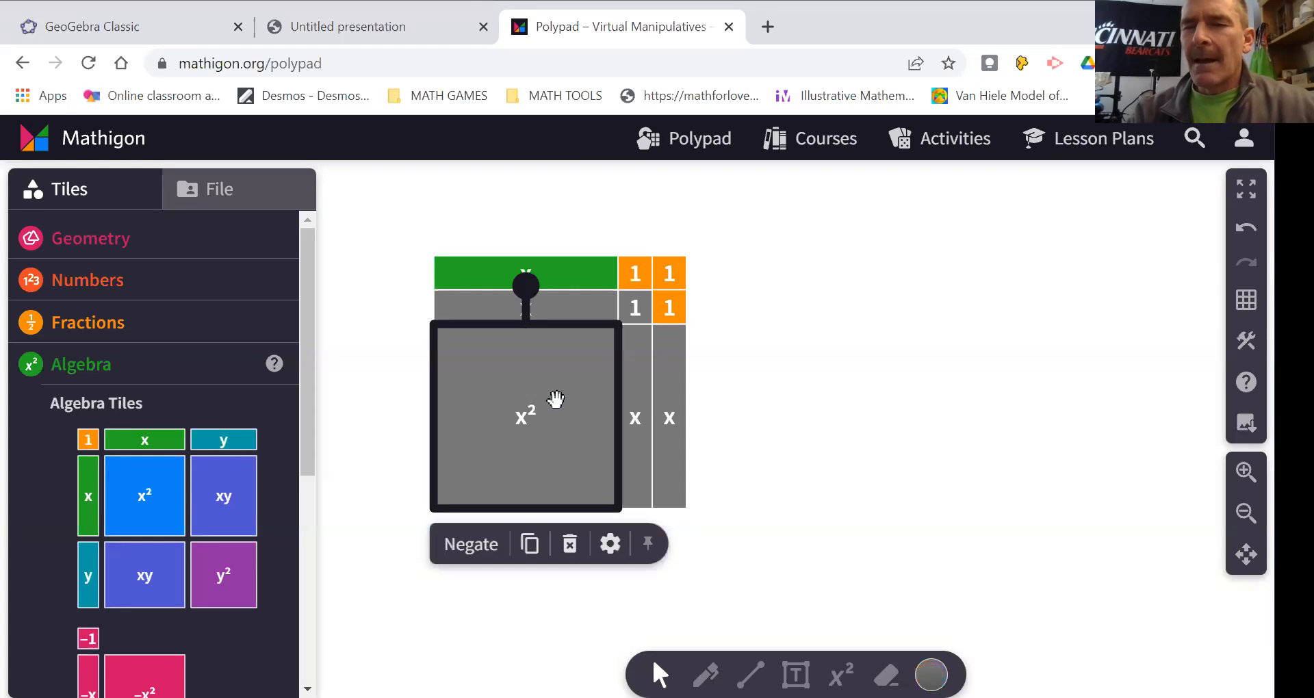
pyautogui.keyDown('shift'); pyautogui.click(484, 309); pyautogui.keyUp('shift')
pyautogui.keyDown('shift'); pyautogui.click(627, 309); pyautogui.keyUp('shift')
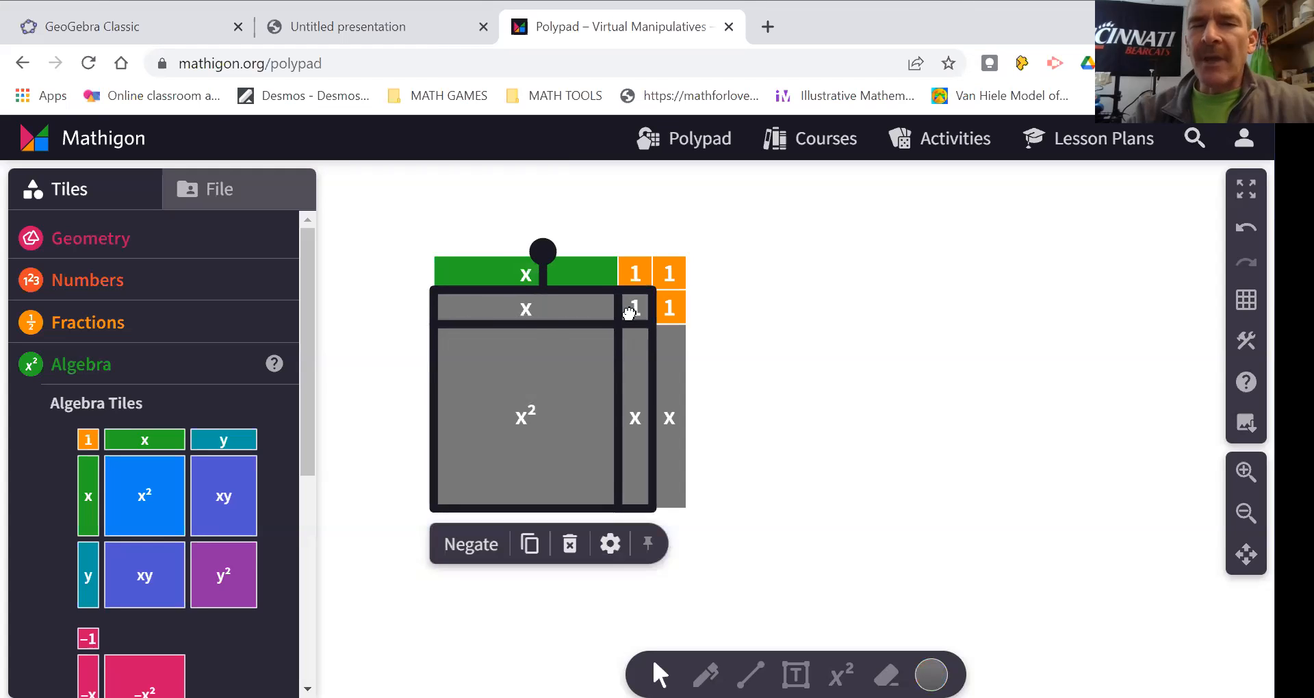
pyautogui.keyDown('shift'); pyautogui.click(665, 424); pyautogui.keyUp('shift')
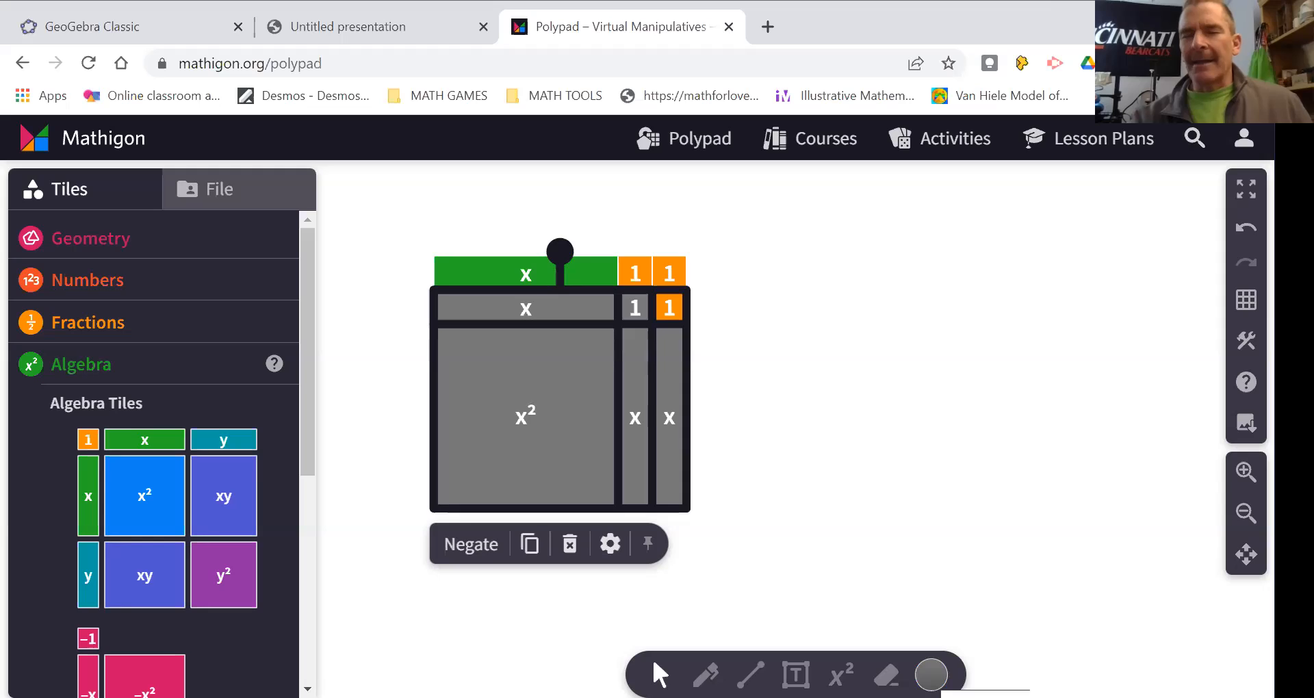
pyautogui.click(780, 516)
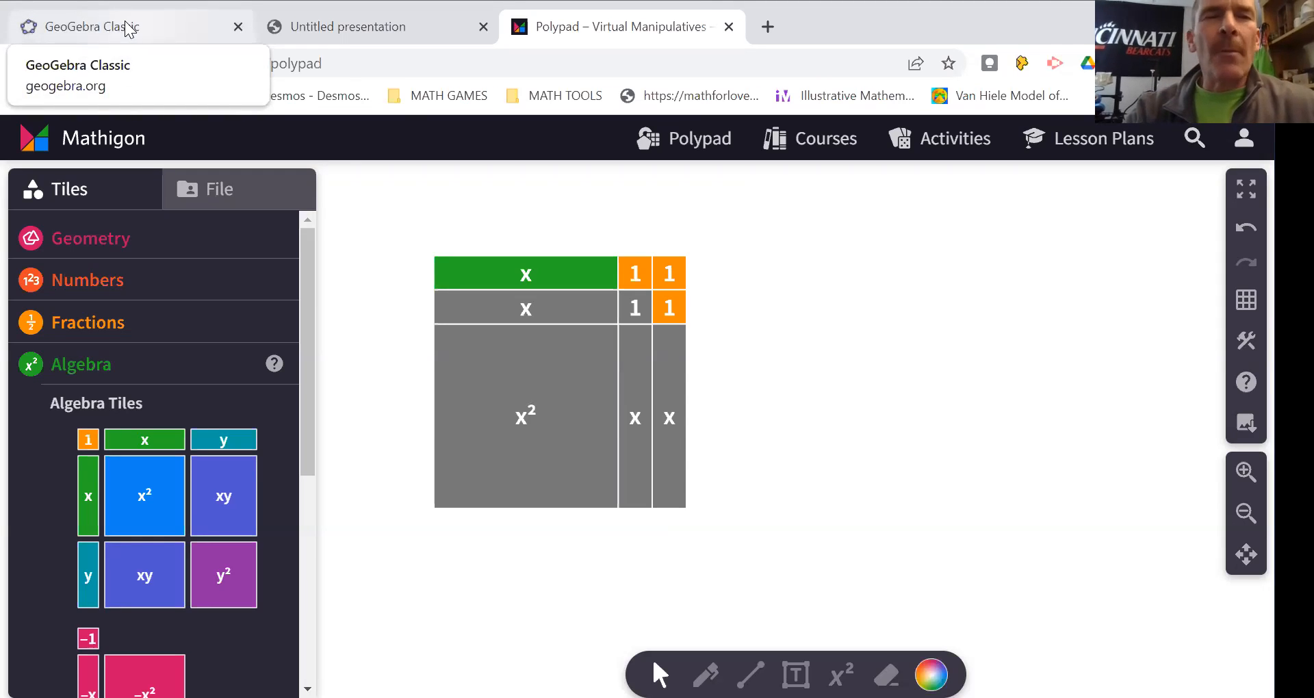
# Switch to GeoGebra Classic, widen the algebra area, and graph the function x² + 3x + 1
pyautogui.click(130, 22)
pyautogui.moveTo(299, 321); pyautogui.dragTo(515, 322)
pyautogui.click(173, 198)
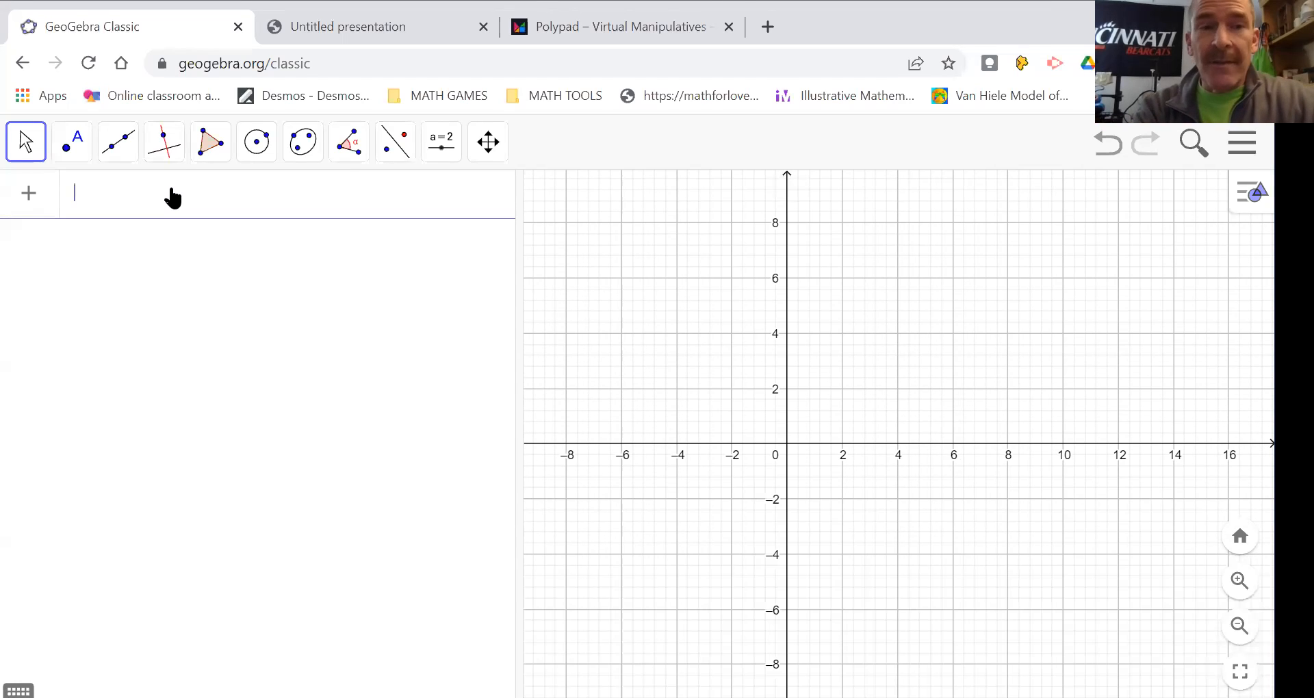
pyautogui.write('x')
pyautogui.write('2')
pyautogui.write('+3x')
pyautogui.write('+1')
pyautogui.press('Return')
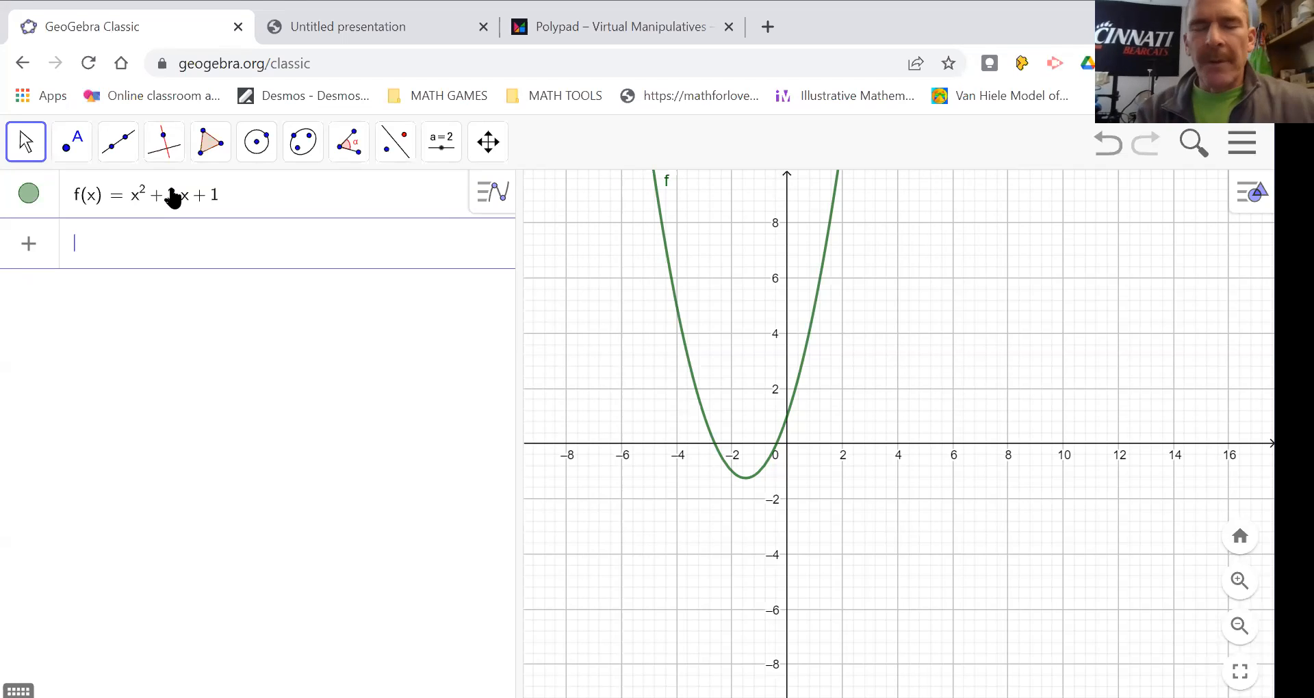
# Create a slider n ranging from -20 to 20 with an increment of 1
pyautogui.write('n')
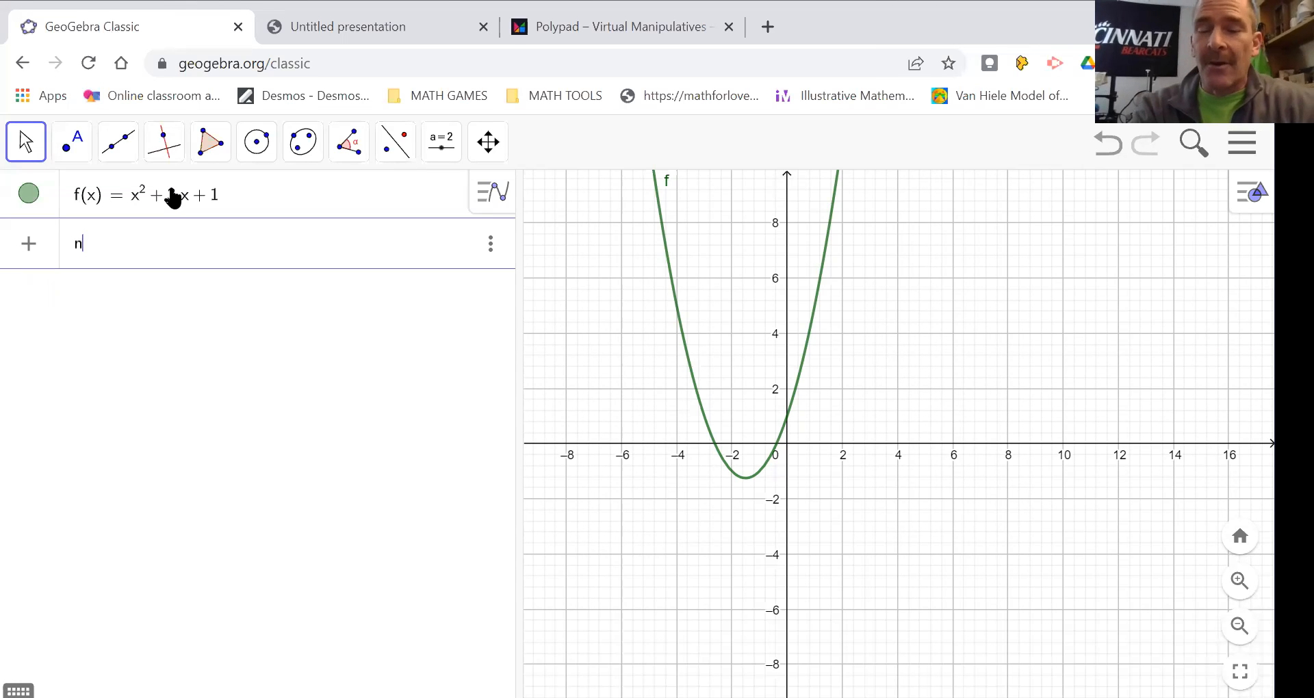
pyautogui.write('=slider')
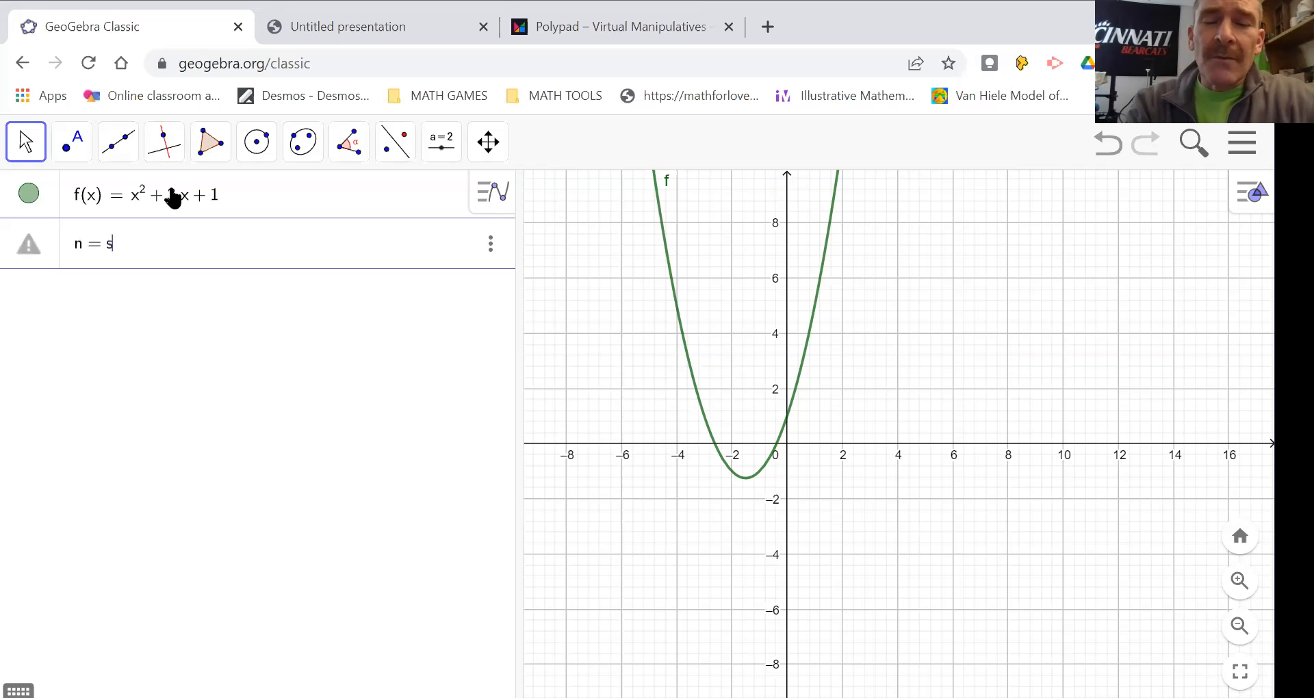
pyautogui.write('(')
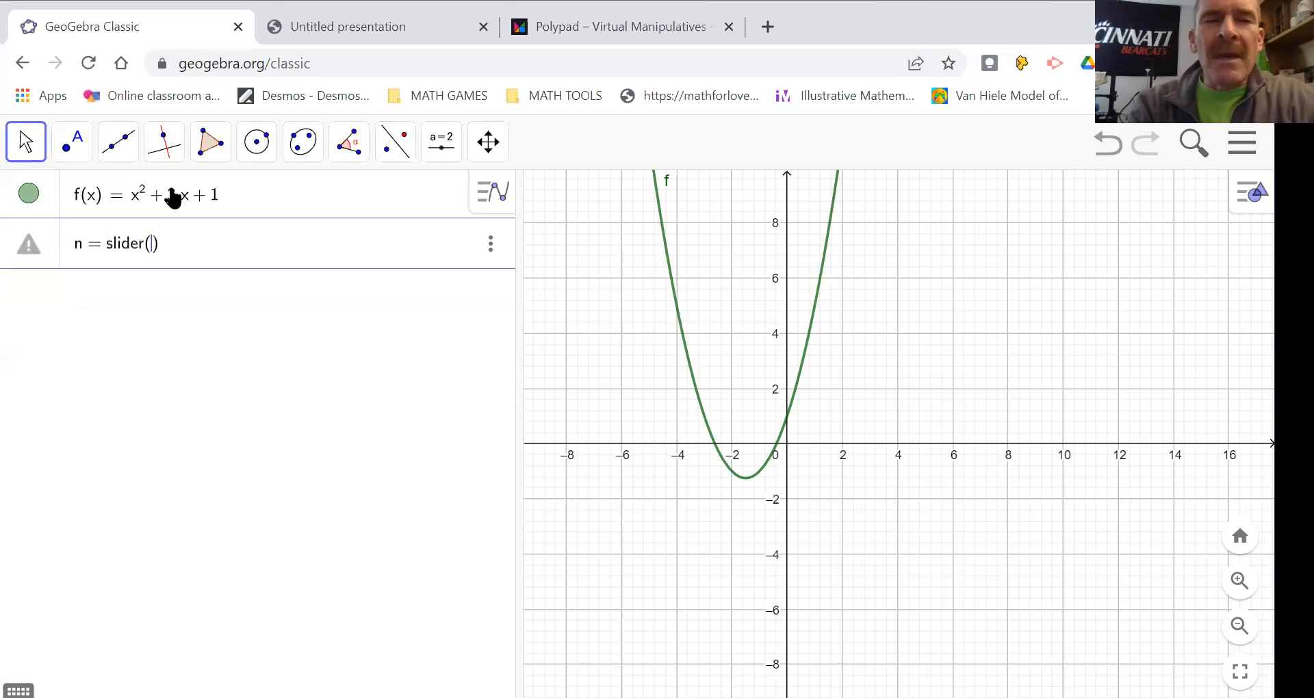
pyautogui.write('-20')
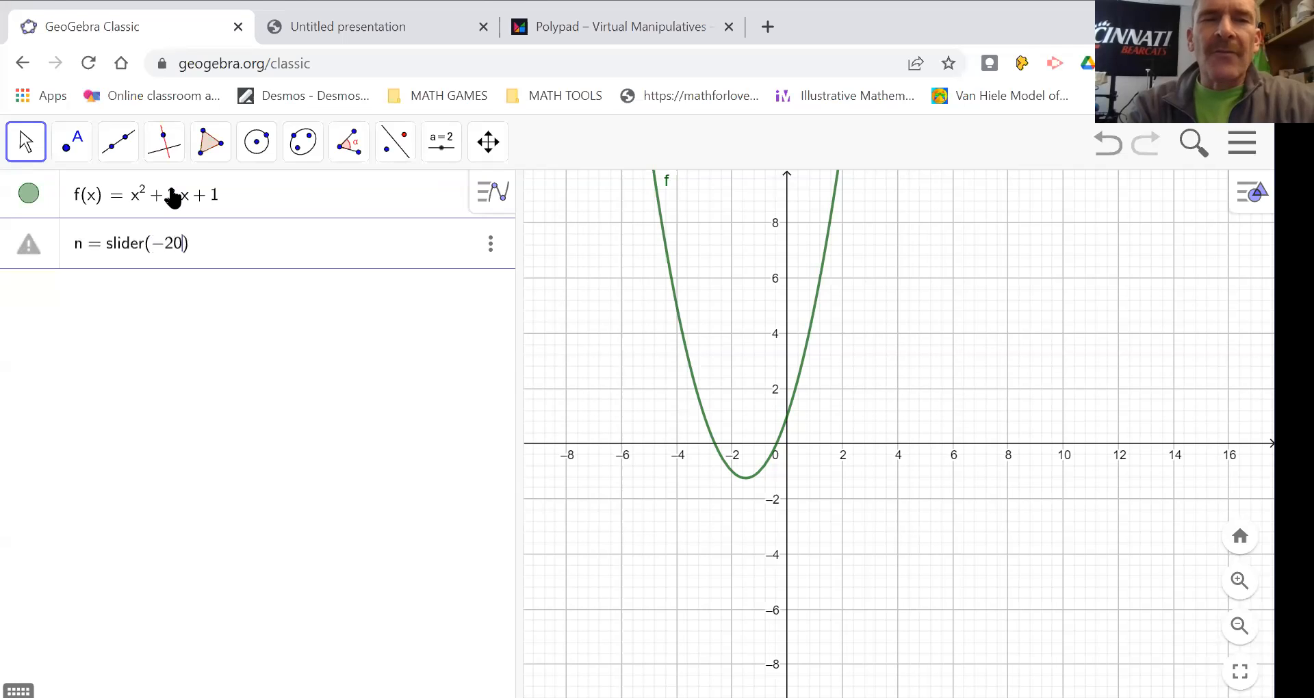
pyautogui.write(',')
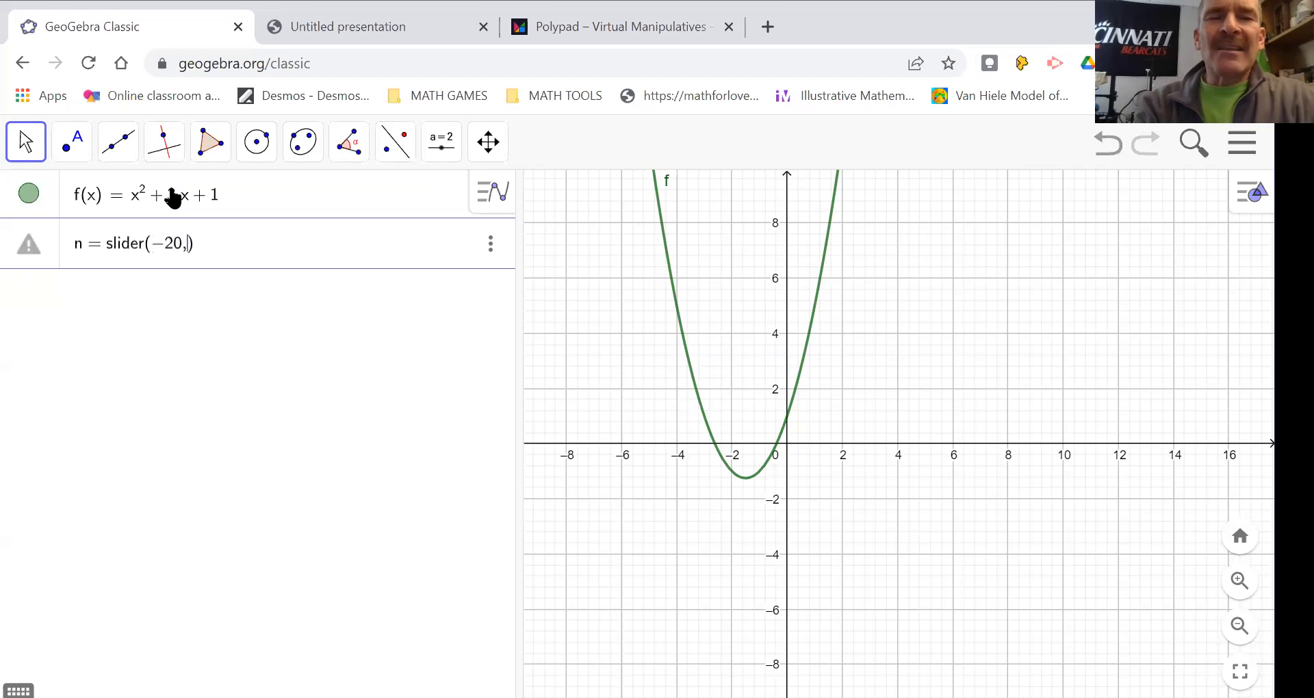
pyautogui.write('20')
pyautogui.press('Return')
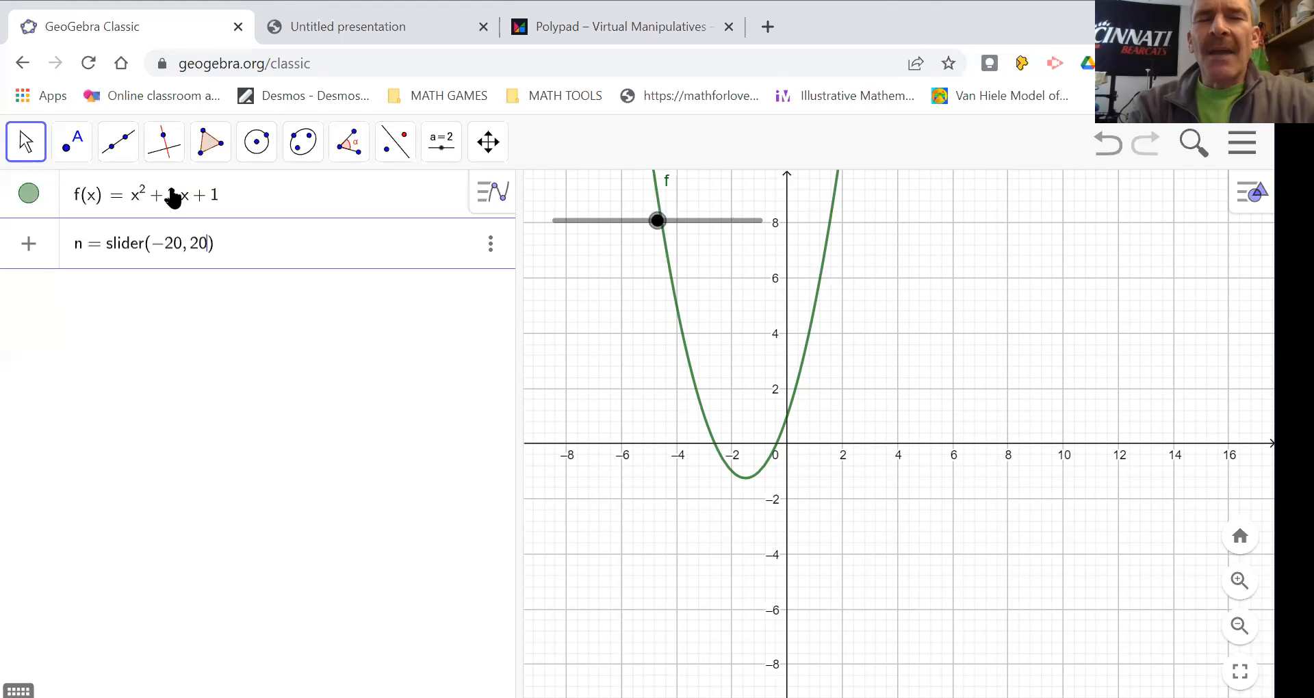
pyautogui.write(',1')
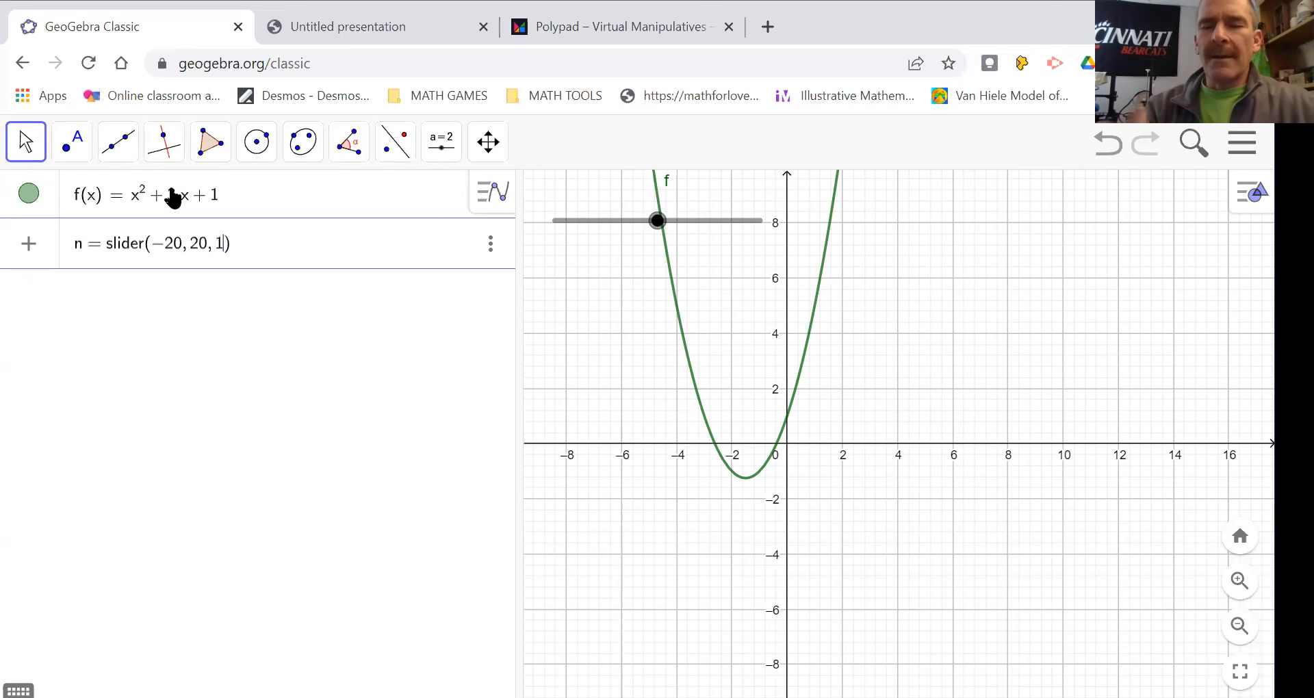
pyautogui.press('Return')
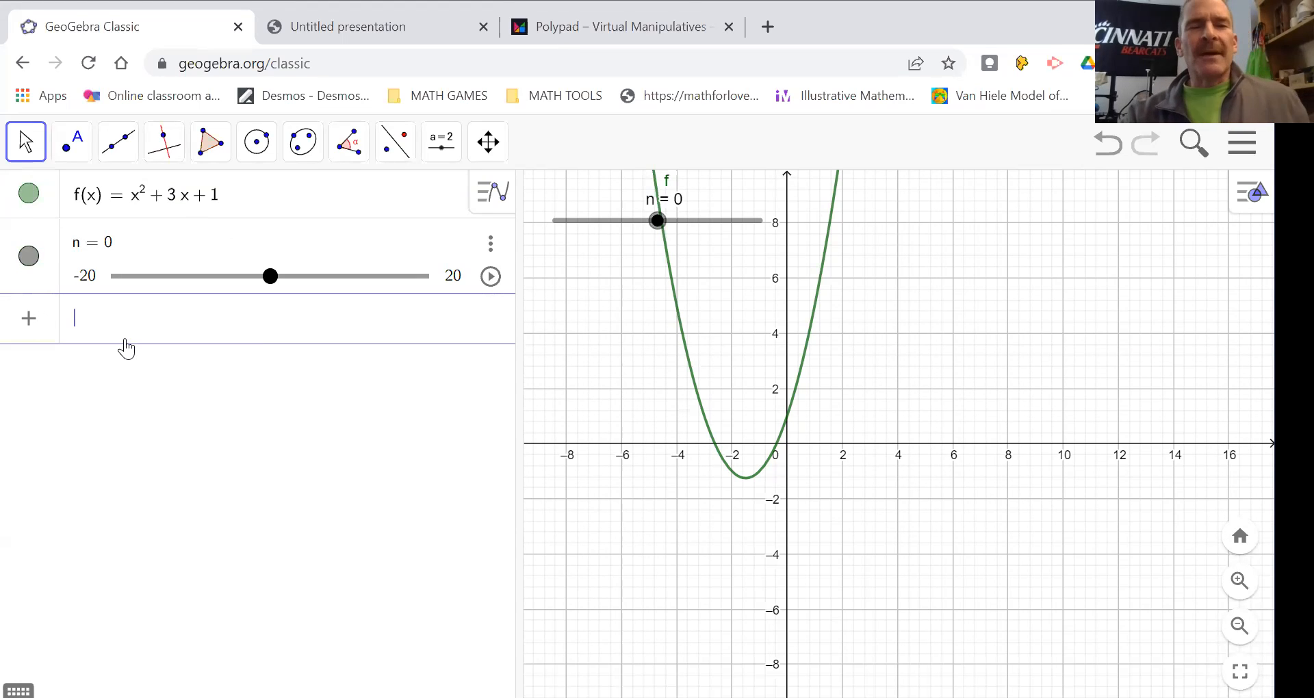
# Check the tile model in Polypad, then return to GeoGebra and graph the line x + 3
pyautogui.click(560, 28)
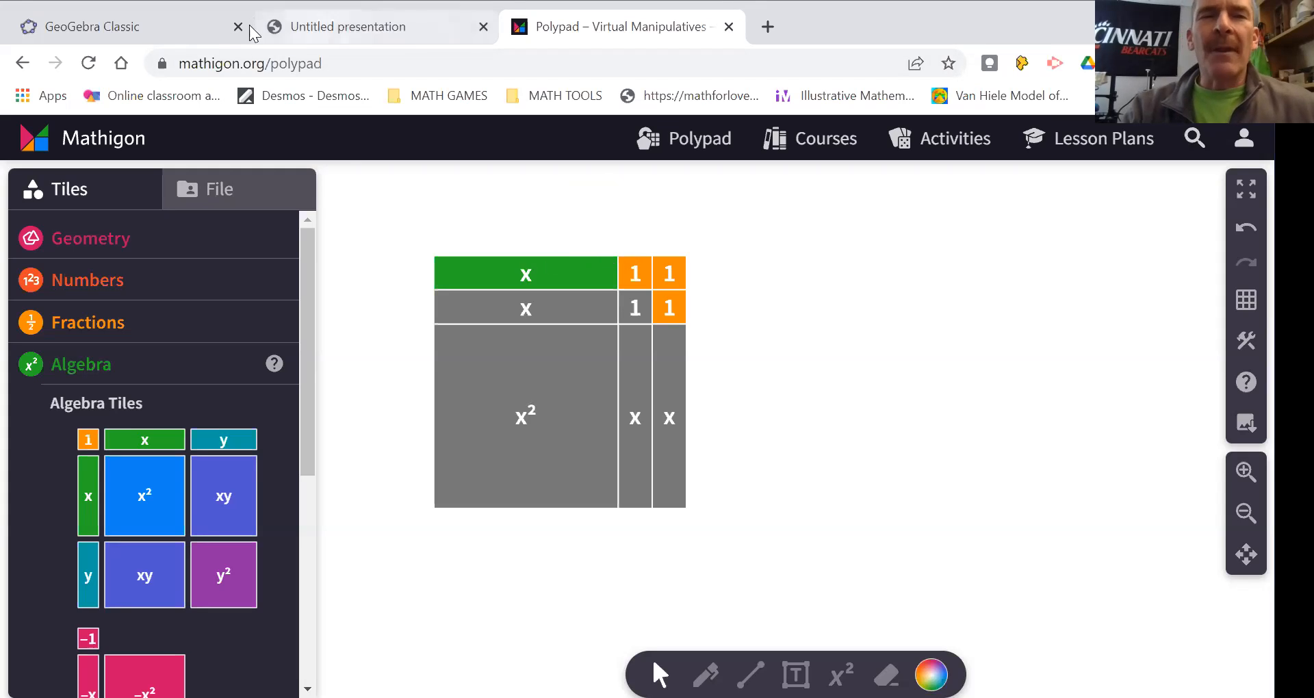
pyautogui.click(159, 29)
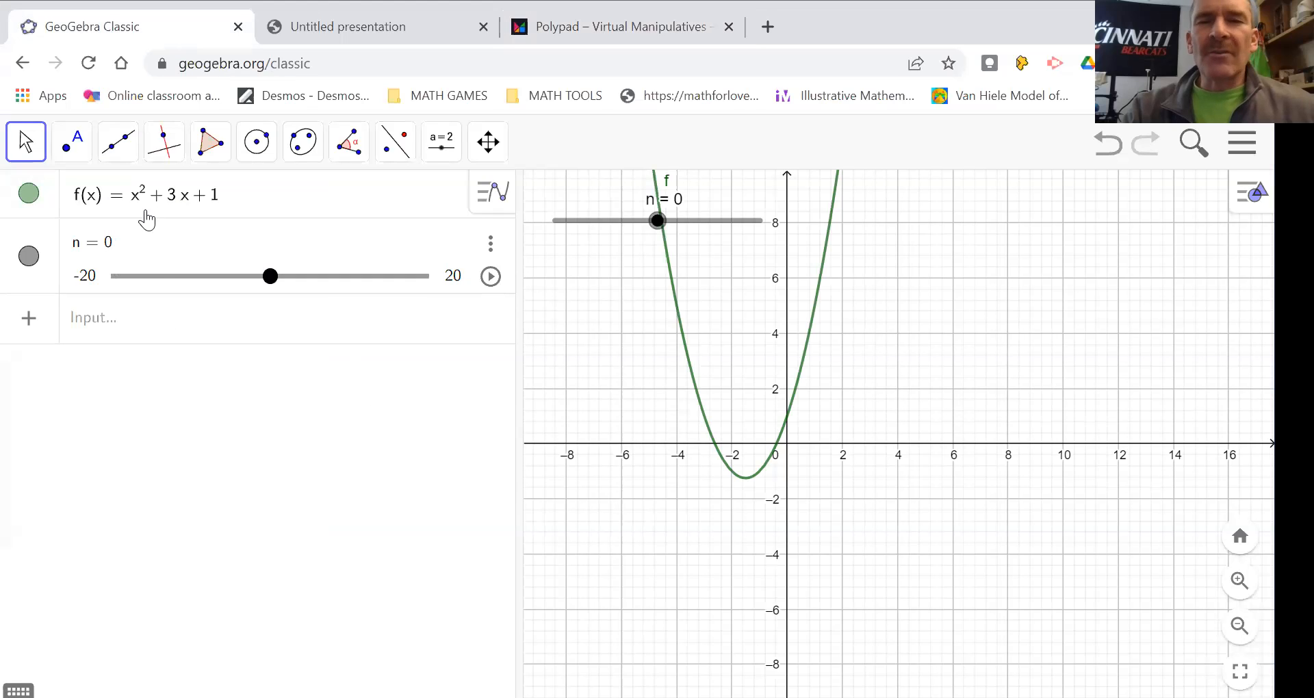
pyautogui.click(139, 318)
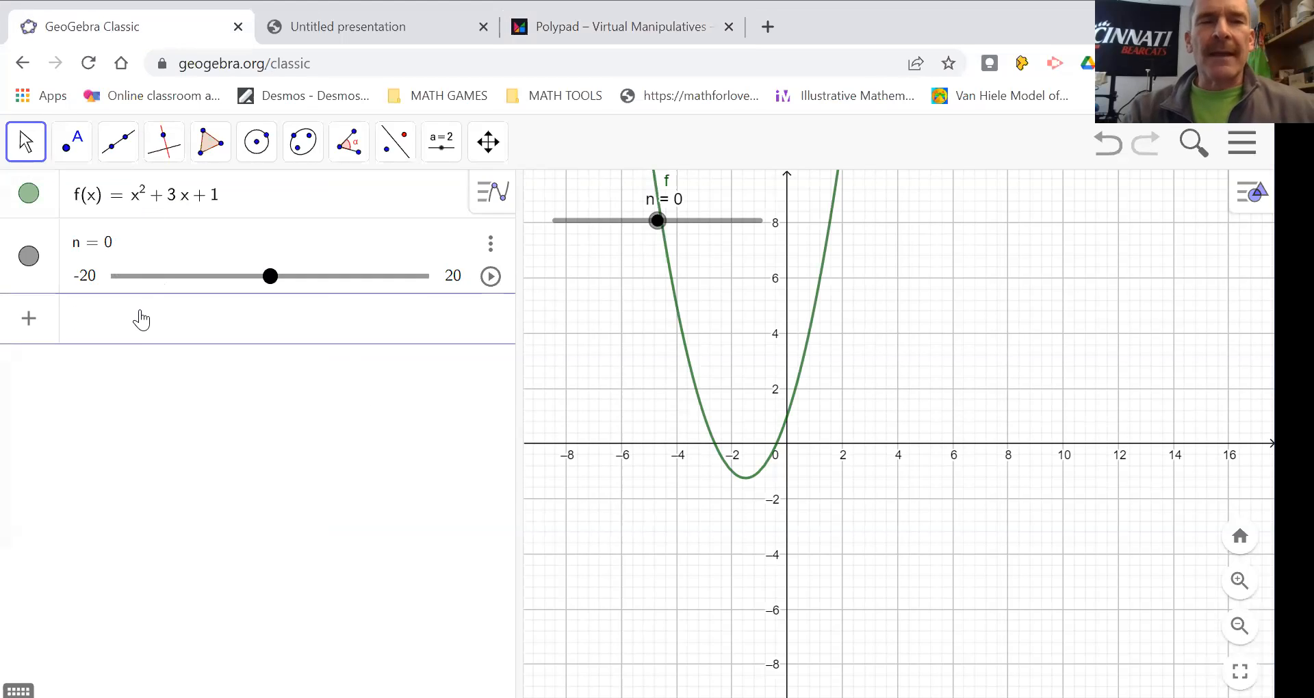
pyautogui.write('x ')
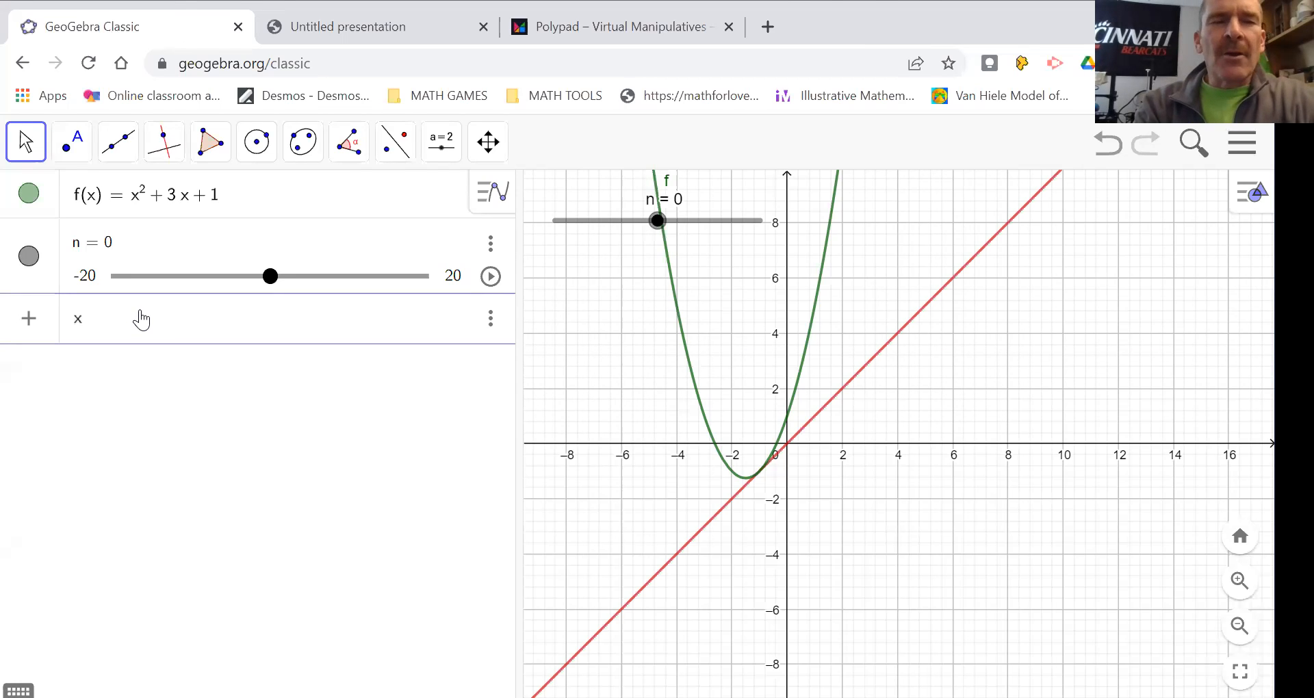
pyautogui.write('+ 3')
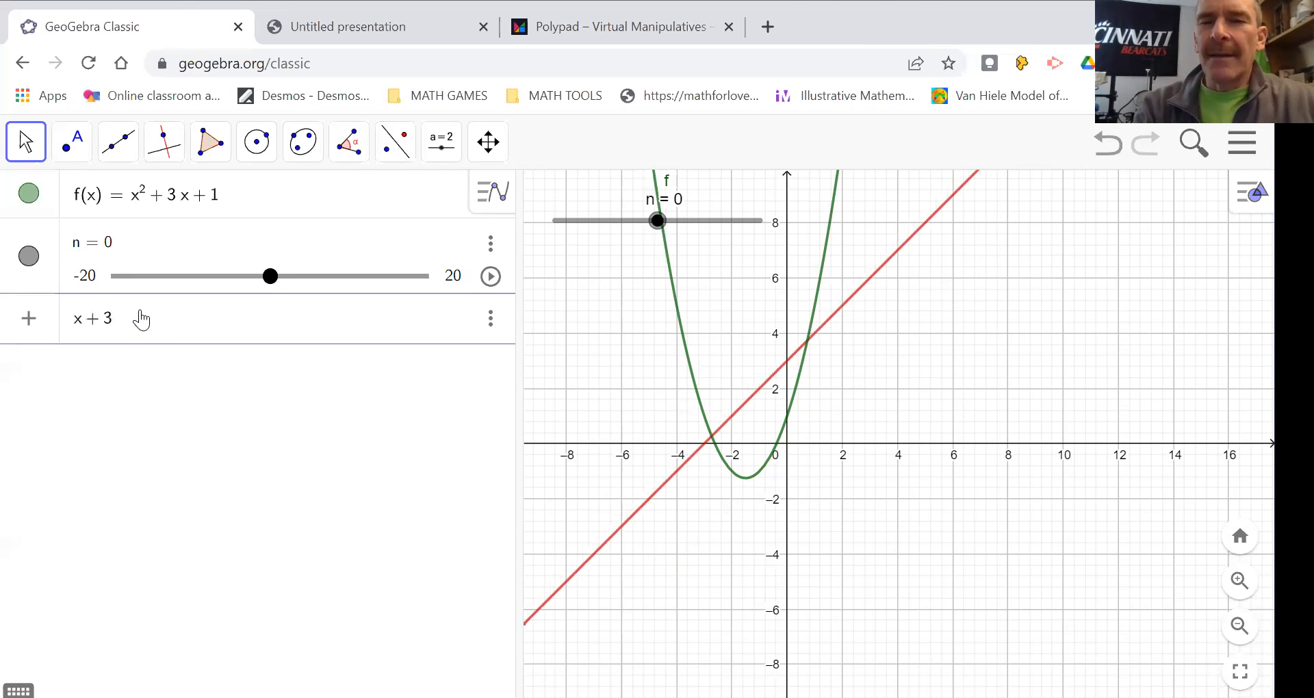
pyautogui.press('Return')
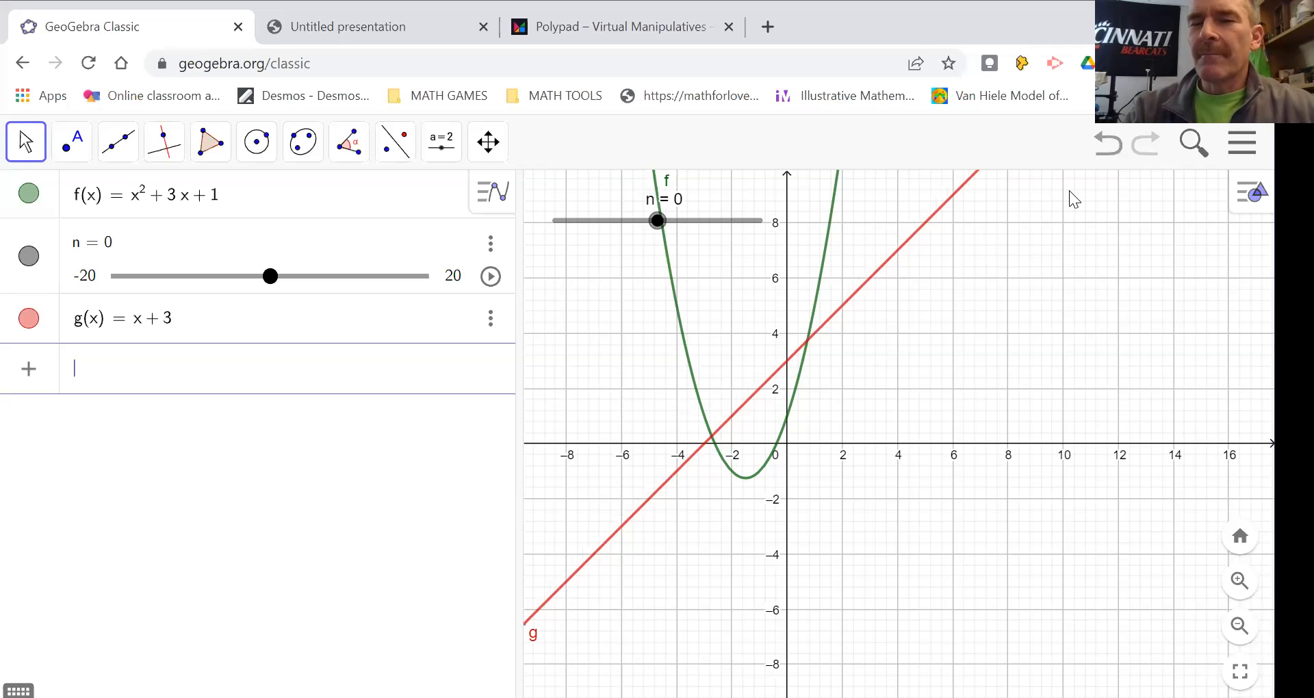
pyautogui.click(951, 142)
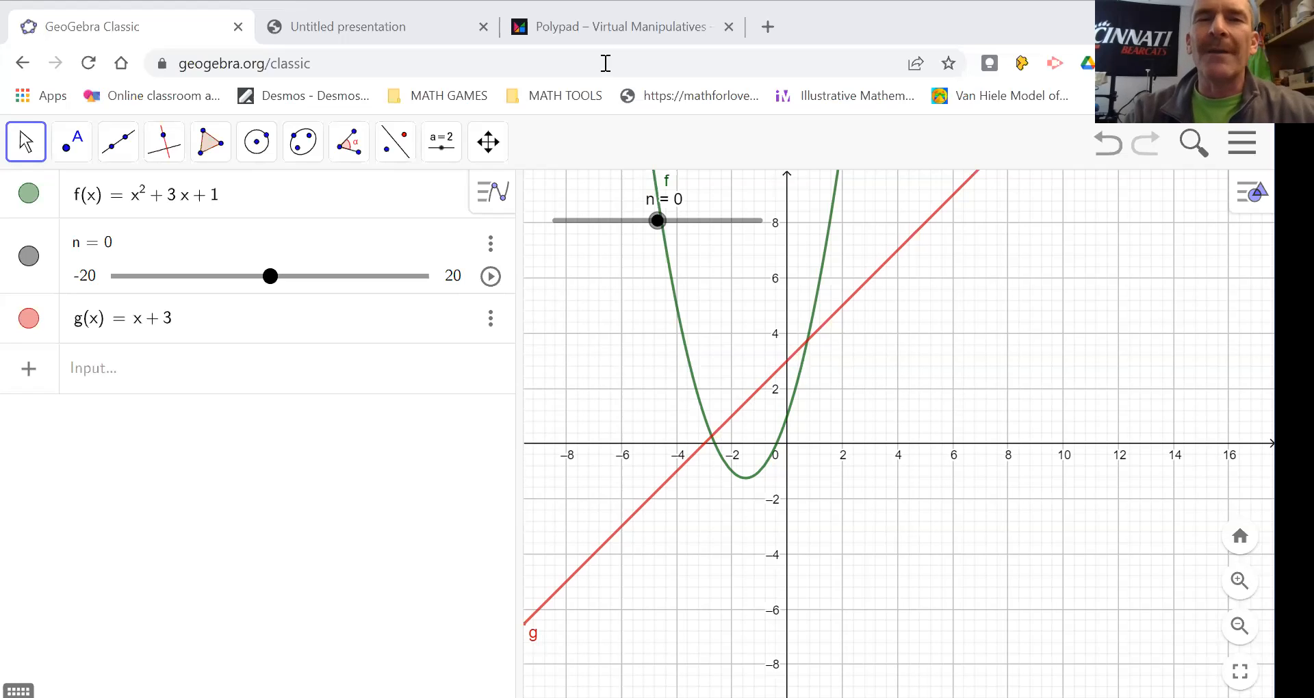
# Switch to Polypad, add one x tile above and one beside the model, and handwrite 8 at its upper-right corner
pyautogui.click(601, 30)
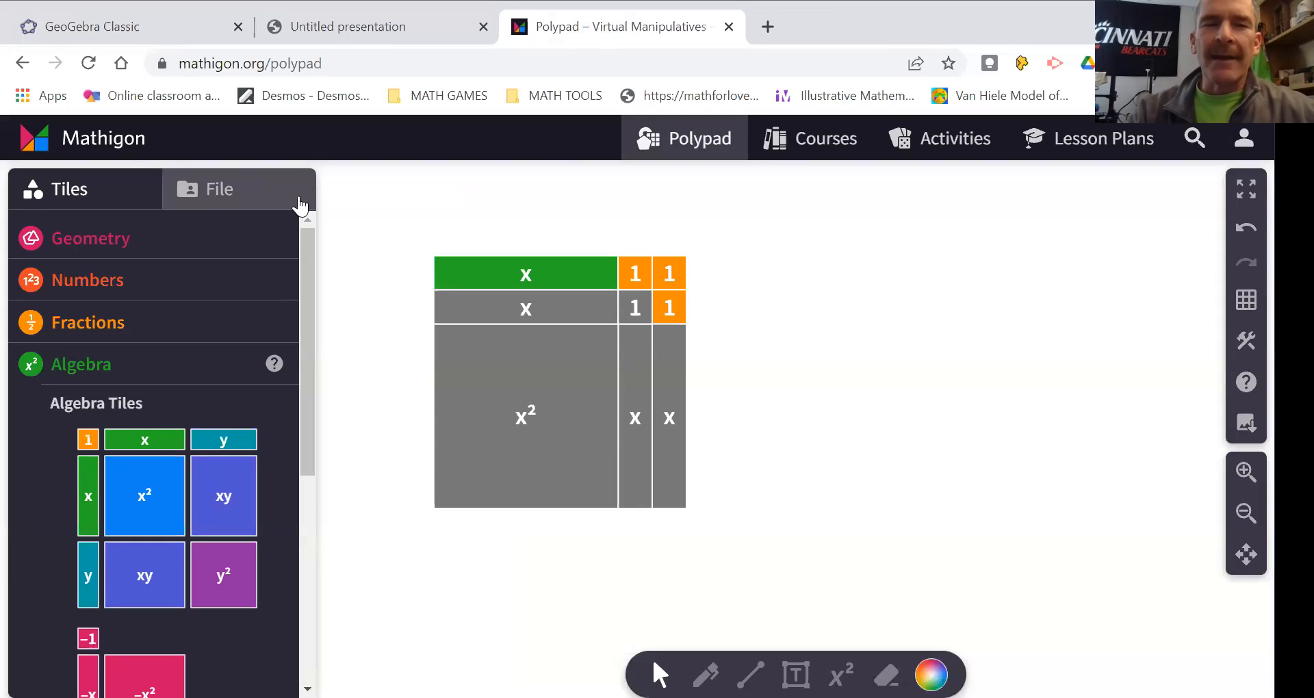
pyautogui.moveTo(130, 433); pyautogui.dragTo(515, 239)
pyautogui.moveTo(86, 483); pyautogui.dragTo(708, 428)
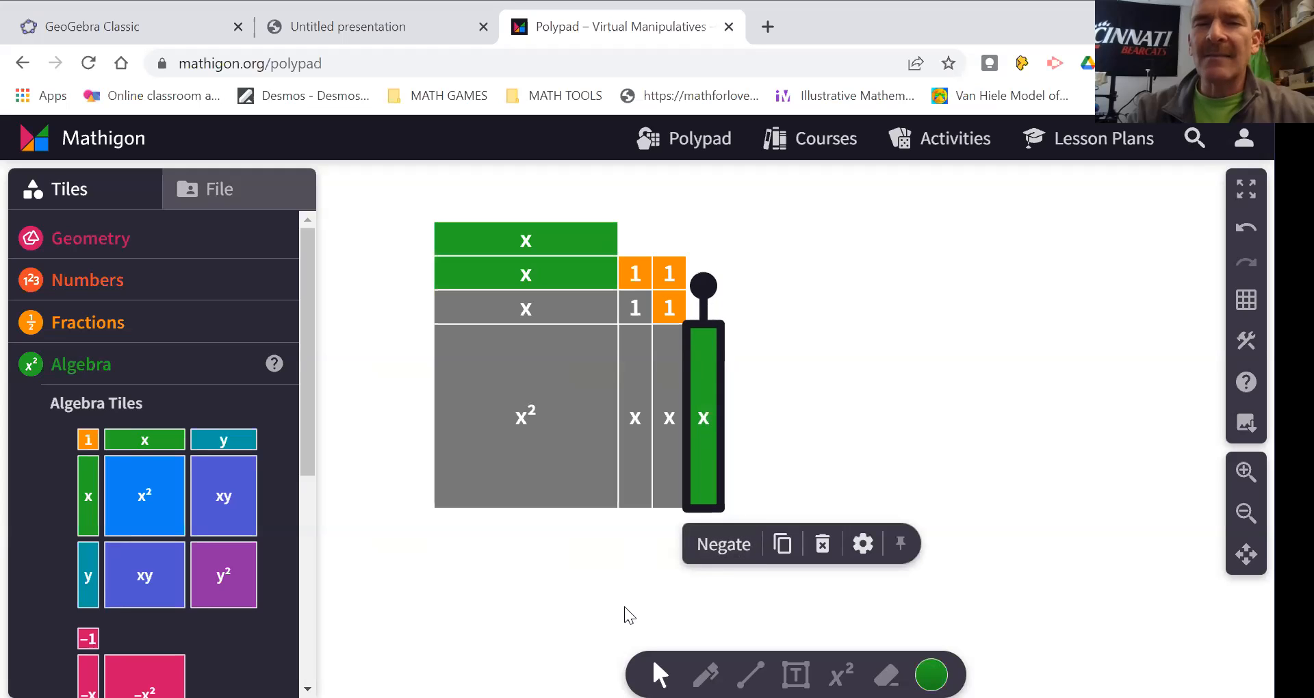
pyautogui.click(705, 675)
pyautogui.moveTo(695, 230)
pyautogui.mouseDown()
pyautogui.moveTo(678, 225)
pyautogui.moveTo(686, 274)
pyautogui.moveTo(685, 232)
pyautogui.mouseUp()
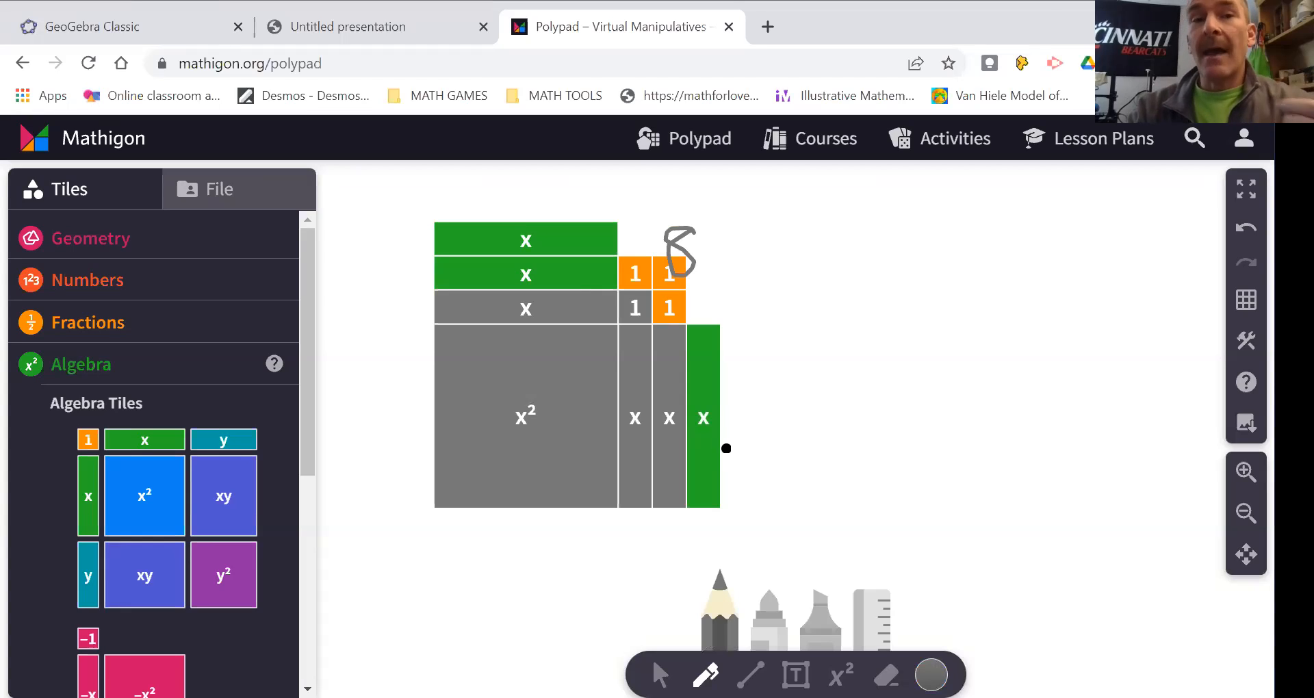
# Switch to GeoGebra and graph the lines 3x + 8 and 5x + 16
pyautogui.click(157, 21)
pyautogui.click(135, 379)
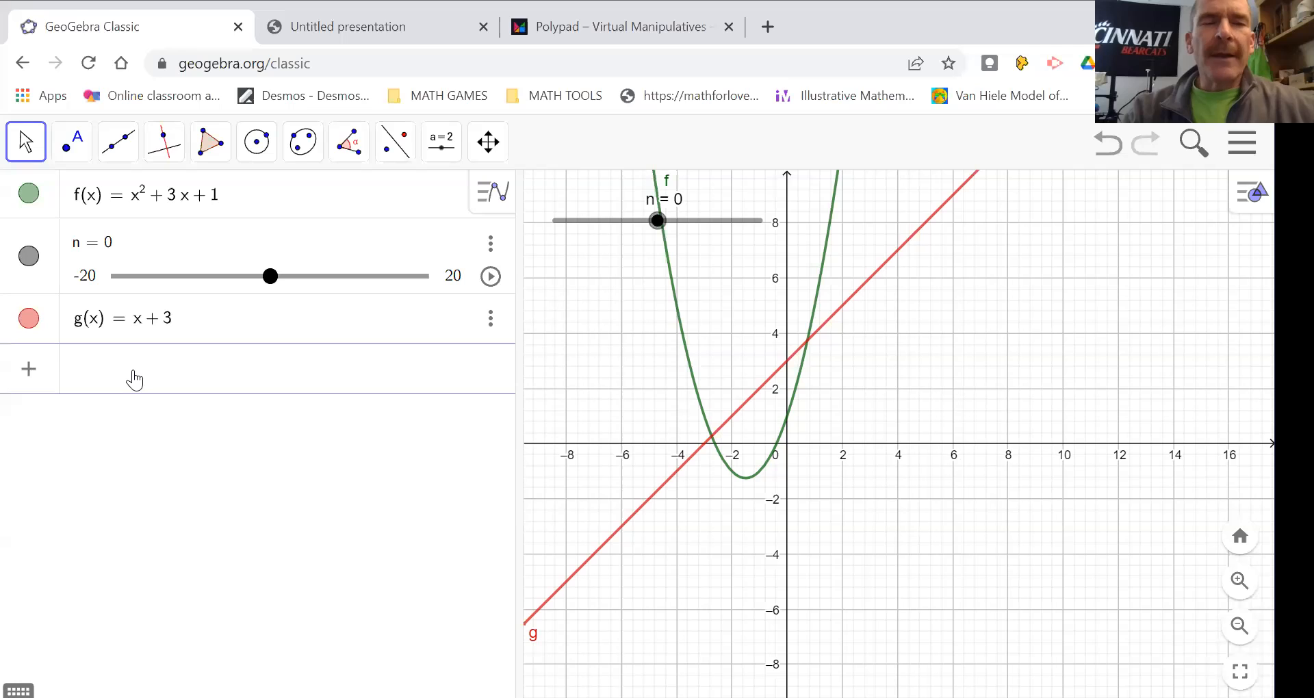
pyautogui.write('3x ')
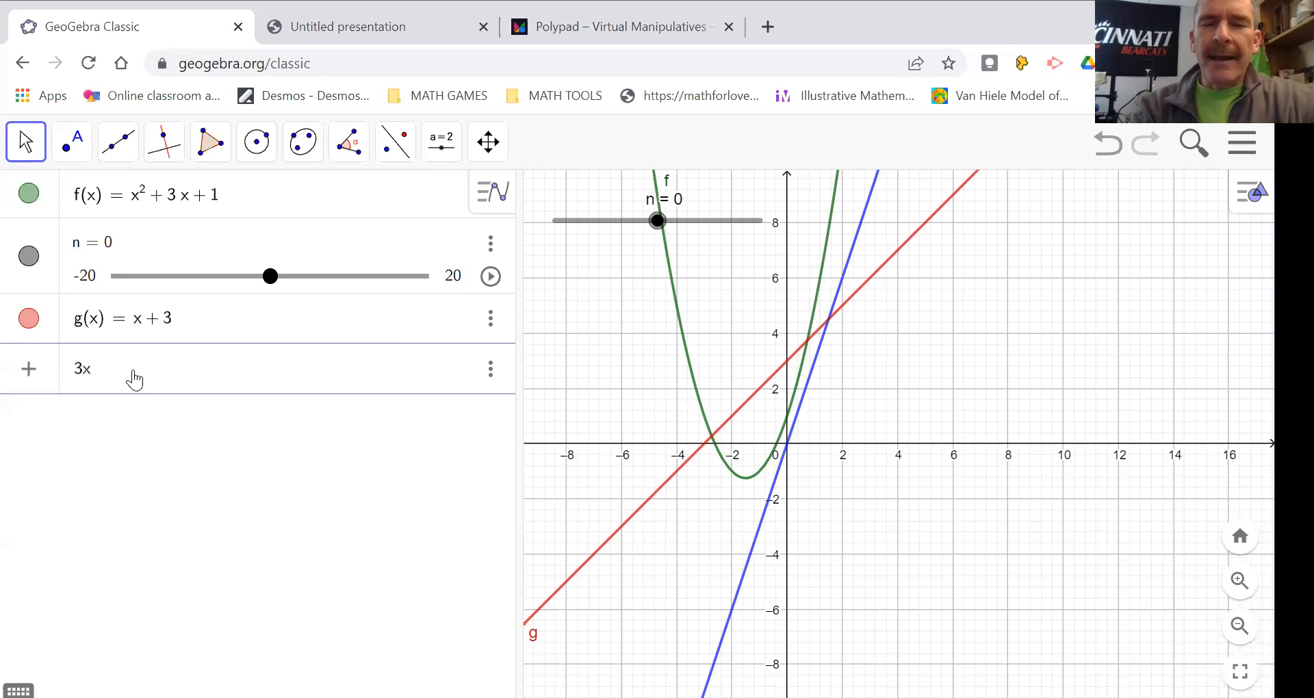
pyautogui.write('+ 8')
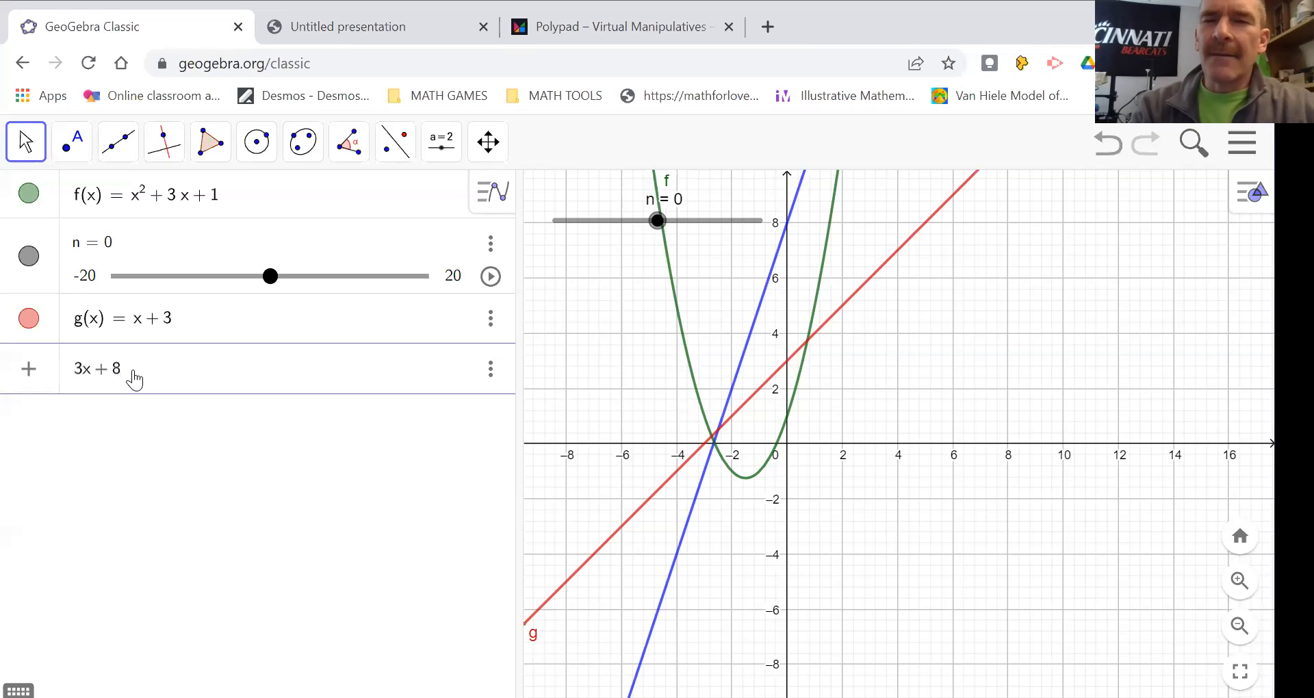
pyautogui.press('Return')
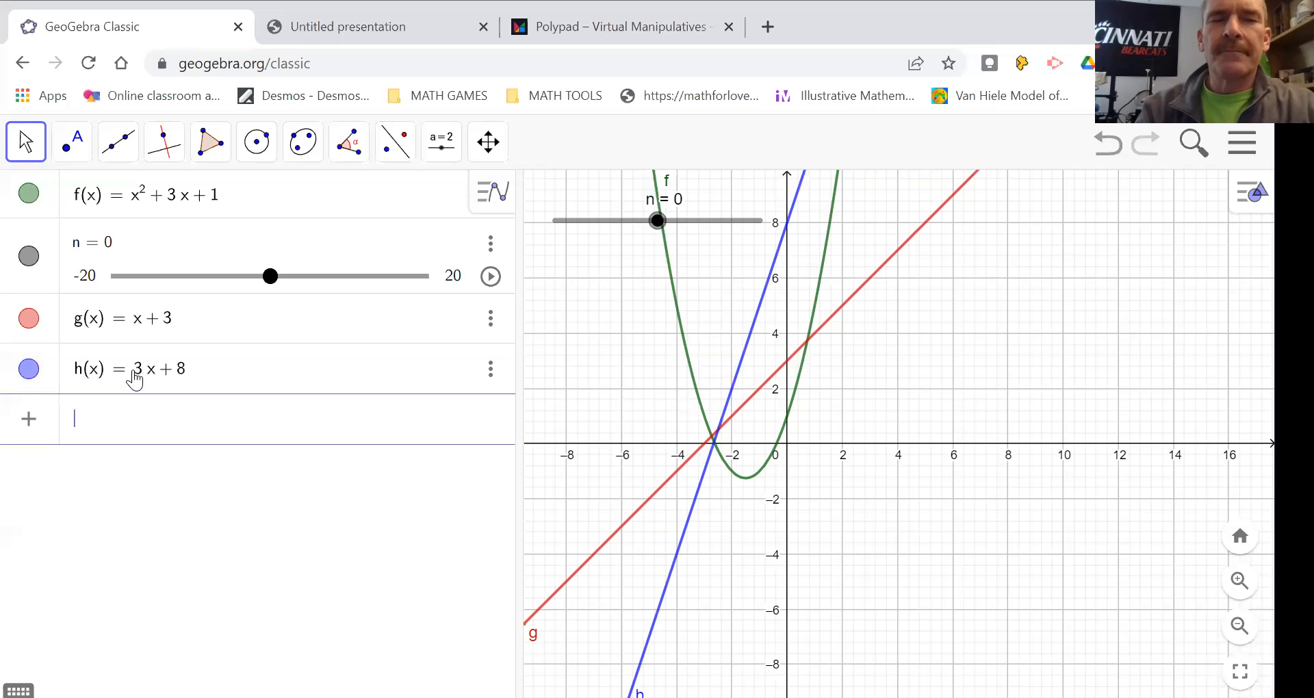
pyautogui.write('5x ')
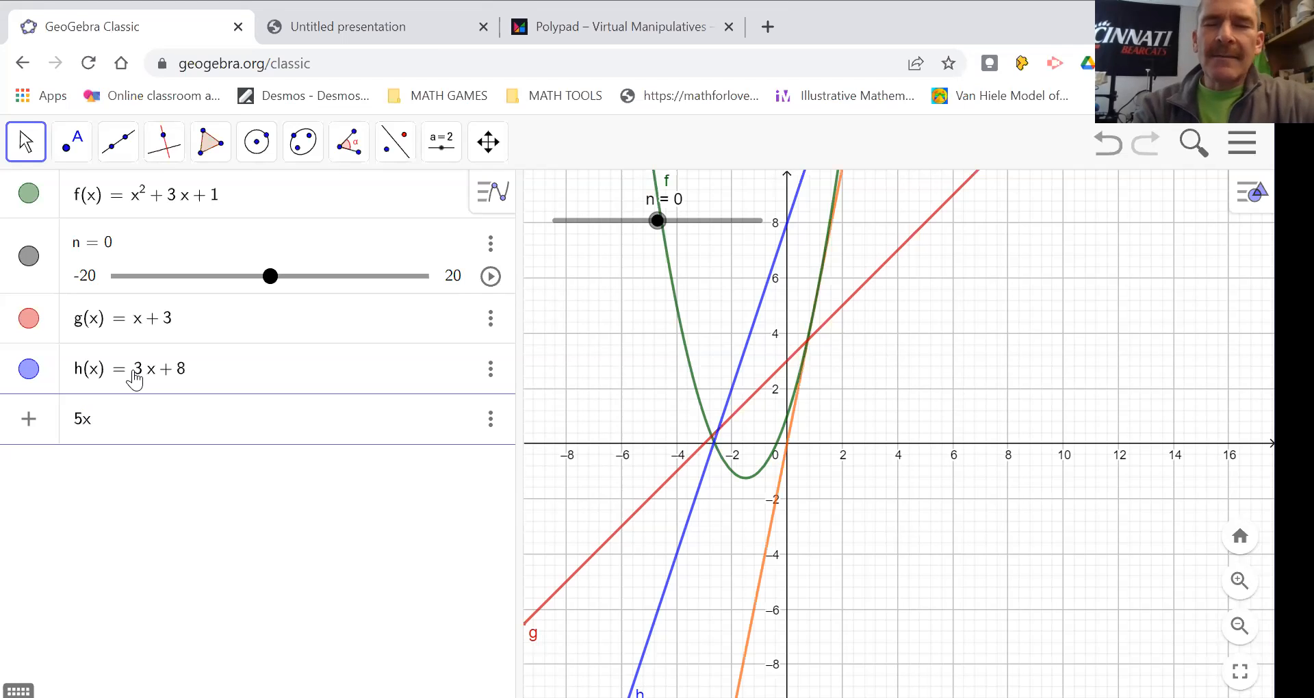
pyautogui.write('+ 16')
pyautogui.press('Return')
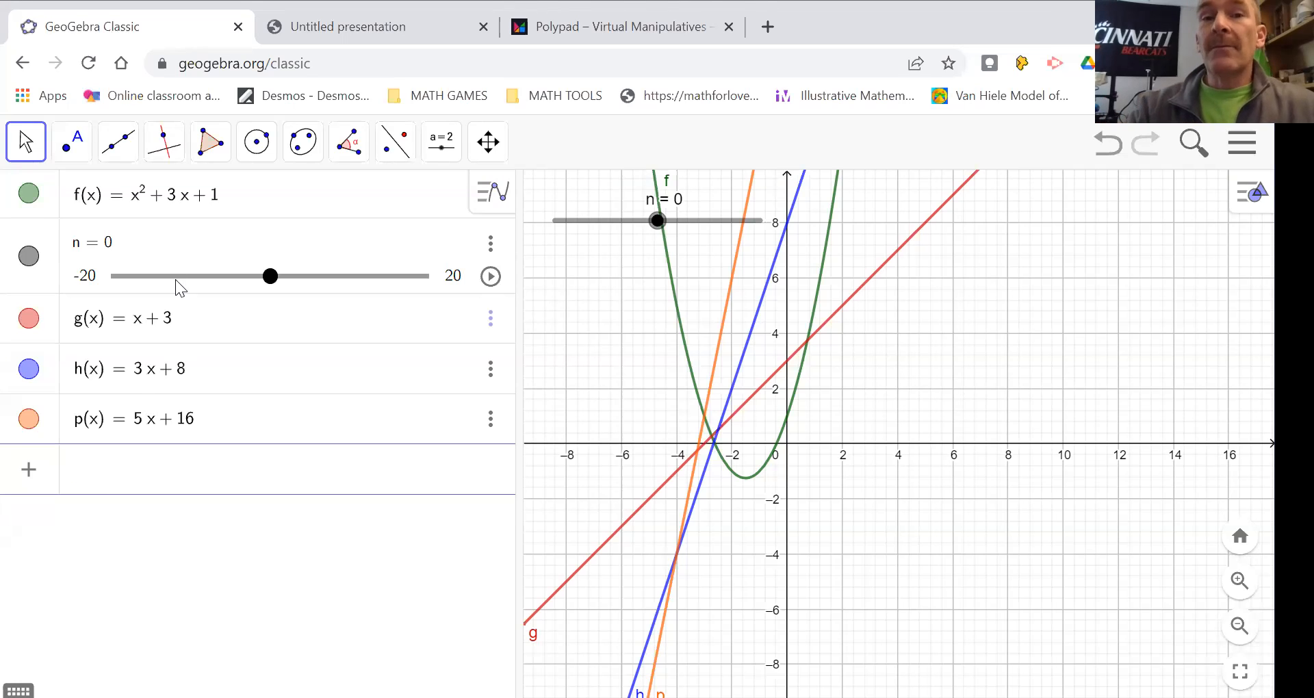
# Check the tile model in Polypad, then graph the general difference (2n - 3)x + n² - 1 in GeoGebra
pyautogui.click(602, 30)
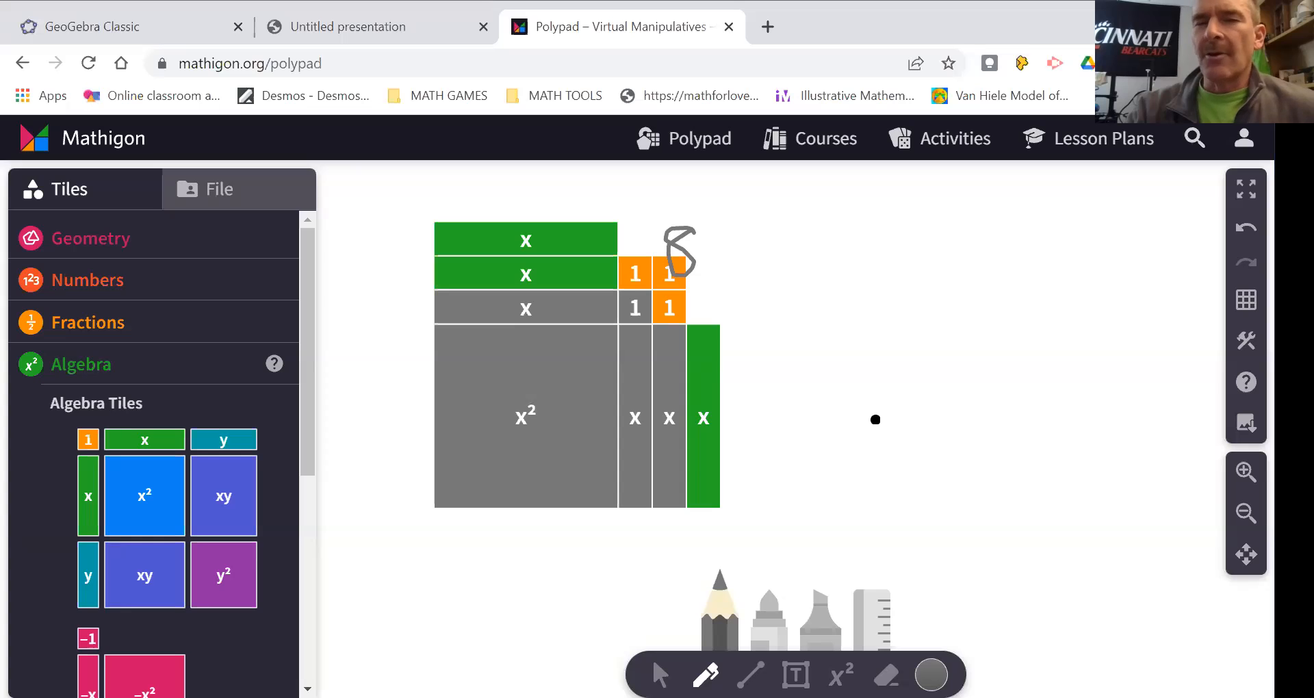
pyautogui.click(156, 28)
pyautogui.click(104, 476)
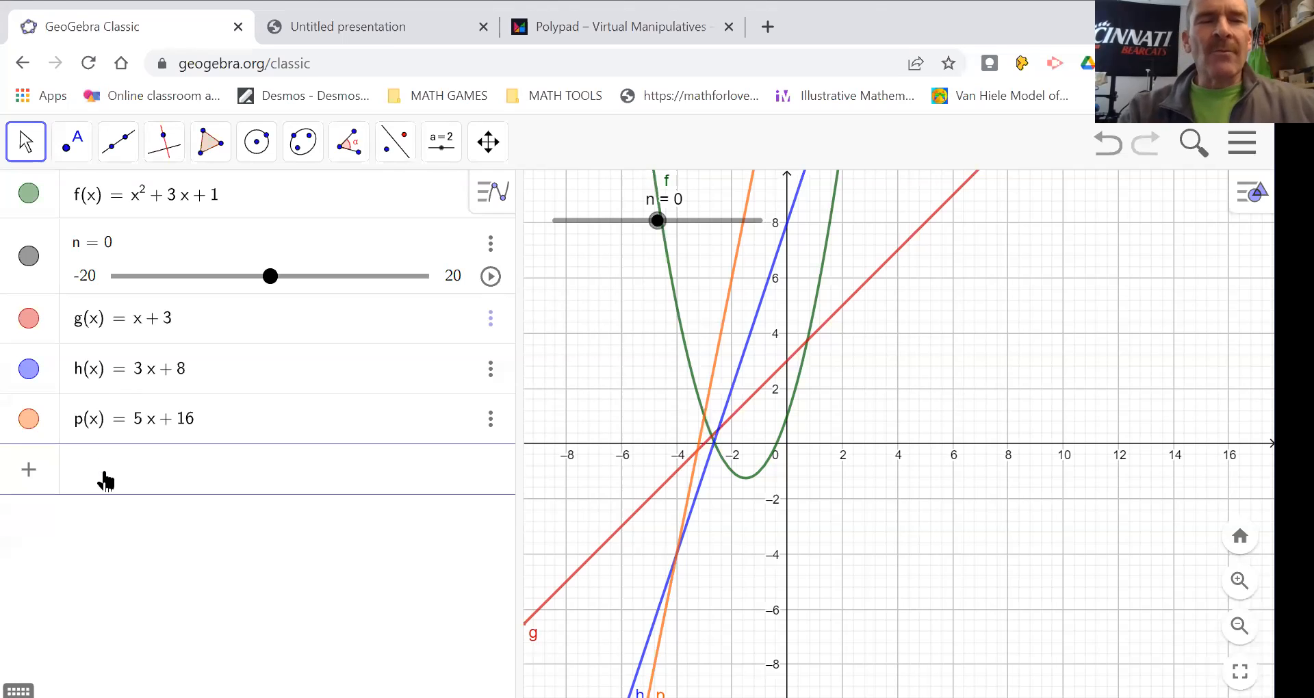
pyautogui.write('(2n - 3) x')
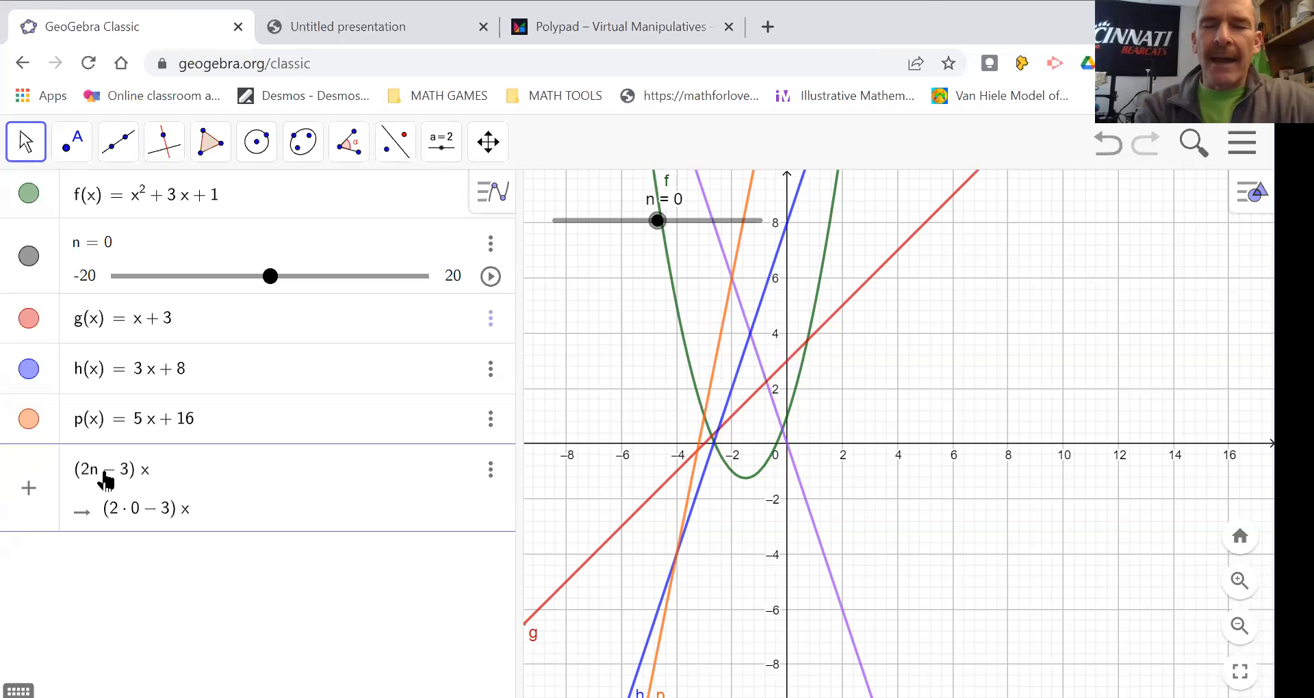
pyautogui.write('+')
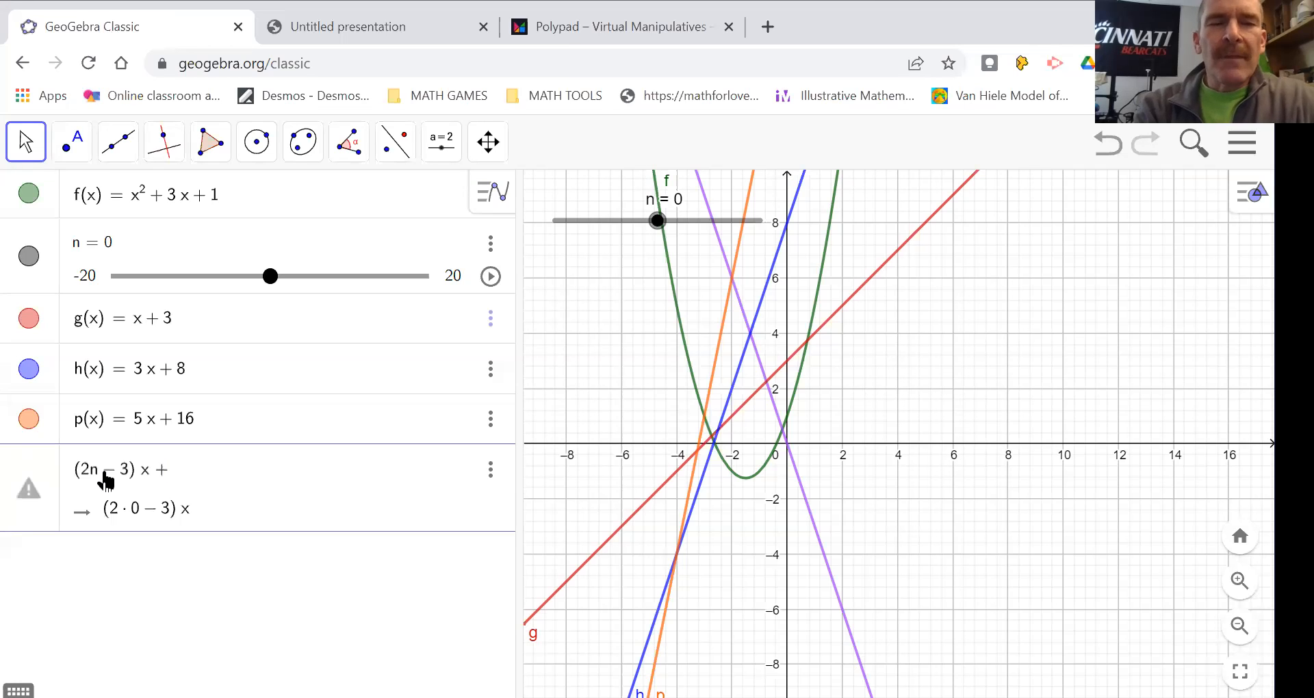
pyautogui.write('n^2')
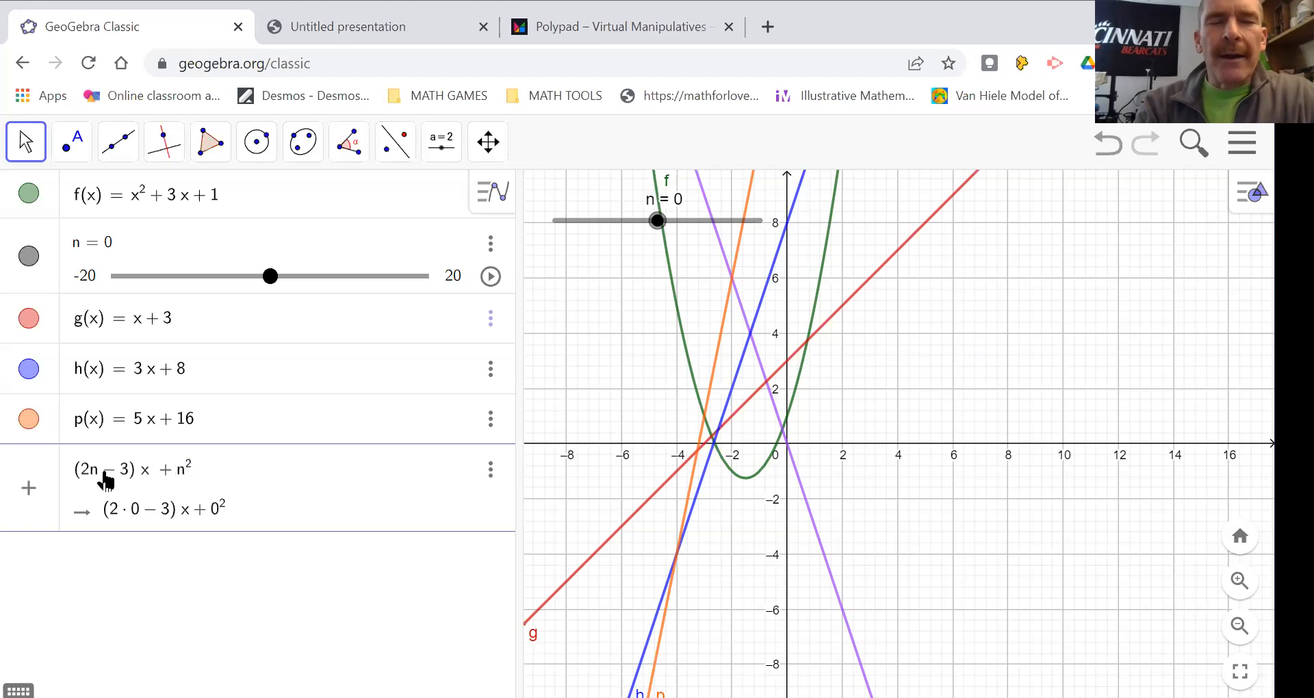
pyautogui.write('-1')
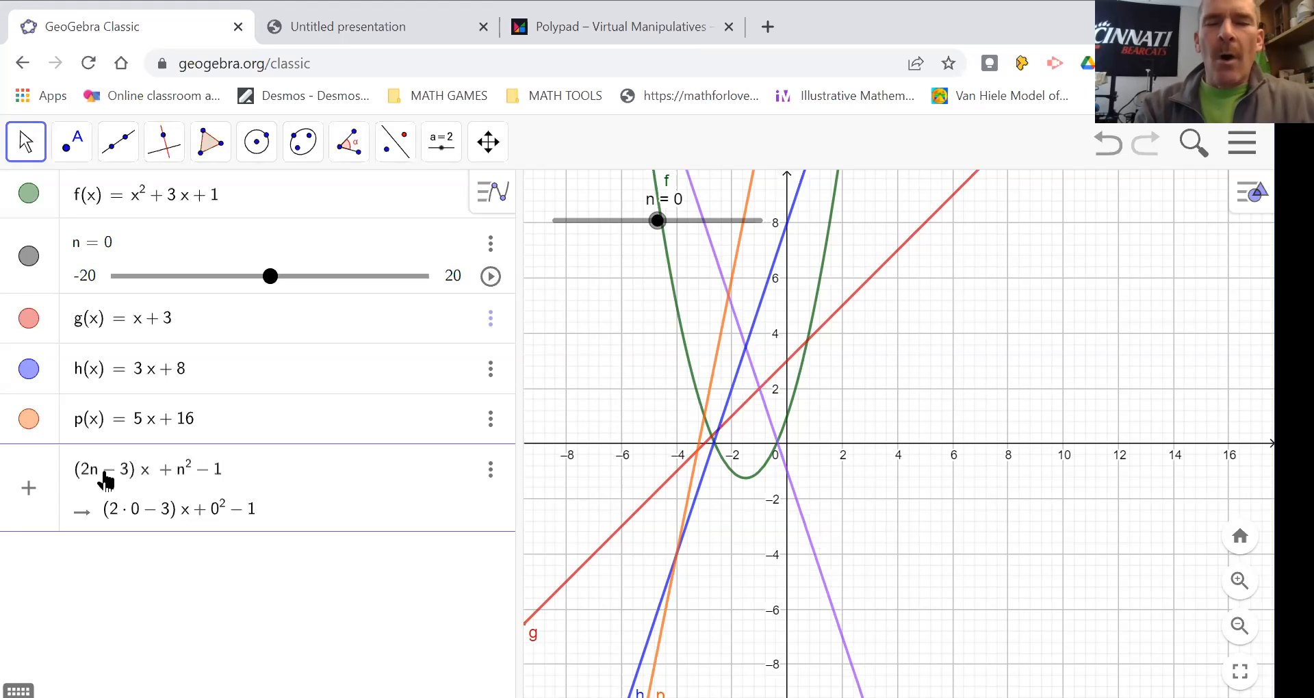
pyautogui.press('Return')
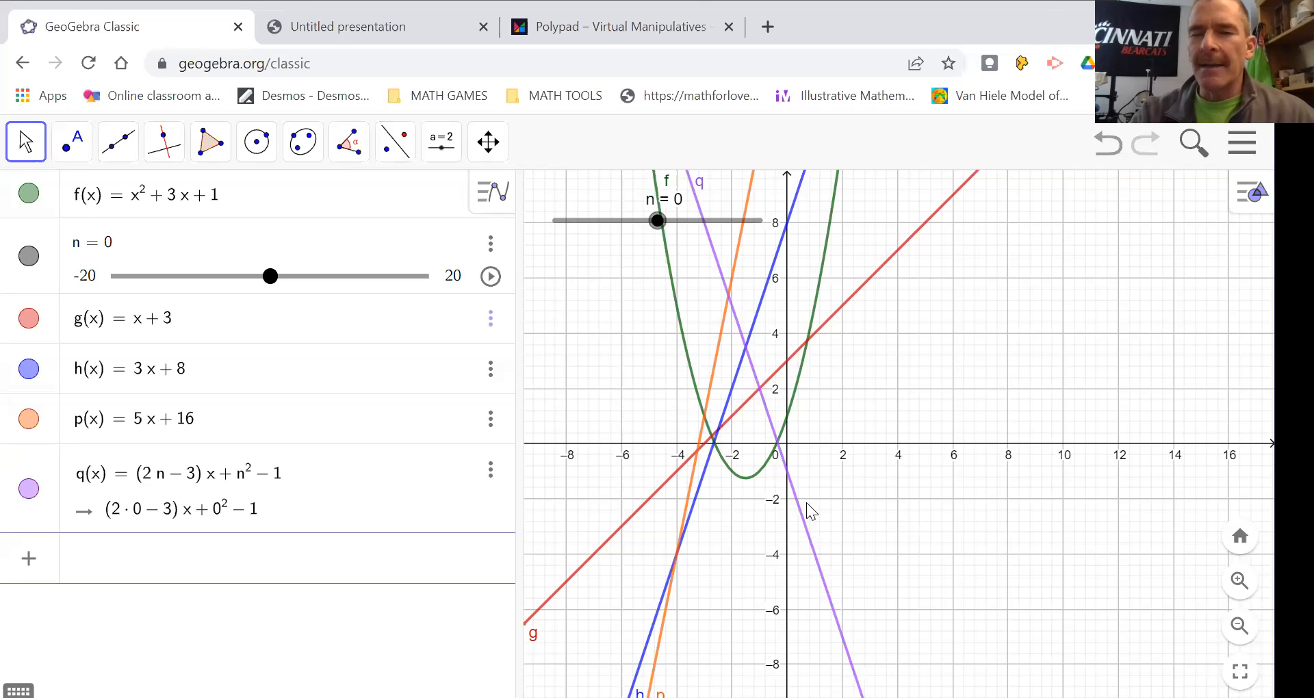
# Turn on the trace for the line q and sweep the slider n to -20
pyautogui.rightClick(805, 531)
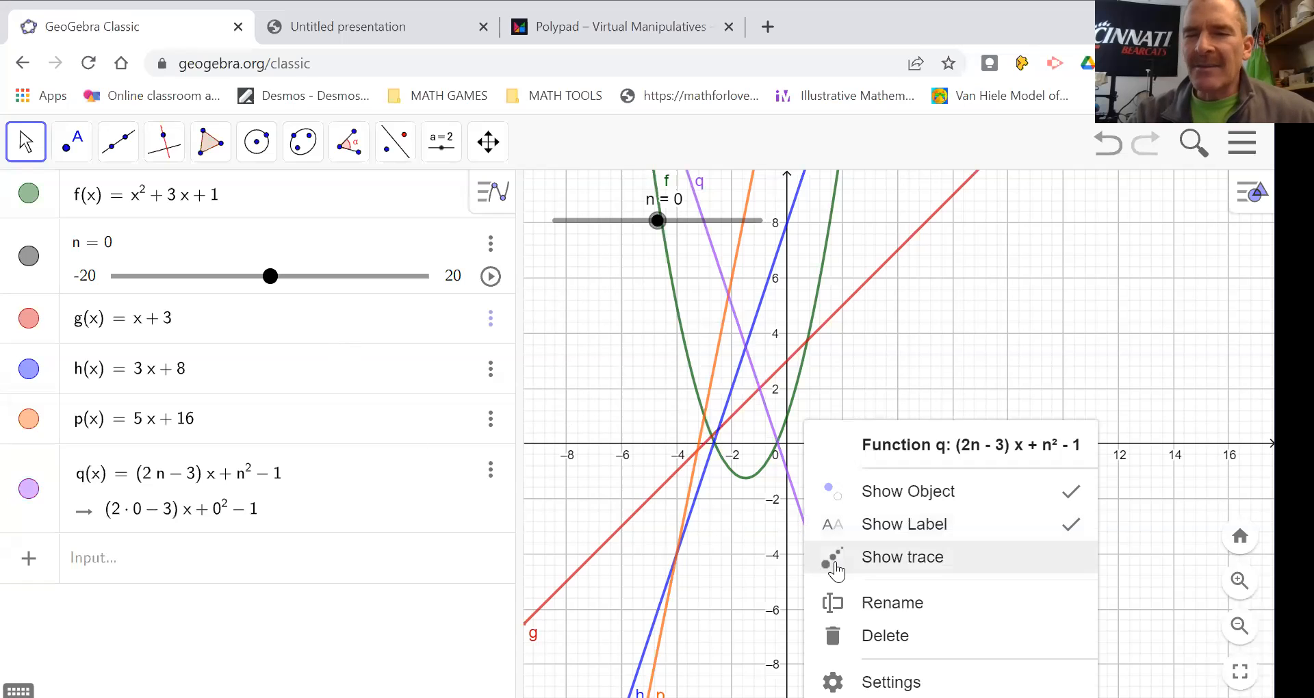
pyautogui.click(838, 568)
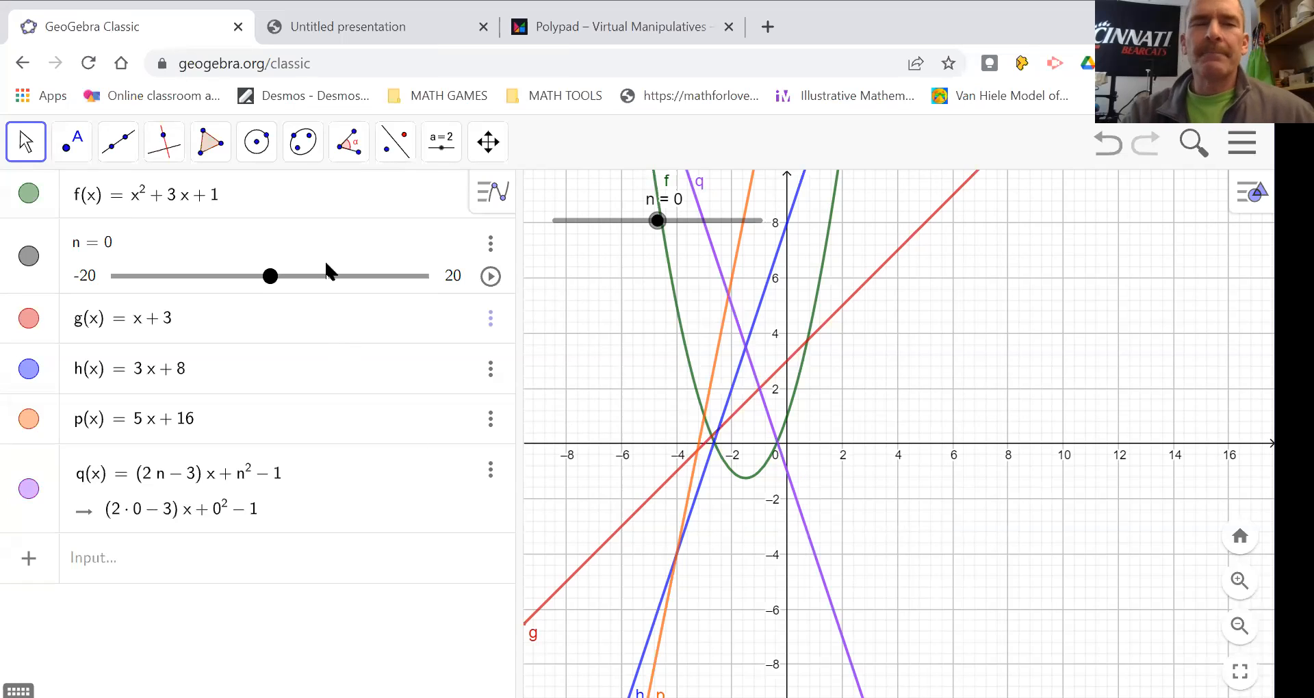
pyautogui.moveTo(272, 284)
pyautogui.mouseDown()
pyautogui.moveTo(115, 283)
pyautogui.moveTo(428, 268)
pyautogui.moveTo(118, 305)
pyautogui.mouseUp()
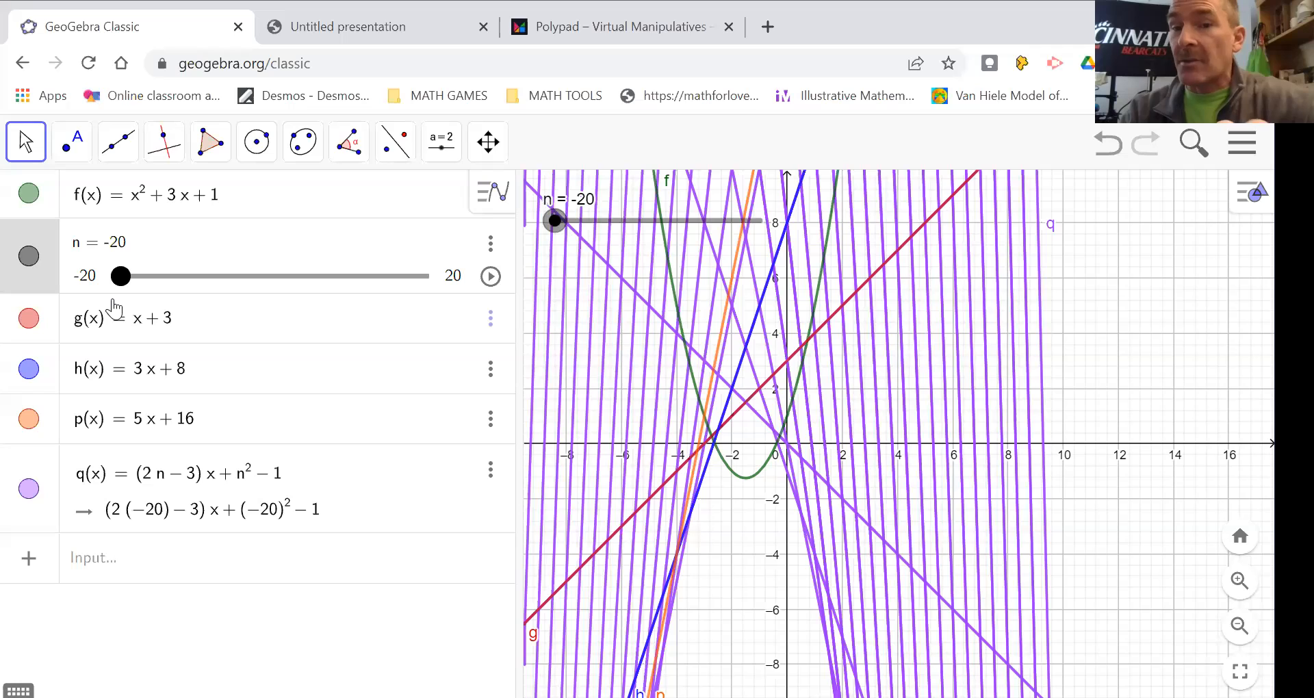
# Review the tile model in Polypad, then return to GeoGebra and enlarge the page to examine the formula of q(x)
pyautogui.click(565, 27)
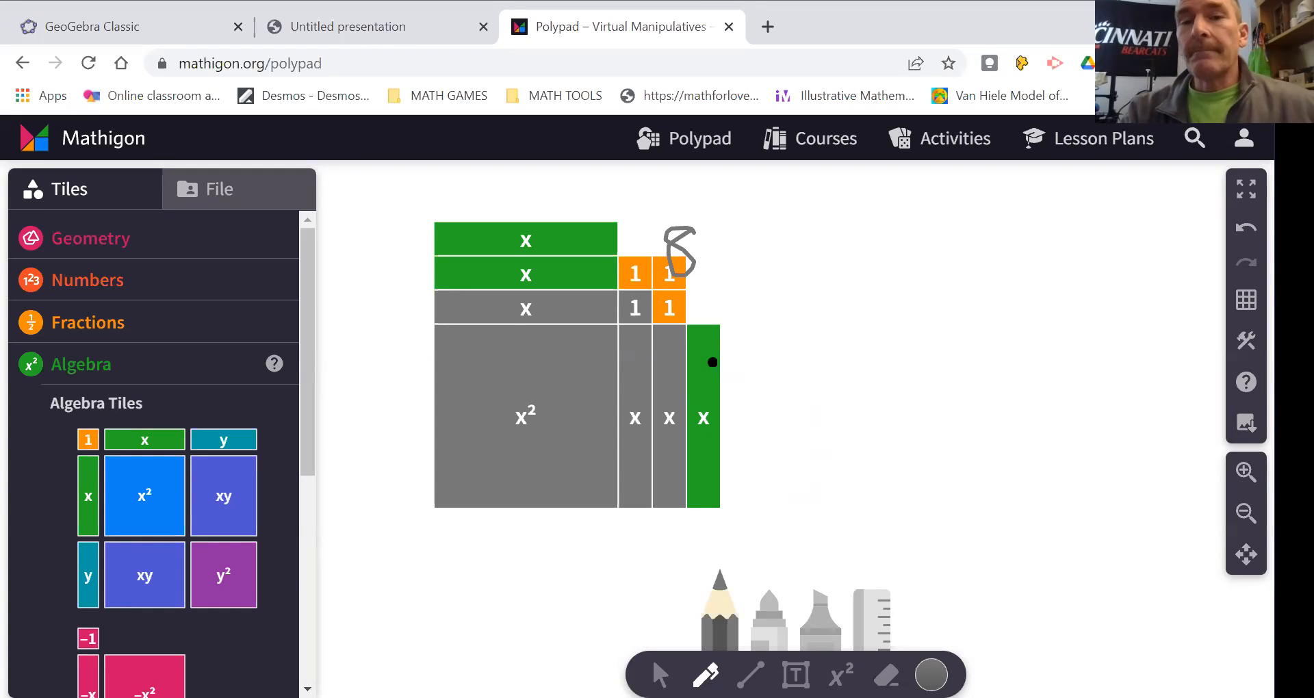
pyautogui.click(178, 38)
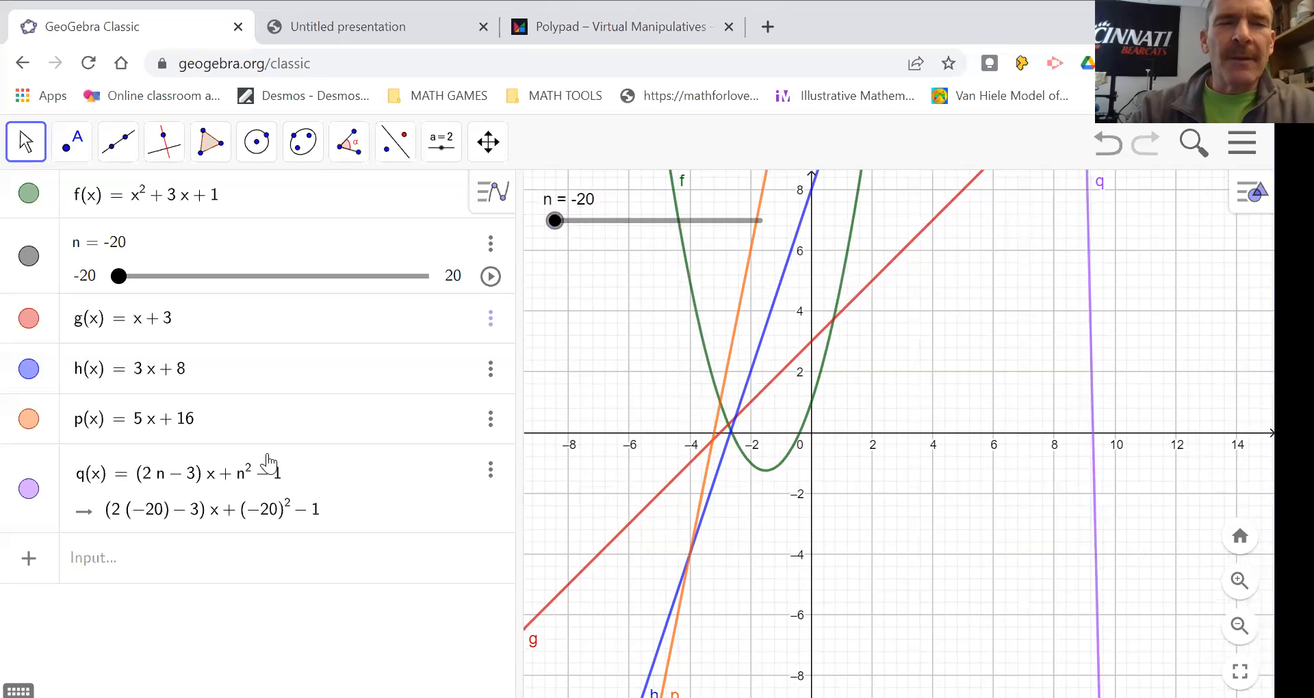
pyautogui.click(352, 472)
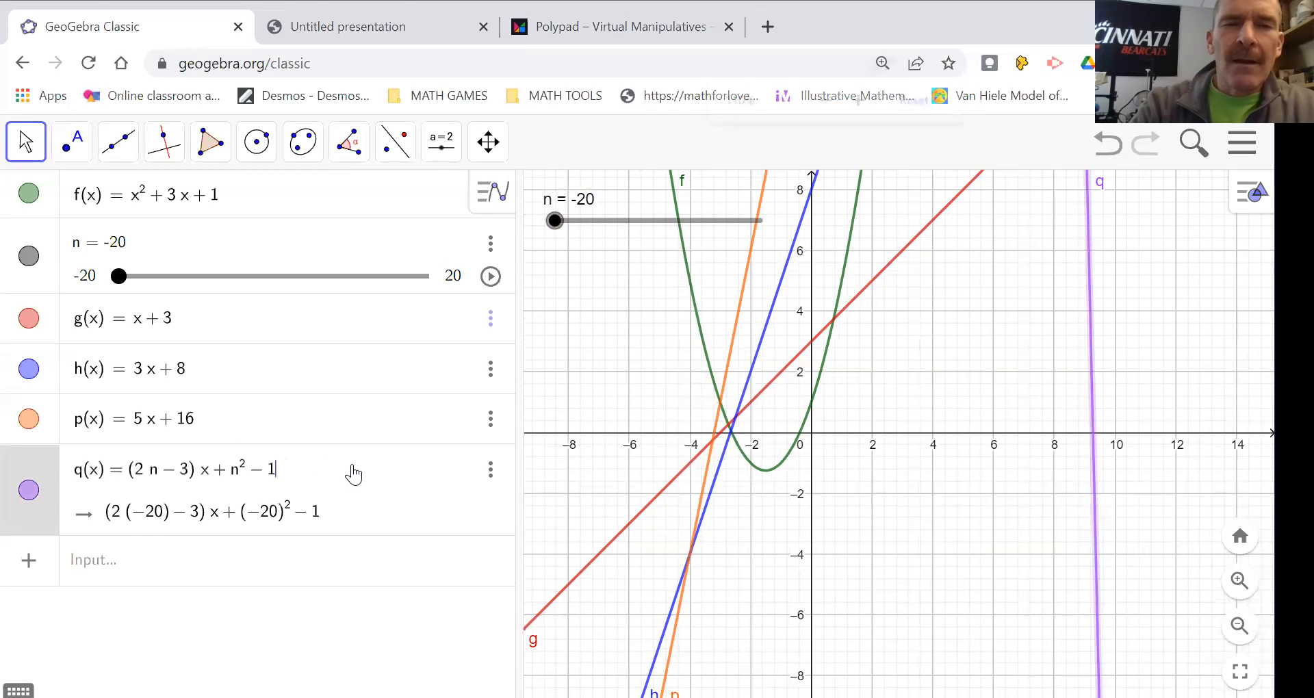
pyautogui.hotkey('ctrl', '+')
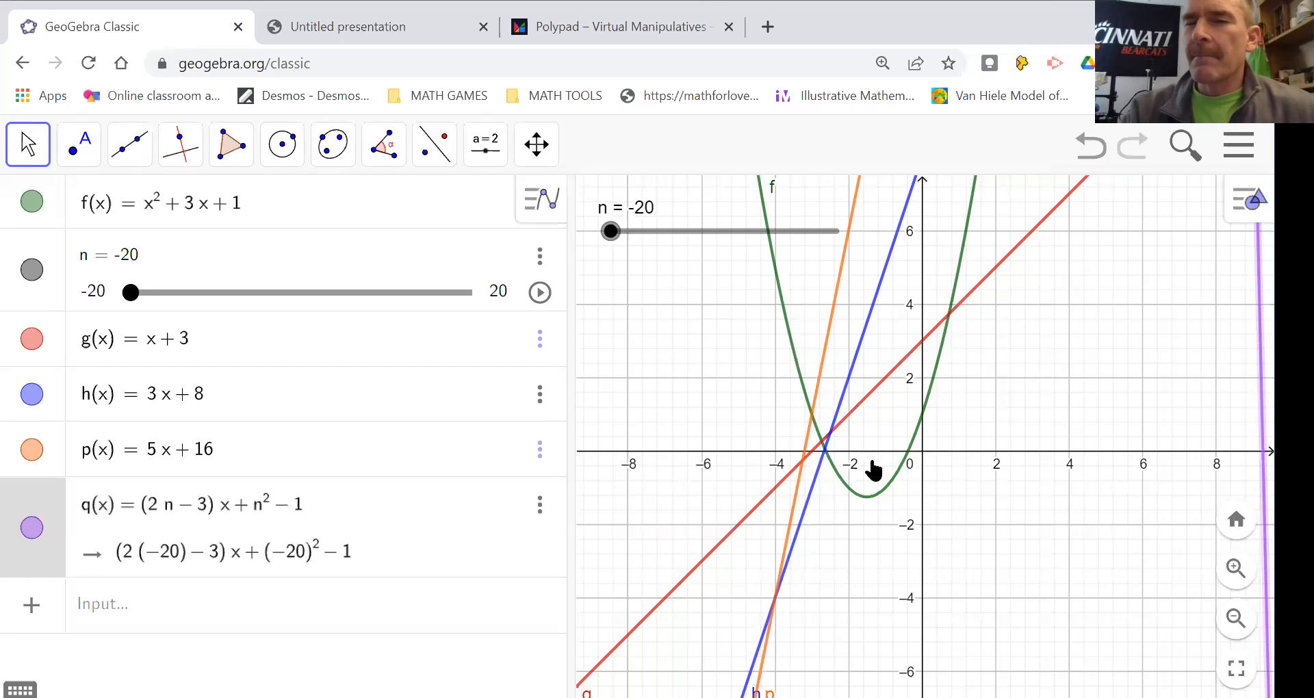
# Change the function p(x) to 5x + 15
pyautogui.click(214, 456)
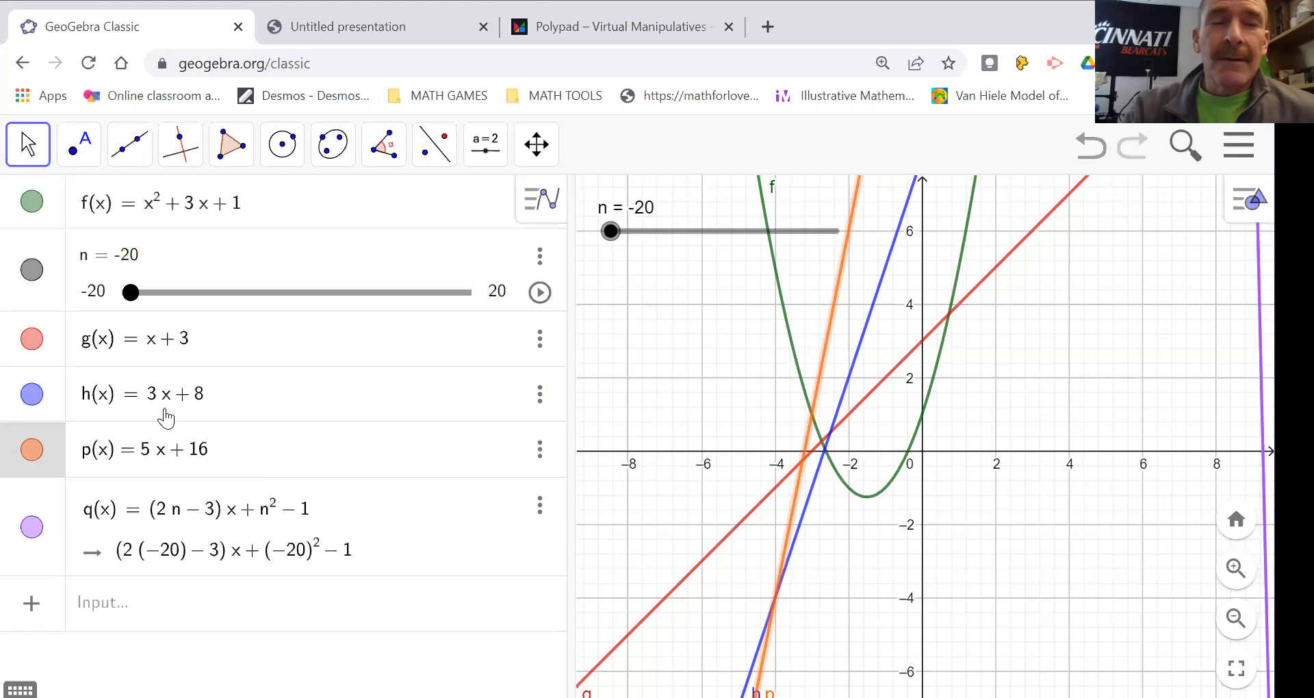
pyautogui.press('BackSpace')
pyautogui.write('5')
pyautogui.press('Return')
# Narrow the algebra area and move the slider n to -15, tracing the family of lines q
pyautogui.moveTo(568, 387); pyautogui.dragTo(335, 386)
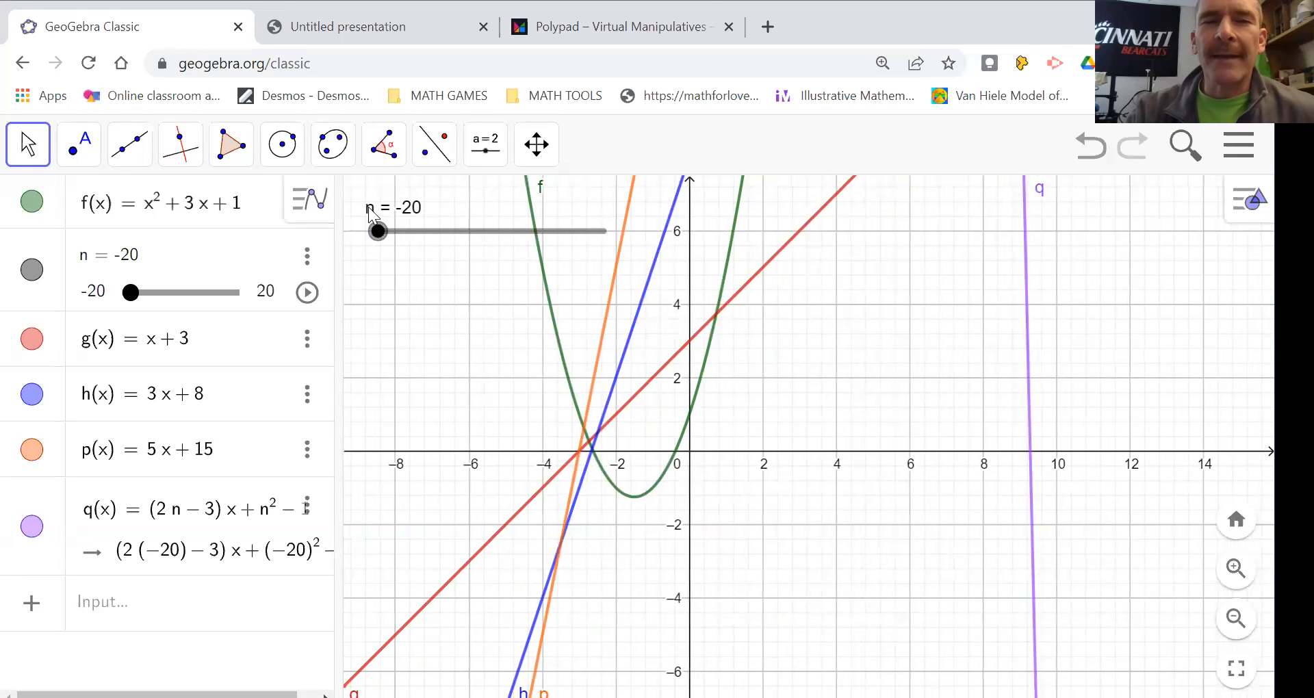
pyautogui.moveTo(378, 231); pyautogui.dragTo(406, 250)
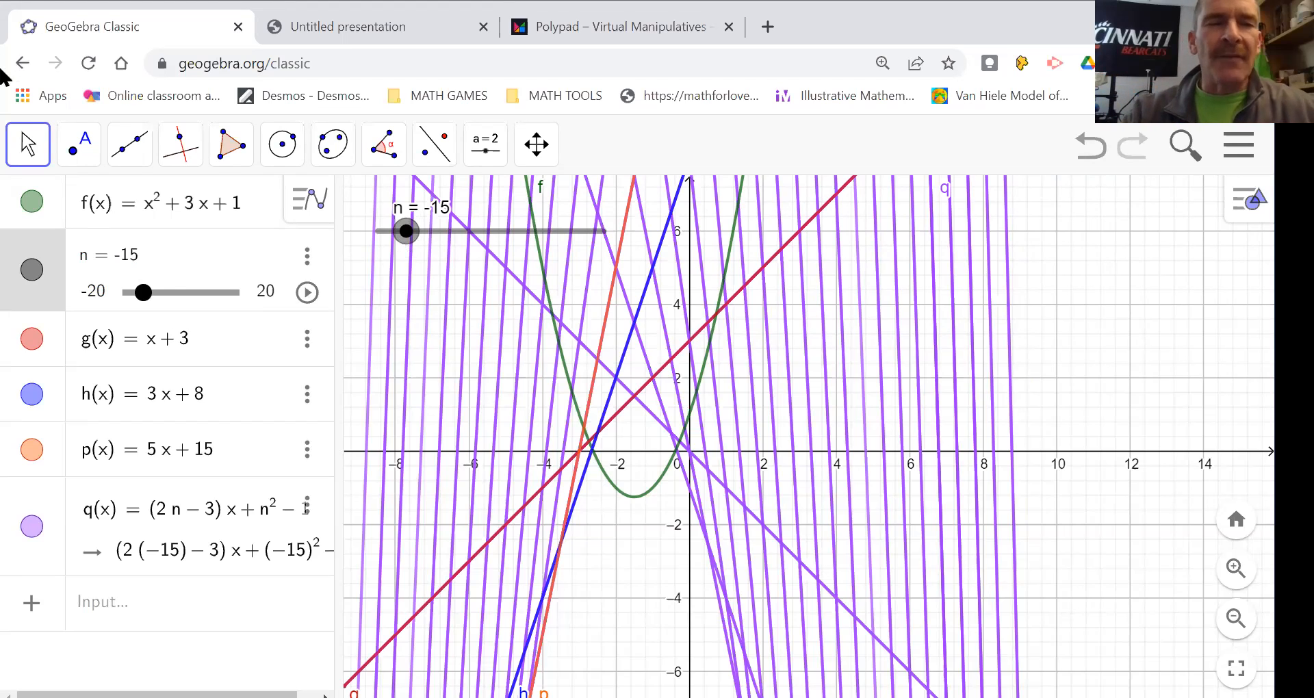
# Hide the lines g, h, p and q together with their traces, and start a new algebra entry
pyautogui.click(32, 338)
pyautogui.click(31, 394)
pyautogui.click(31, 449)
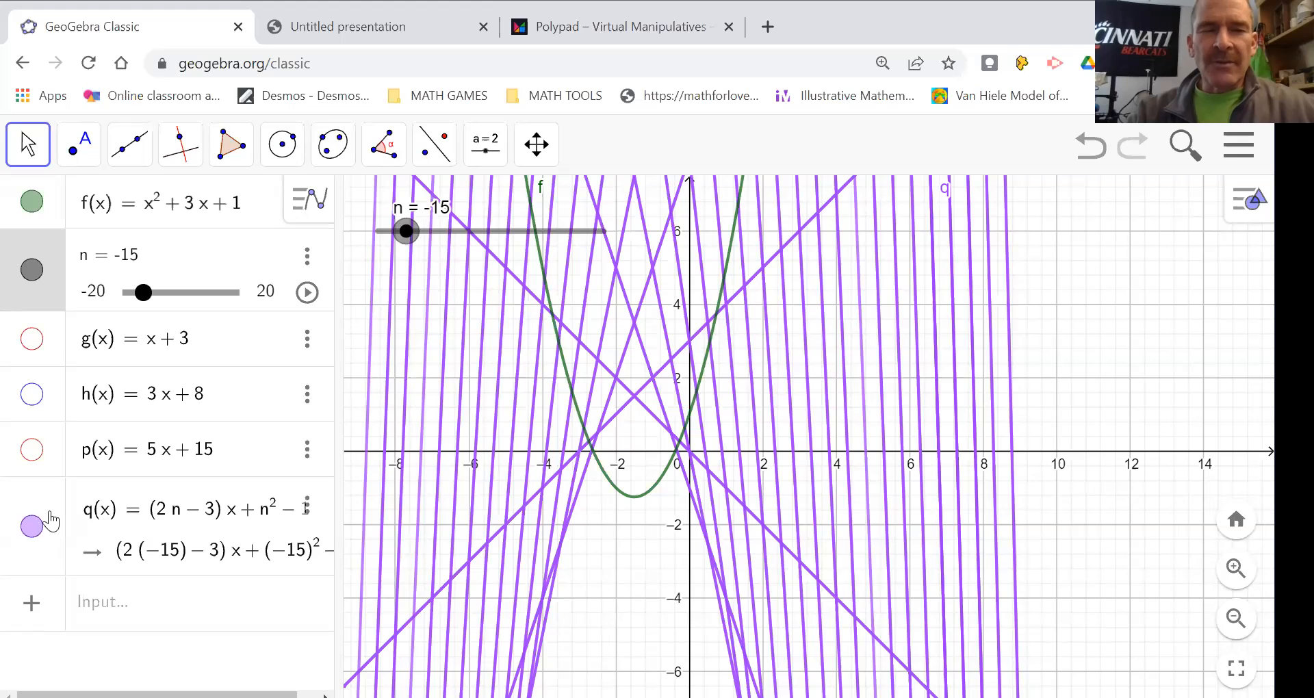
pyautogui.click(31, 526)
pyautogui.moveTo(620, 562); pyautogui.dragTo(622, 560)
pyautogui.click(113, 602)
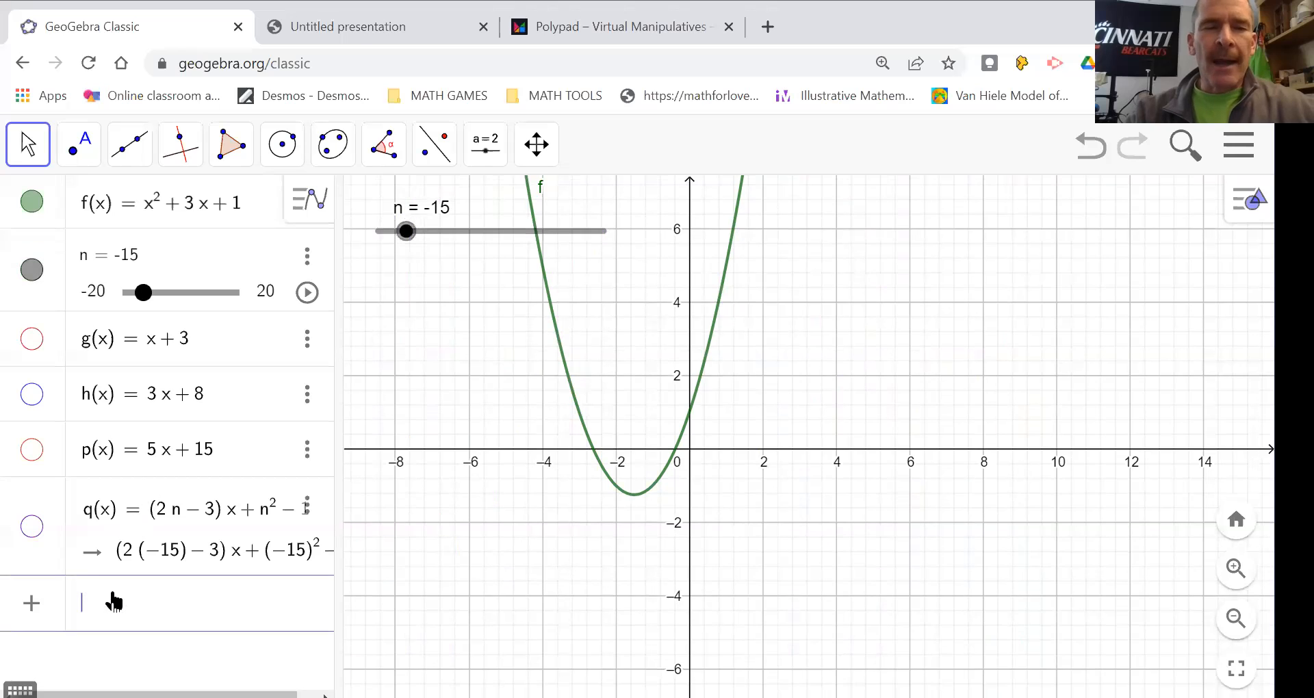
# Add the function -q(x) as a new algebra entry
pyautogui.write('-q(')
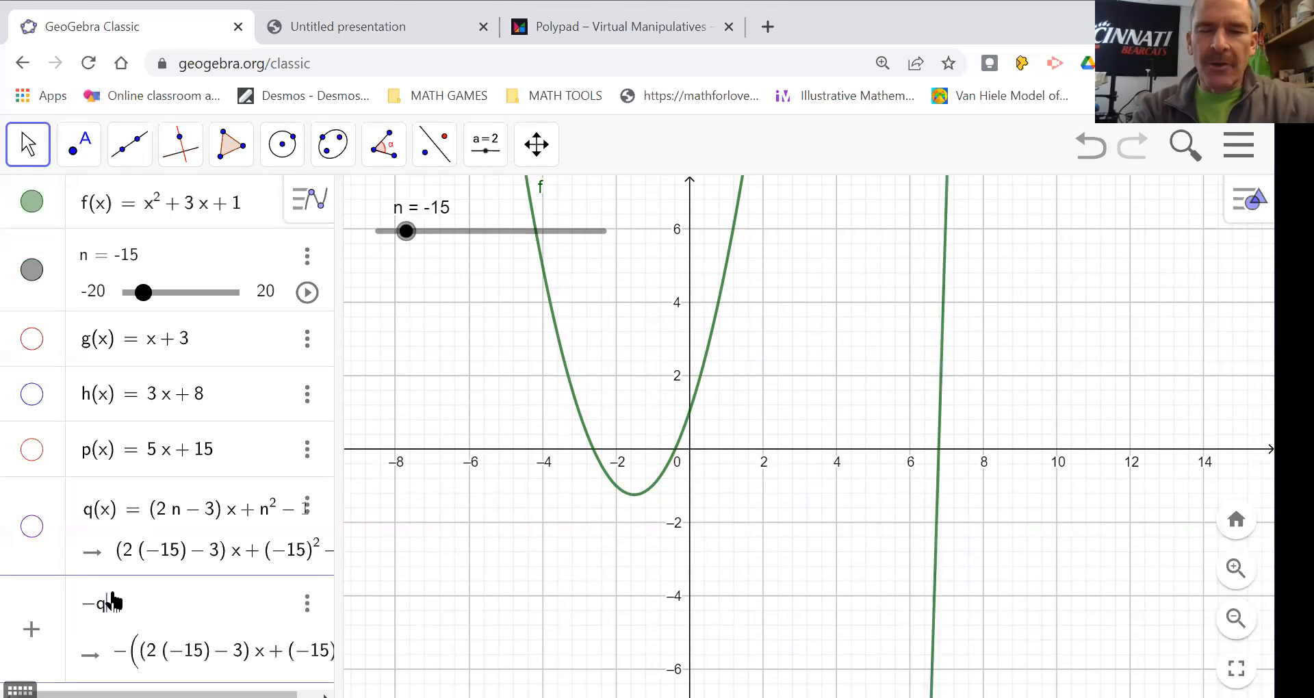
pyautogui.write('x)')
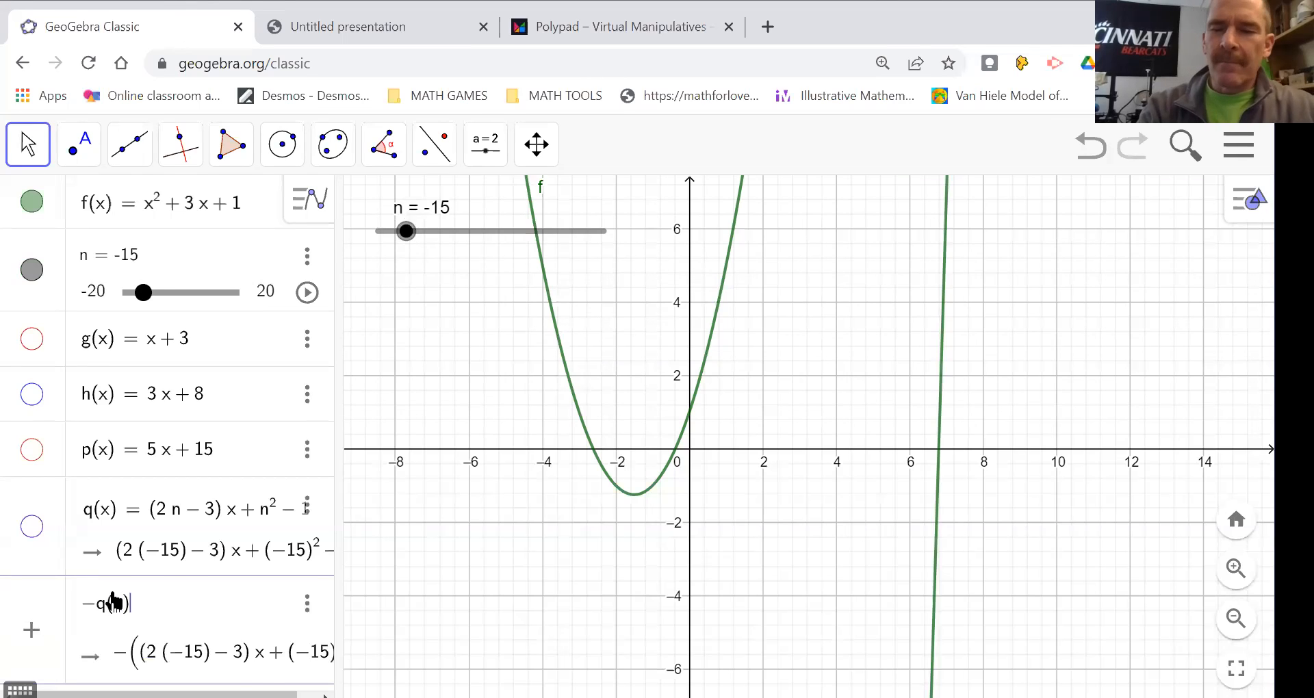
pyautogui.press('Return')
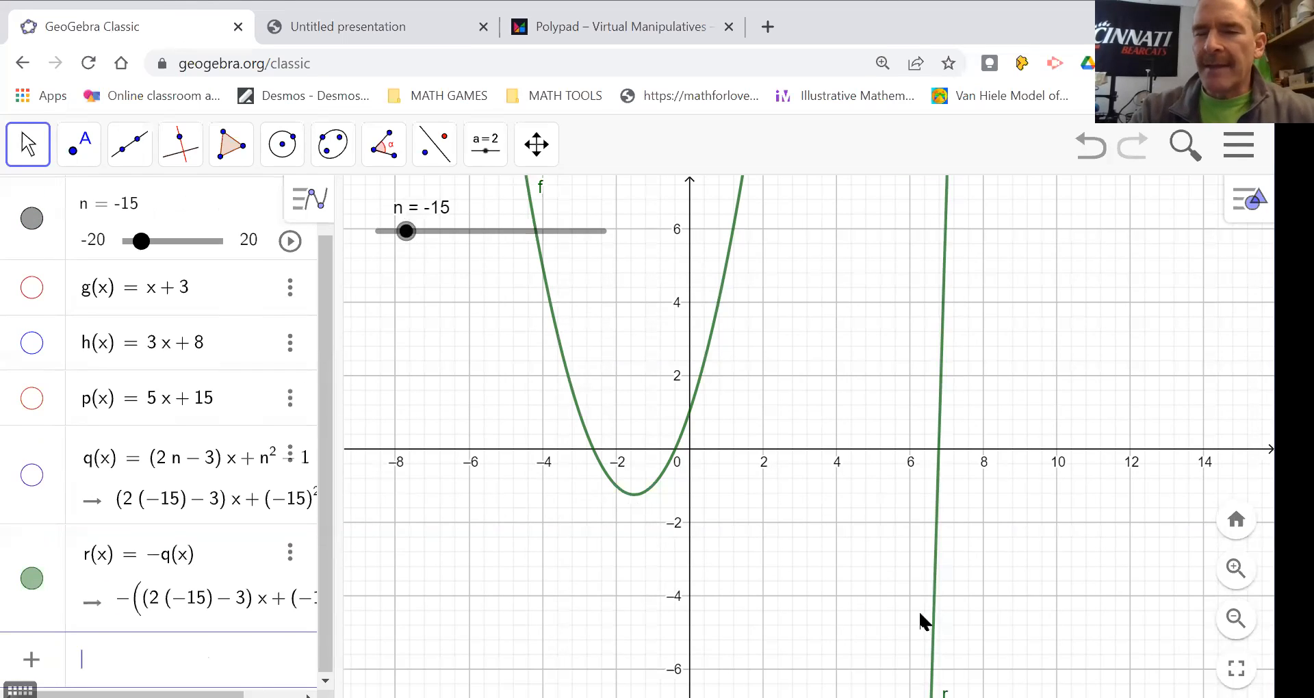
# Turn on the trace of the line r and move the slider n to 14 to trace its family of lines
pyautogui.rightClick(933, 620)
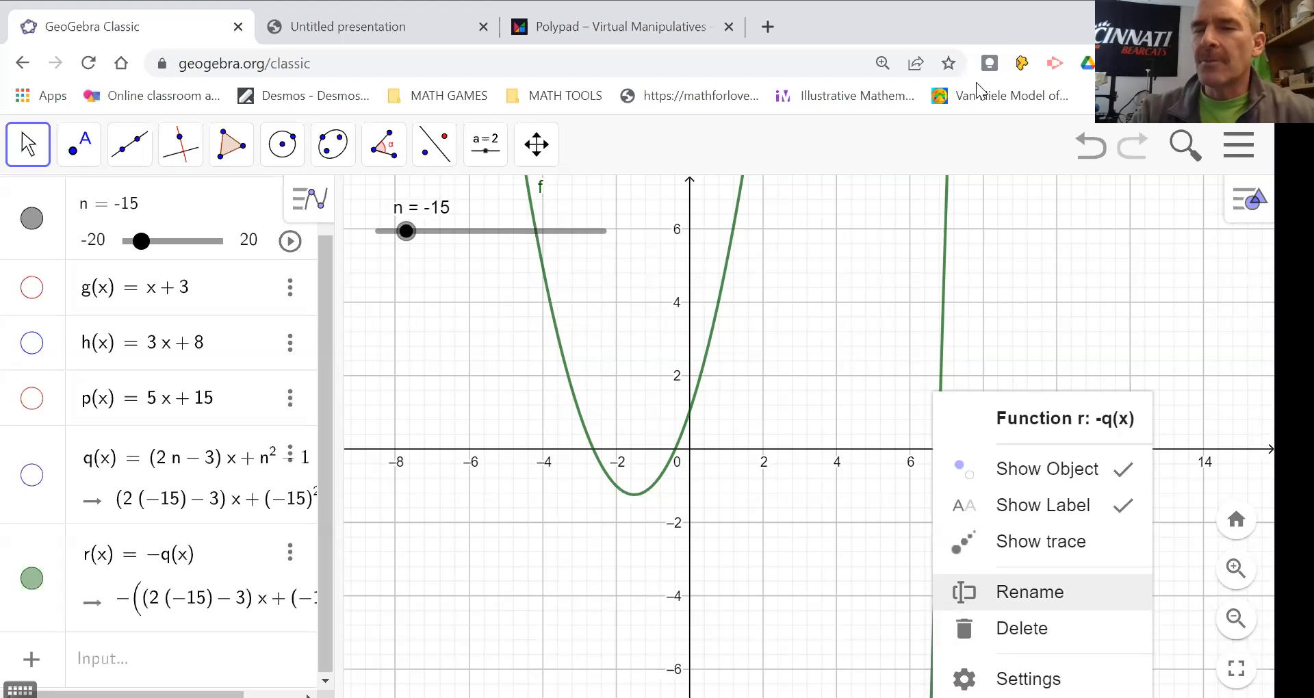
pyautogui.click(1061, 542)
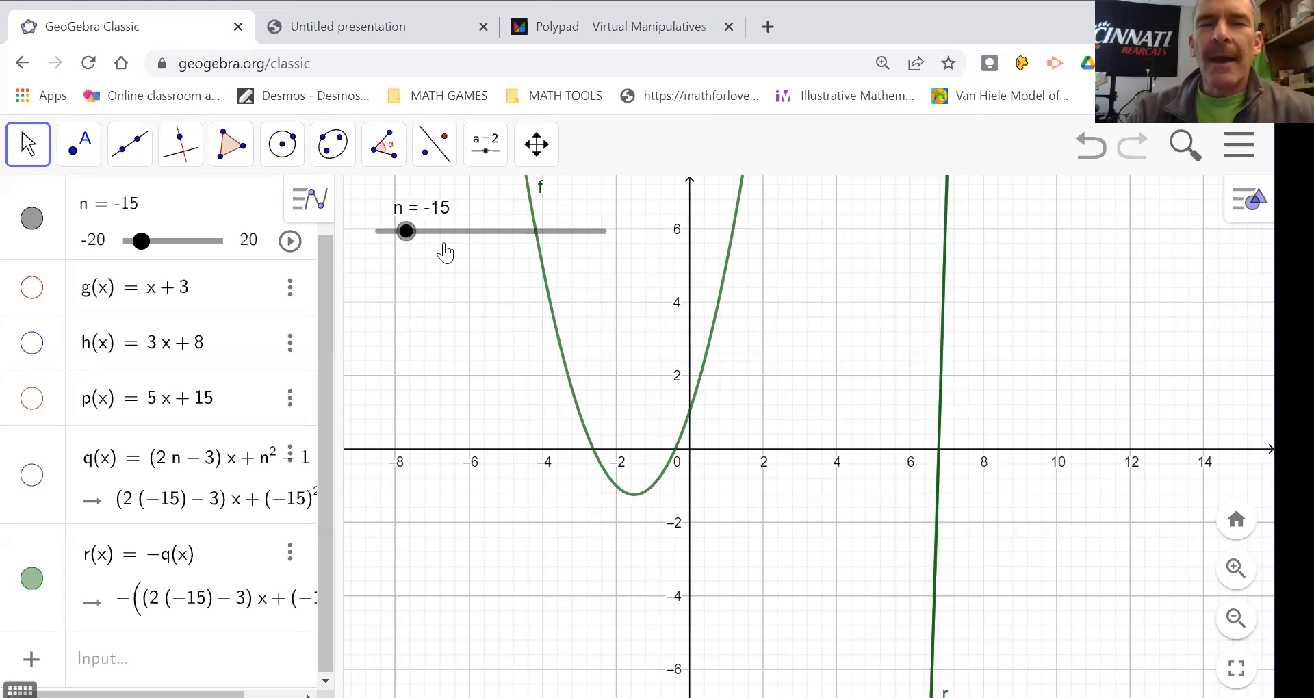
pyautogui.moveTo(406, 236)
pyautogui.mouseDown()
pyautogui.moveTo(605, 240)
pyautogui.moveTo(376, 256)
pyautogui.moveTo(537, 235)
pyautogui.mouseUp()
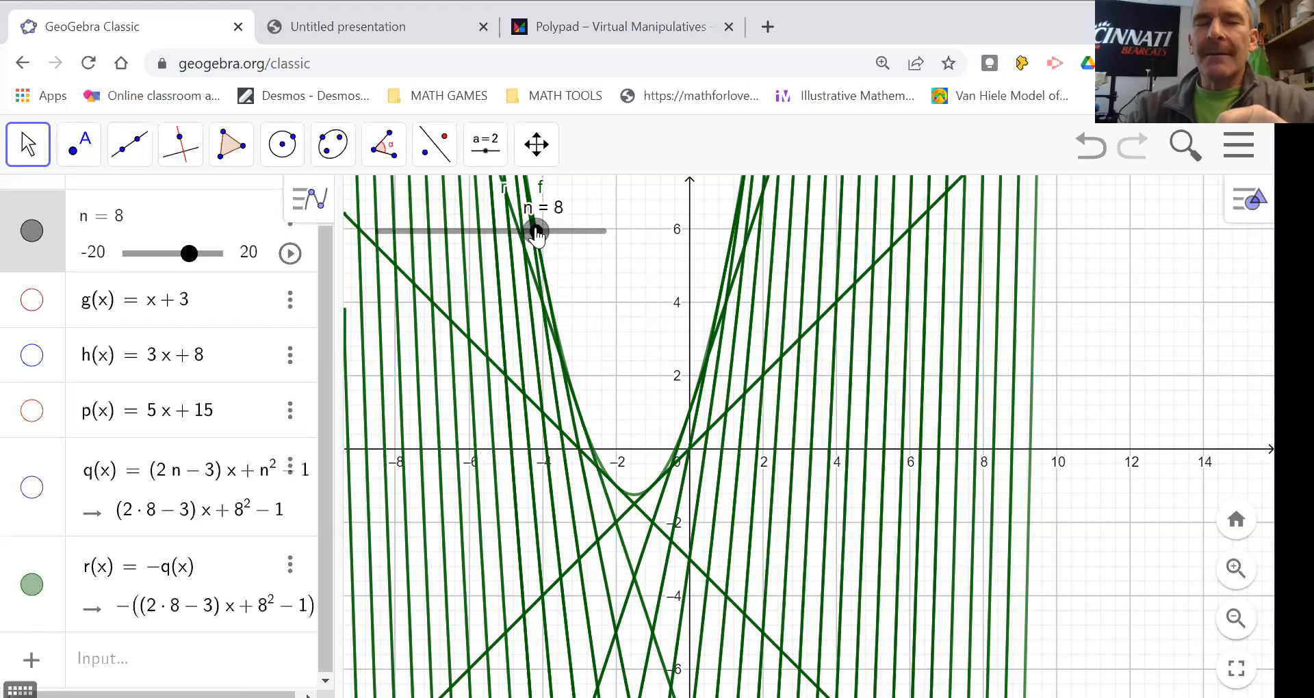
pyautogui.moveTo(537, 235); pyautogui.dragTo(570, 236)
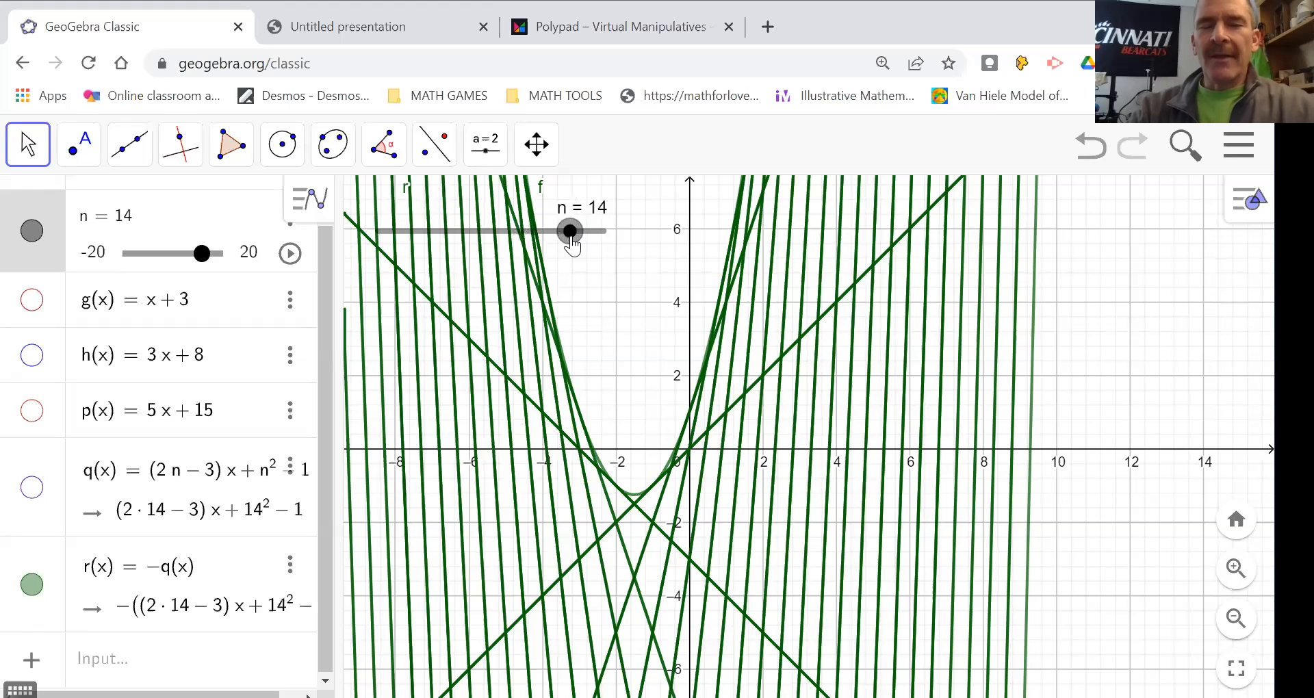
# Widen the algebra area and change the colour of the line r to orange
pyautogui.moveTo(333, 392); pyautogui.dragTo(498, 394)
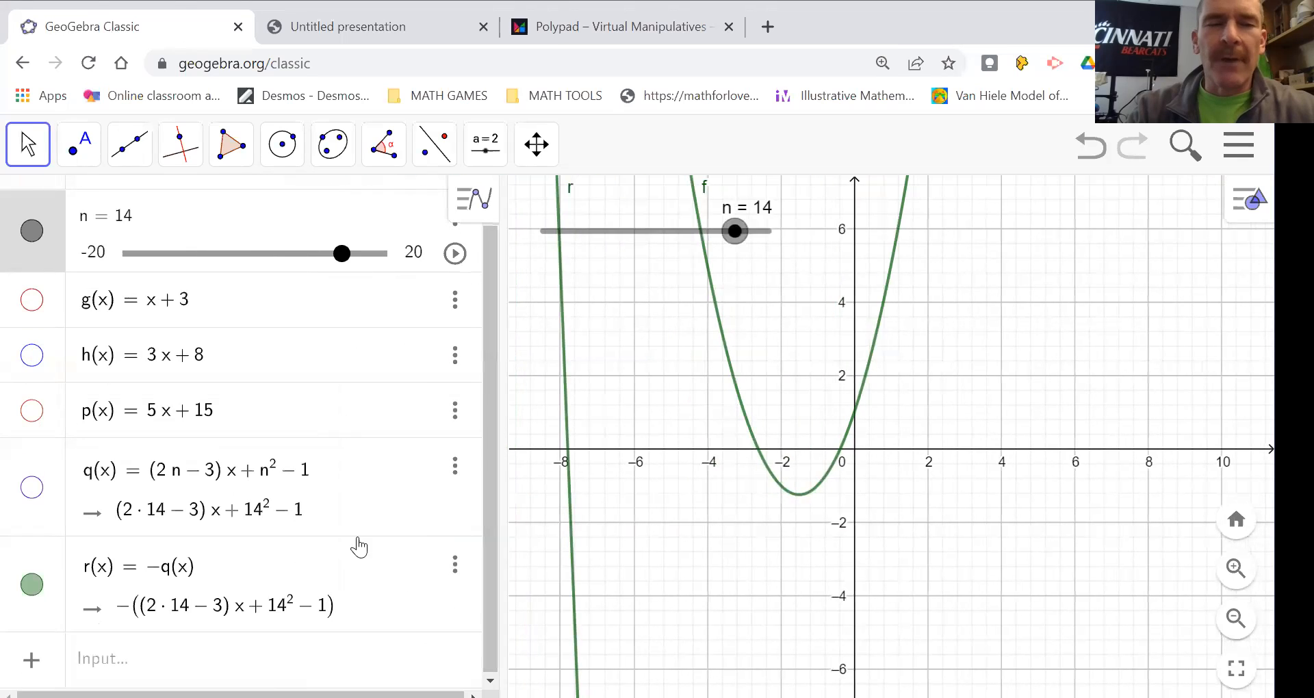
pyautogui.click(567, 487)
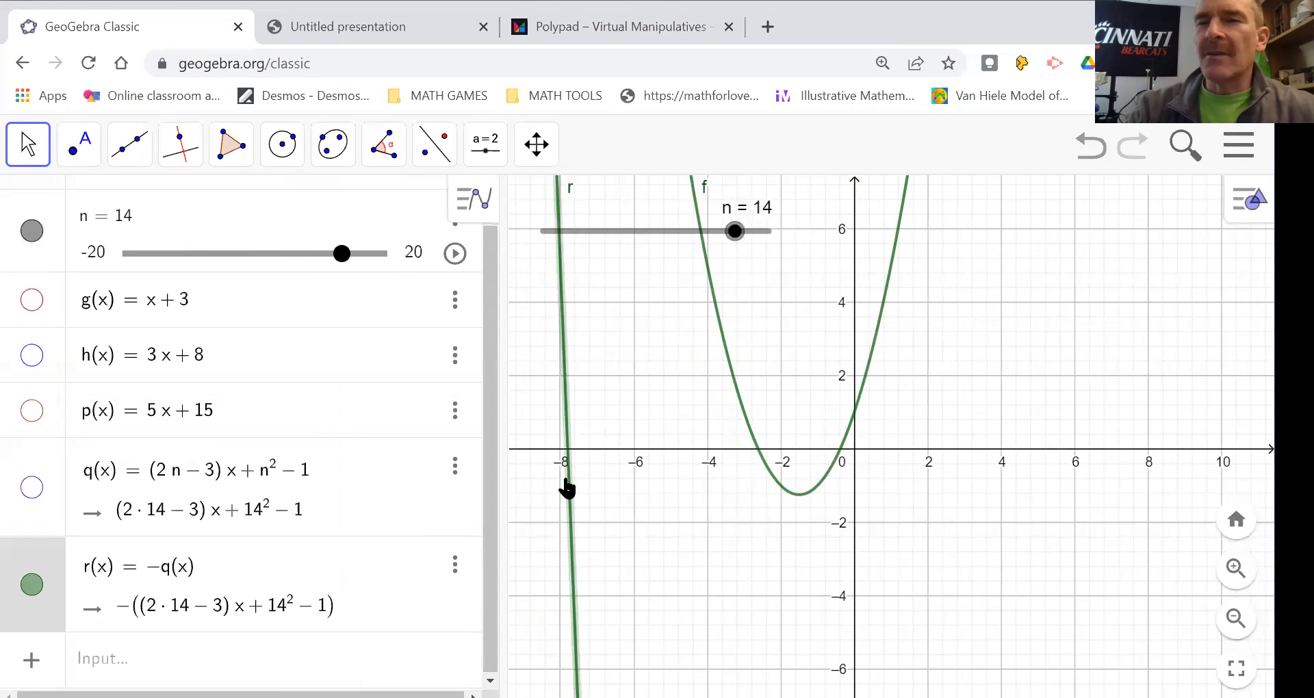
pyautogui.click(1249, 199)
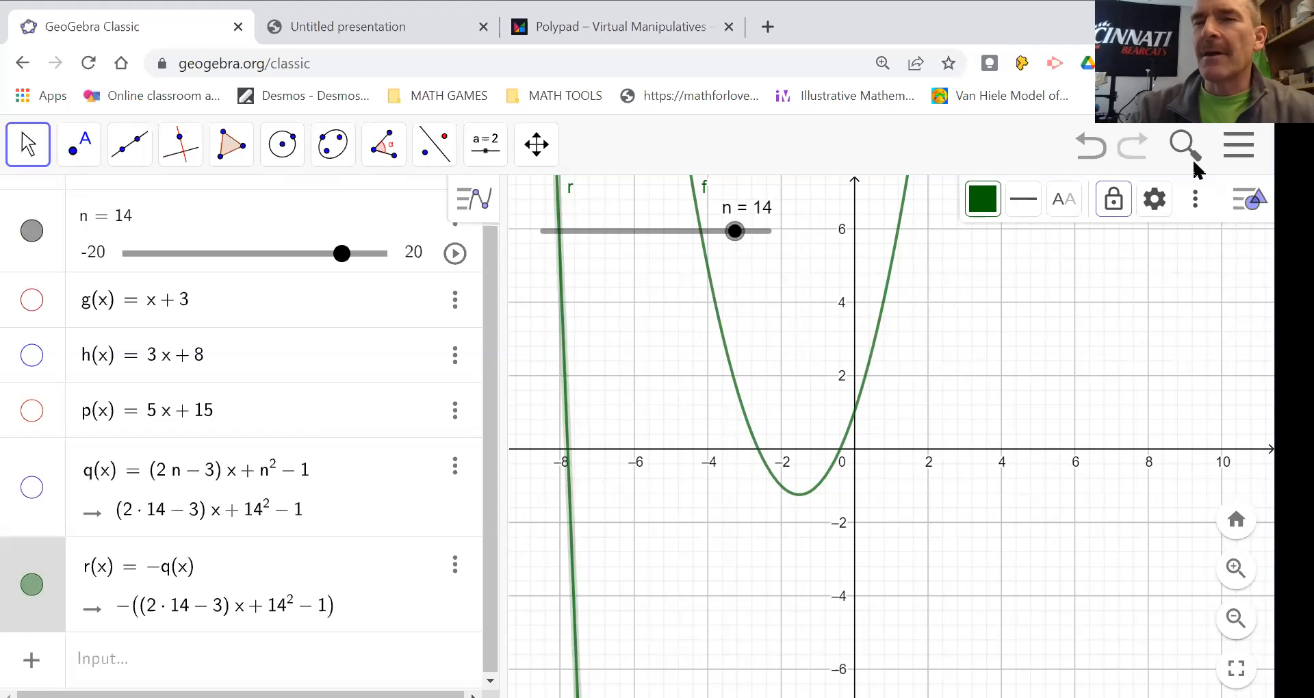
pyautogui.click(979, 203)
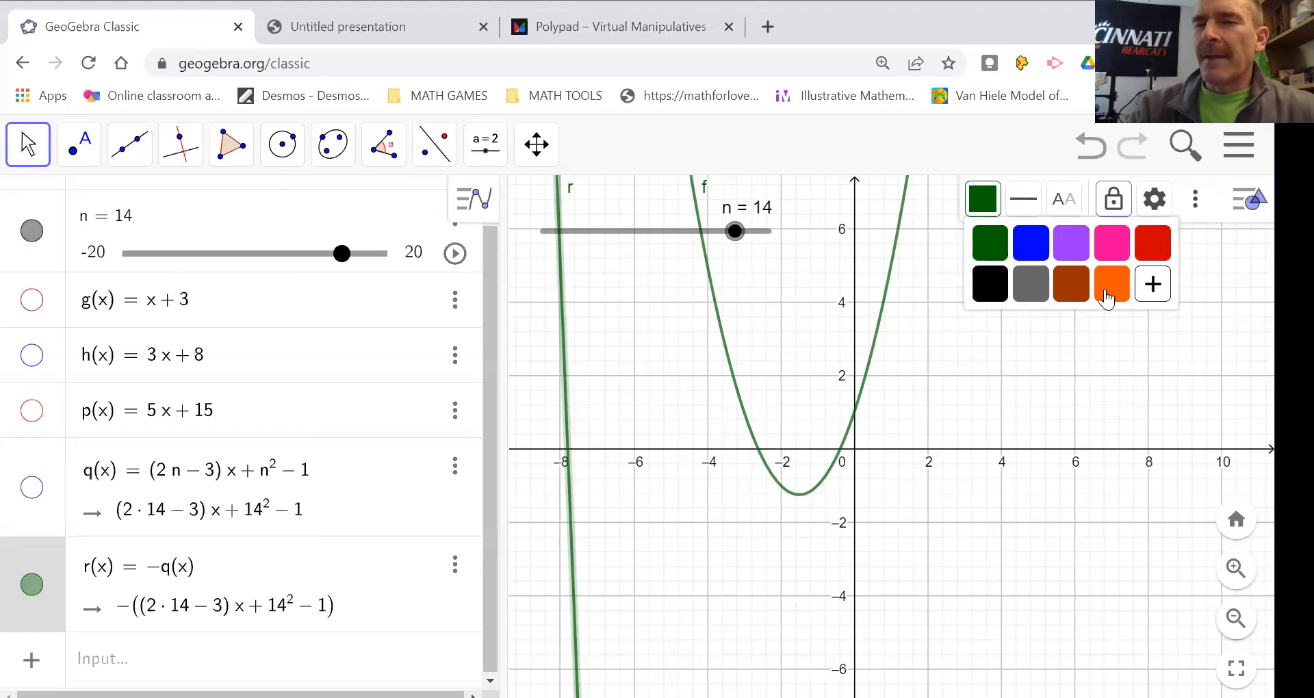
pyautogui.click(1110, 287)
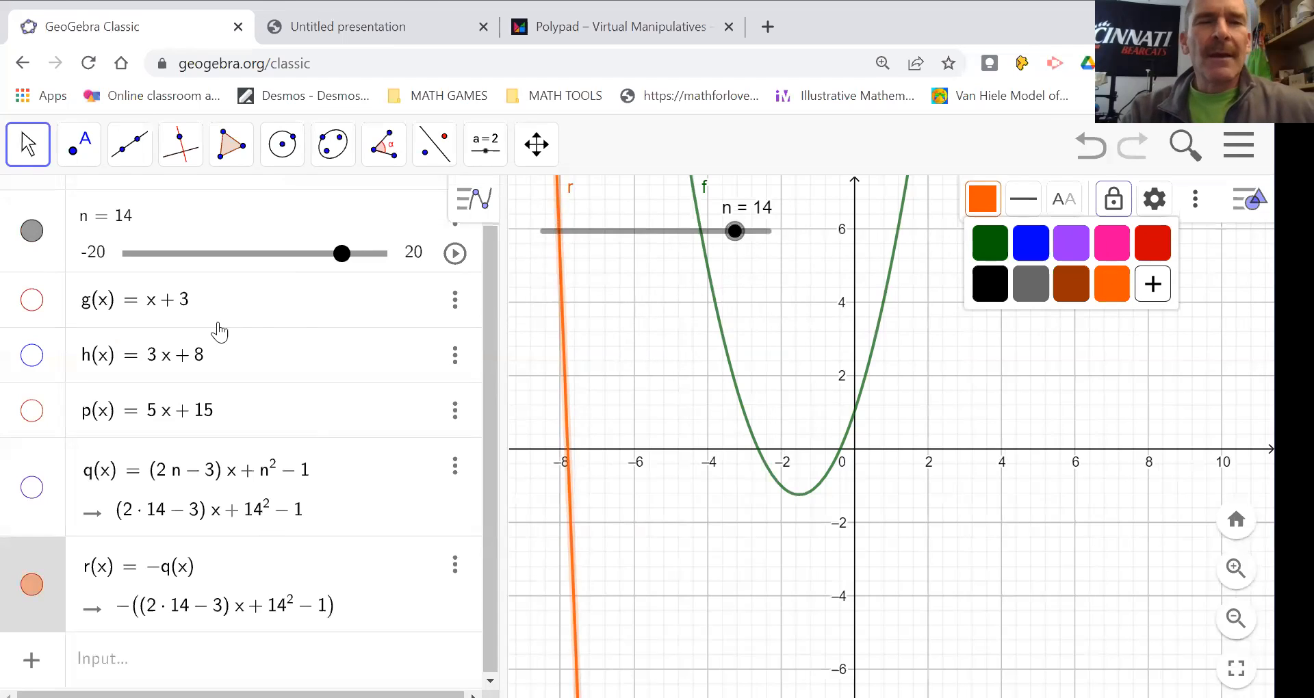
# Animate the slider n to trace the orange lines around the parabola, stop it at 10 and clear the drawn traces
pyautogui.click(455, 254)
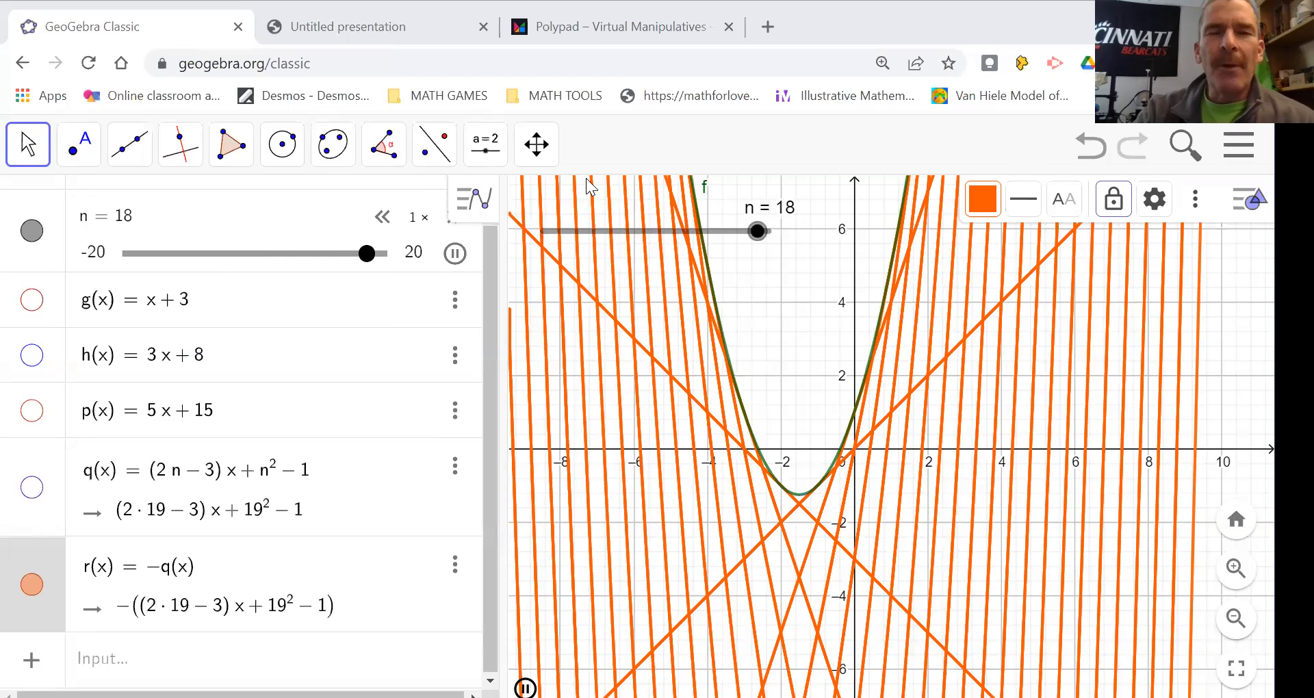
pyautogui.click(455, 253)
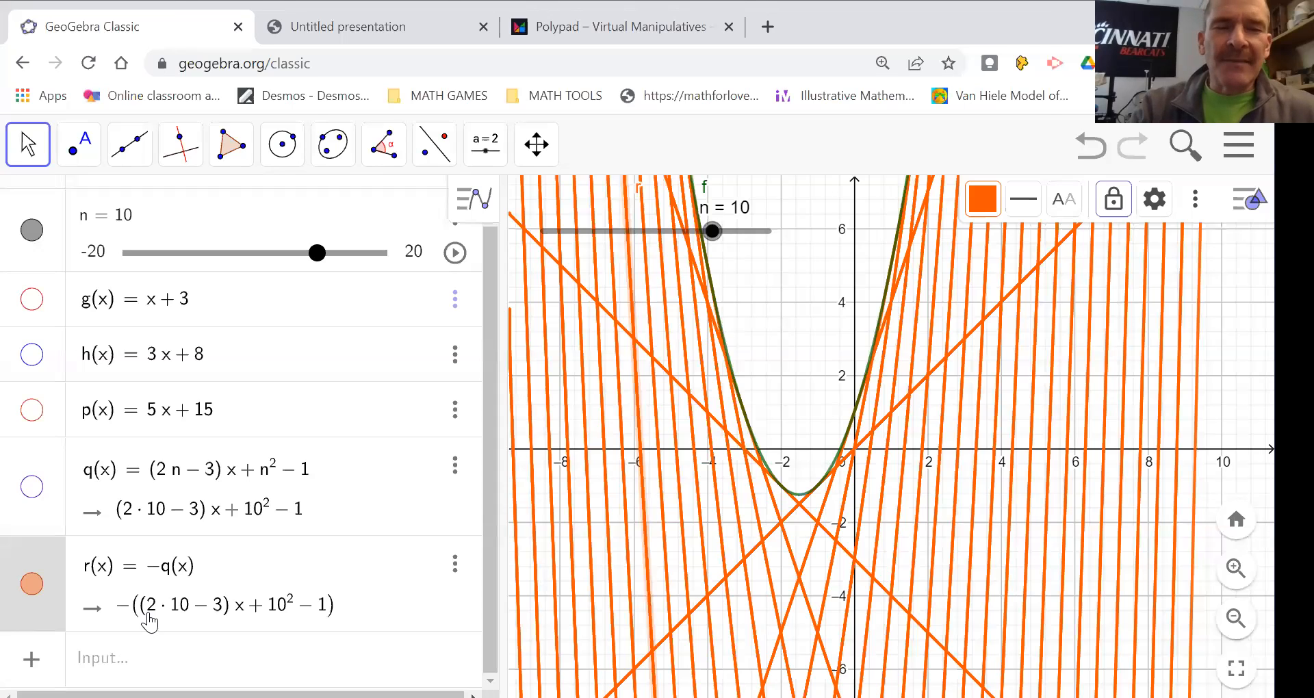
pyautogui.moveTo(773, 361); pyautogui.dragTo(801, 361)
# Turn off the trace of the line r and set the slider n to 2
pyautogui.rightClick(661, 388)
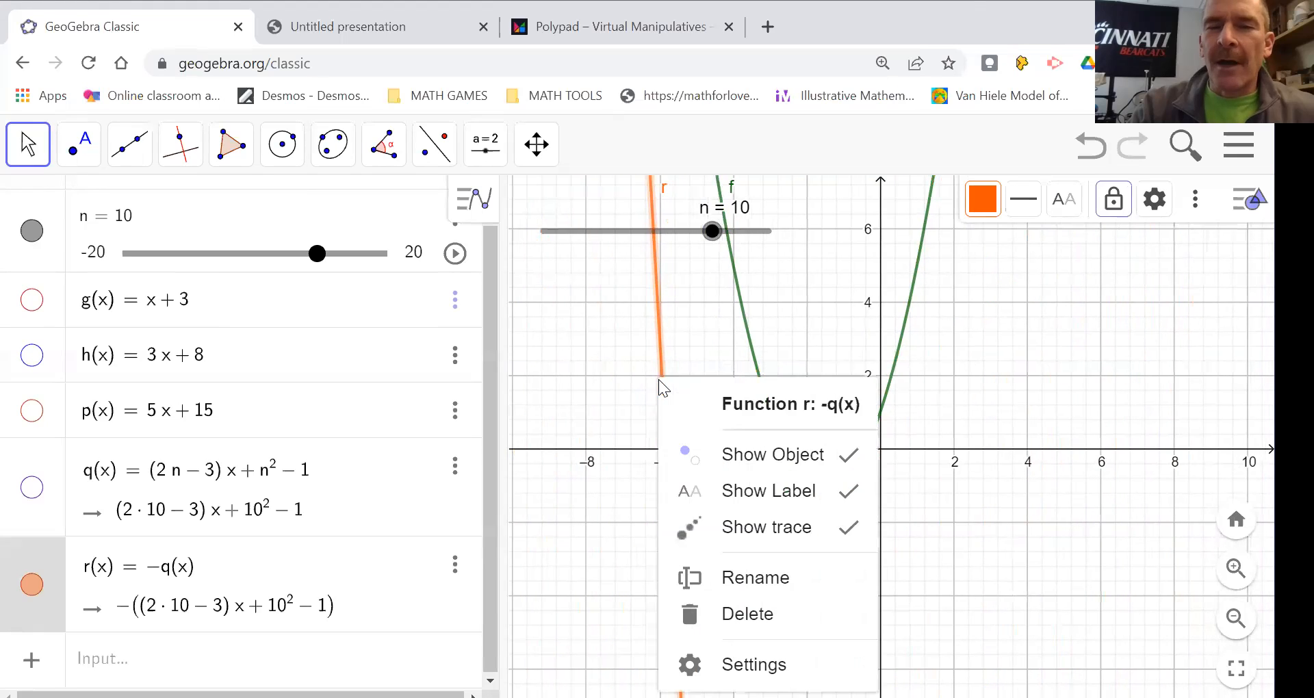
pyautogui.click(763, 534)
pyautogui.click(224, 661)
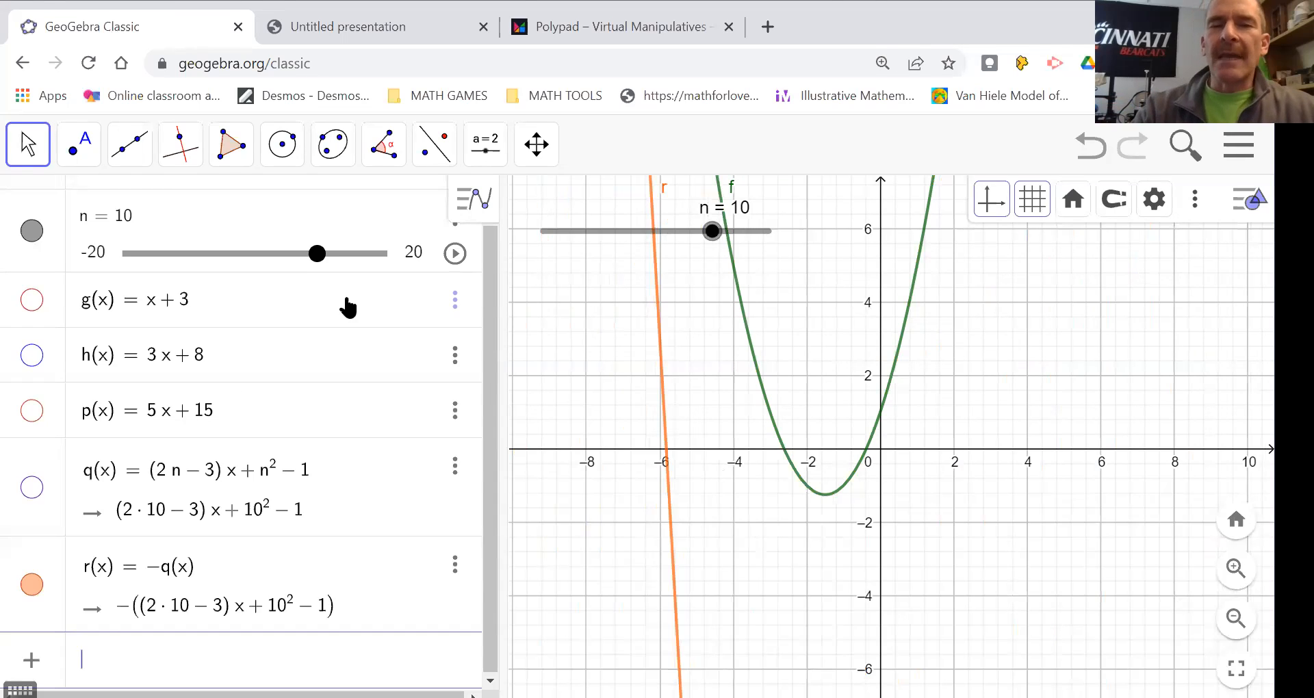
pyautogui.moveTo(713, 230); pyautogui.dragTo(668, 261)
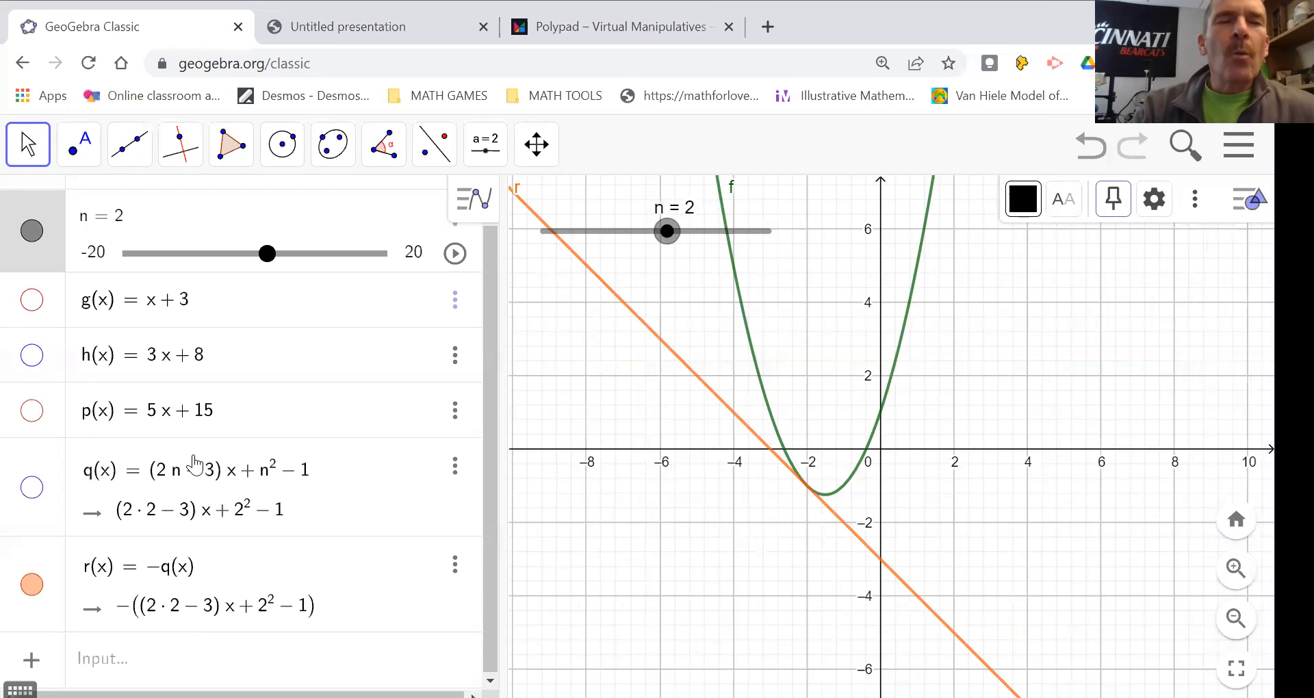
# Add the sum f(x) + q(x) as a new function
pyautogui.scroll(1, 195, 464)
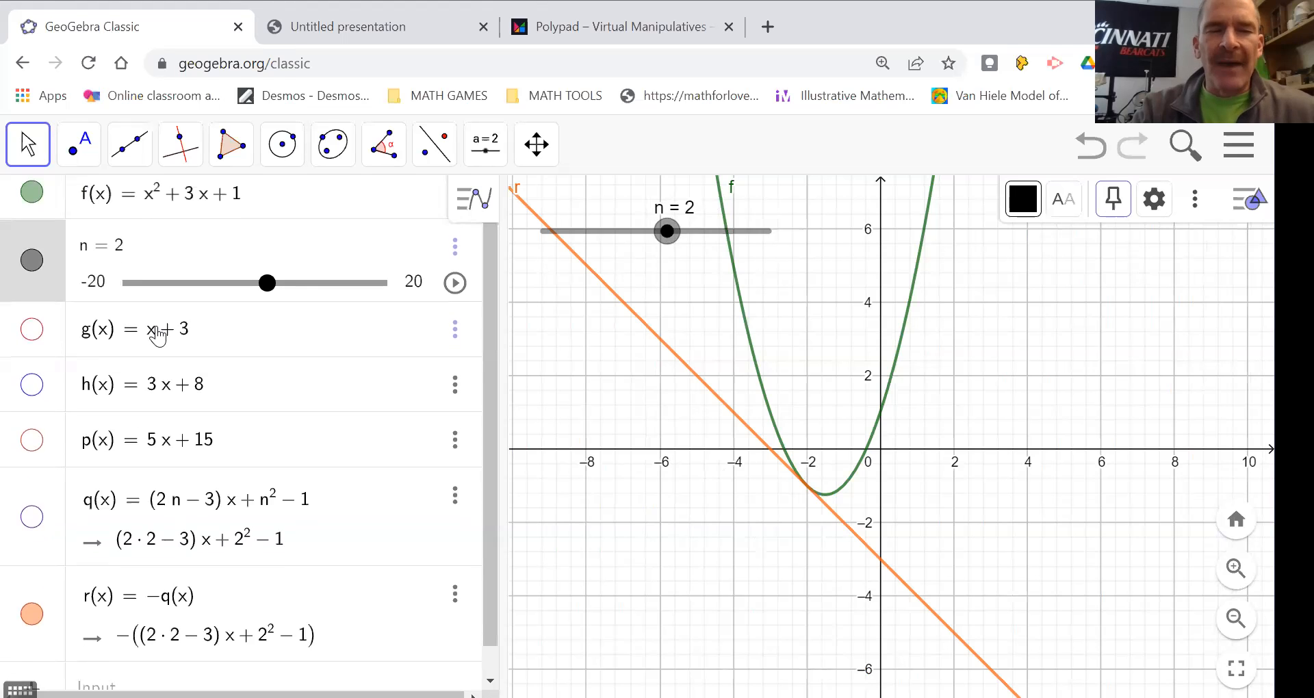
pyautogui.scroll(-1, 156, 331)
pyautogui.click(119, 661)
pyautogui.write('f(x) ')
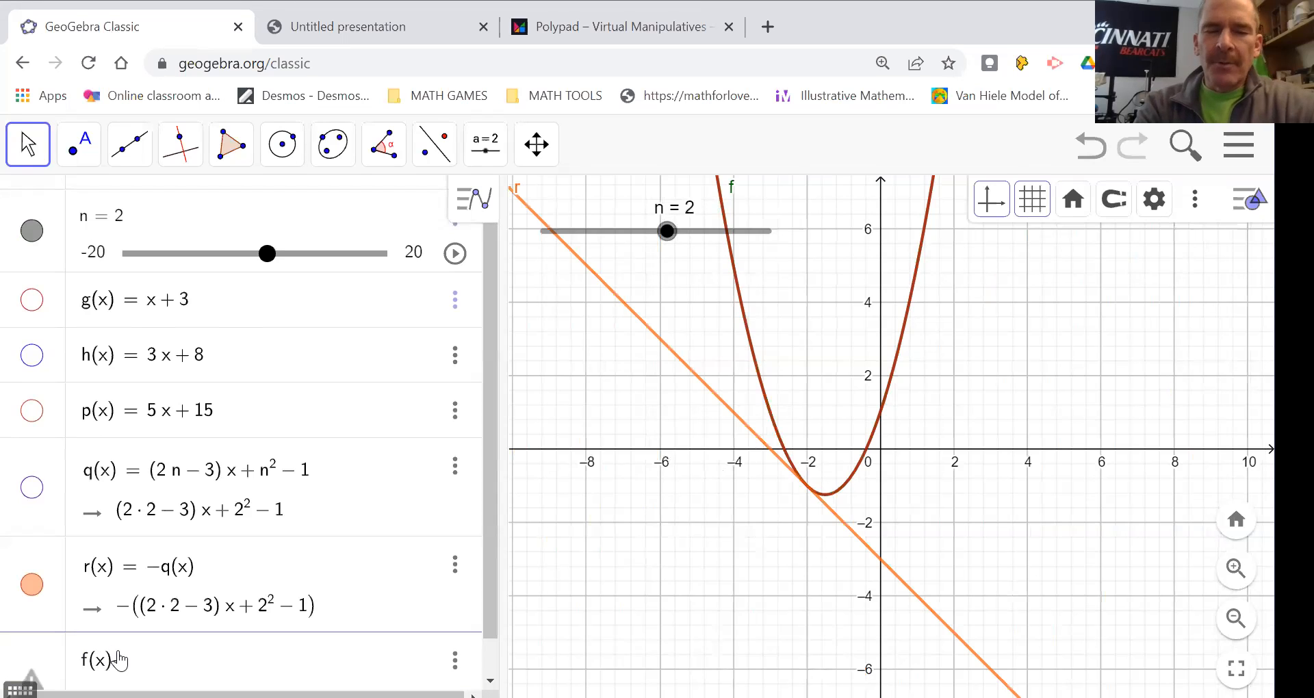
pyautogui.write('= q(x')
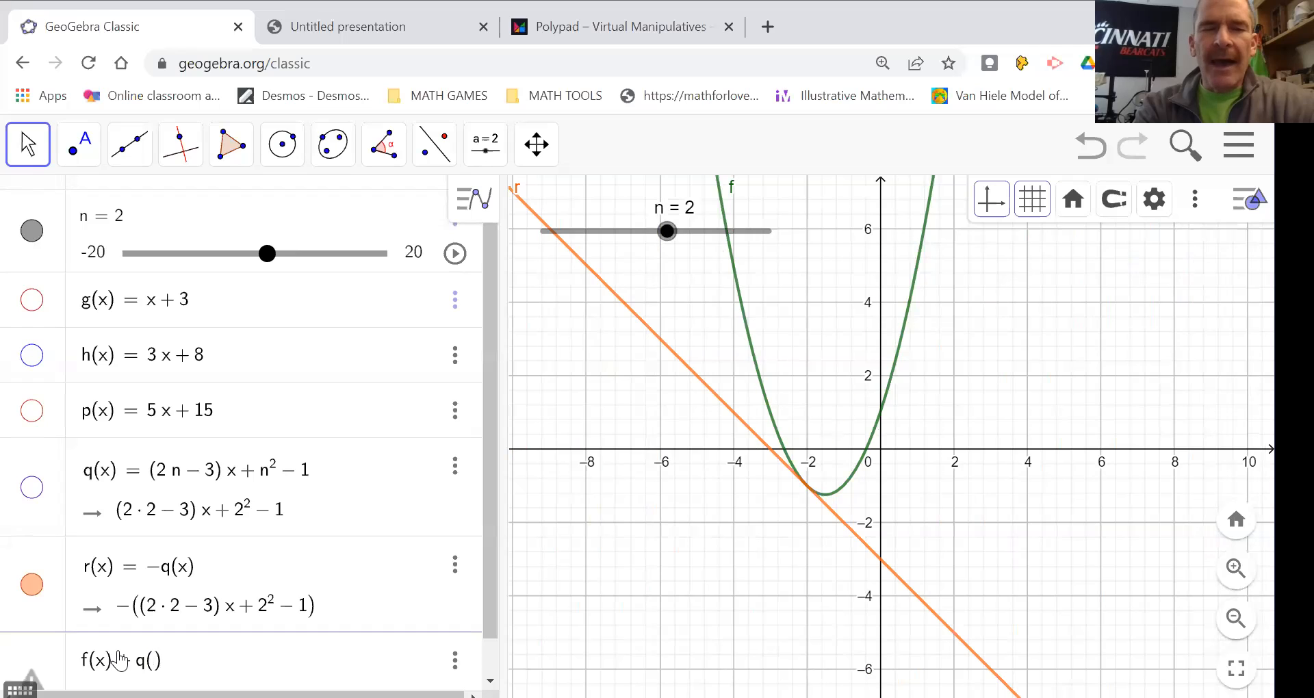
pyautogui.press('Return')
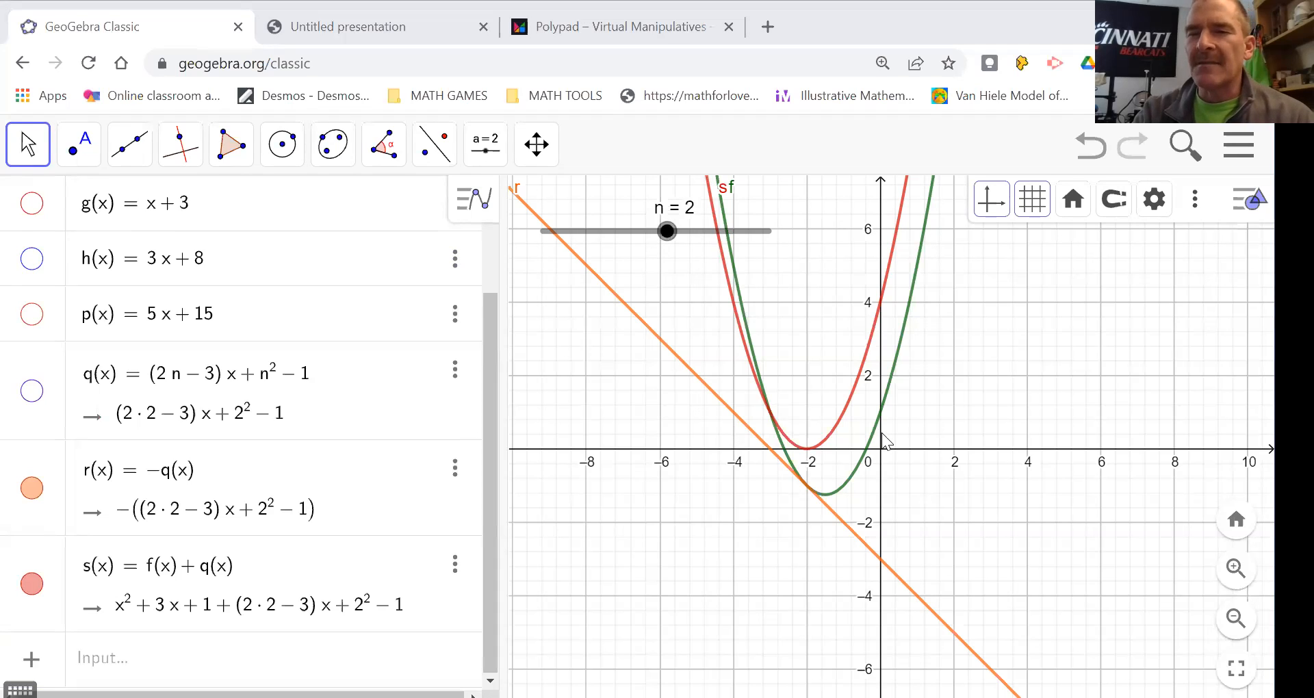
# Set the slider n to 1 and to 4, highlighting the line r and parabola s to compare them with f
pyautogui.click(705, 392)
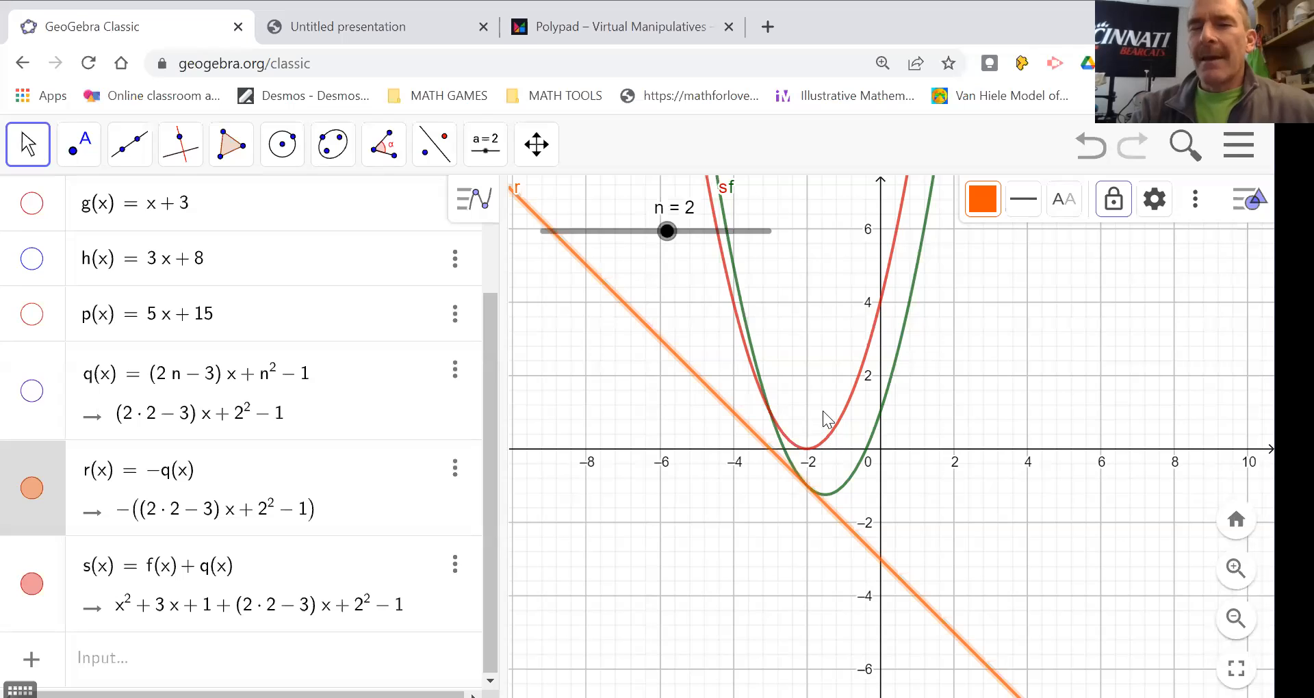
pyautogui.click(846, 418)
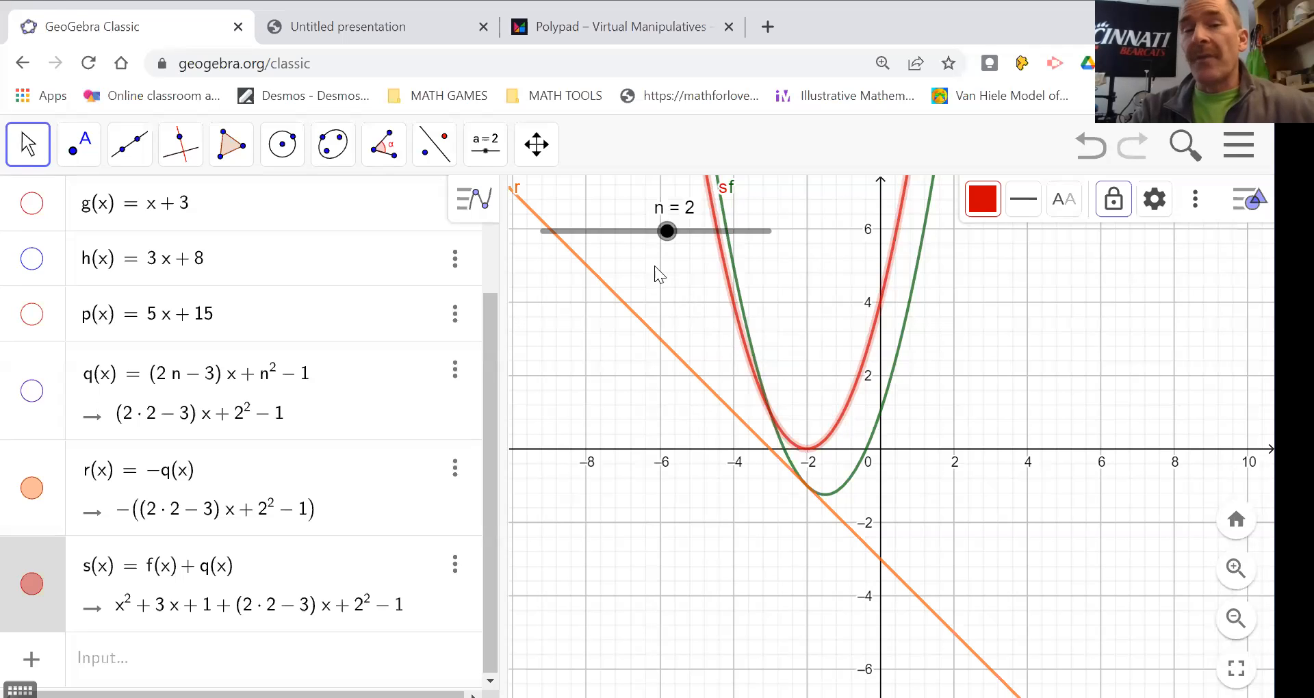
pyautogui.moveTo(665, 232); pyautogui.dragTo(661, 235)
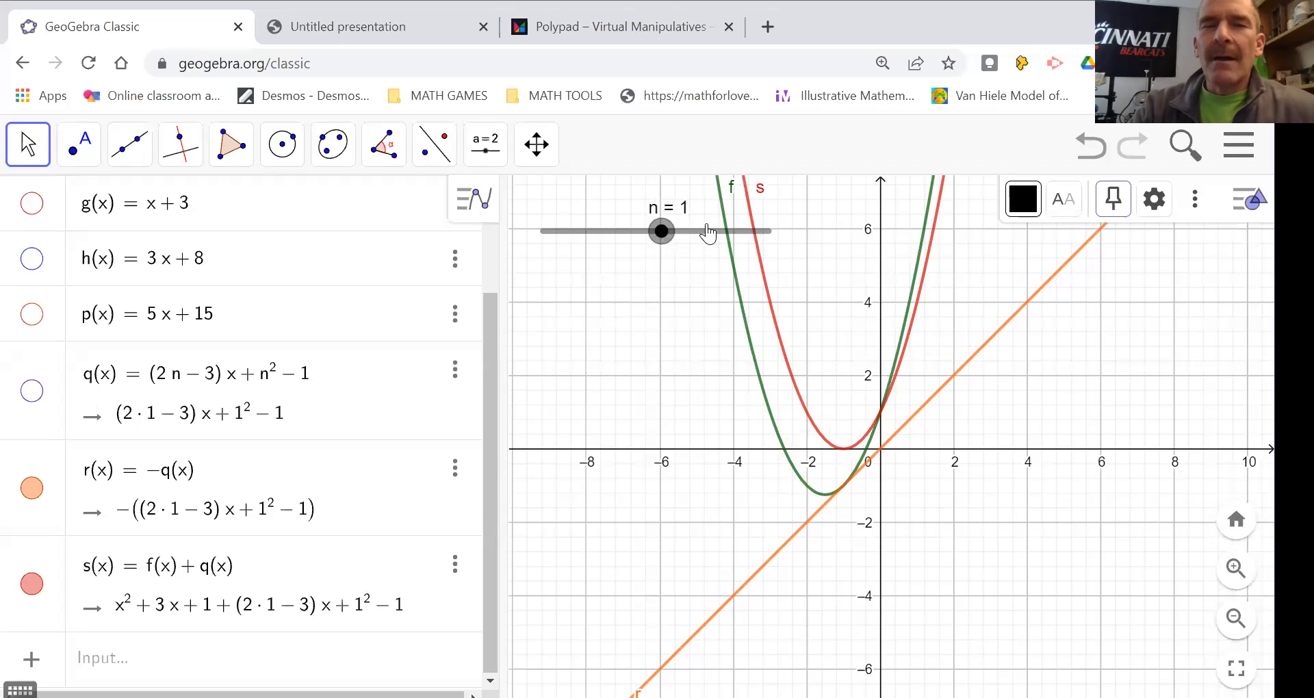
pyautogui.moveTo(665, 238); pyautogui.dragTo(657, 239)
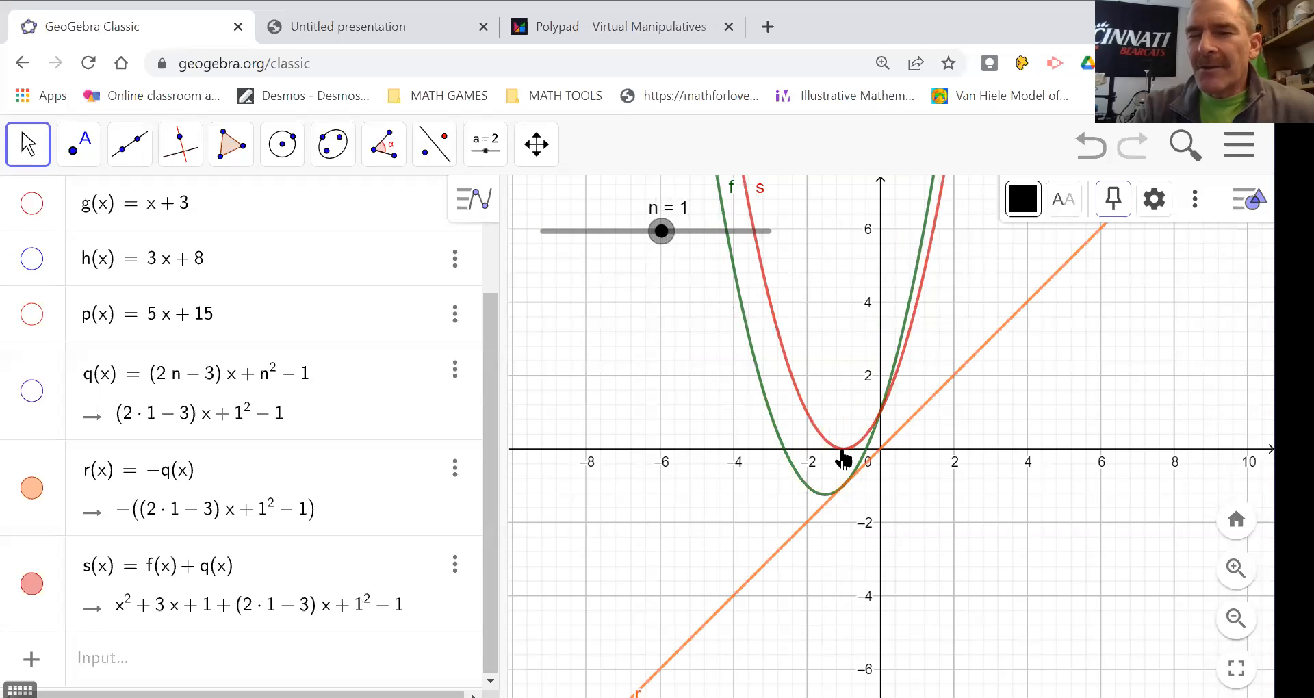
pyautogui.moveTo(659, 236); pyautogui.dragTo(679, 238)
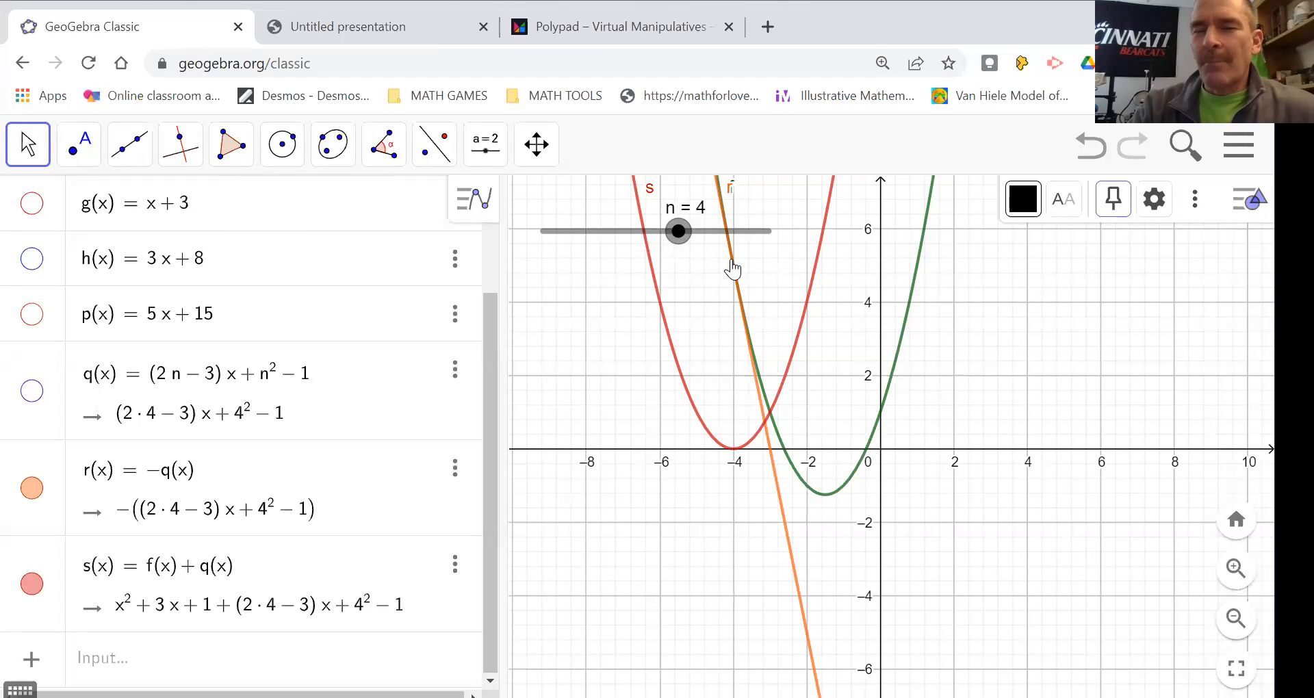
pyautogui.click(784, 523)
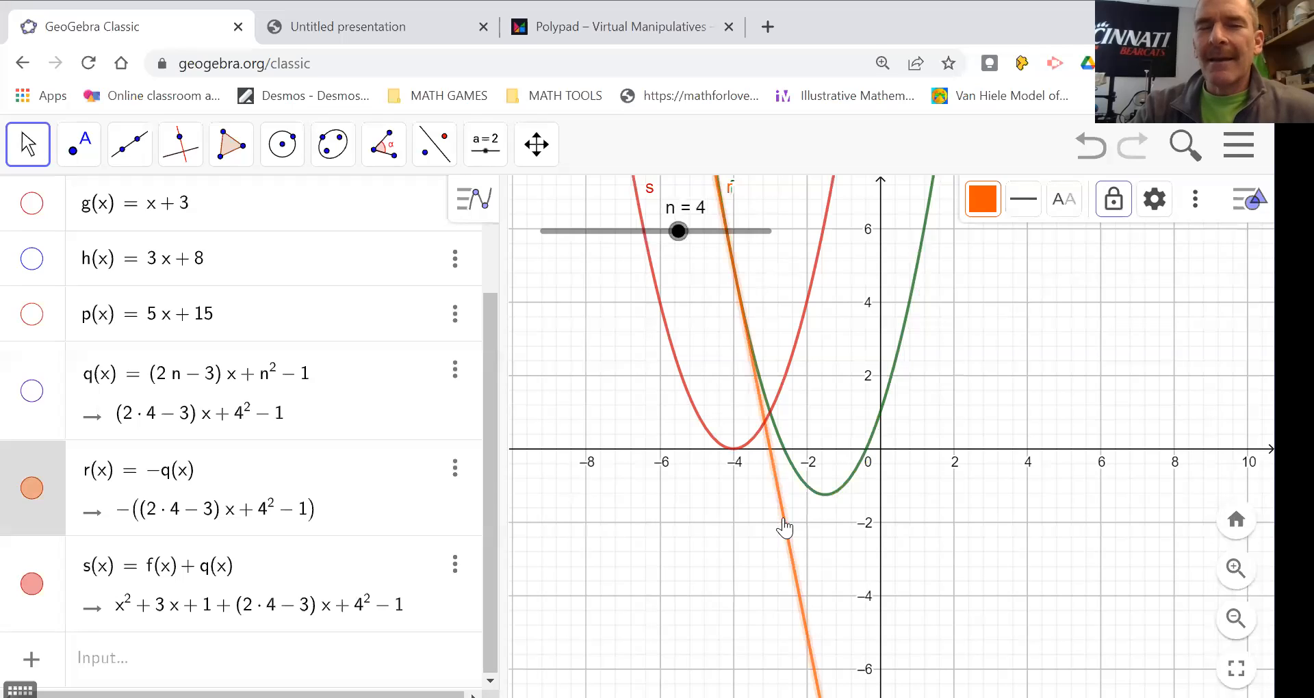
pyautogui.click(686, 393)
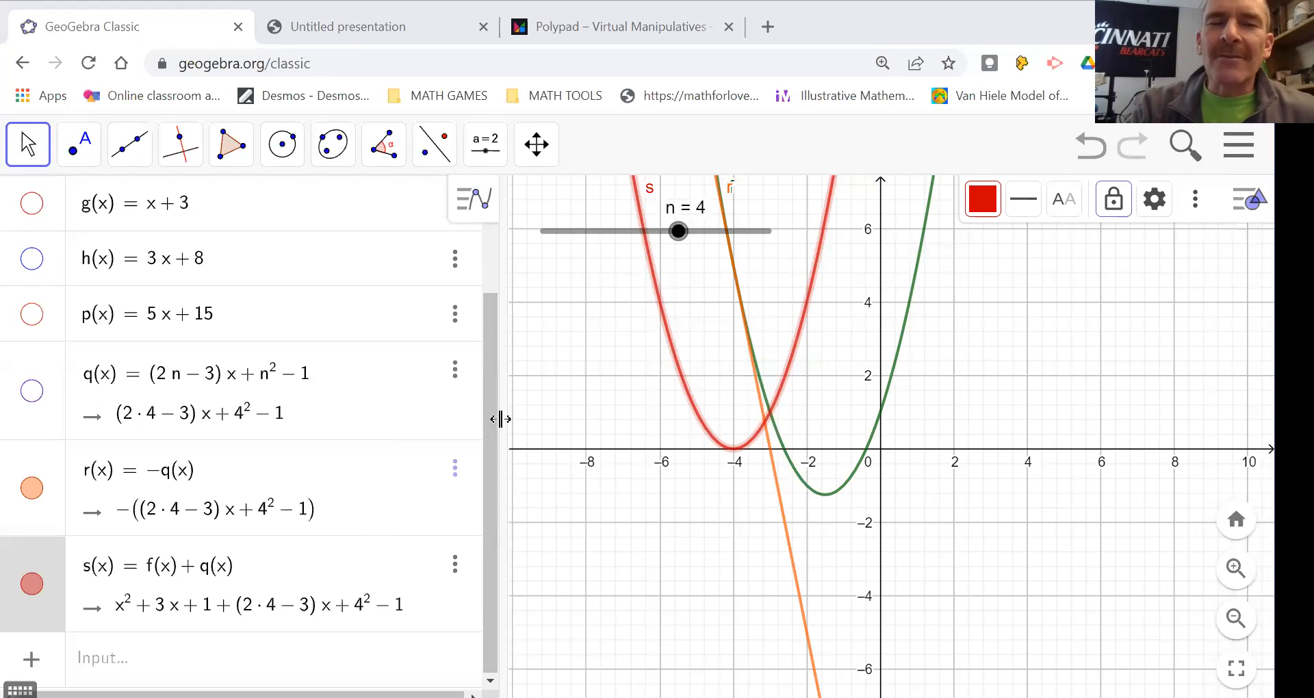
# Narrow the algebra area and hide the functions r and s
pyautogui.moveTo(501, 419); pyautogui.dragTo(433, 423)
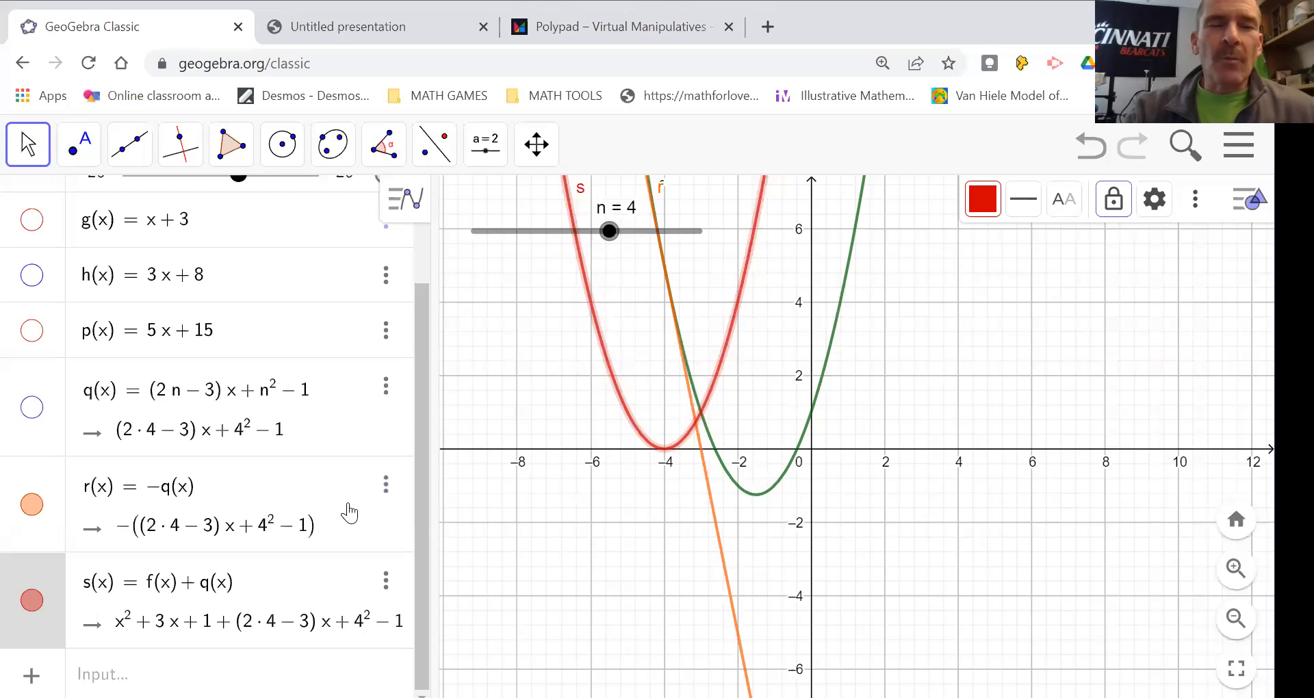
pyautogui.click(31, 505)
pyautogui.click(31, 600)
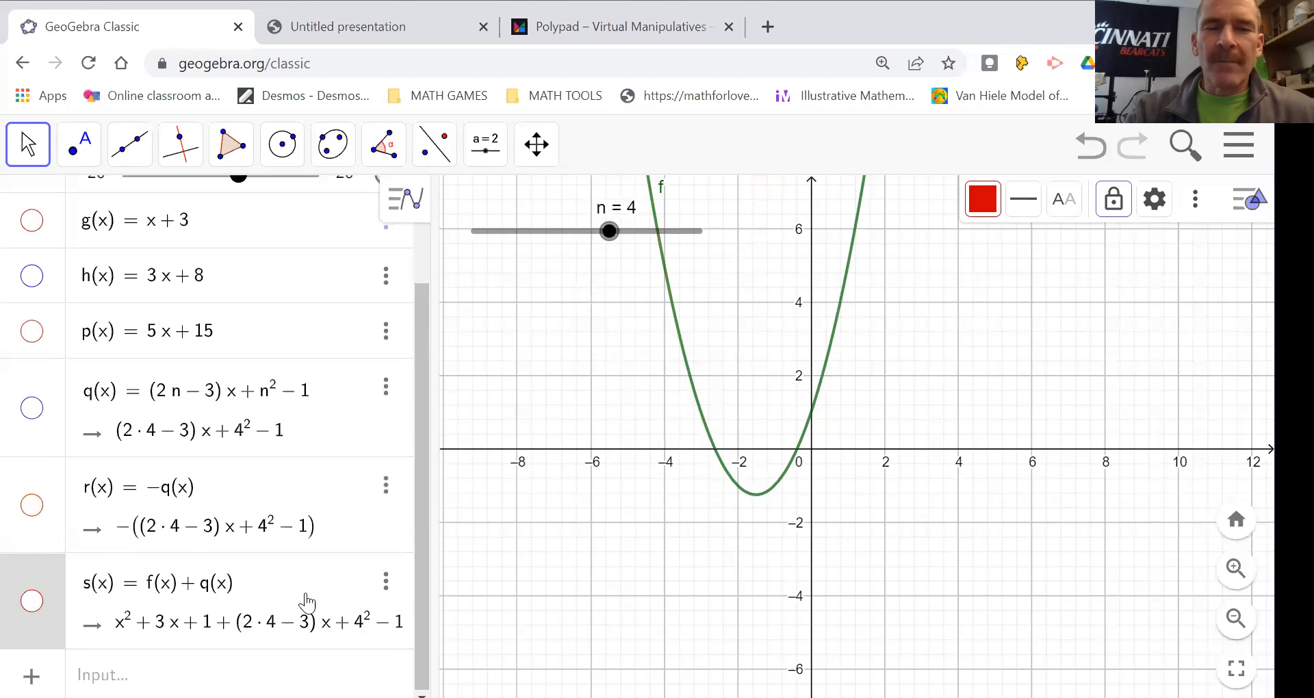
# Delete all objects from the construction, including the slider n and every function
pyautogui.click(396, 589)
pyautogui.click(670, 327)
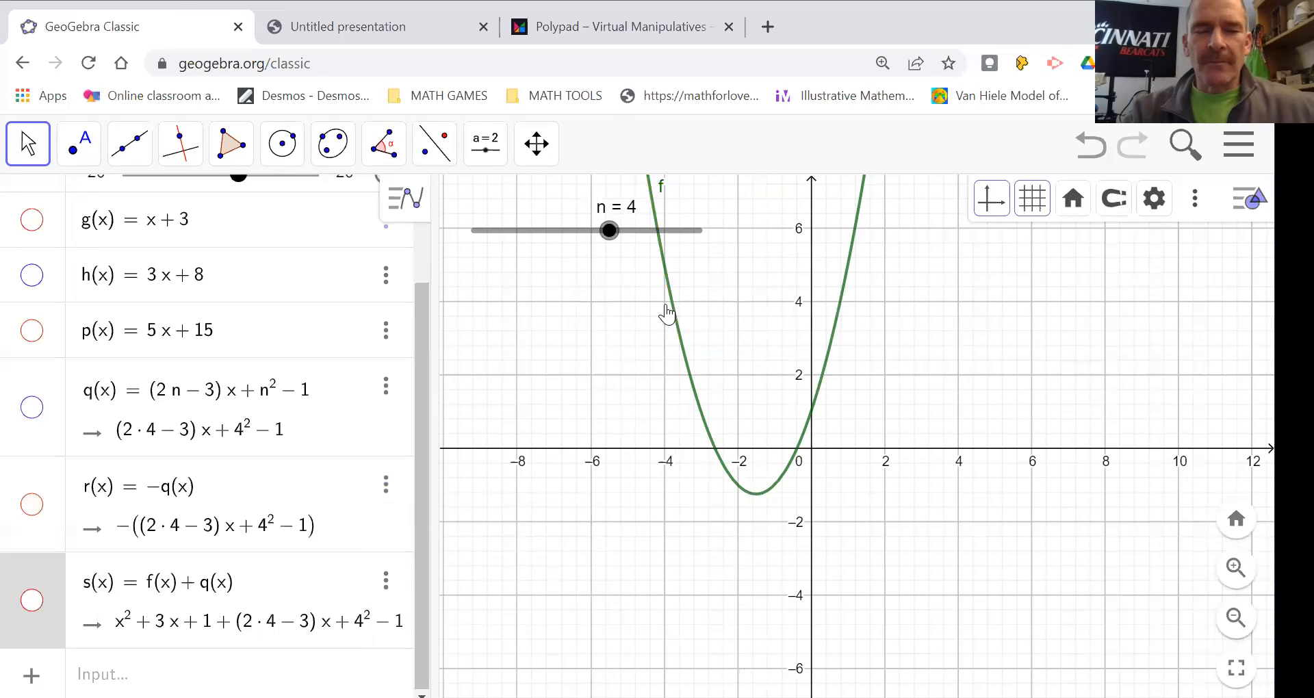
pyautogui.hotkey('ctrl', 'a')
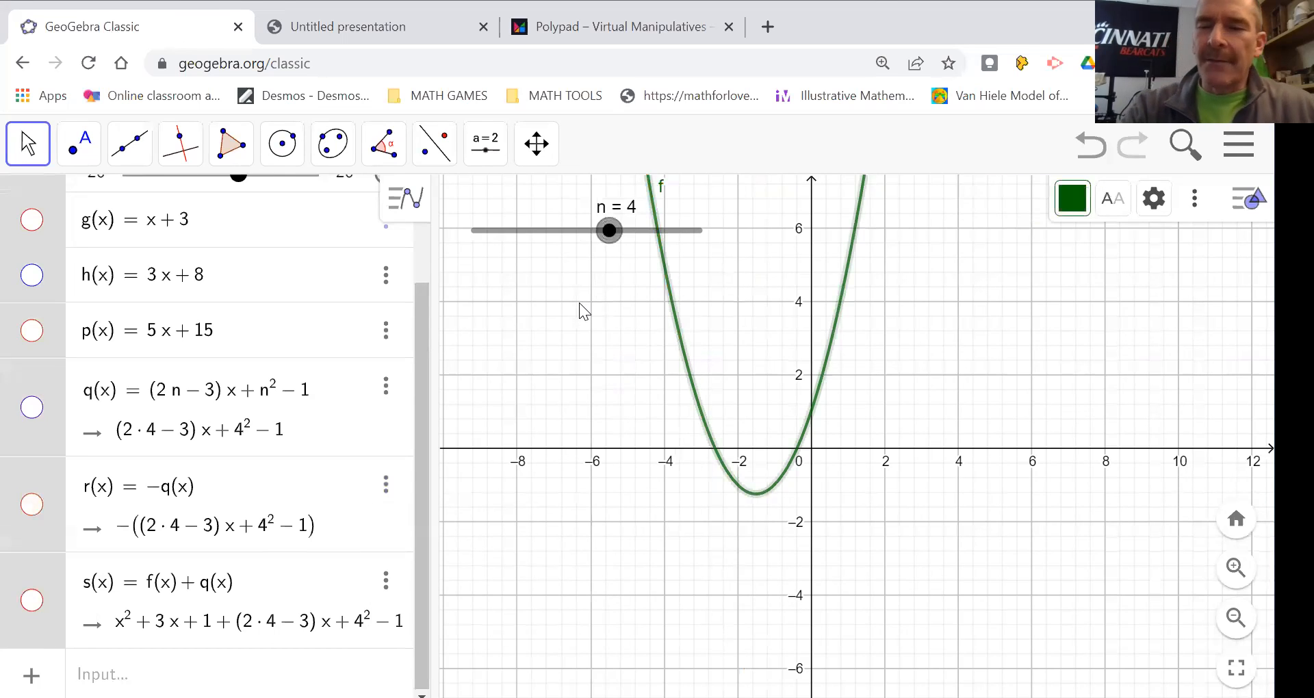
pyautogui.press('Delete')
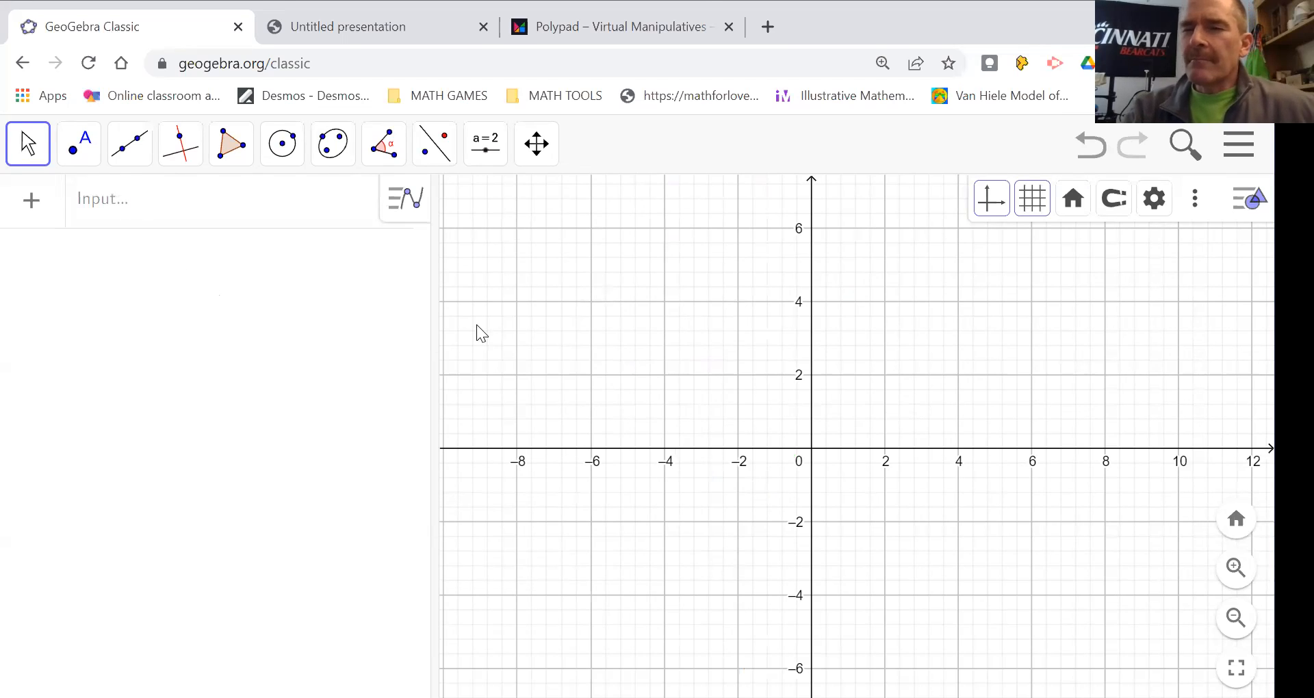
# Graph the circle x^2 + y^2 = 1 as a new equation
pyautogui.click(129, 214)
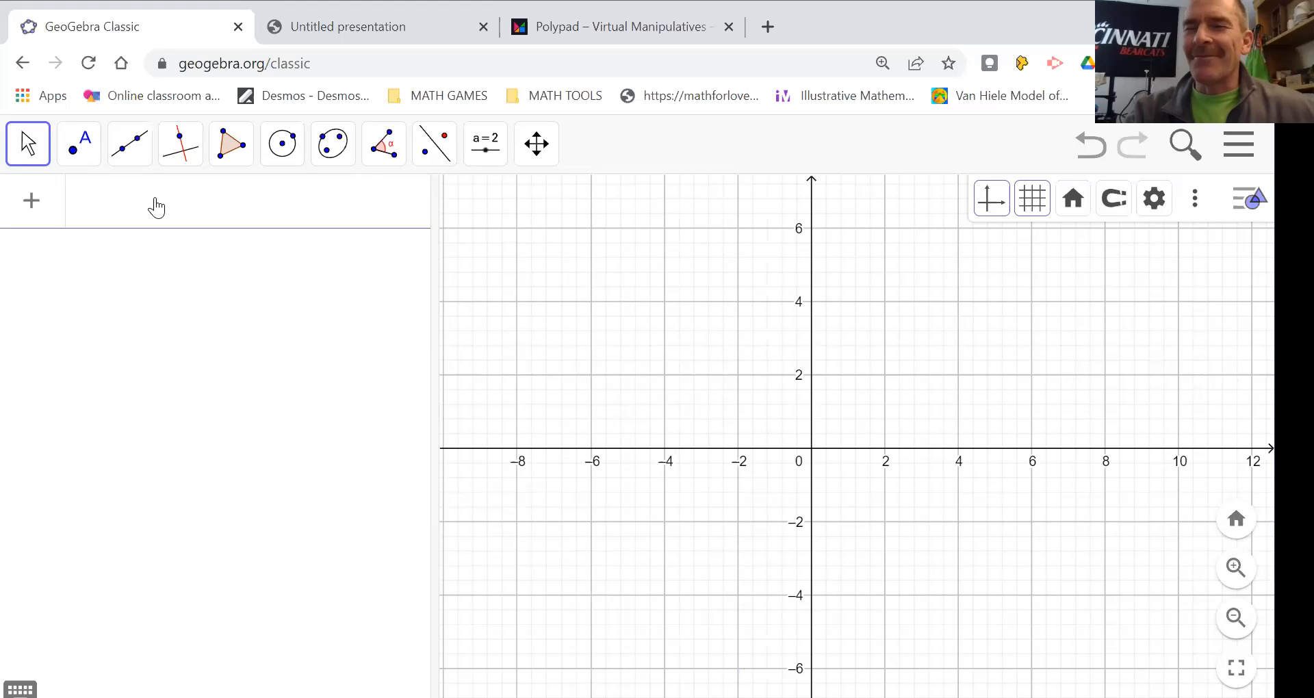
pyautogui.write('x')
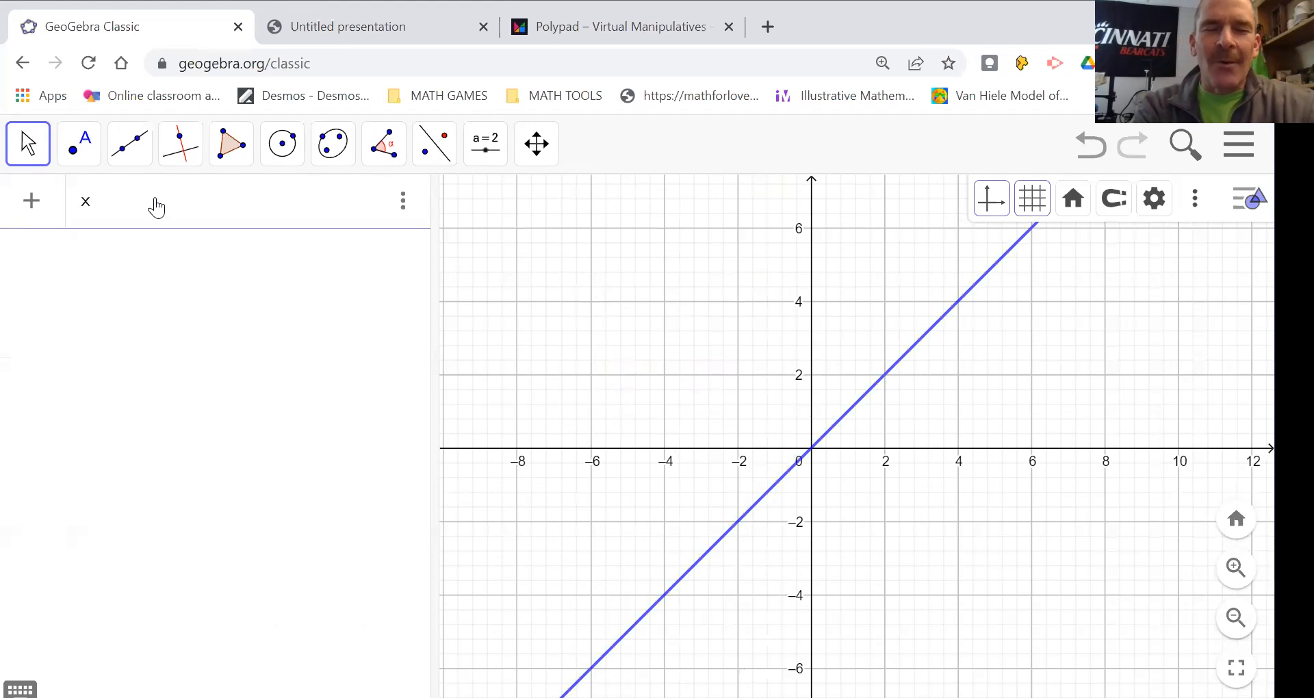
pyautogui.write('^2+')
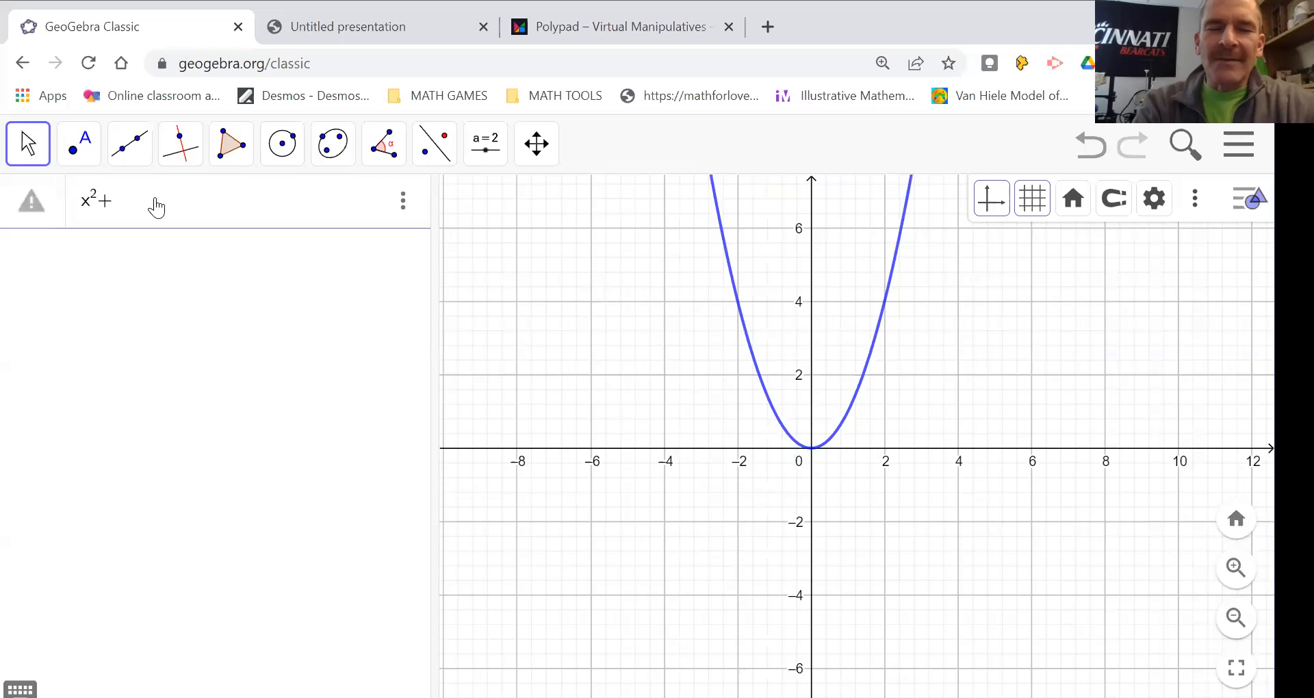
pyautogui.write('y^2=1')
pyautogui.press('Return')
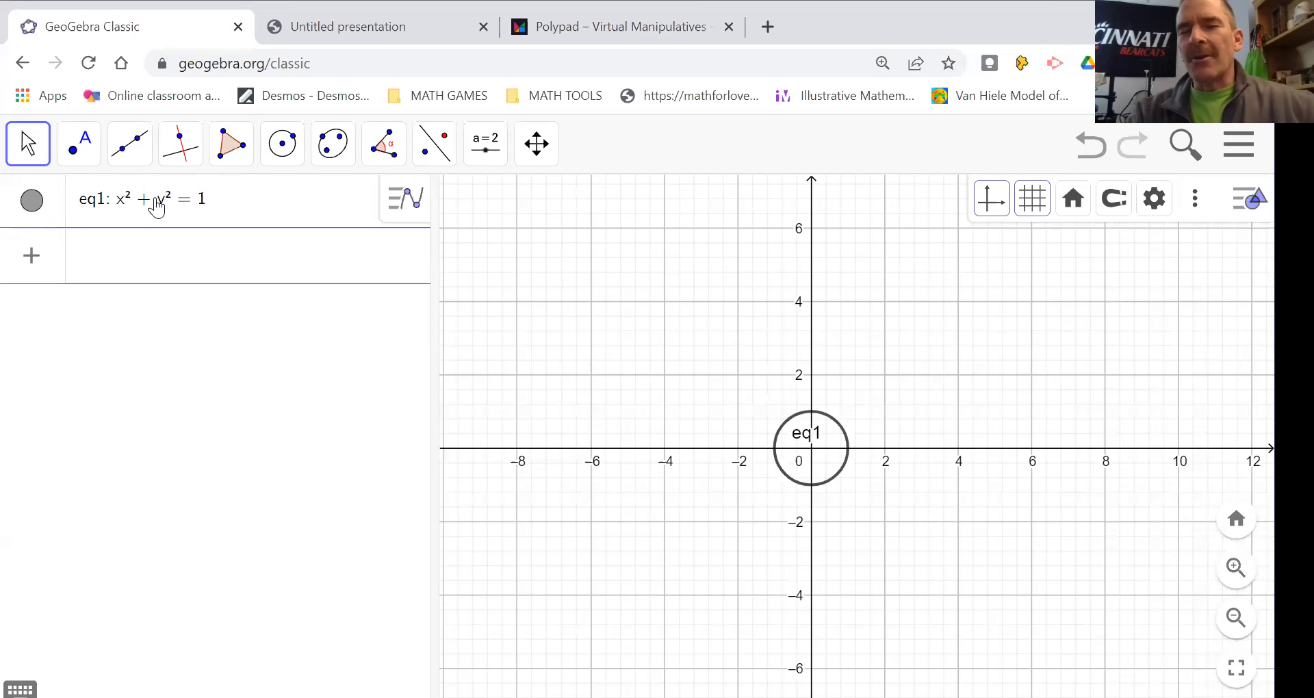
pyautogui.scroll(2, 807, 457)
pyautogui.scroll(3, 807, 459)
# Create a slider n ranging from -20 to 20 with an increment of 0.1
pyautogui.click(128, 247)
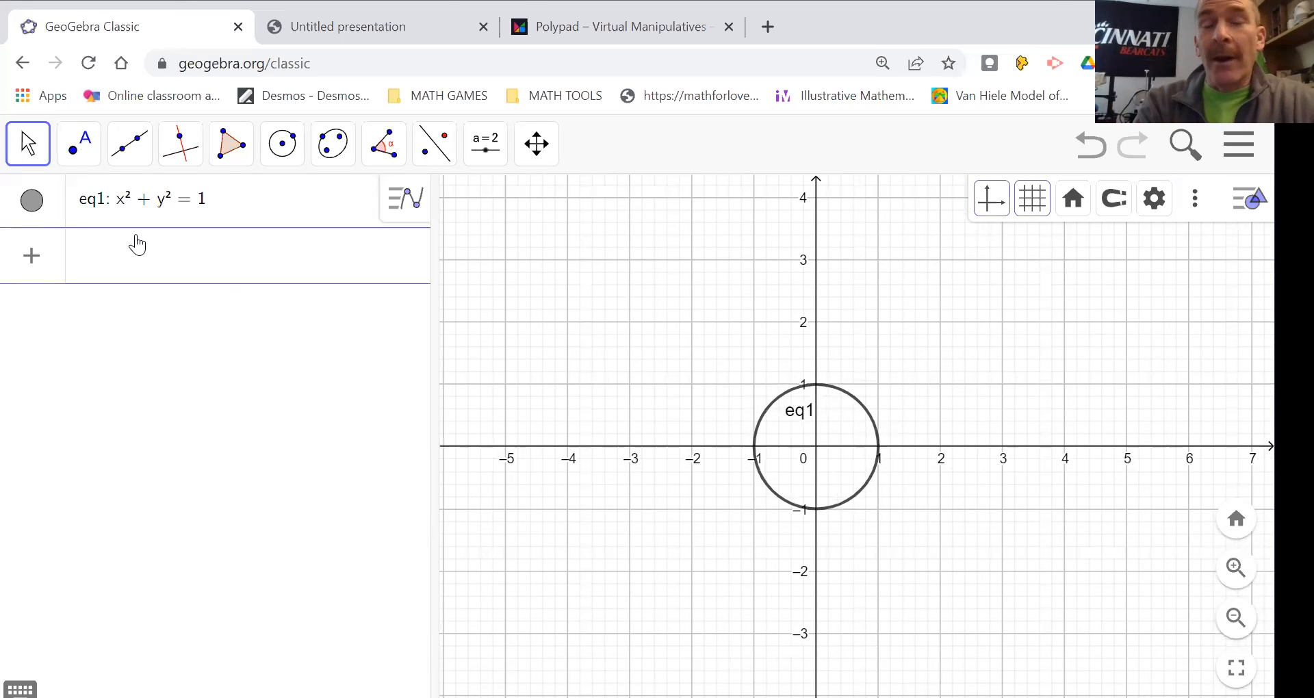
pyautogui.write('n')
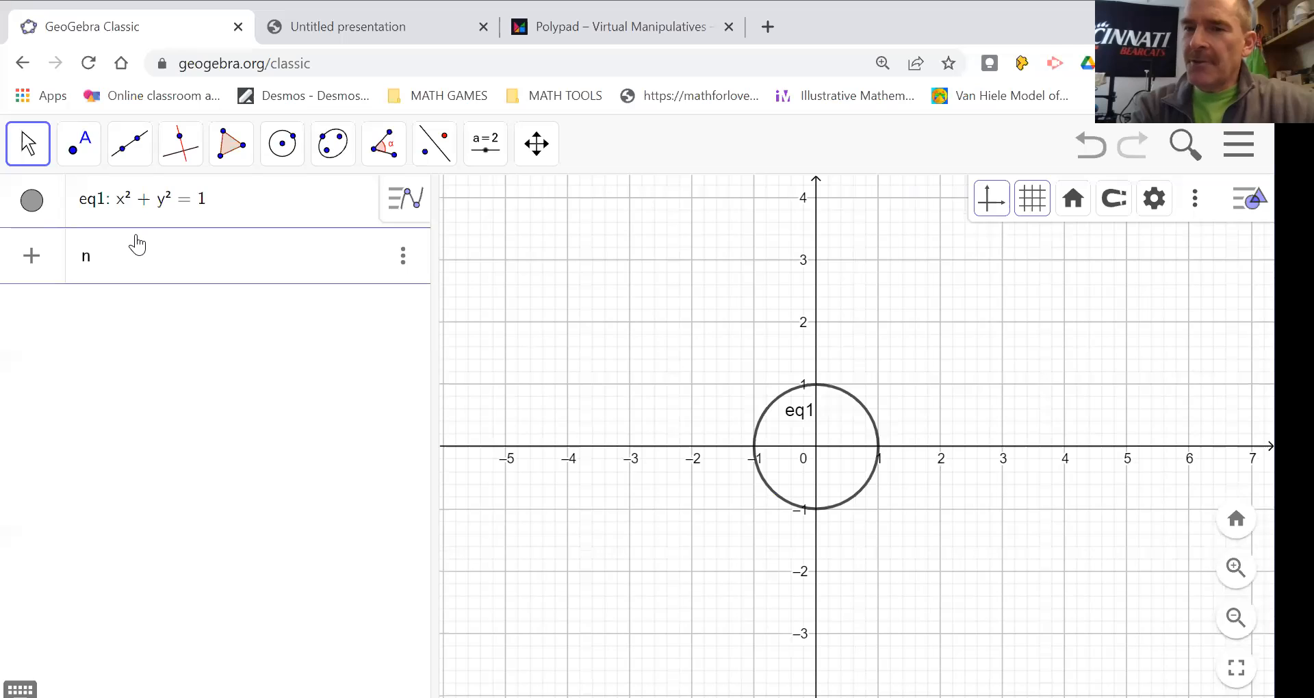
pyautogui.write('=slider')
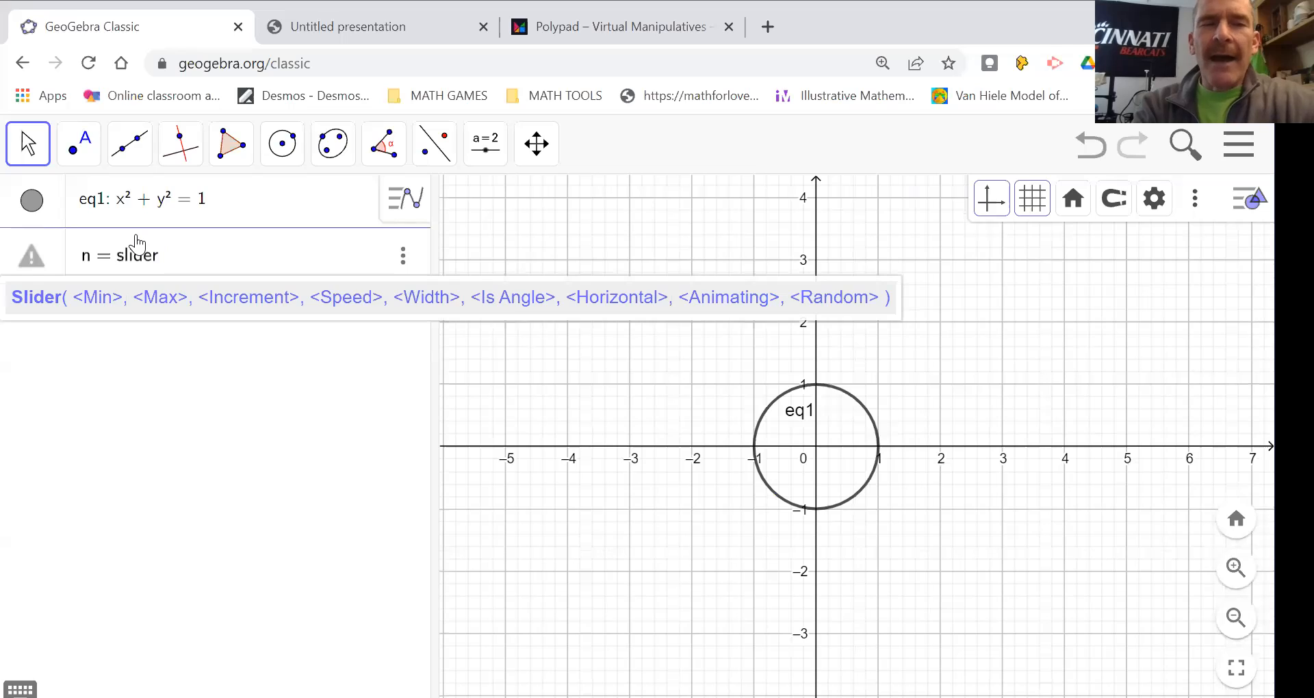
pyautogui.write('(-20,')
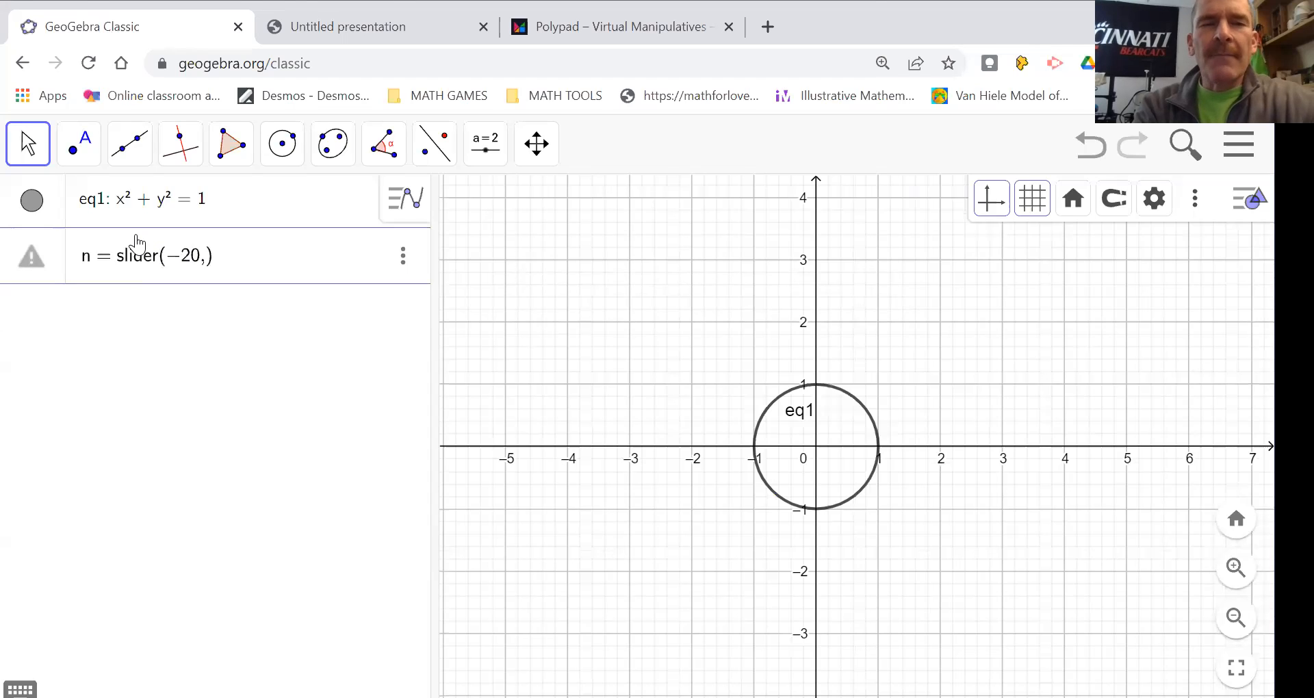
pyautogui.write('20')
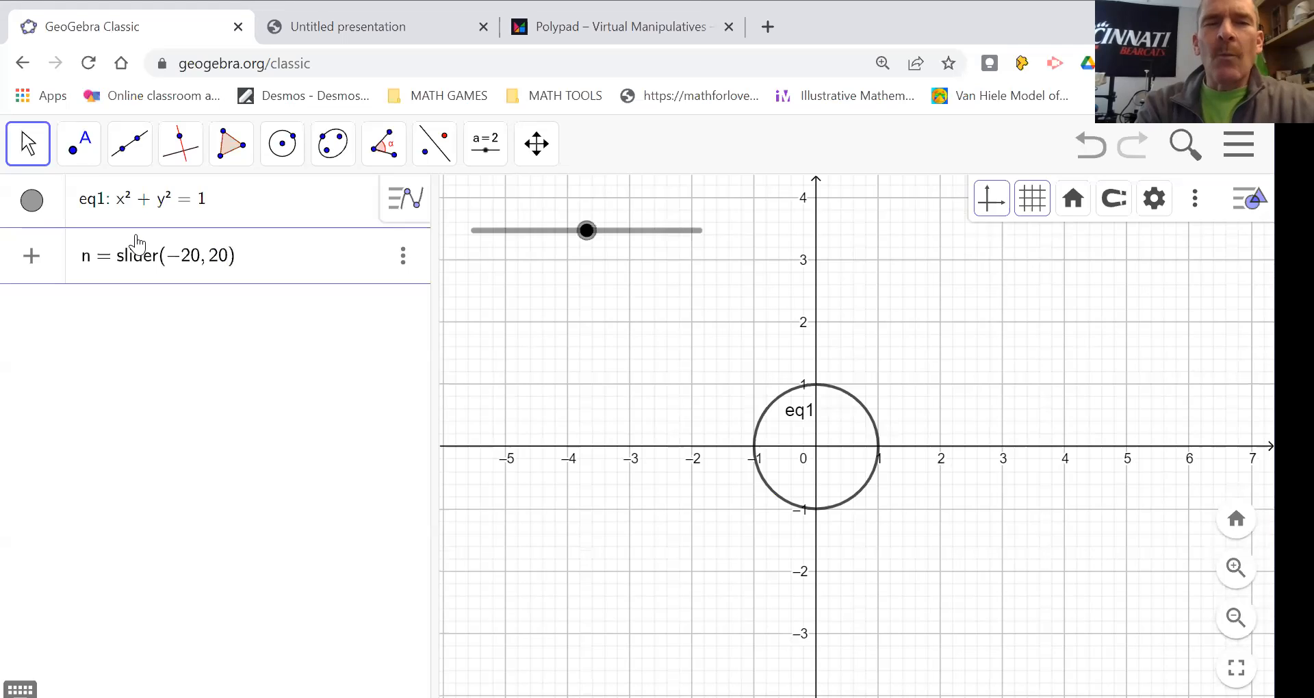
pyautogui.write(',.1')
pyautogui.press('Return')
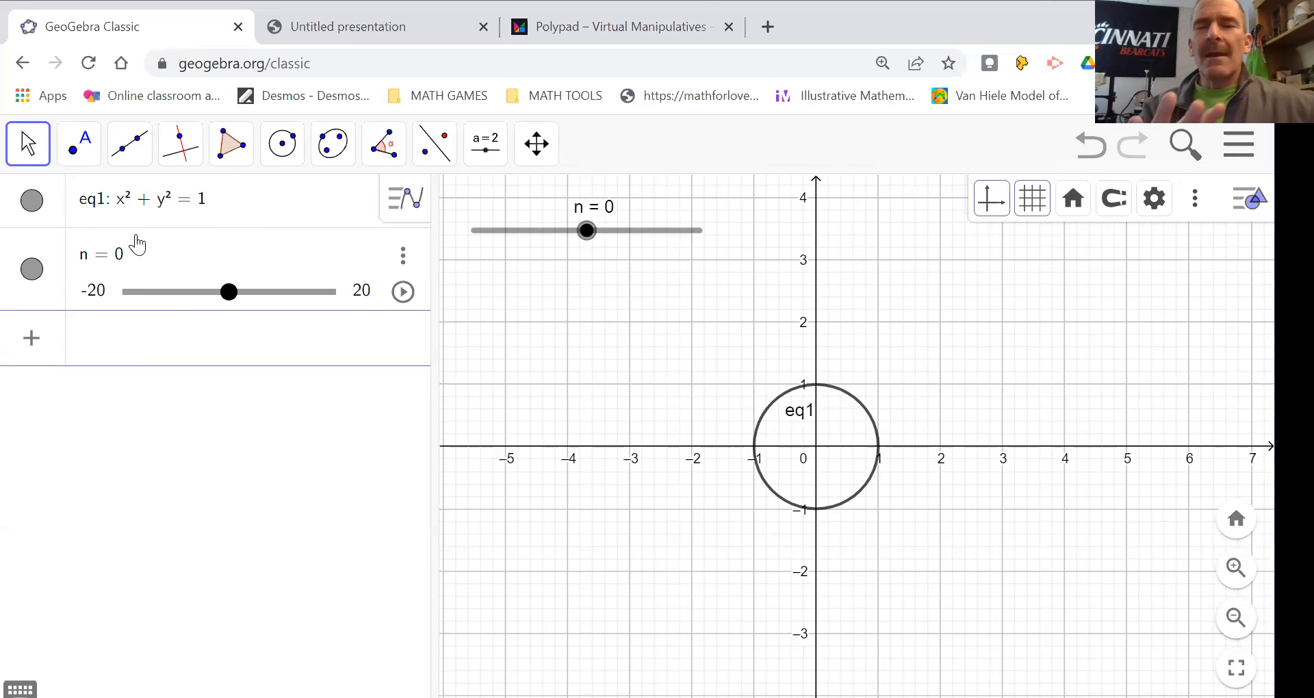
# Switch to Polypad and delete all the algebra tiles from the canvas
pyautogui.click(593, 39)
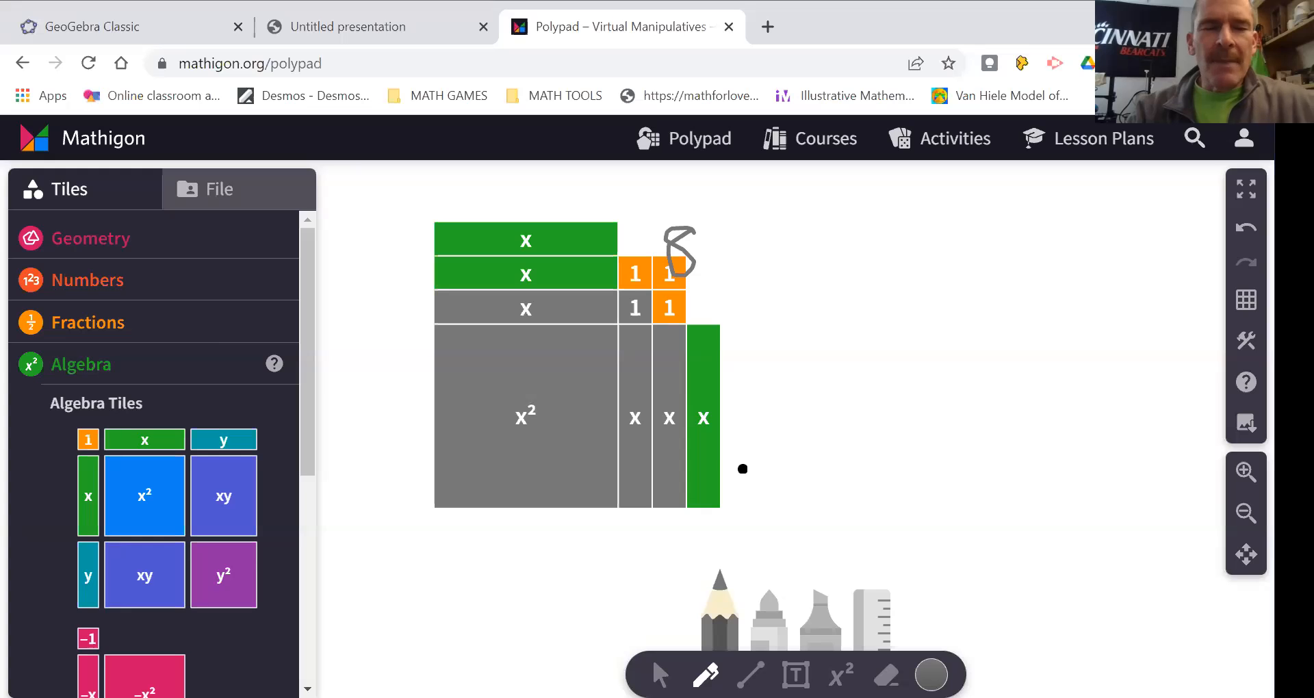
pyautogui.click(77, 189)
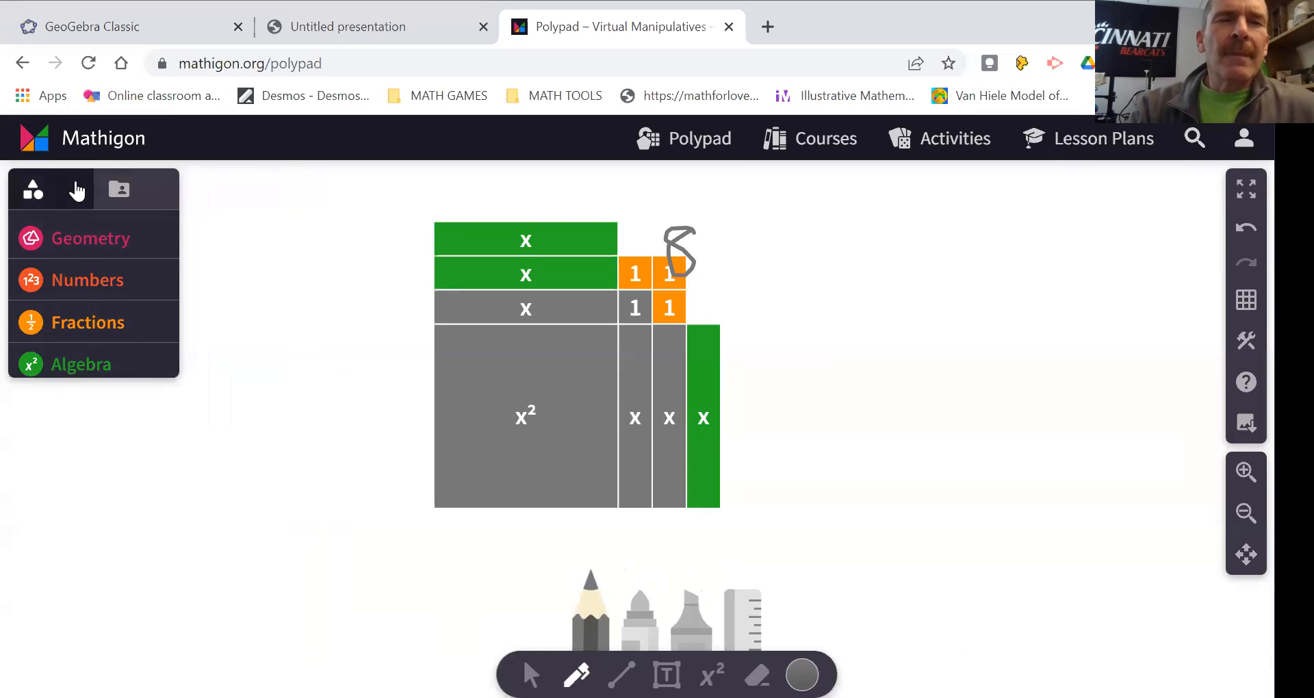
pyautogui.click(87, 192)
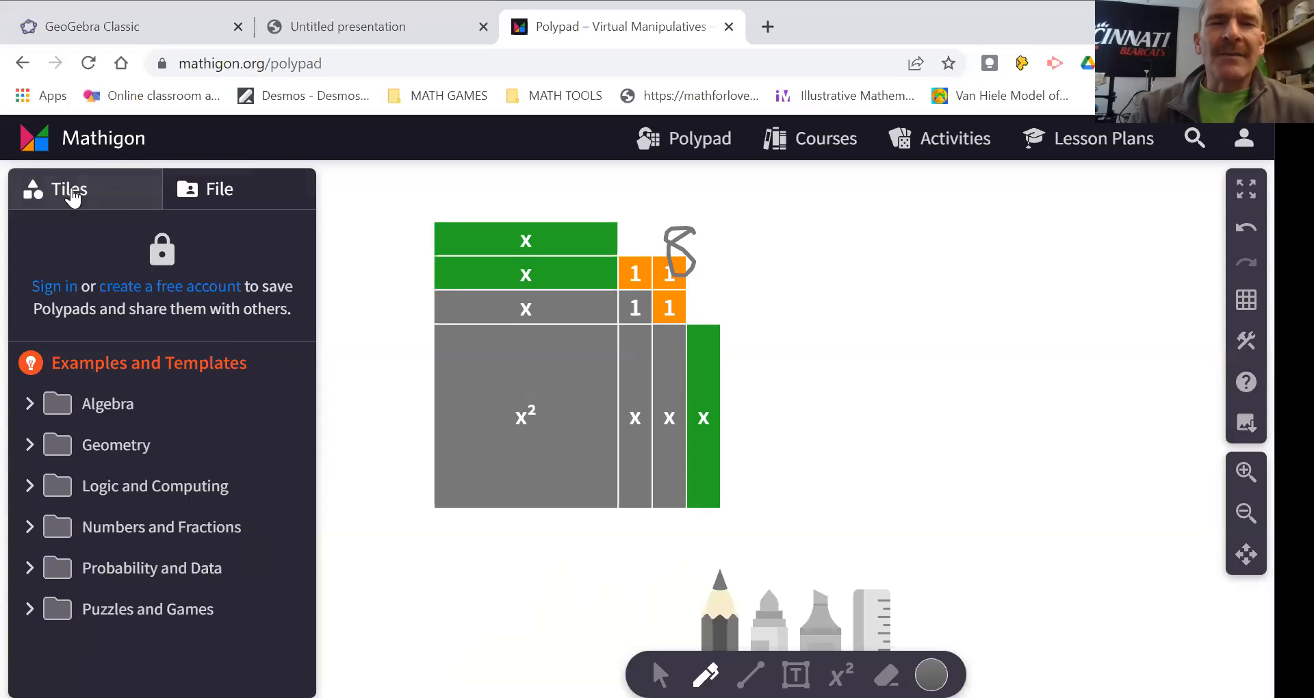
pyautogui.click(72, 192)
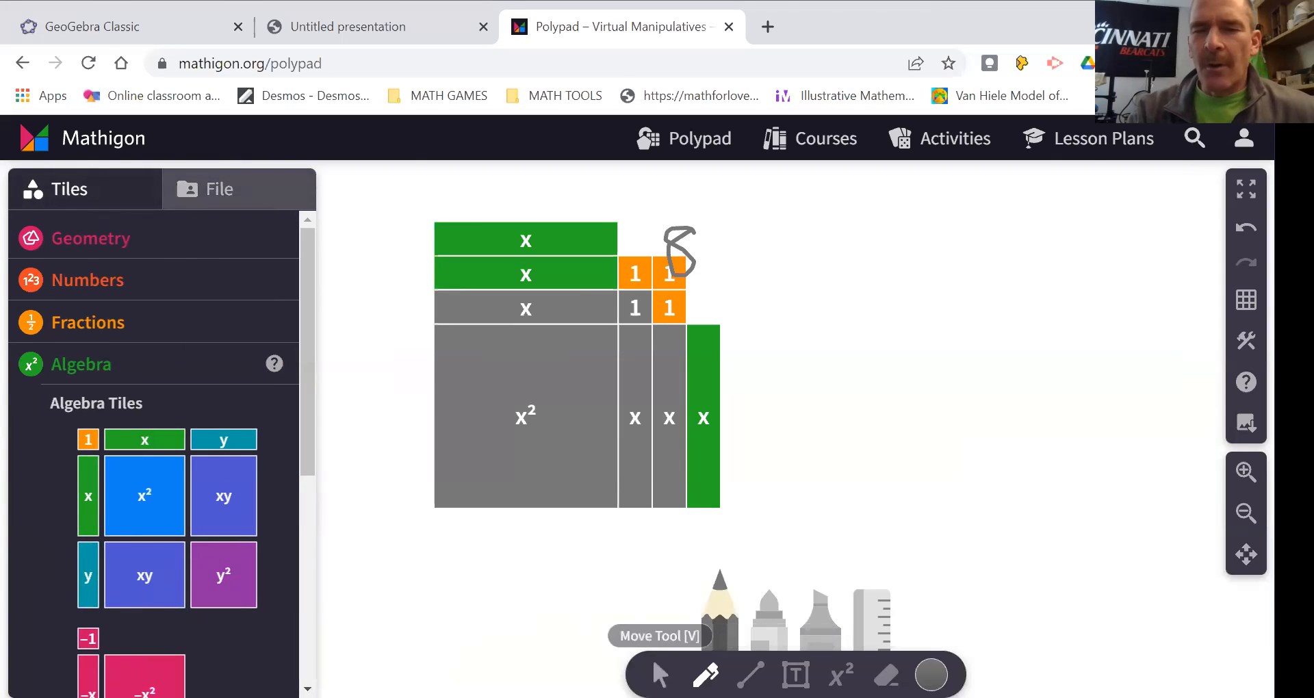
pyautogui.click(661, 674)
pyautogui.moveTo(389, 211); pyautogui.dragTo(902, 545)
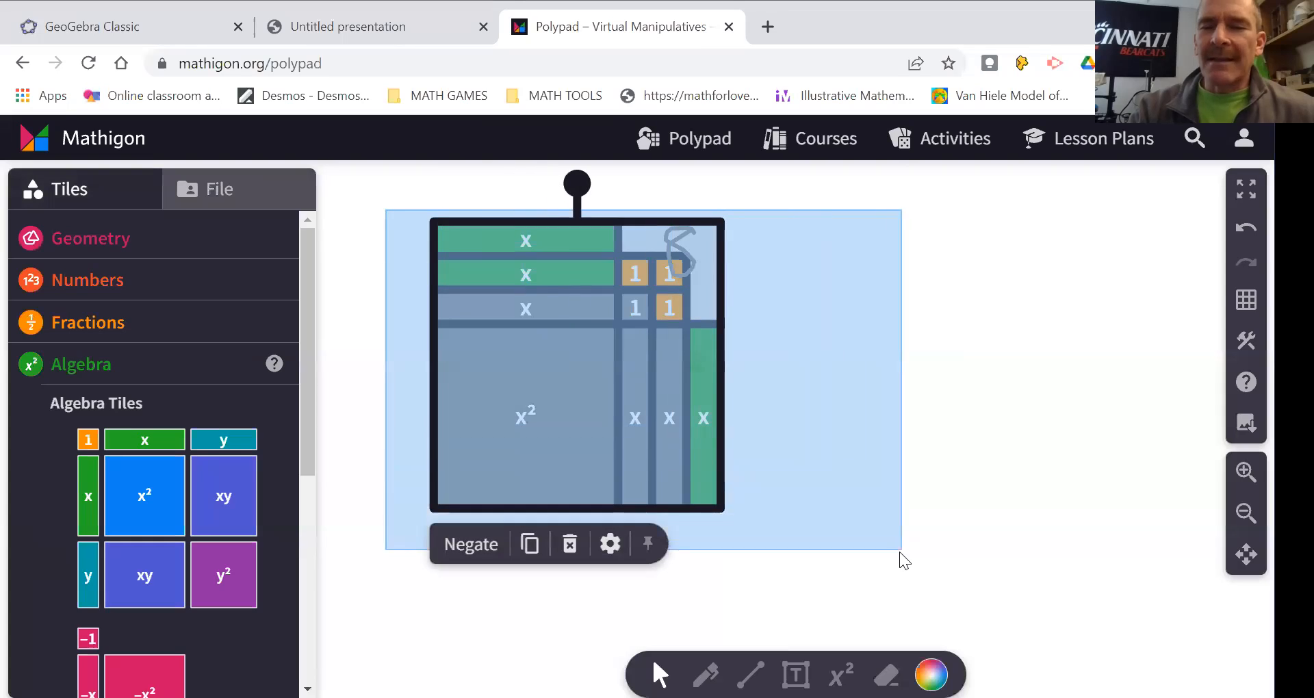
pyautogui.click(567, 545)
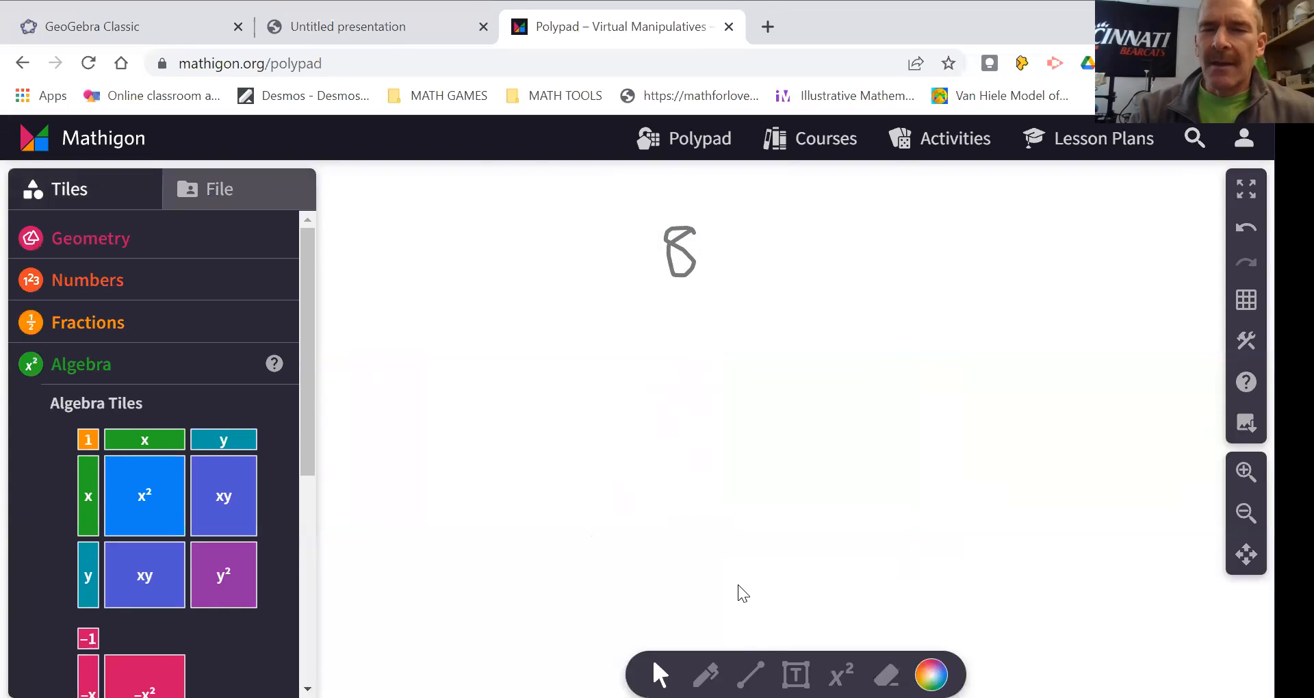
# Erase the handwritten 8 from the canvas and return to the Move tool
pyautogui.click(886, 674)
pyautogui.moveTo(724, 246); pyautogui.dragTo(655, 269)
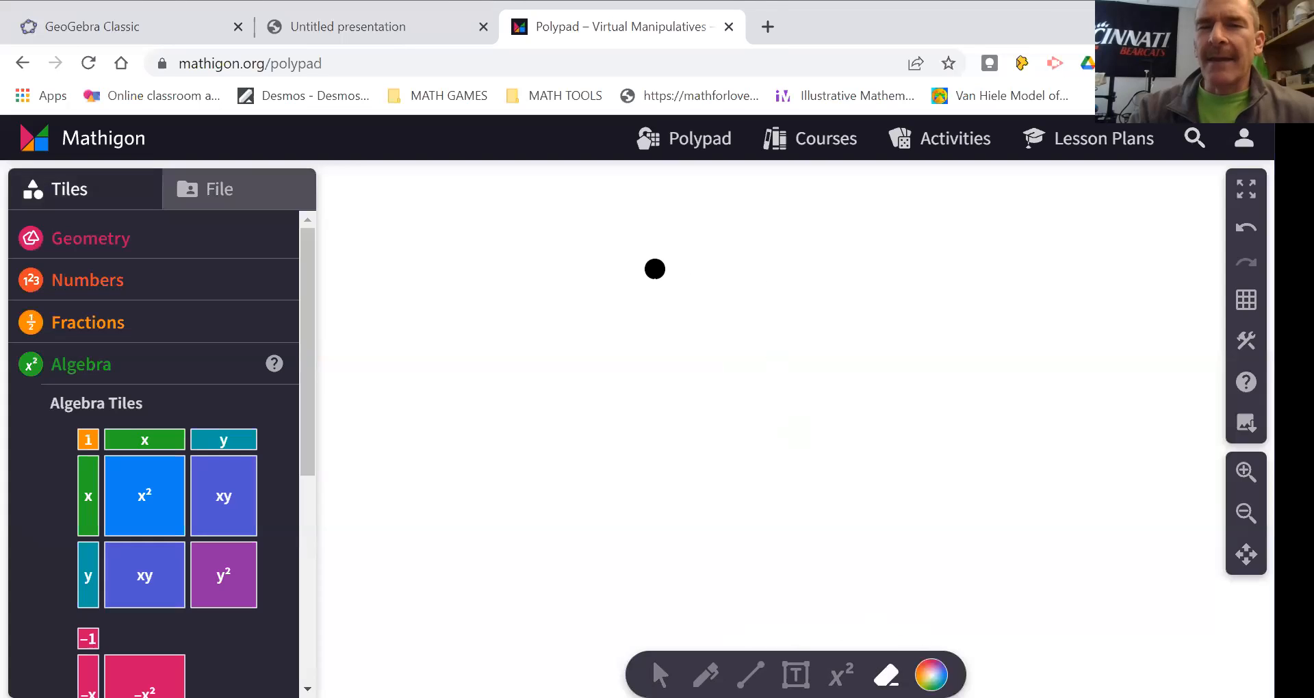
pyautogui.click(659, 675)
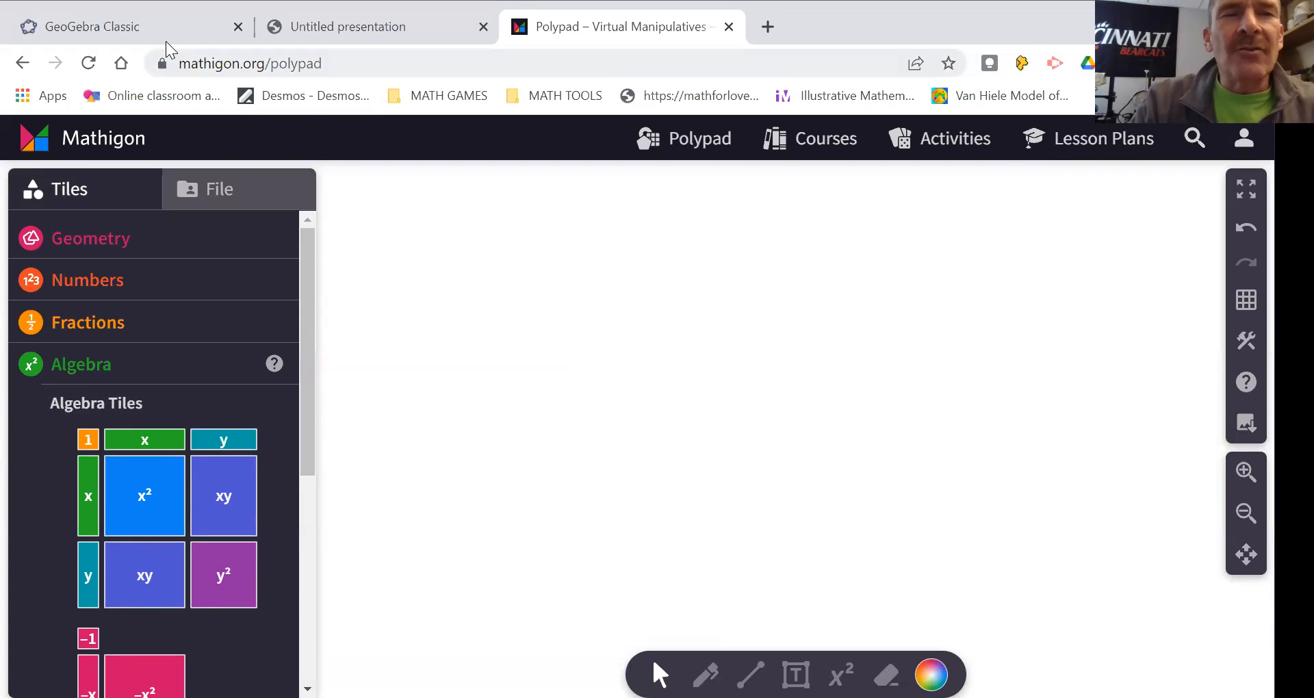
# Switch back to GeoGebra and delete the circle equation x² + y² = 1
pyautogui.click(156, 25)
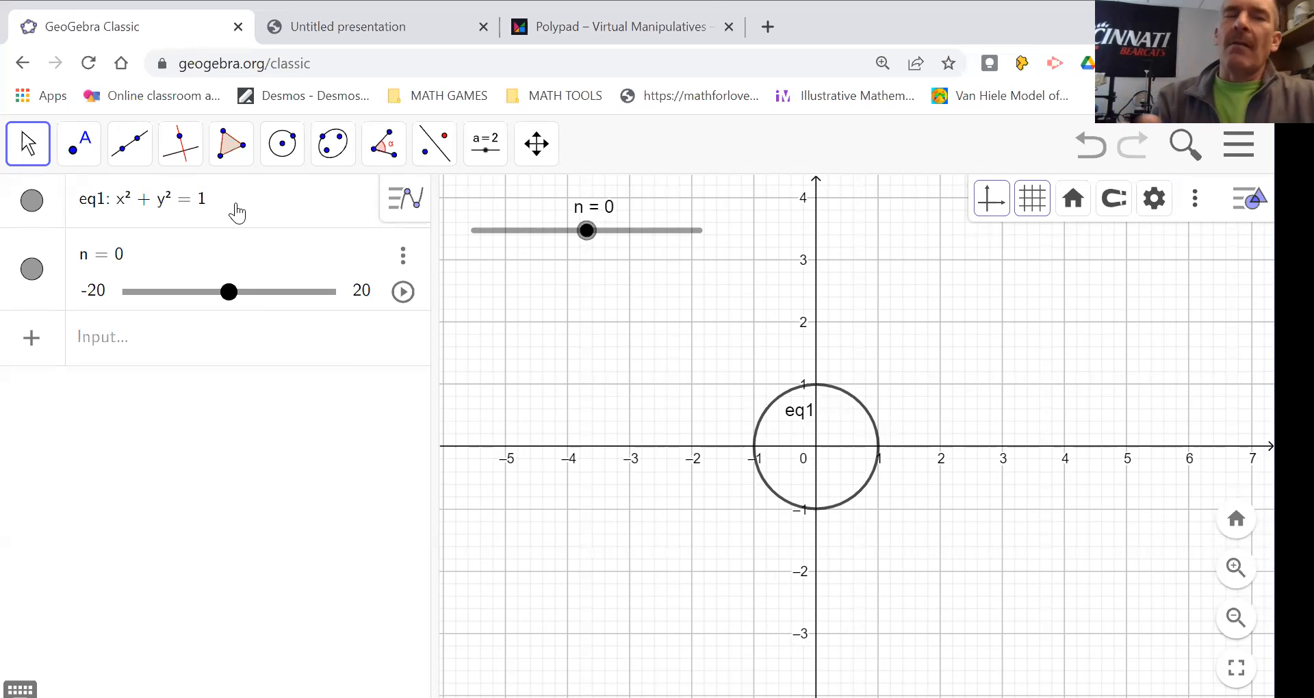
pyautogui.click(350, 209)
pyautogui.click(403, 202)
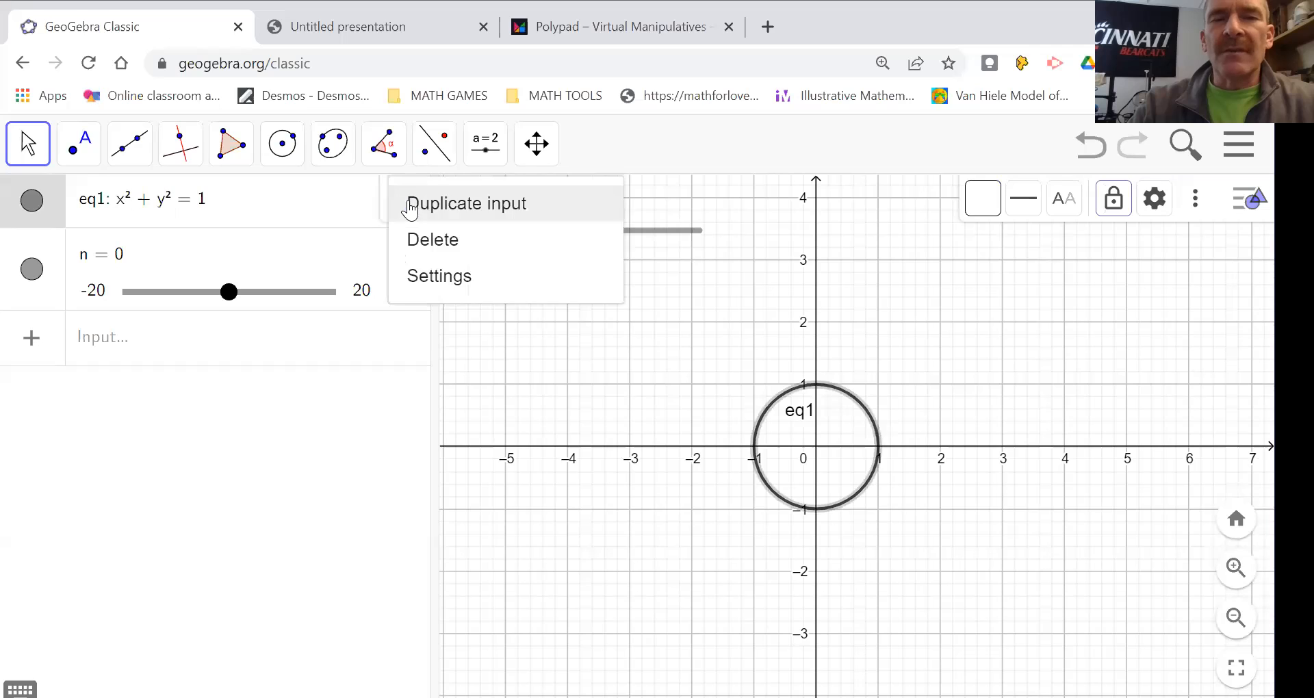
pyautogui.click(428, 240)
# Graph the circle in the form x^2 + y^2 - 1 = 0
pyautogui.click(171, 287)
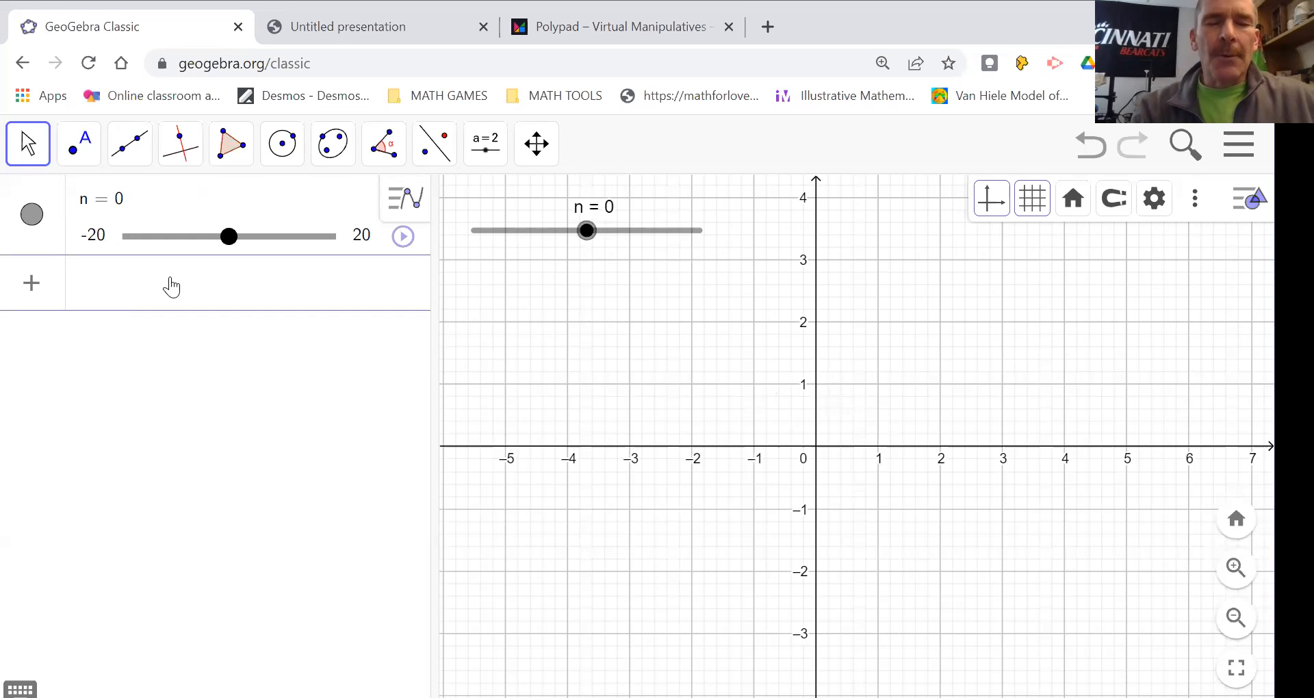
pyautogui.write('x^2')
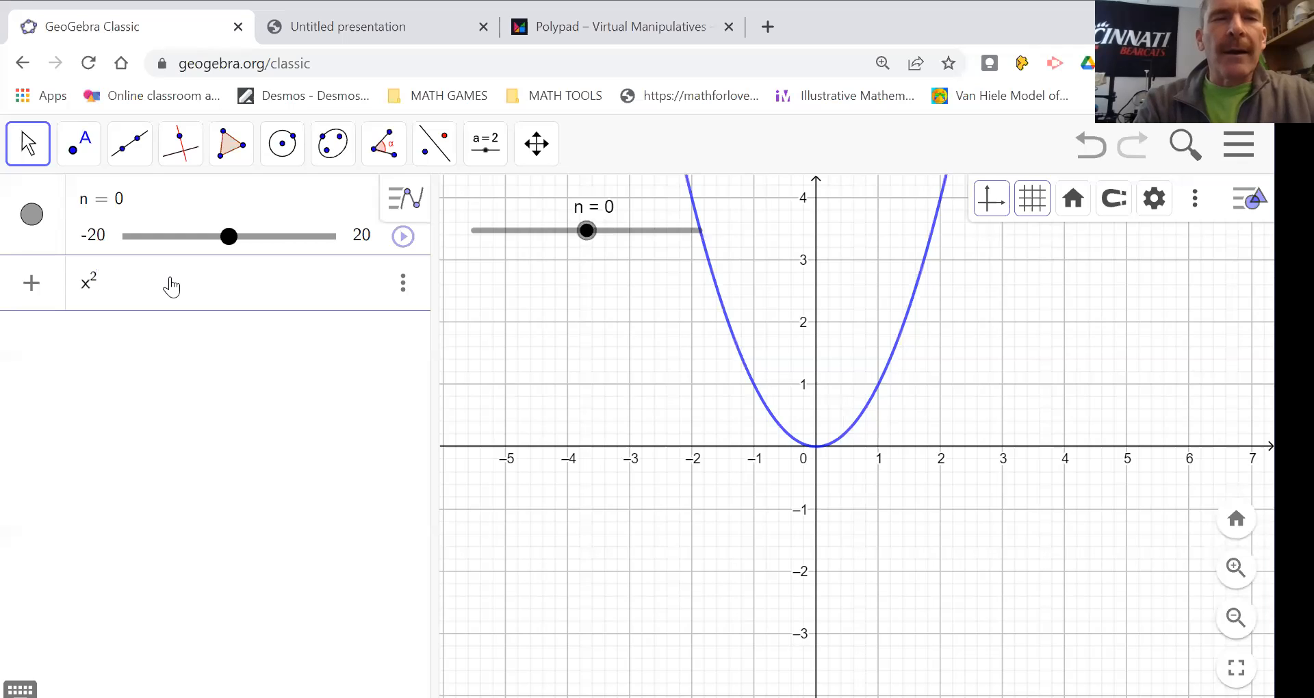
pyautogui.write('+y')
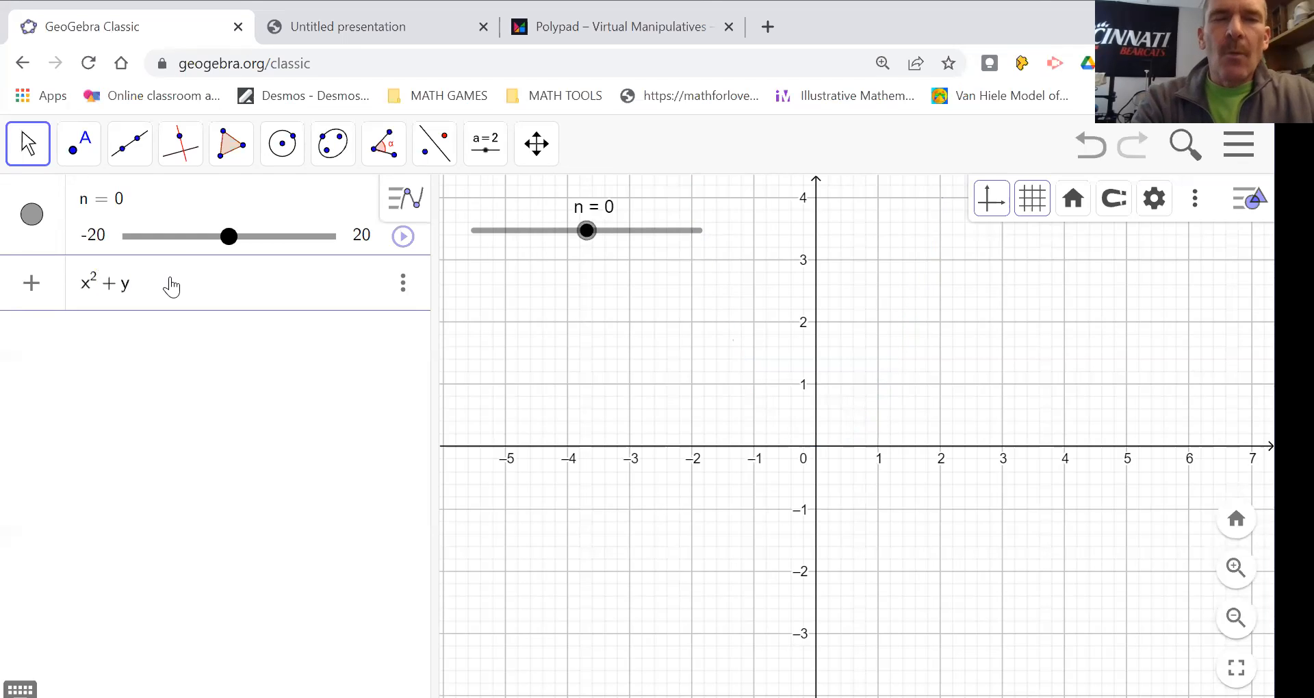
pyautogui.write('^2-1')
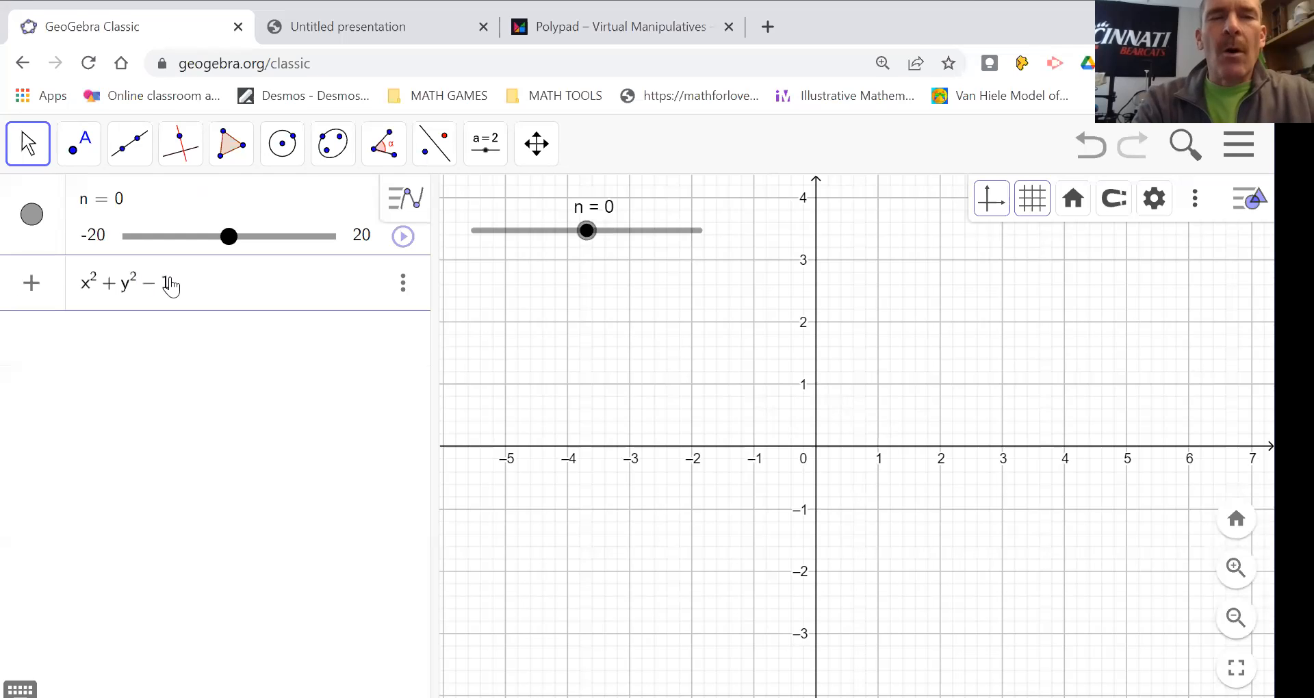
pyautogui.write('=0')
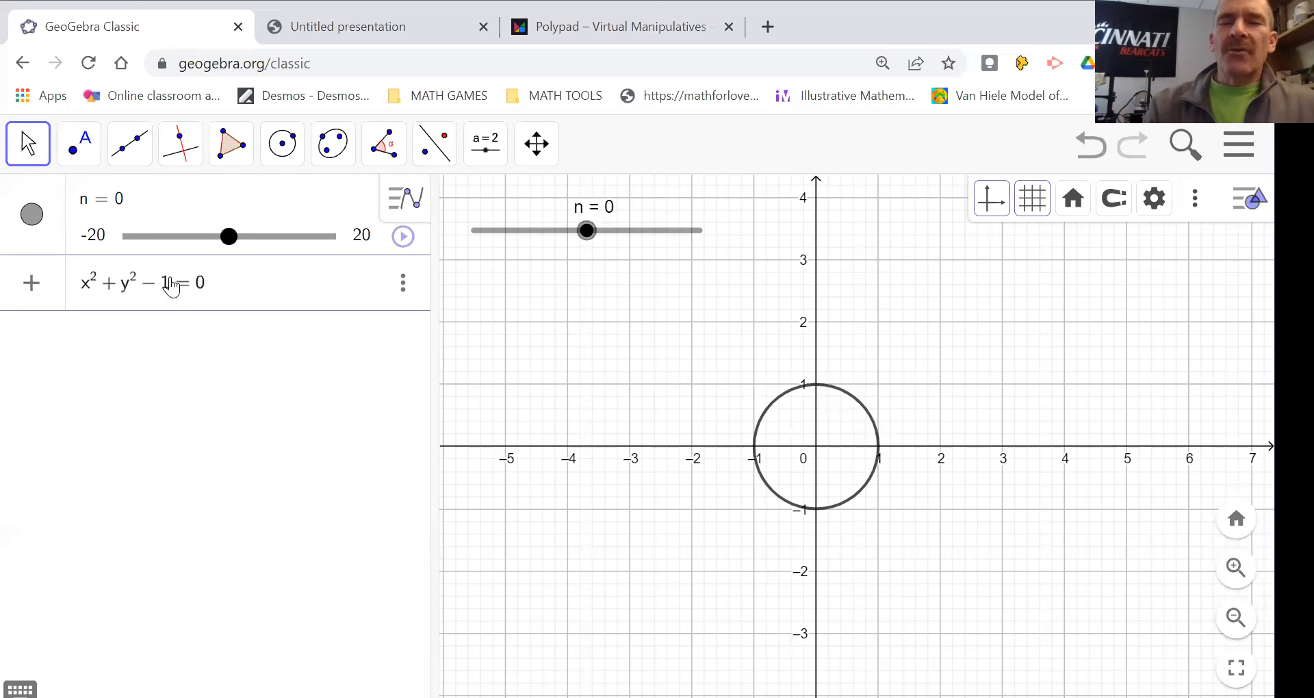
pyautogui.press('Return')
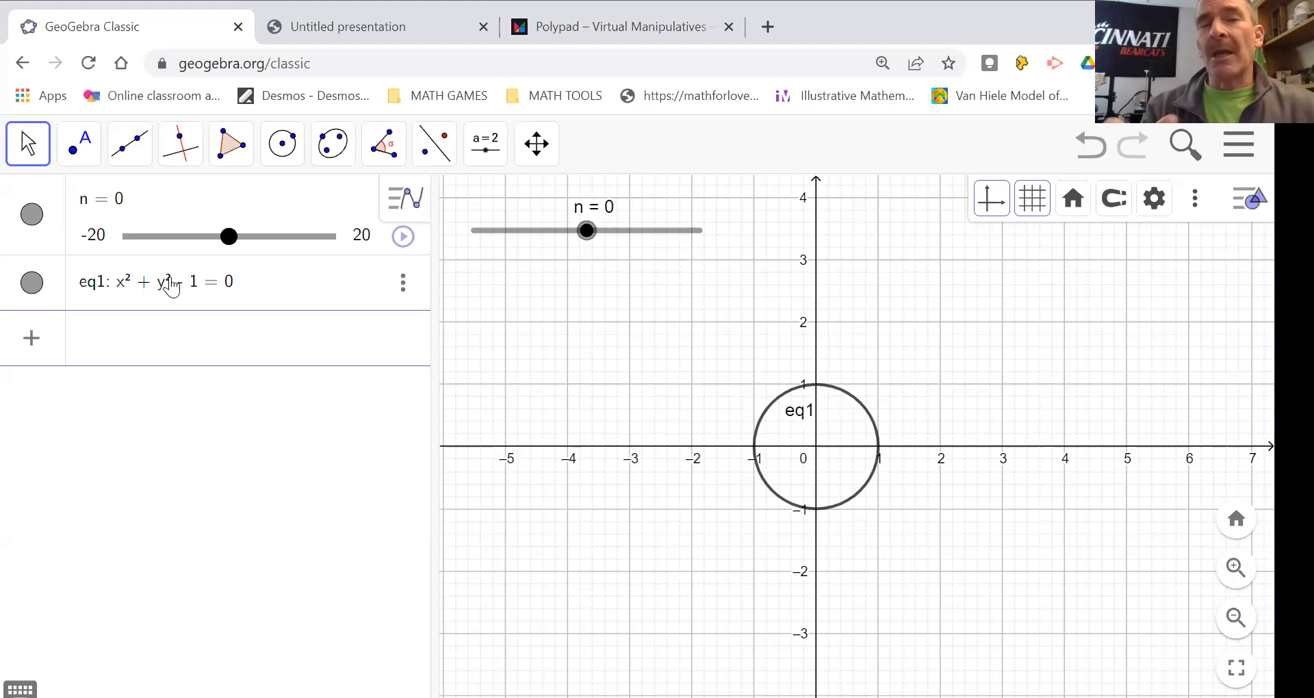
# Switch to Polypad and place an x² tile with a y² tile diagonally above its upper-right corner
pyautogui.click(605, 17)
pyautogui.moveTo(141, 494); pyautogui.dragTo(520, 490)
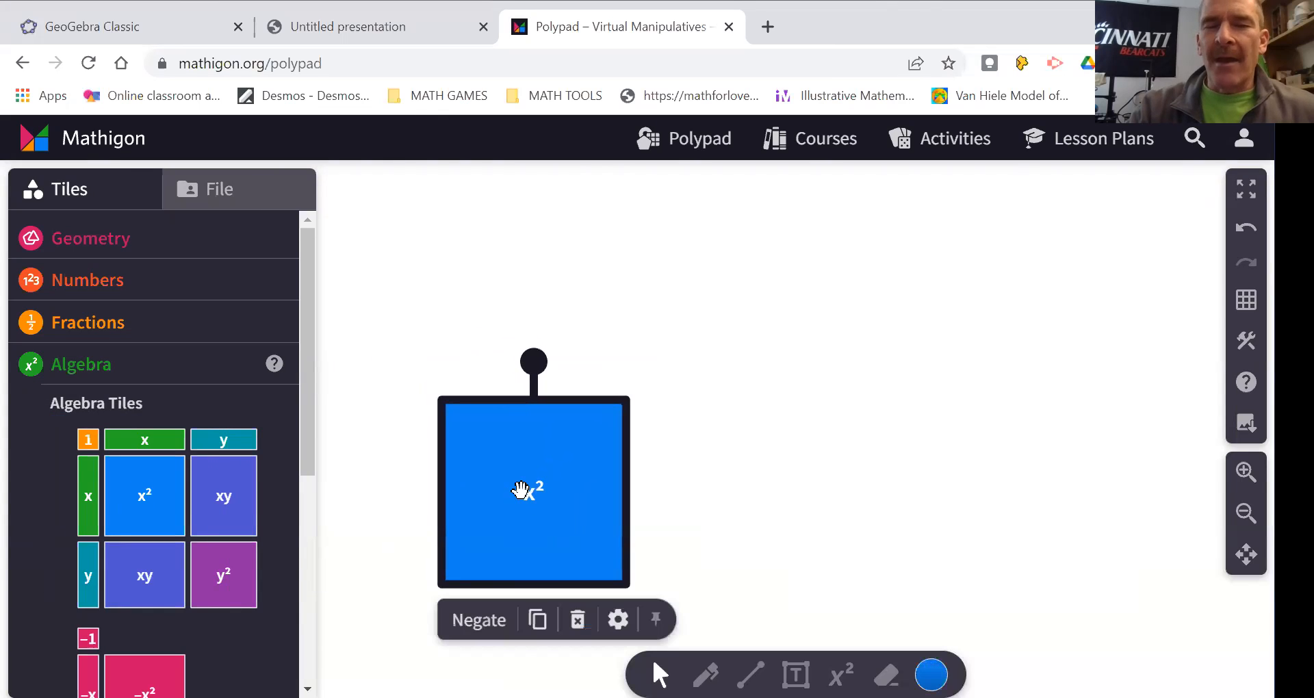
pyautogui.moveTo(228, 575); pyautogui.dragTo(704, 317)
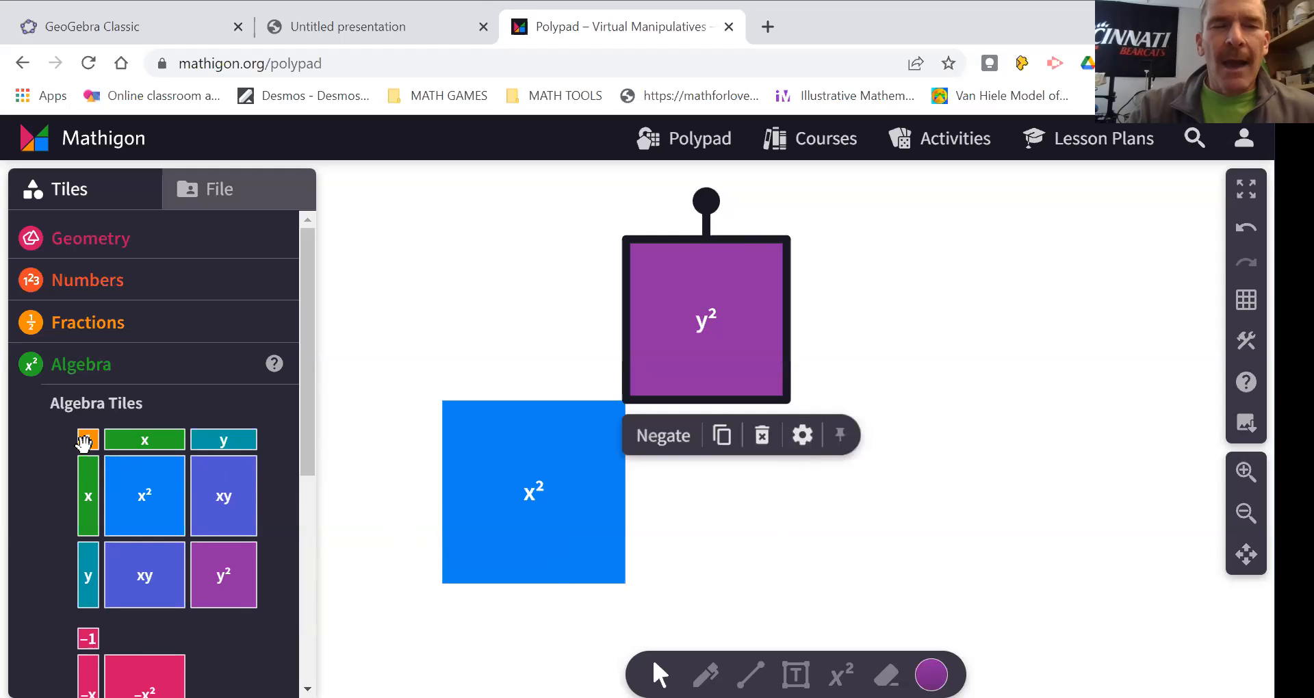
# Place a unit tile diagonally at the upper-right corner of the y² tile and negate it to −1
pyautogui.moveTo(88, 639); pyautogui.dragTo(412, 321)
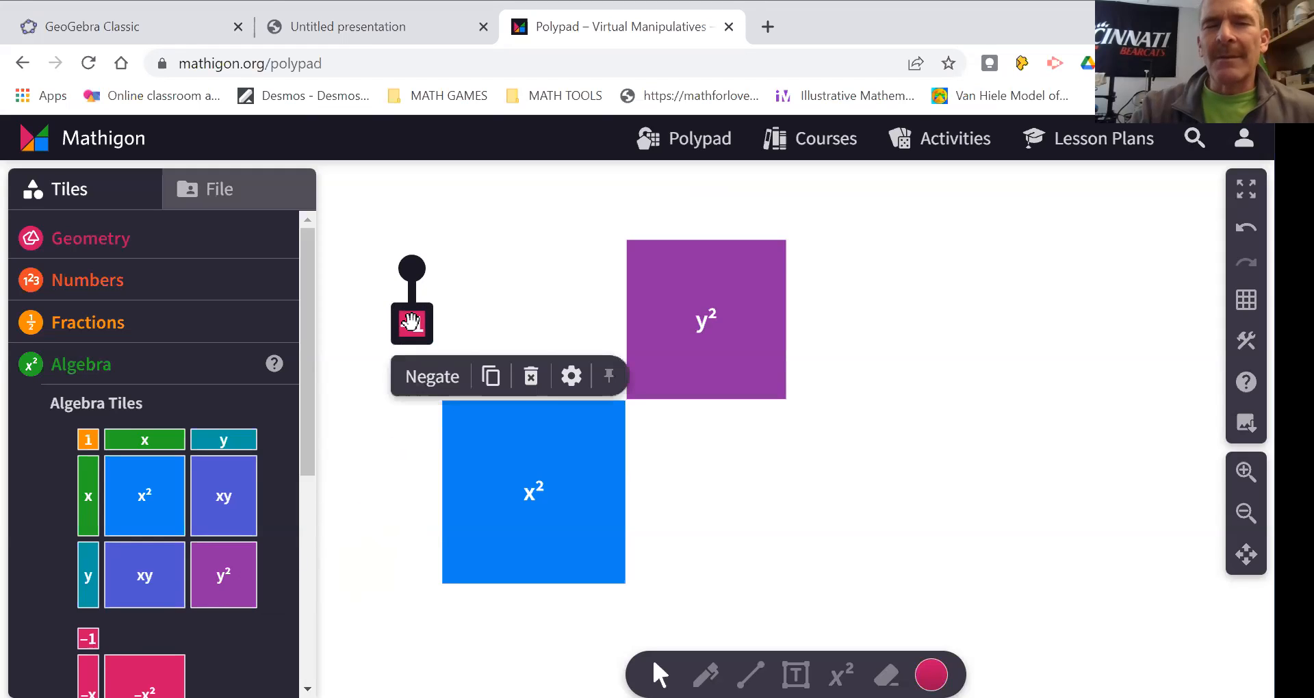
pyautogui.click(531, 376)
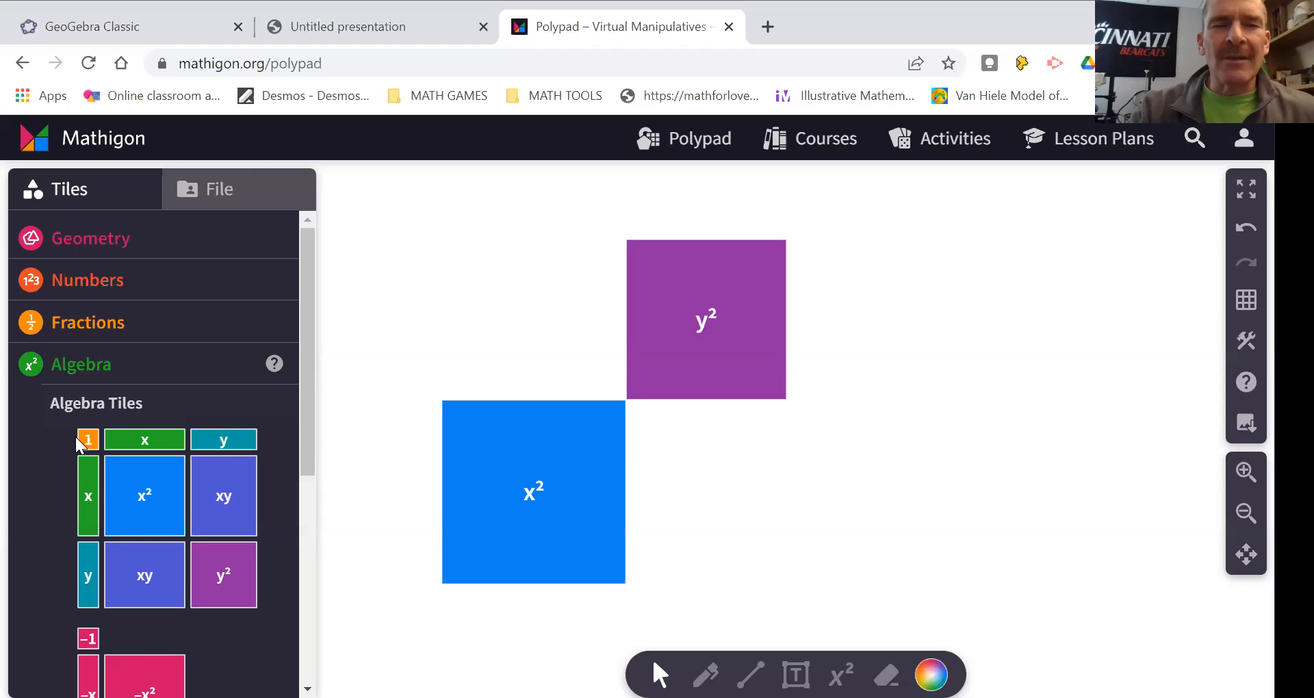
pyautogui.moveTo(80, 443); pyautogui.dragTo(807, 241)
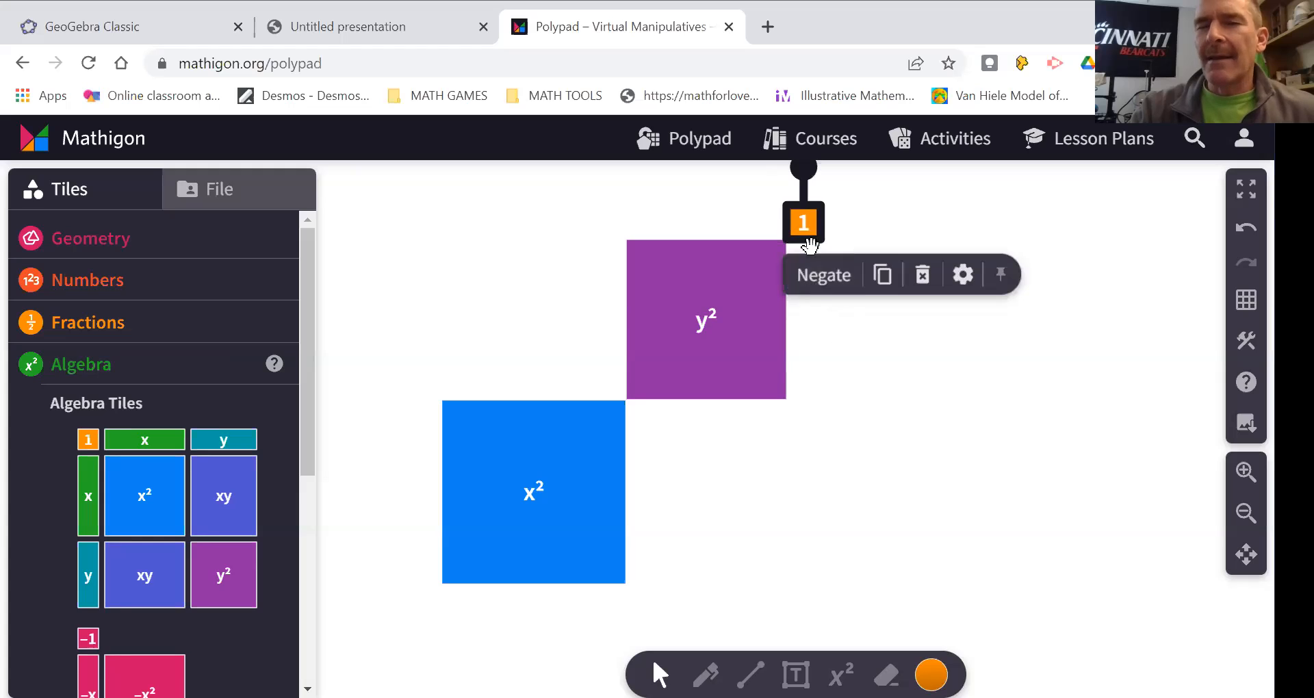
pyautogui.click(822, 277)
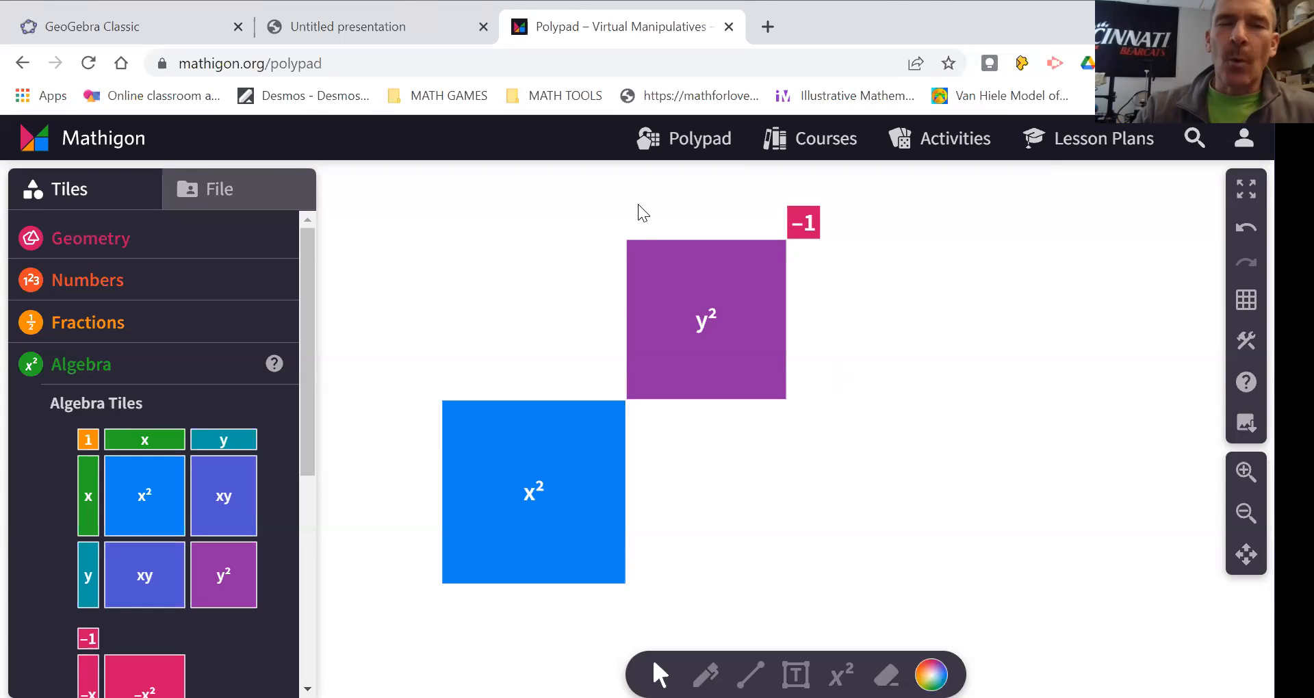
# Fill the two gaps beside the x² and y² tiles with xy tiles to complete the square
pyautogui.moveTo(220, 502); pyautogui.dragTo(699, 491)
pyautogui.moveTo(172, 578); pyautogui.dragTo(534, 323)
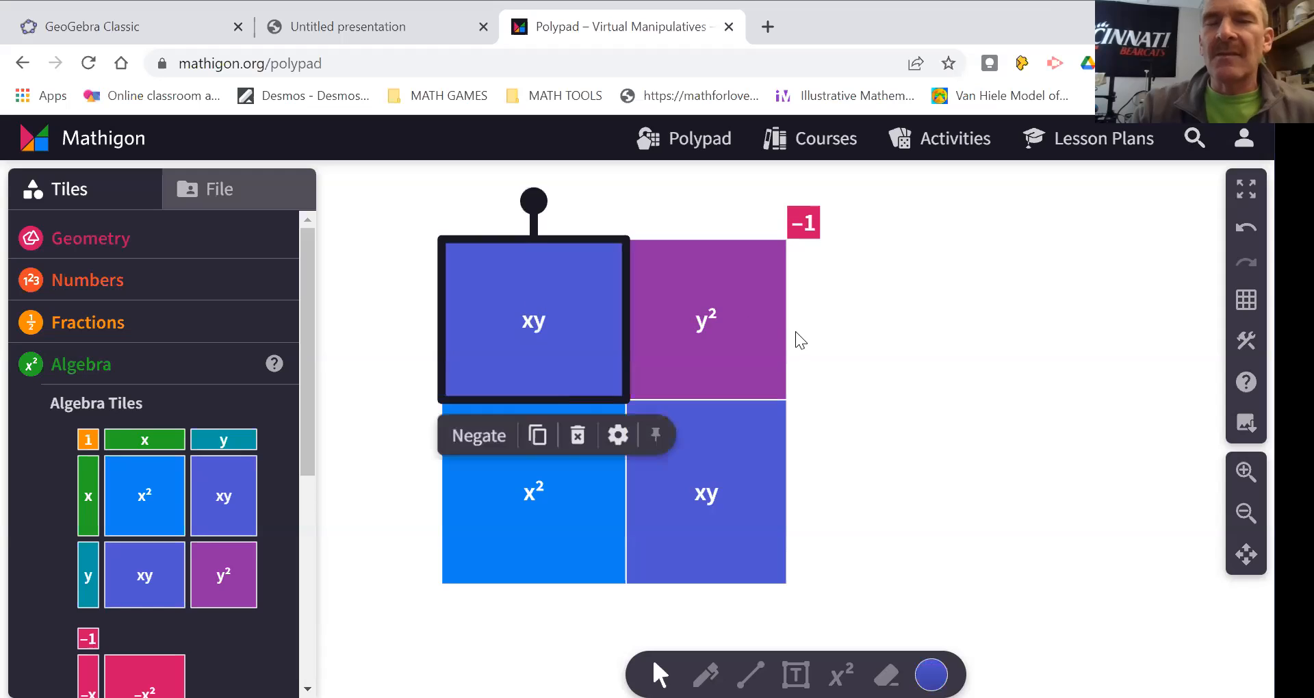
pyautogui.click(850, 327)
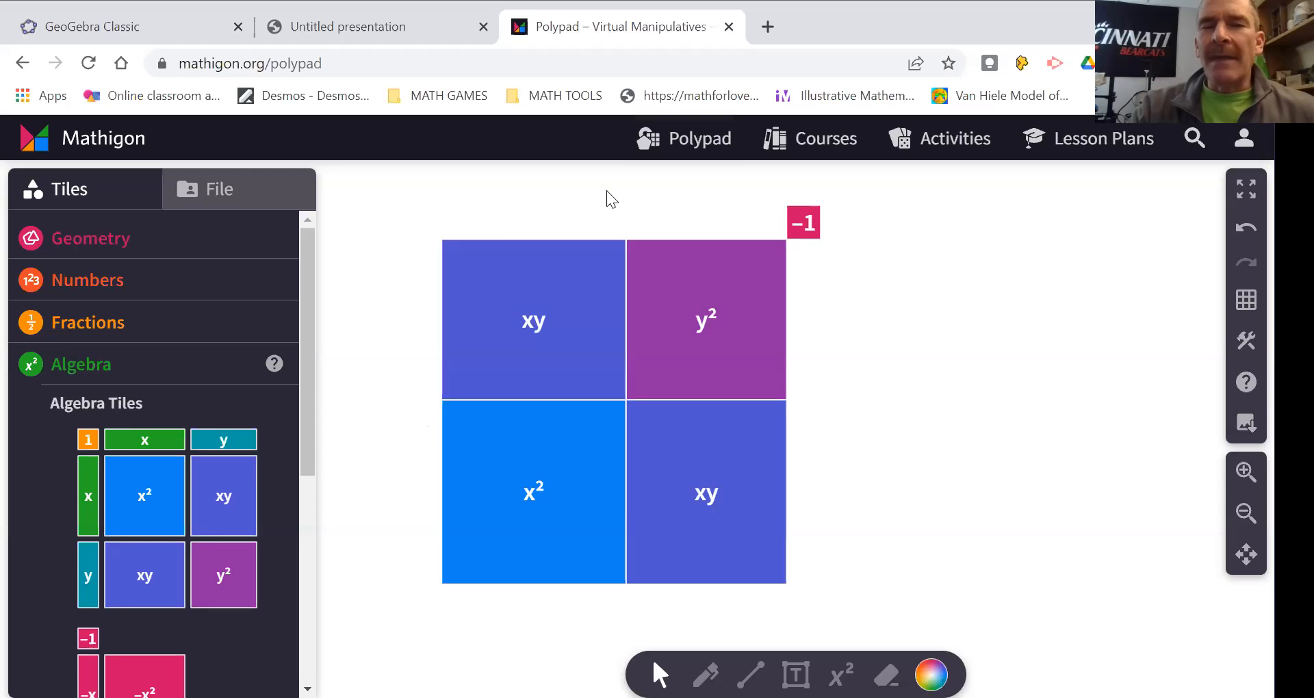
# Border the square with x and y tiles along its upper edge and y and x tiles along its right edge
pyautogui.moveTo(146, 437); pyautogui.dragTo(532, 220)
pyautogui.moveTo(225, 439); pyautogui.dragTo(706, 222)
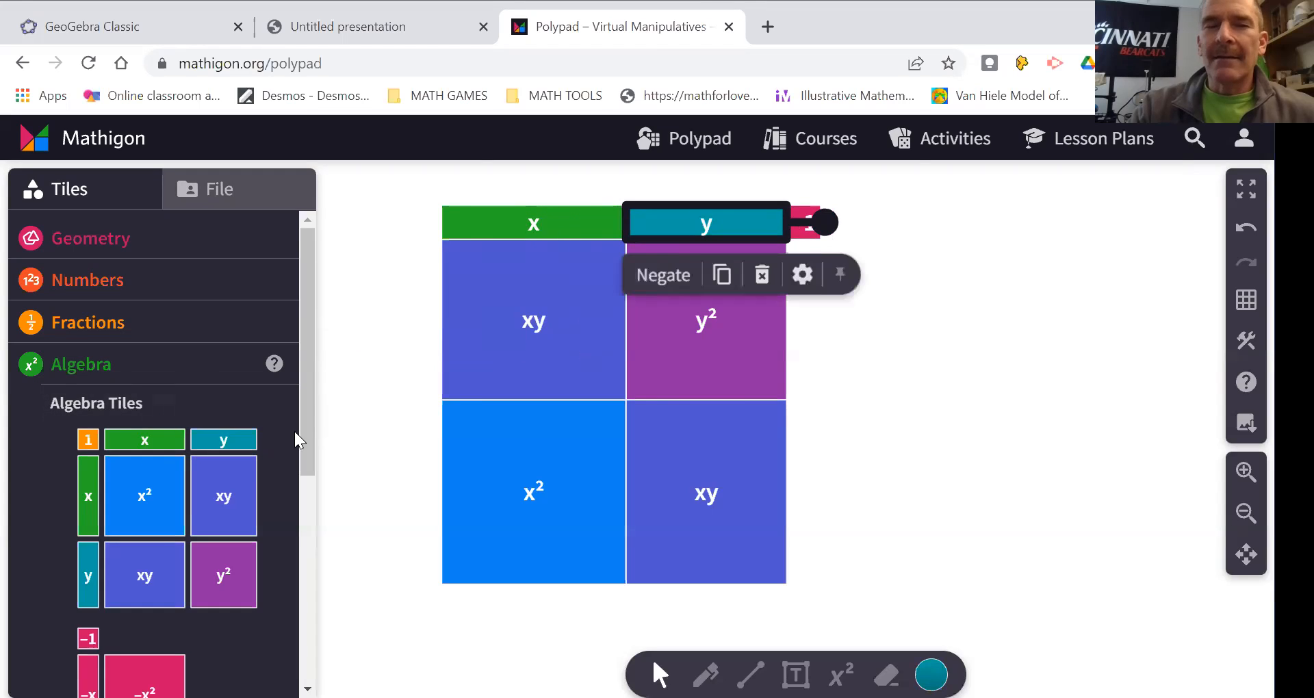
pyautogui.moveTo(85, 561); pyautogui.dragTo(806, 320)
pyautogui.moveTo(91, 507); pyautogui.dragTo(800, 492)
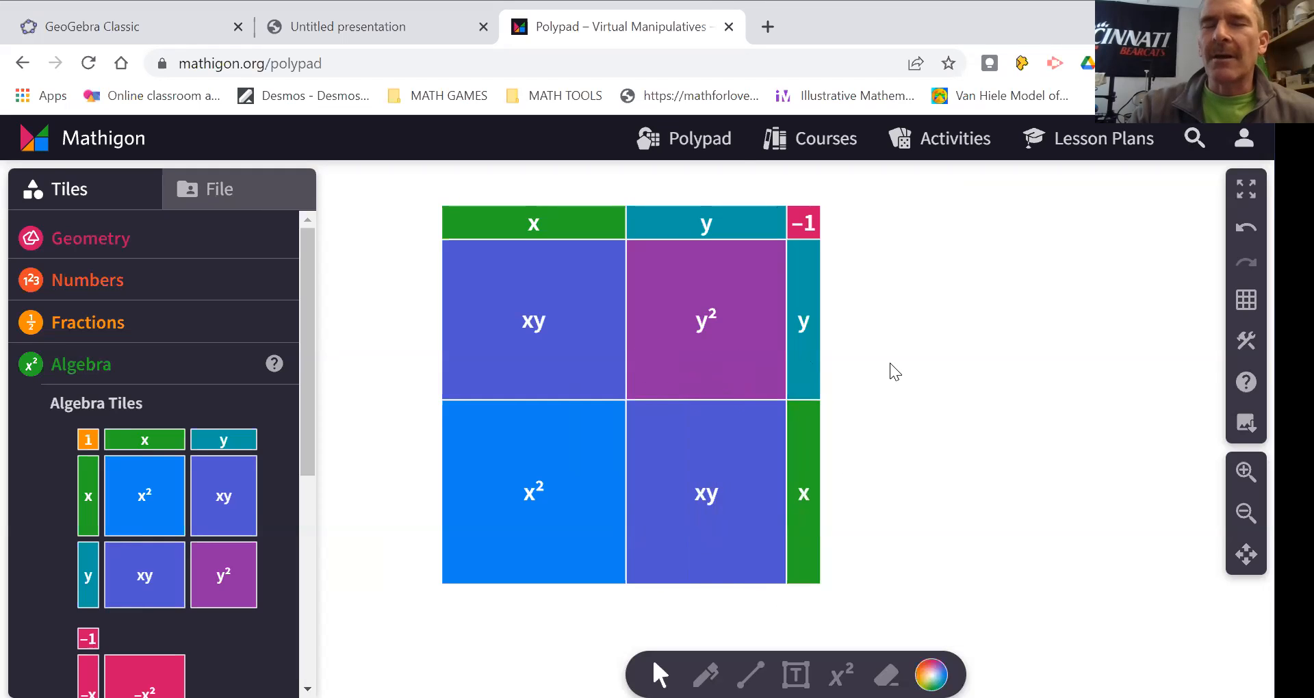
# Replace the −1 tile in the upper-right corner with a 1 tile and put a 1 and −1 zero pair beside the square
pyautogui.moveTo(819, 222)
pyautogui.mouseDown()
pyautogui.moveTo(824, 210)
pyautogui.moveTo(813, 219)
pyautogui.mouseUp()
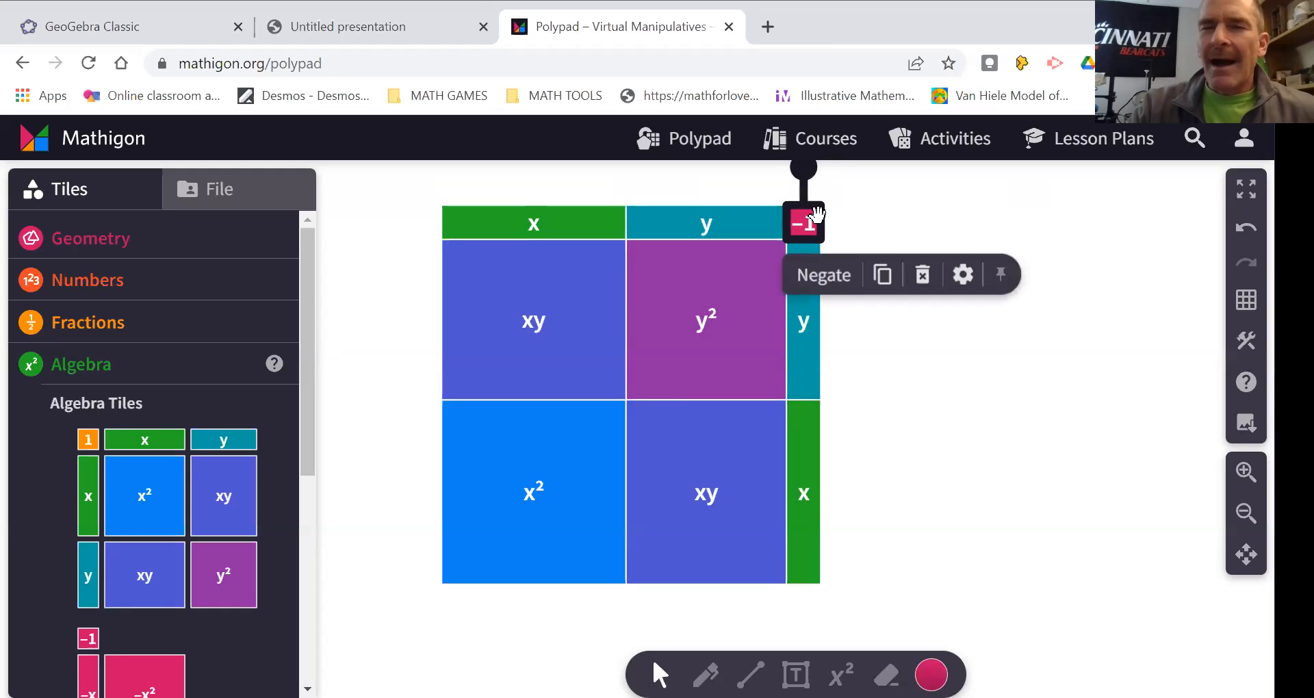
pyautogui.click(88, 439)
pyautogui.moveTo(88, 440); pyautogui.dragTo(888, 301)
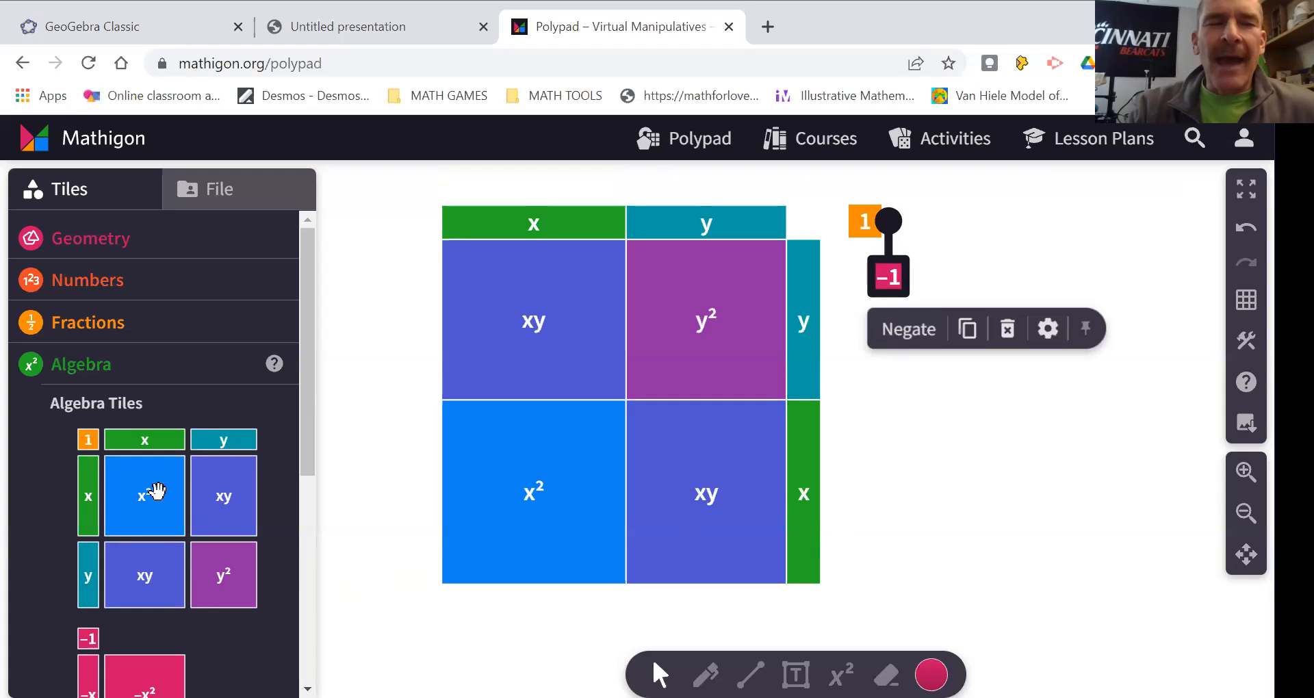
pyautogui.click(85, 435)
pyautogui.moveTo(85, 435); pyautogui.dragTo(863, 221)
pyautogui.click(865, 221)
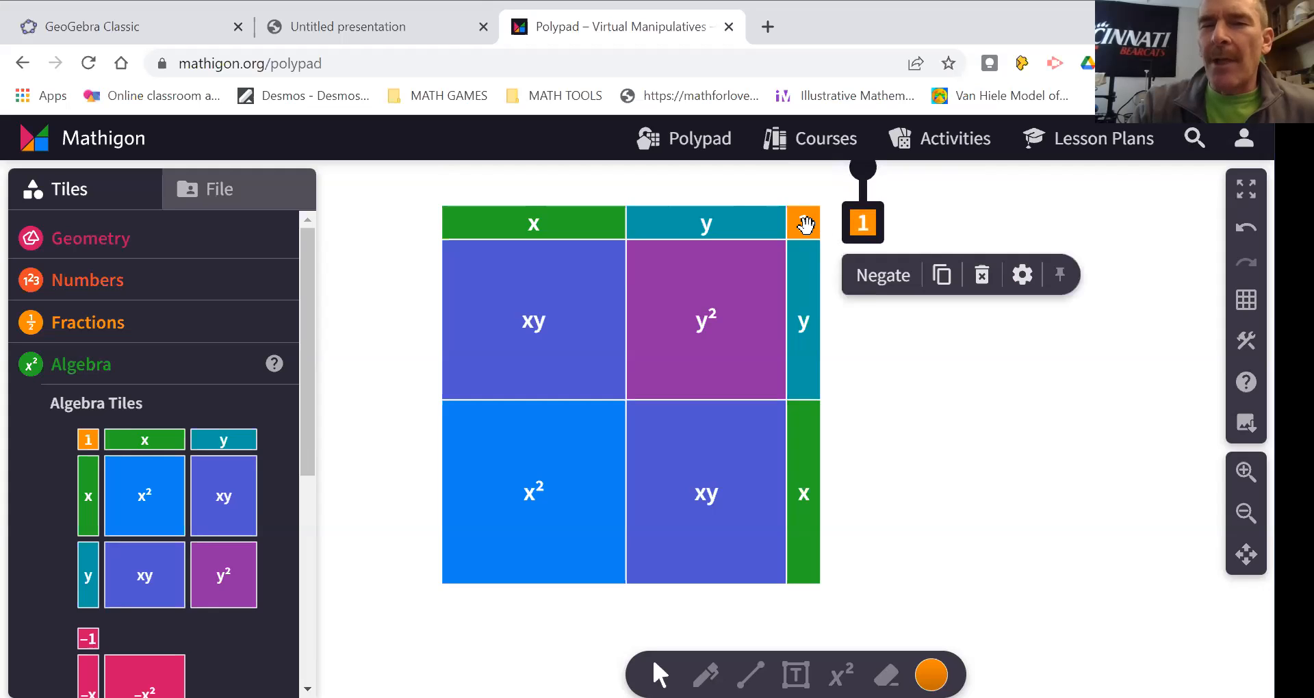
pyautogui.click(883, 276)
pyautogui.moveTo(885, 276); pyautogui.dragTo(866, 277)
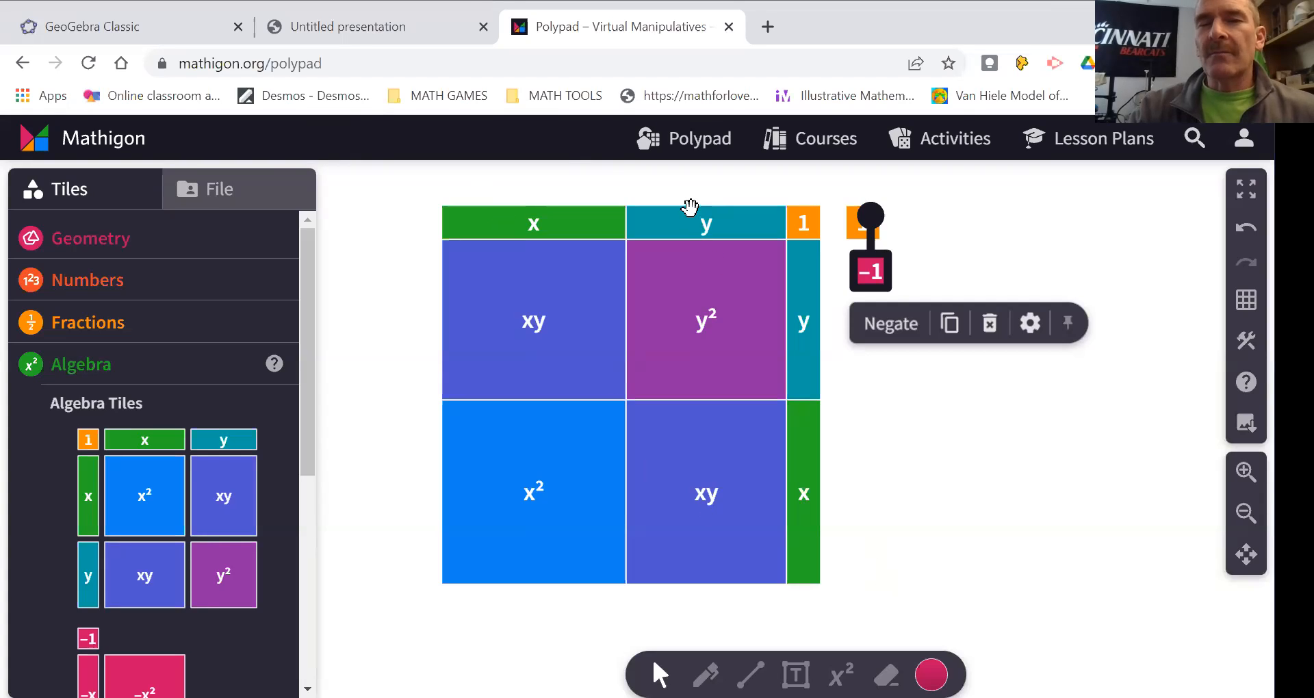
# Switch to GeoGebra and graph the equation 2xy + 2x + 2y + 2 = 0
pyautogui.click(82, 28)
pyautogui.click(132, 334)
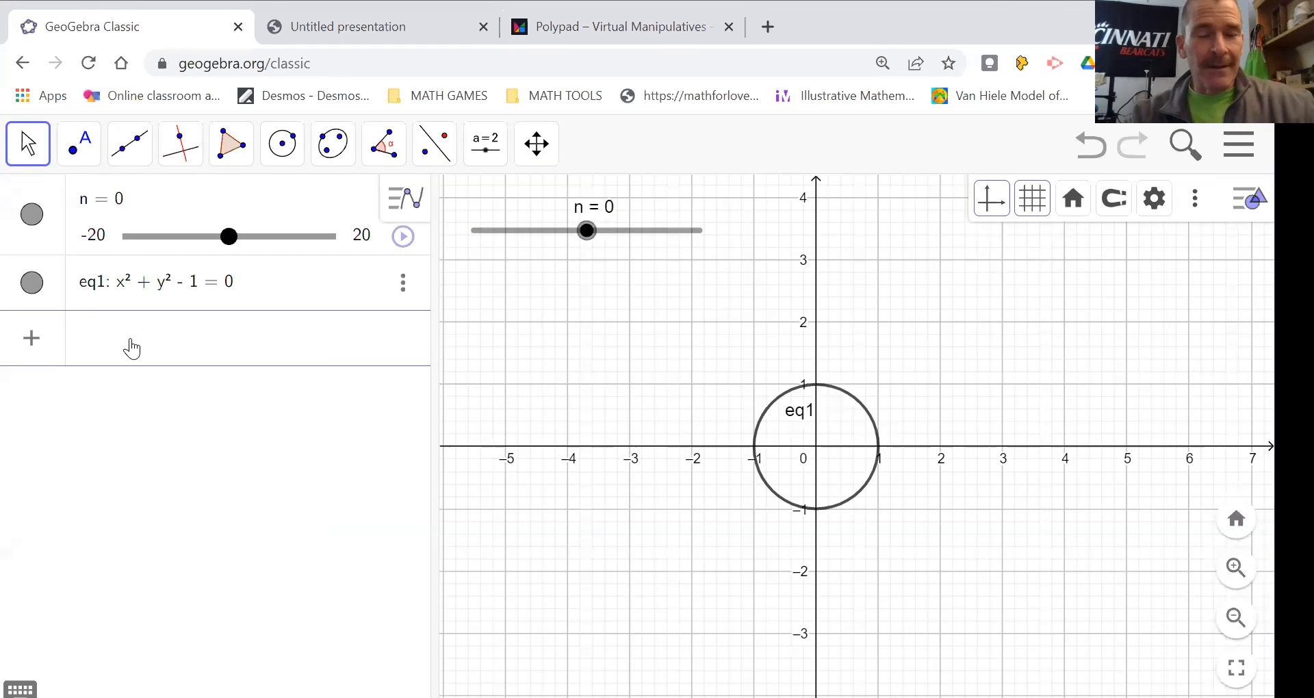
pyautogui.write('2 x y ')
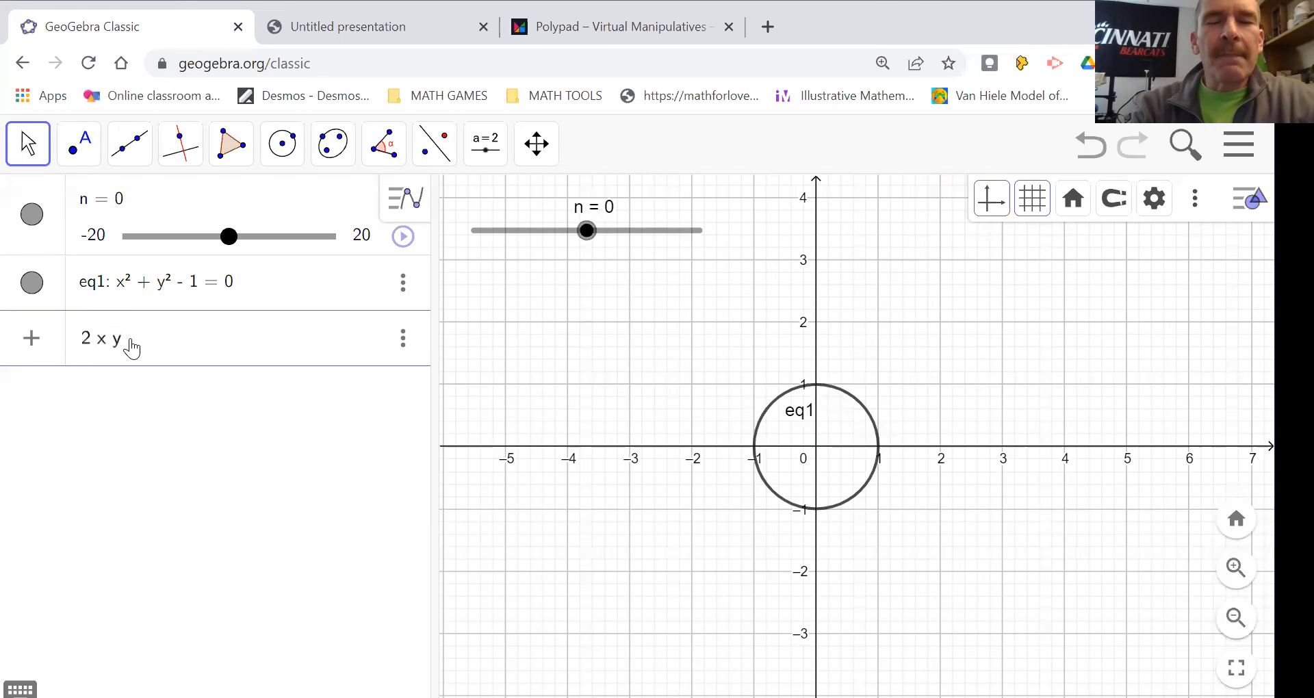
pyautogui.write('+ ')
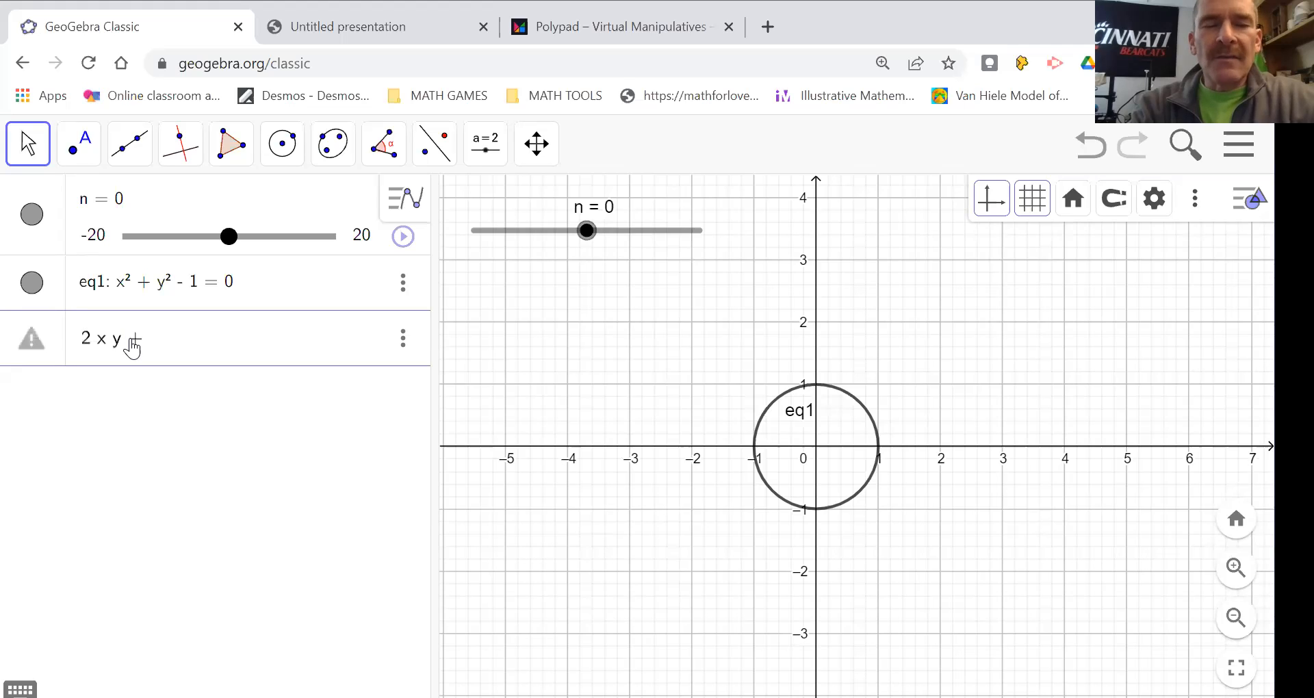
pyautogui.write('2 x + 2 ')
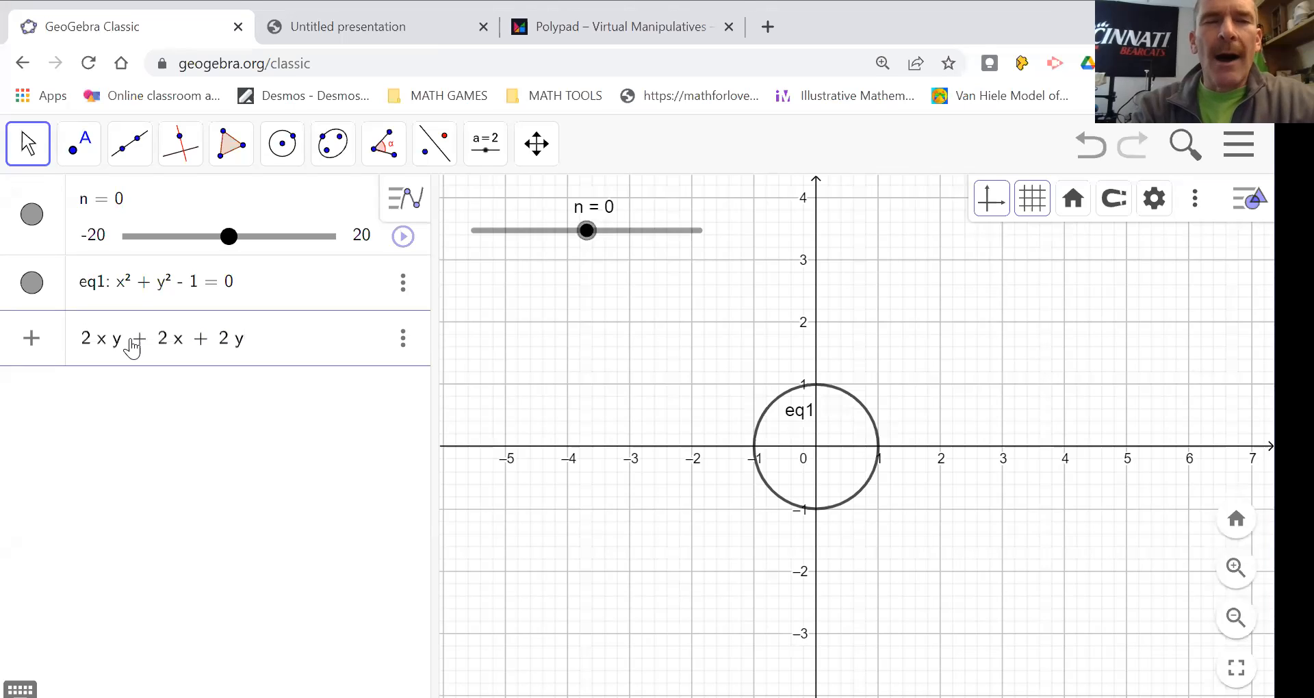
pyautogui.write('y + ')
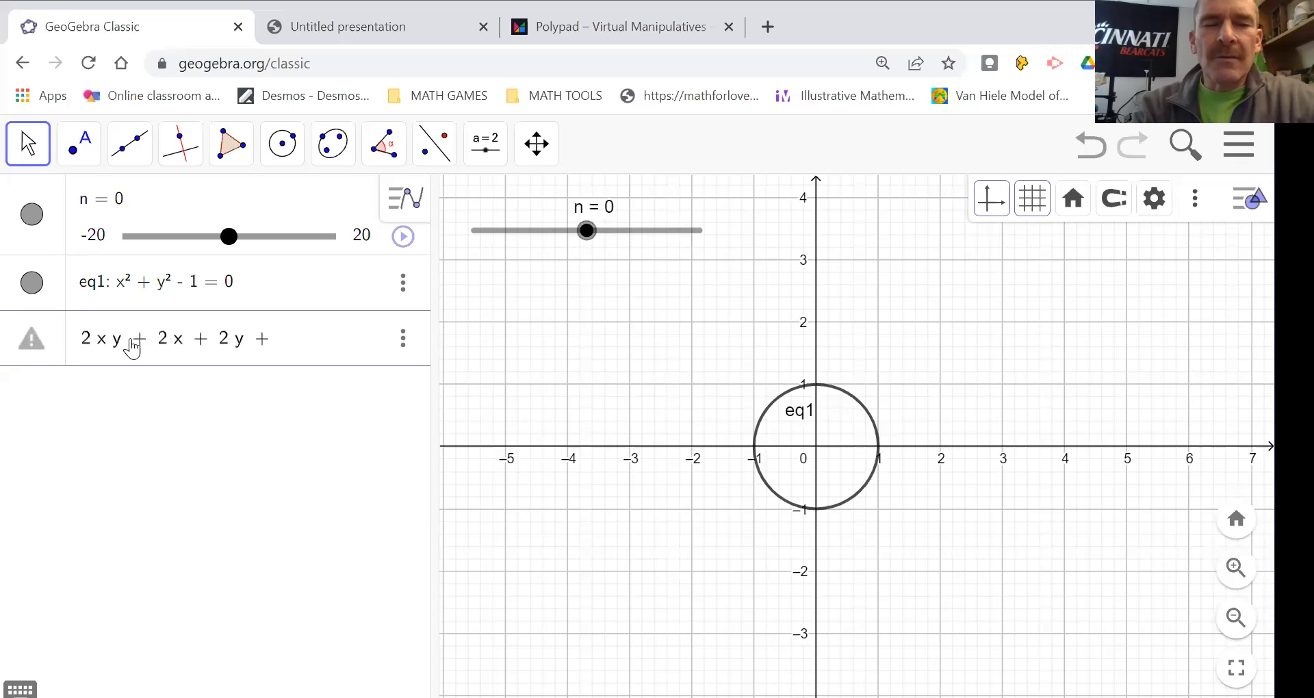
pyautogui.write('2 ')
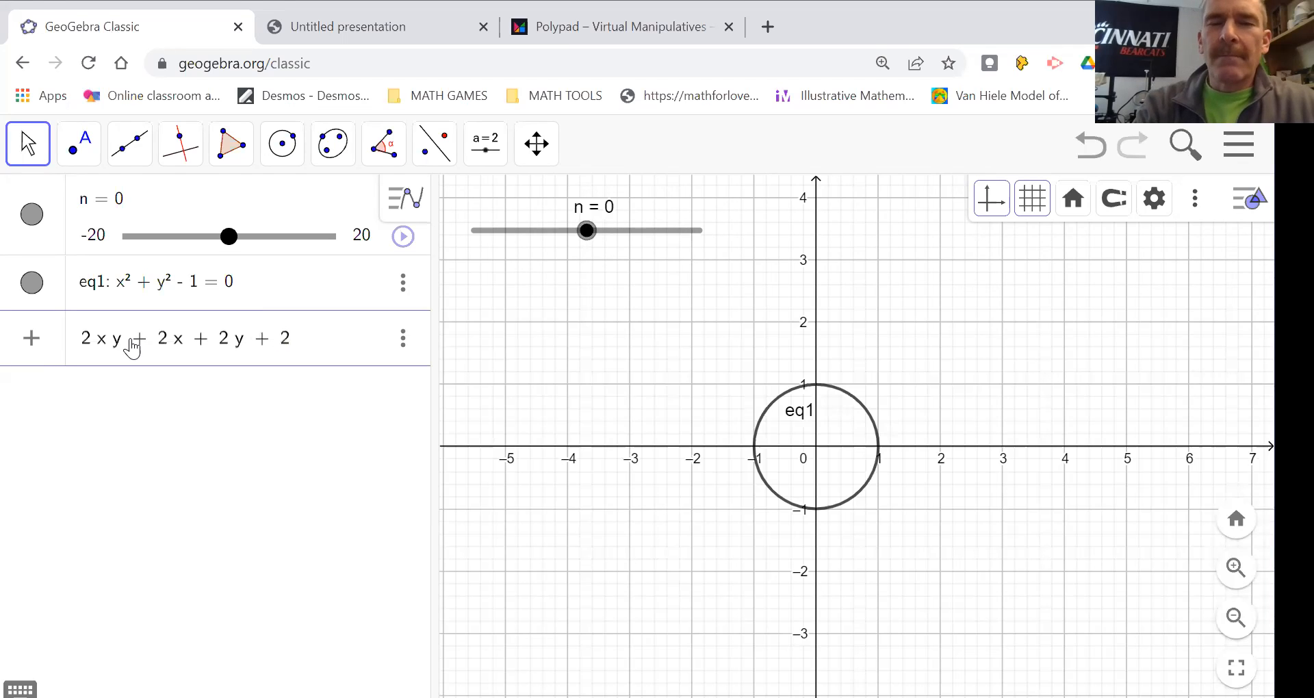
pyautogui.write('= 0')
pyautogui.press('Return')
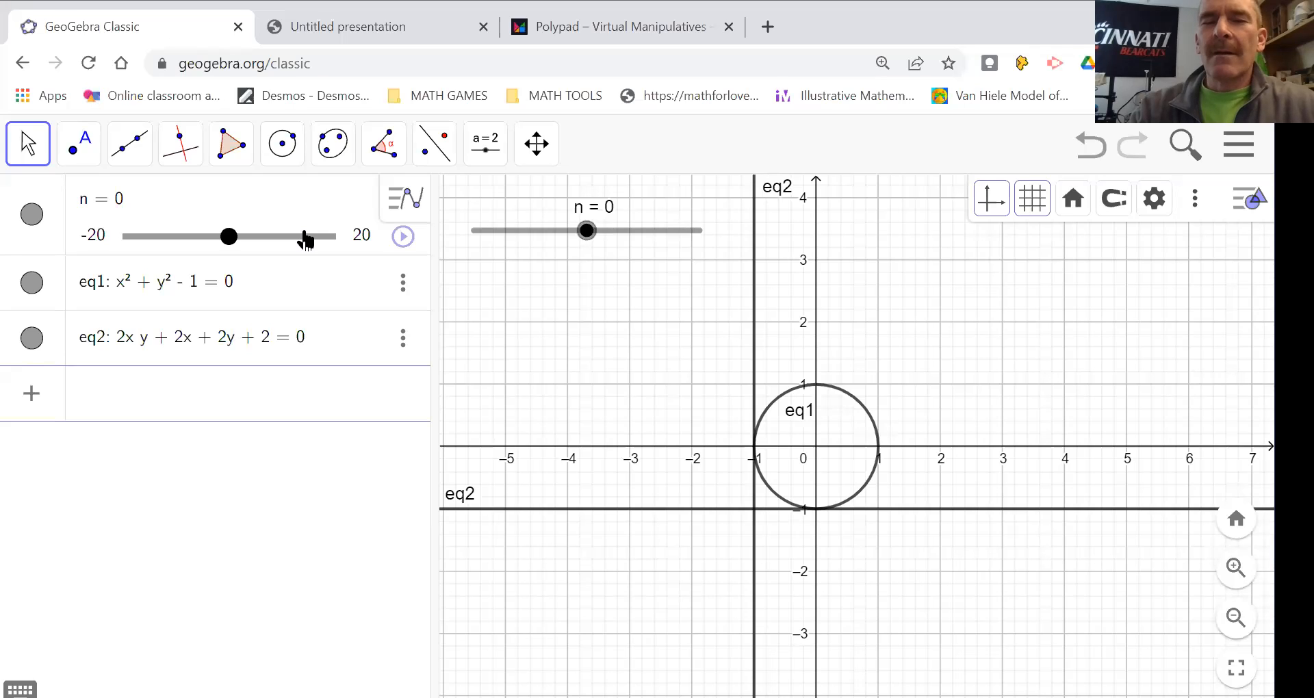
pyautogui.click(1073, 177)
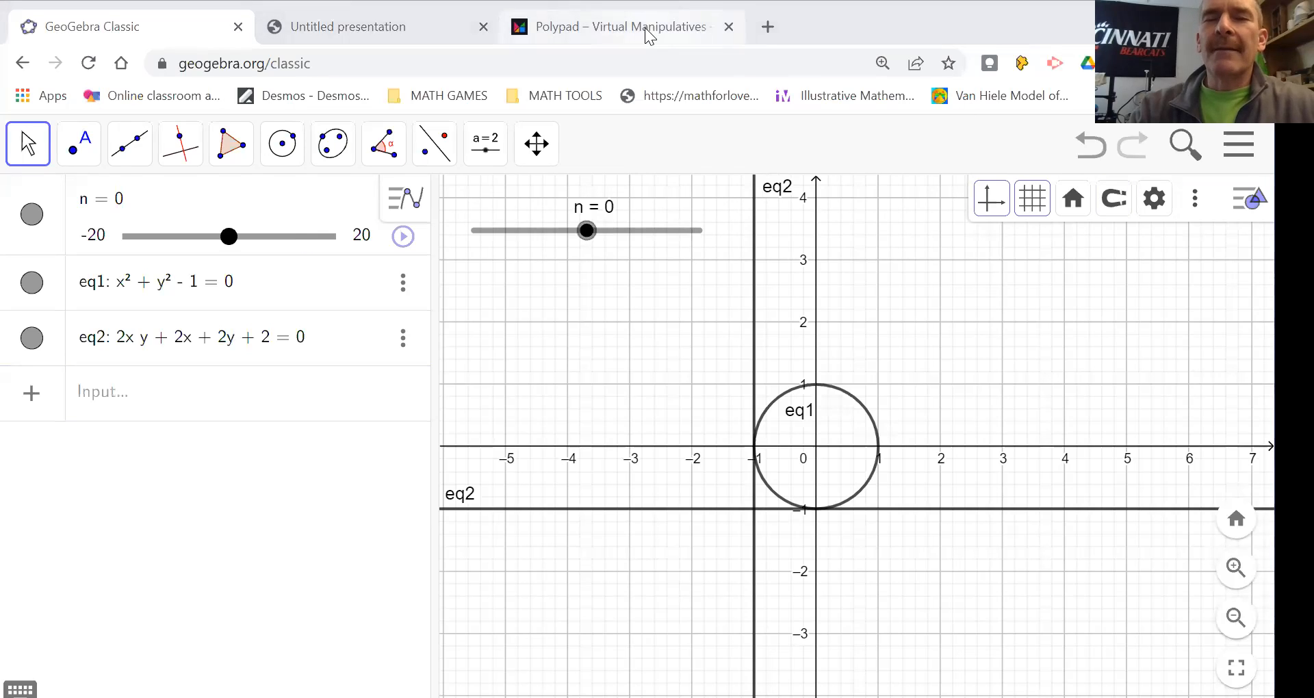
# Switch to Polypad and add a second layer of x and y tiles along the square's upper and right edges
pyautogui.click(677, 35)
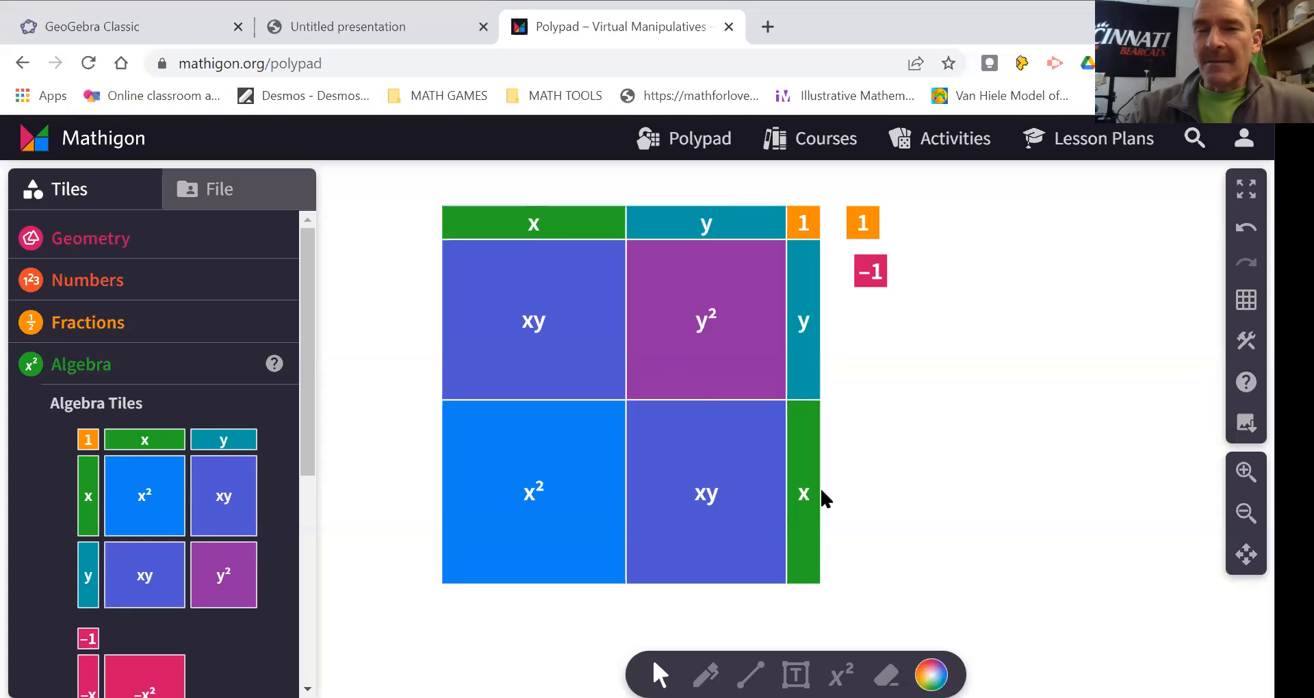
pyautogui.moveTo(150, 440); pyautogui.dragTo(532, 186)
pyautogui.moveTo(95, 510); pyautogui.dragTo(838, 500)
pyautogui.moveTo(82, 578); pyautogui.dragTo(838, 323)
pyautogui.moveTo(212, 440); pyautogui.dragTo(709, 180)
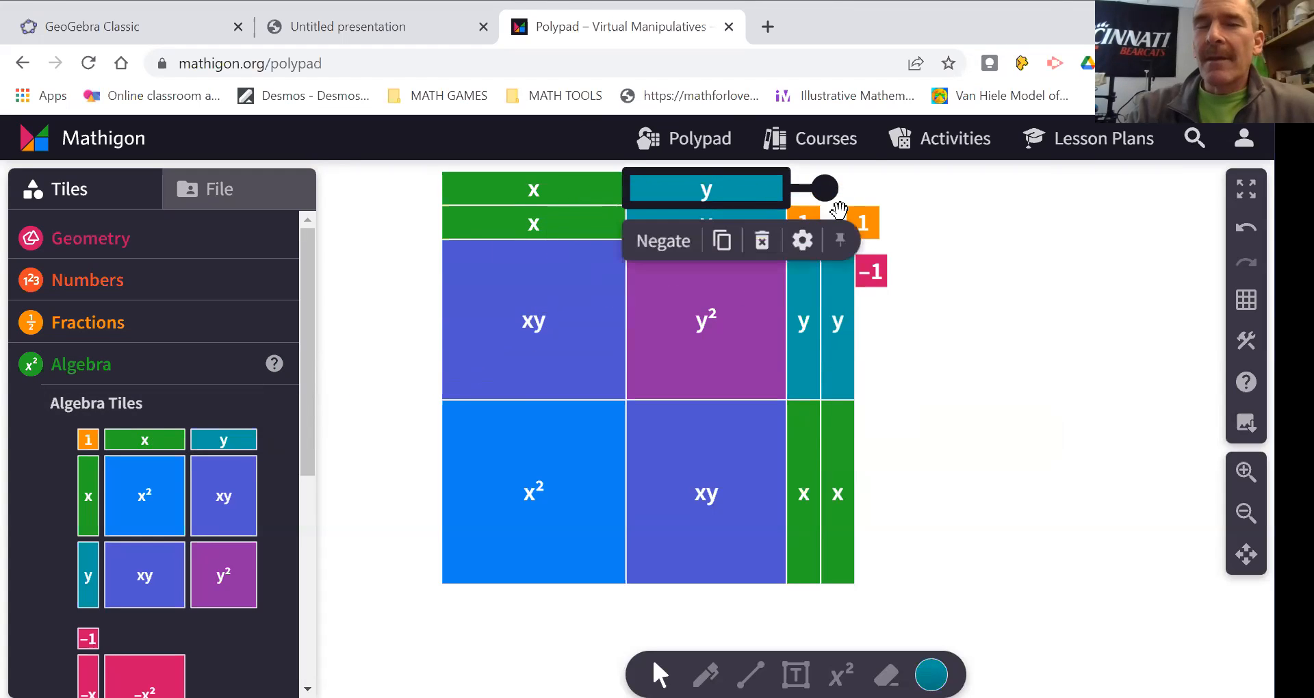
# Move the separate 1 and −1 tiles farther from the square, with the −1 directly beneath the 1
pyautogui.moveTo(867, 222); pyautogui.dragTo(926, 223)
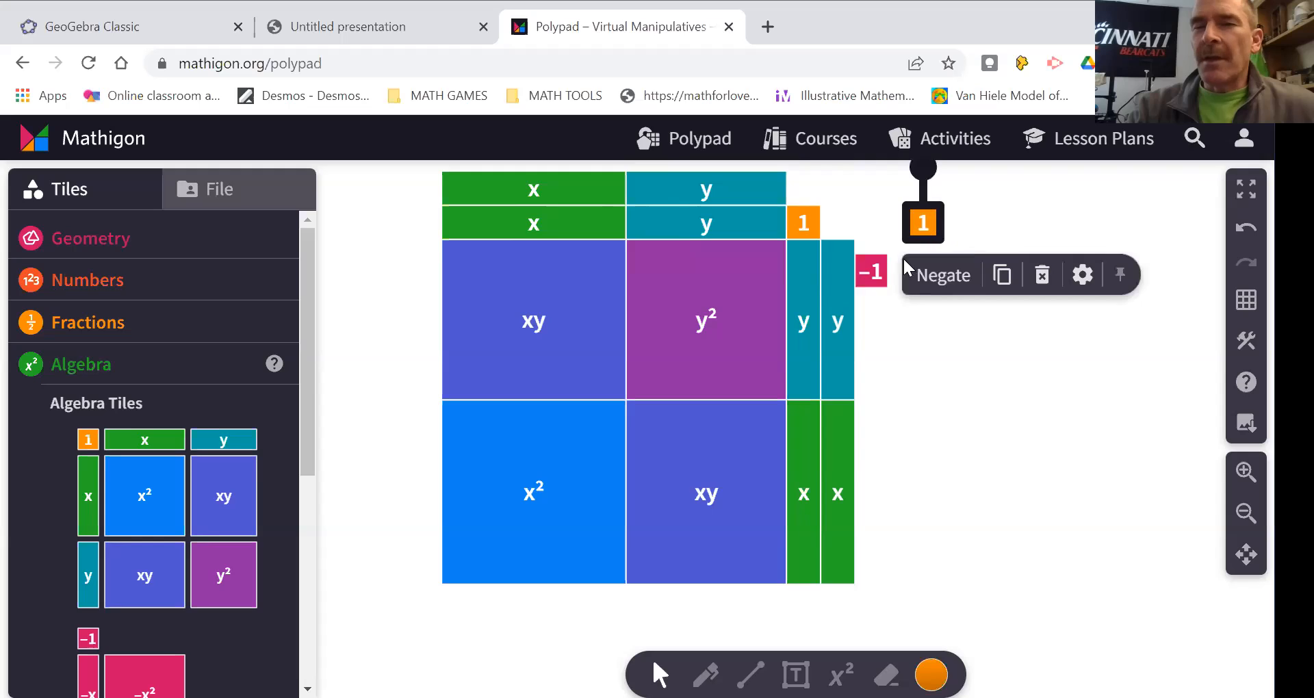
pyautogui.moveTo(880, 274); pyautogui.dragTo(932, 268)
pyautogui.click(943, 363)
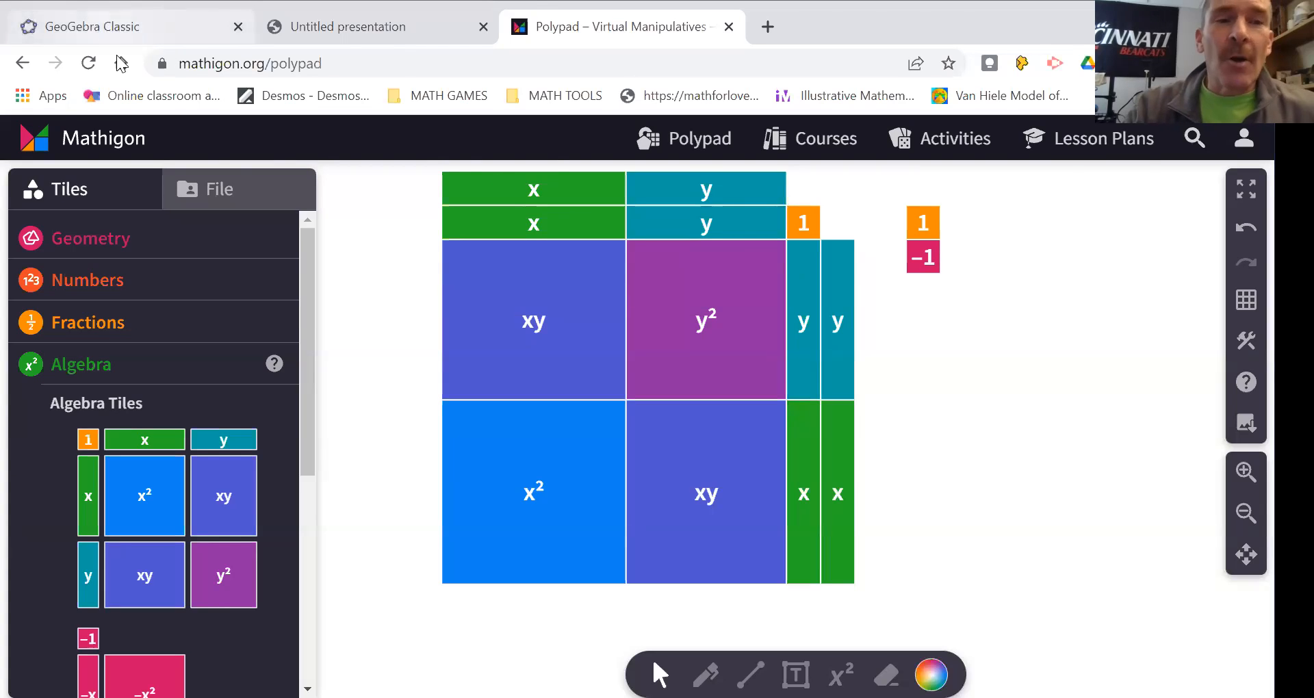
# Switch to GeoGebra and change the second equation to 2xy + 4x + 4y + 5 = 0
pyautogui.click(110, 28)
pyautogui.click(184, 346)
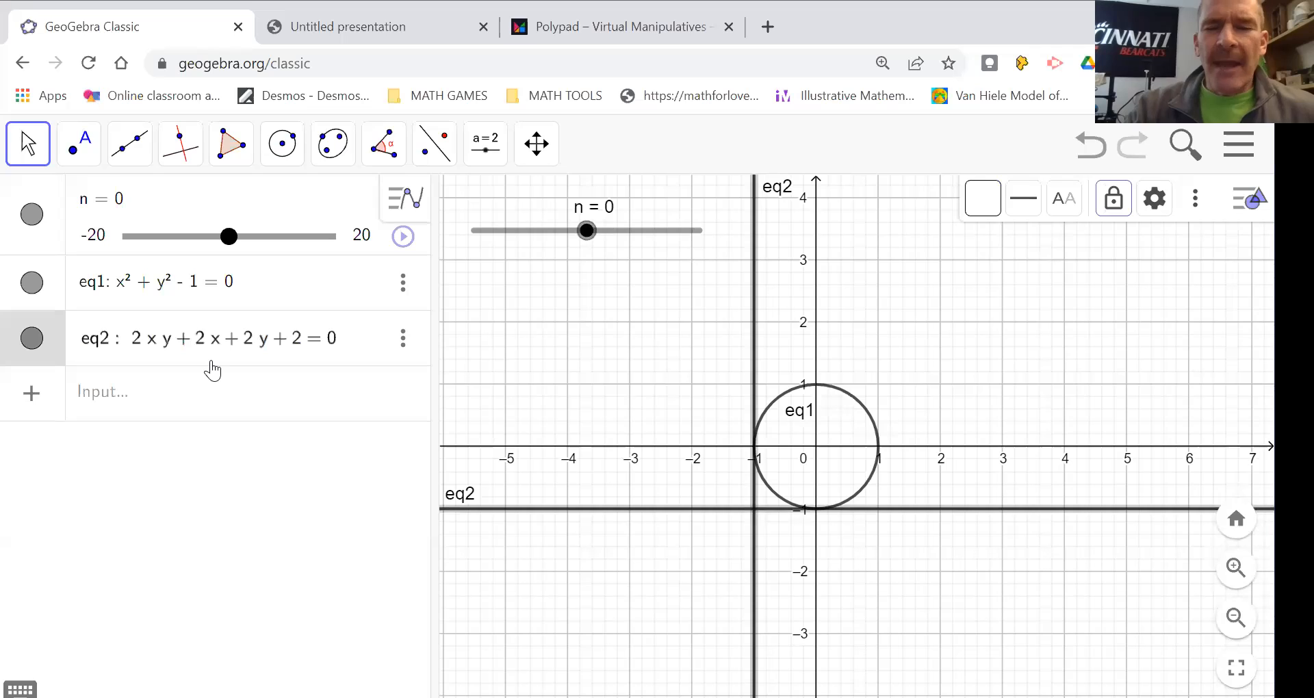
pyautogui.press('BackSpace')
pyautogui.write('4')
pyautogui.press('BackSpace')
pyautogui.write('4')
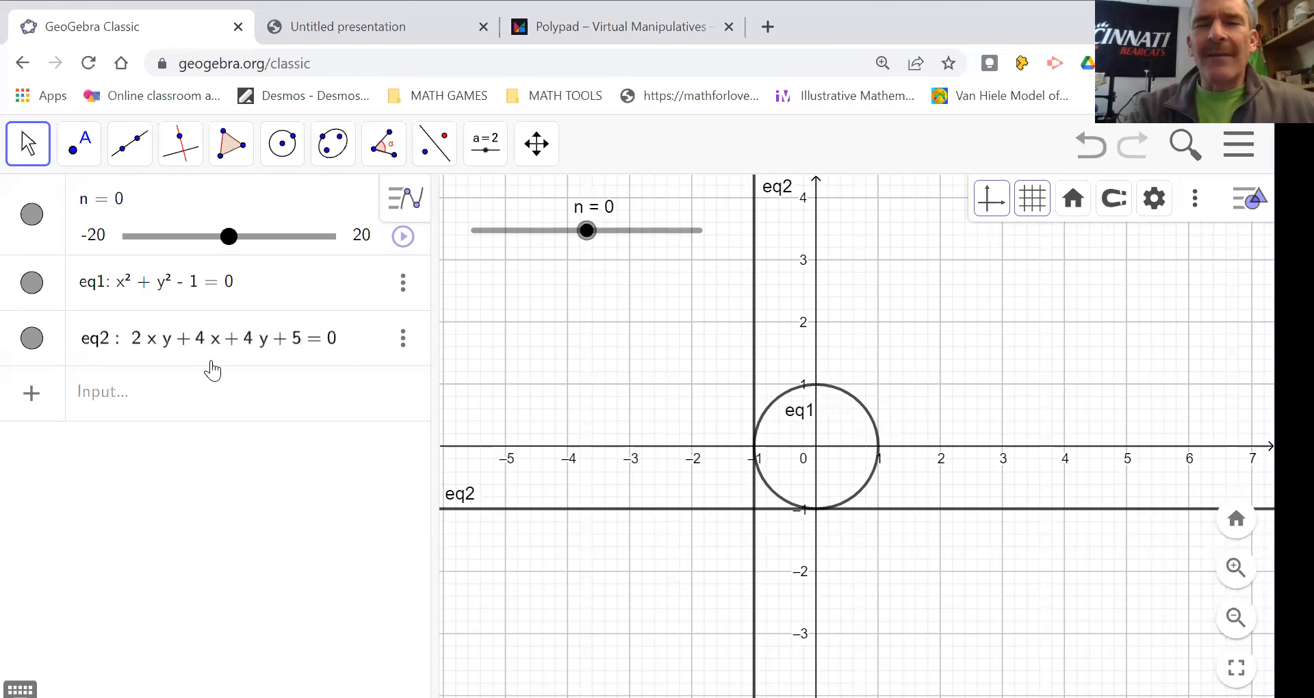
pyautogui.press('Return')
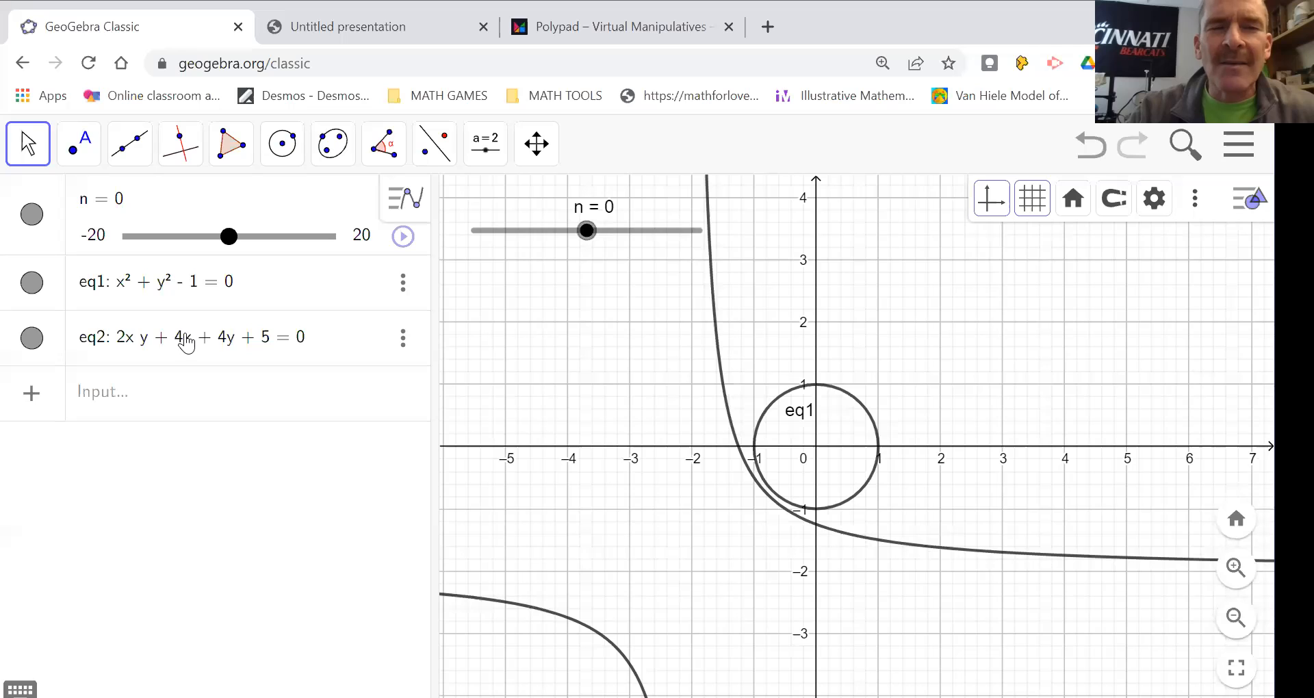
# Replace the coefficients of x and y in the second equation with 2n
pyautogui.click(186, 342)
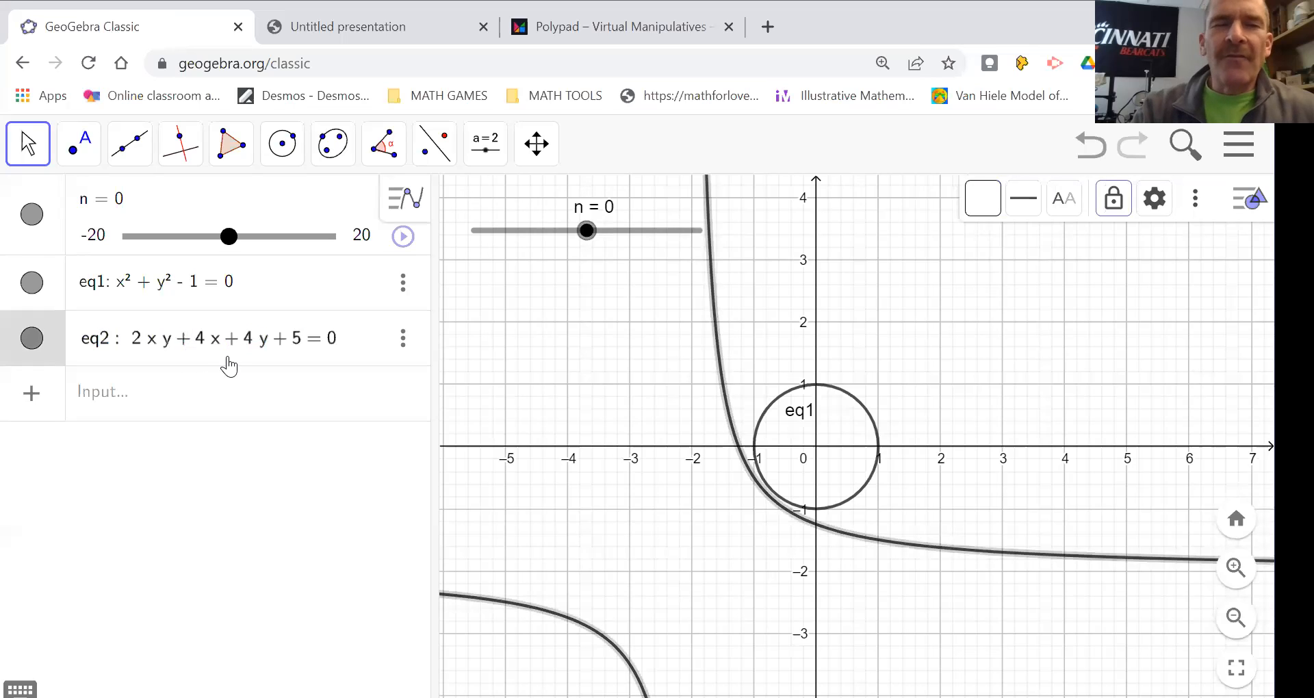
pyautogui.press('BackSpace')
pyautogui.write('2 n')
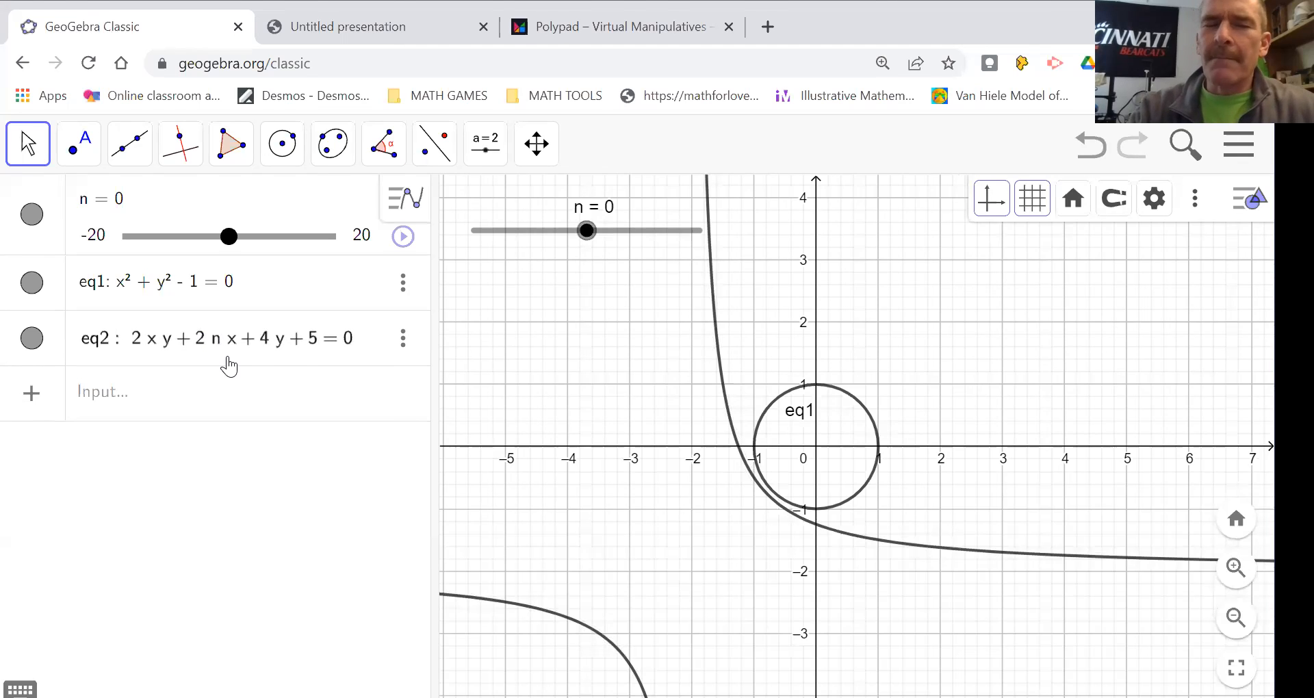
pyautogui.click(271, 344)
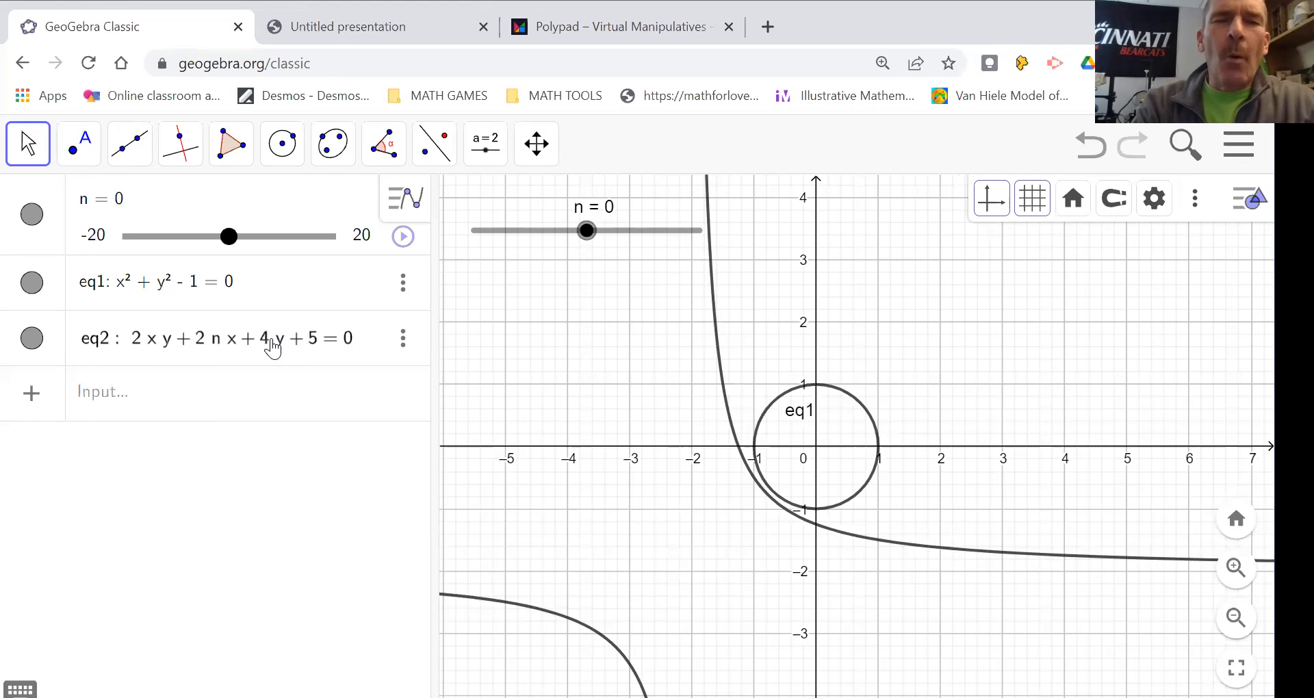
pyautogui.press('BackSpace')
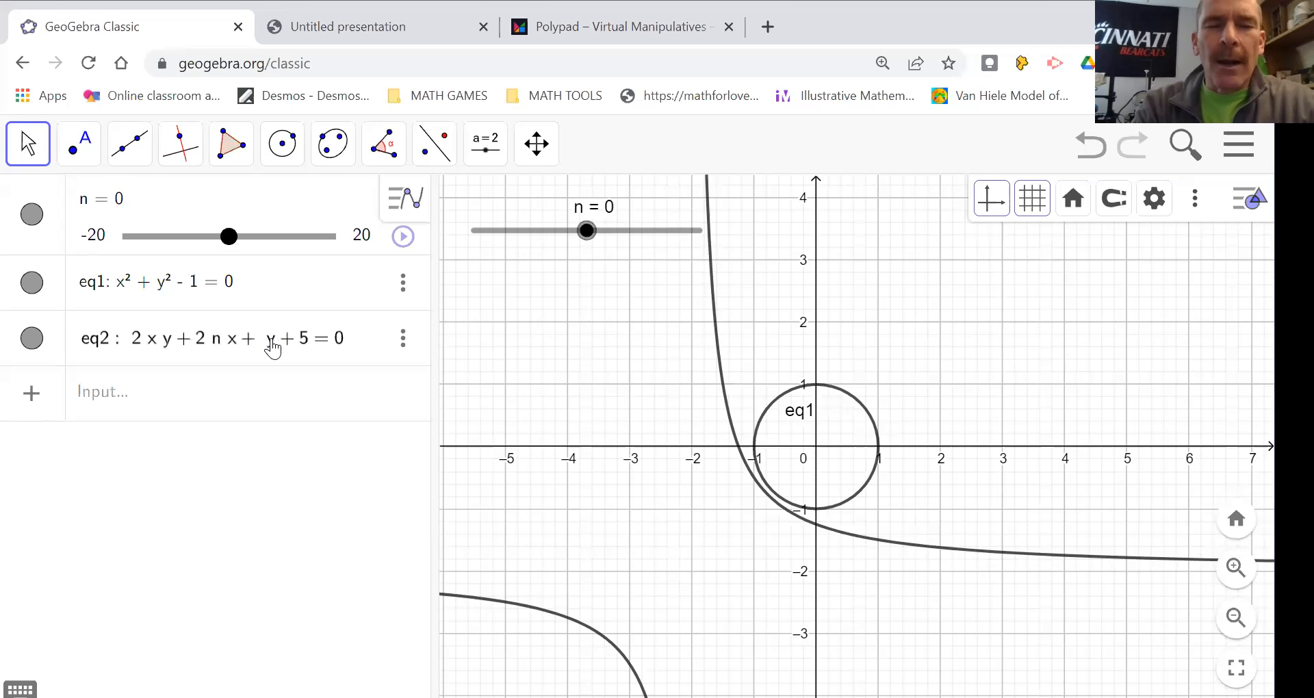
pyautogui.write('2n')
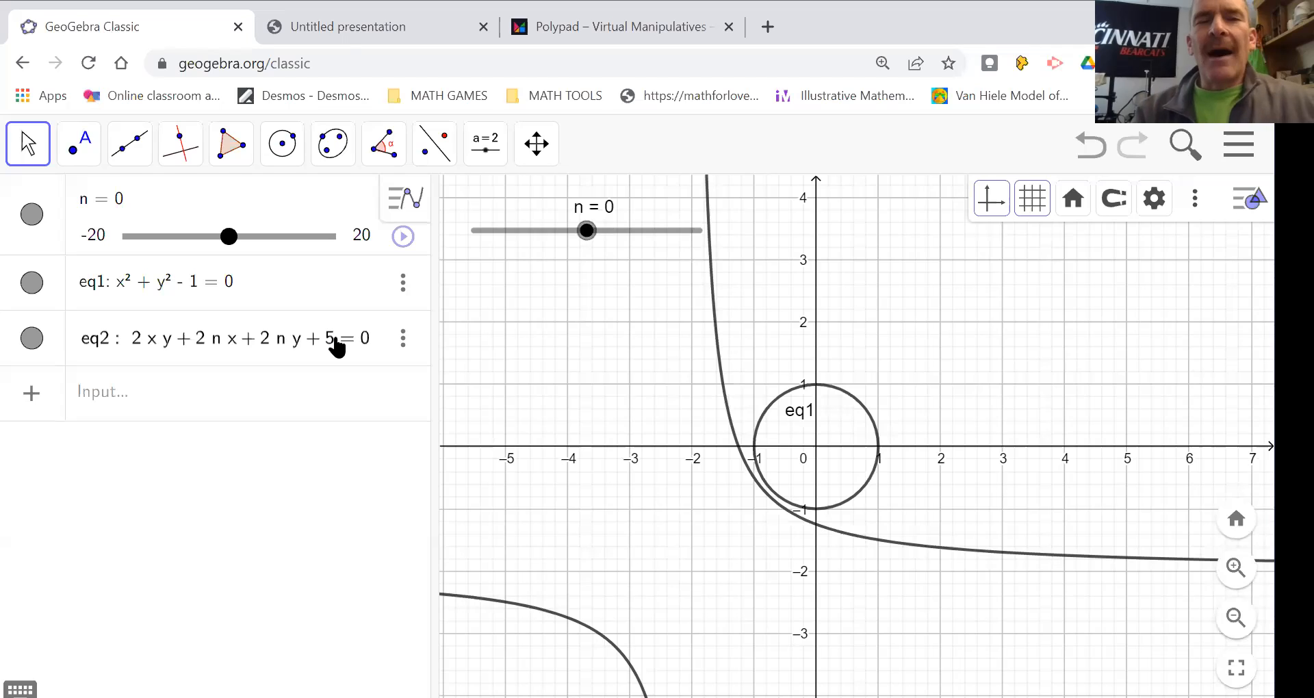
# Replace the constant term of the second equation with n² + 1 and apply the edited equation
pyautogui.press('BackSpace')
pyautogui.write('n')
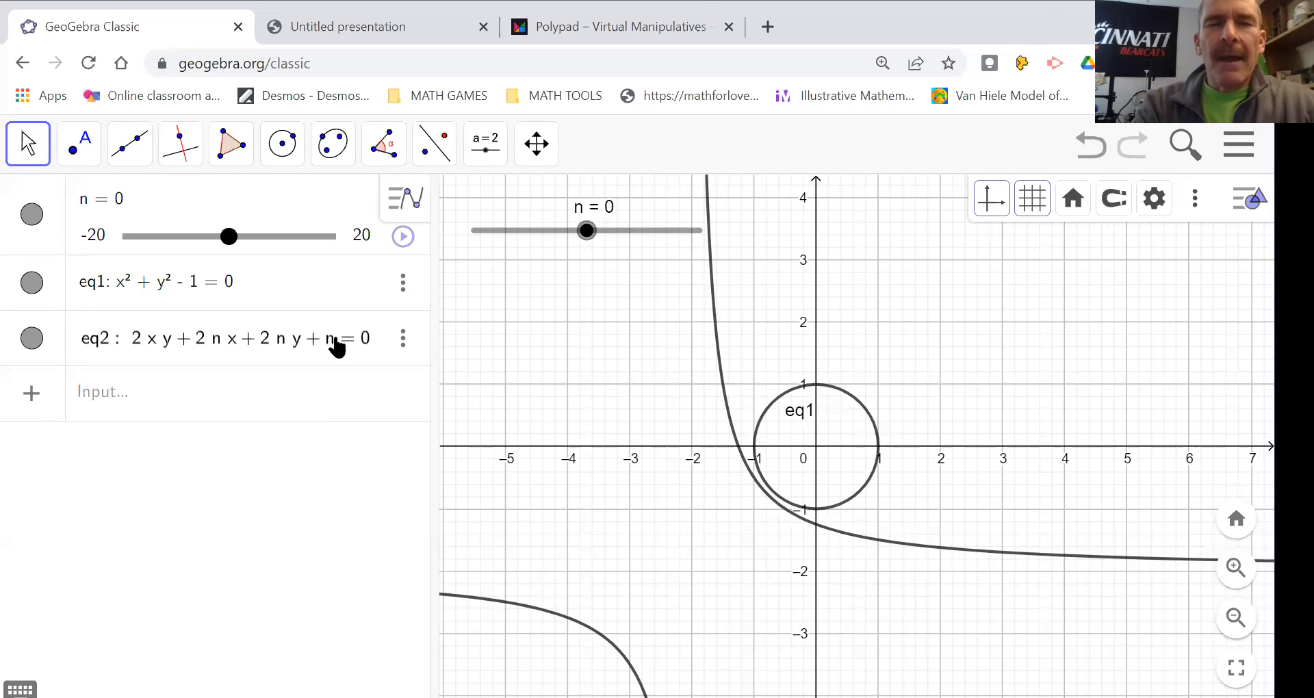
pyautogui.write('^2')
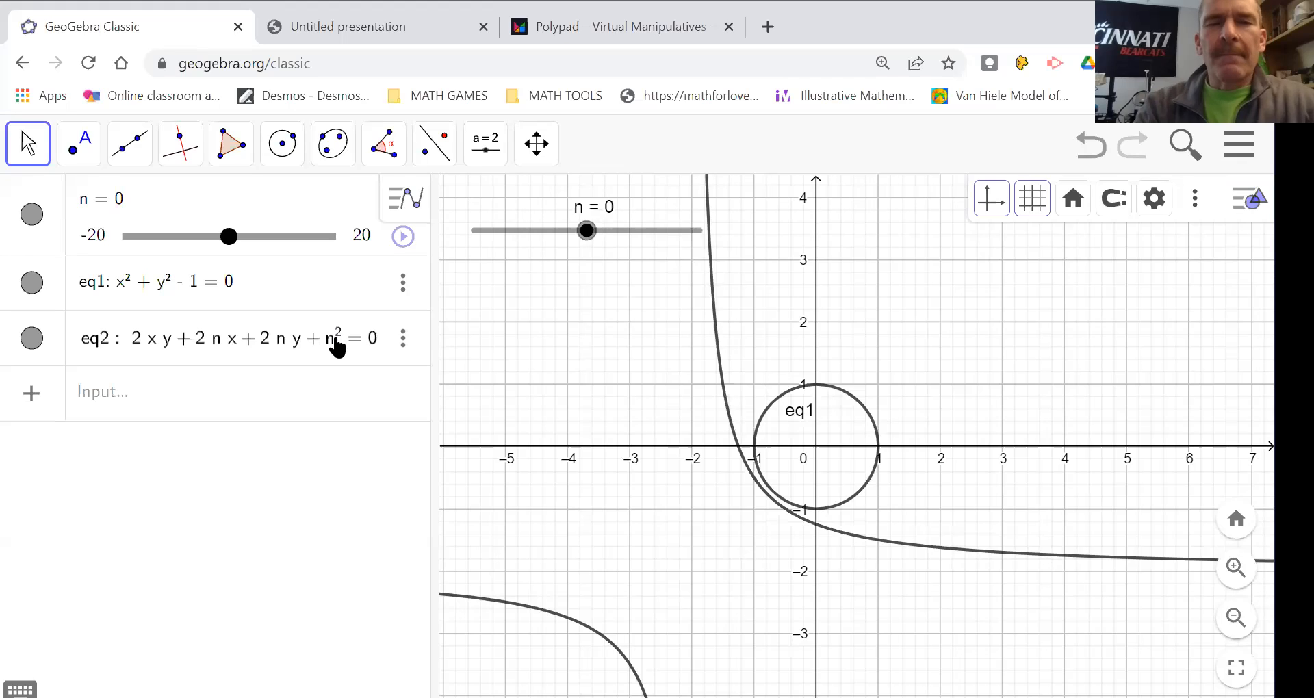
pyautogui.press('Right')
pyautogui.write('+ ')
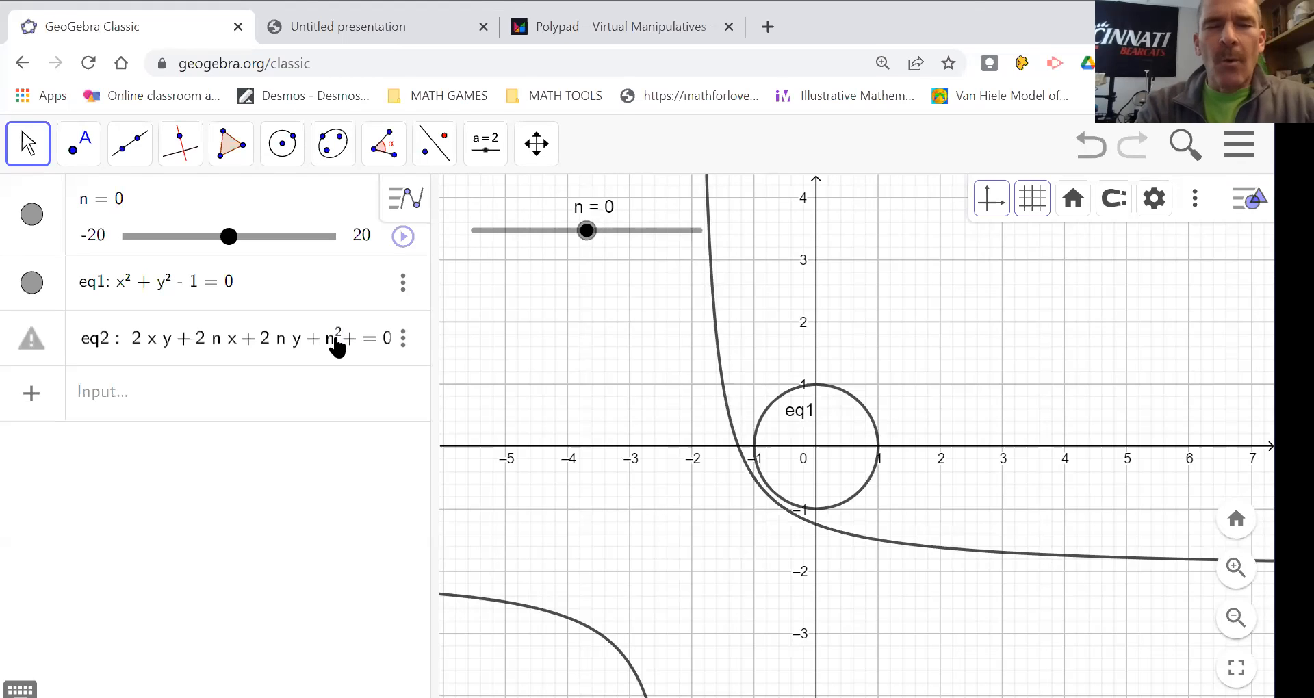
pyautogui.write('1')
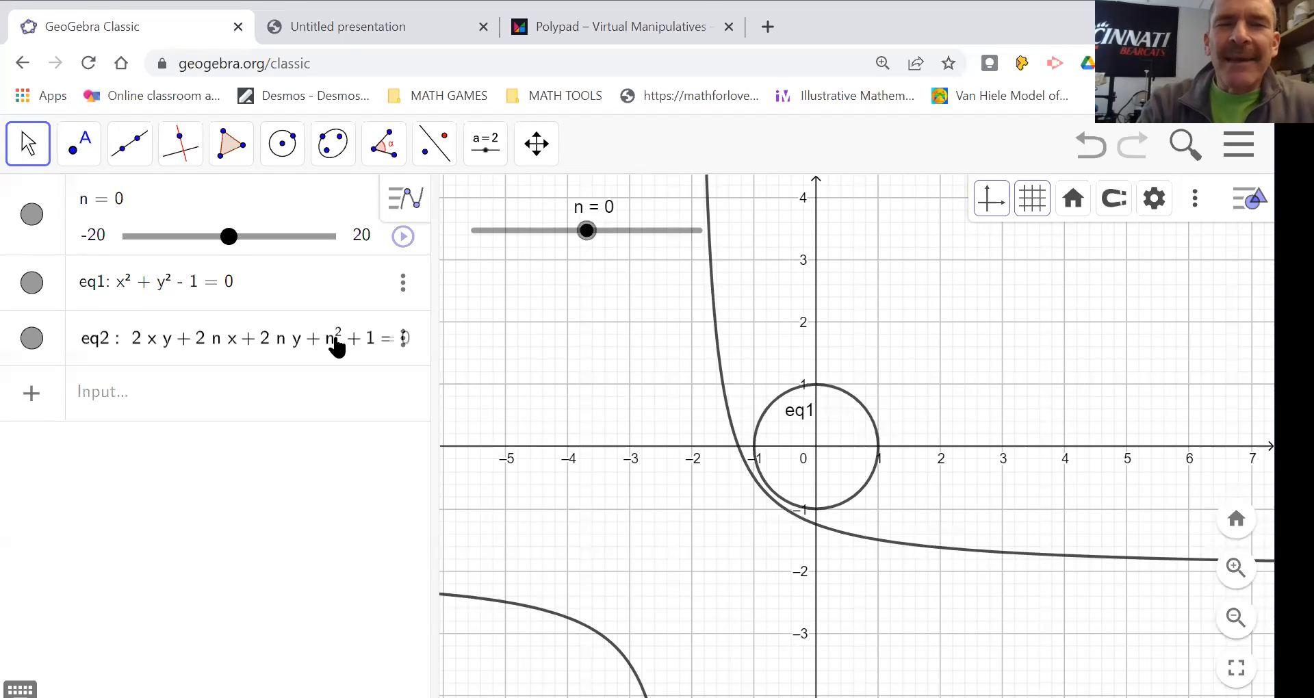
pyautogui.press('Return')
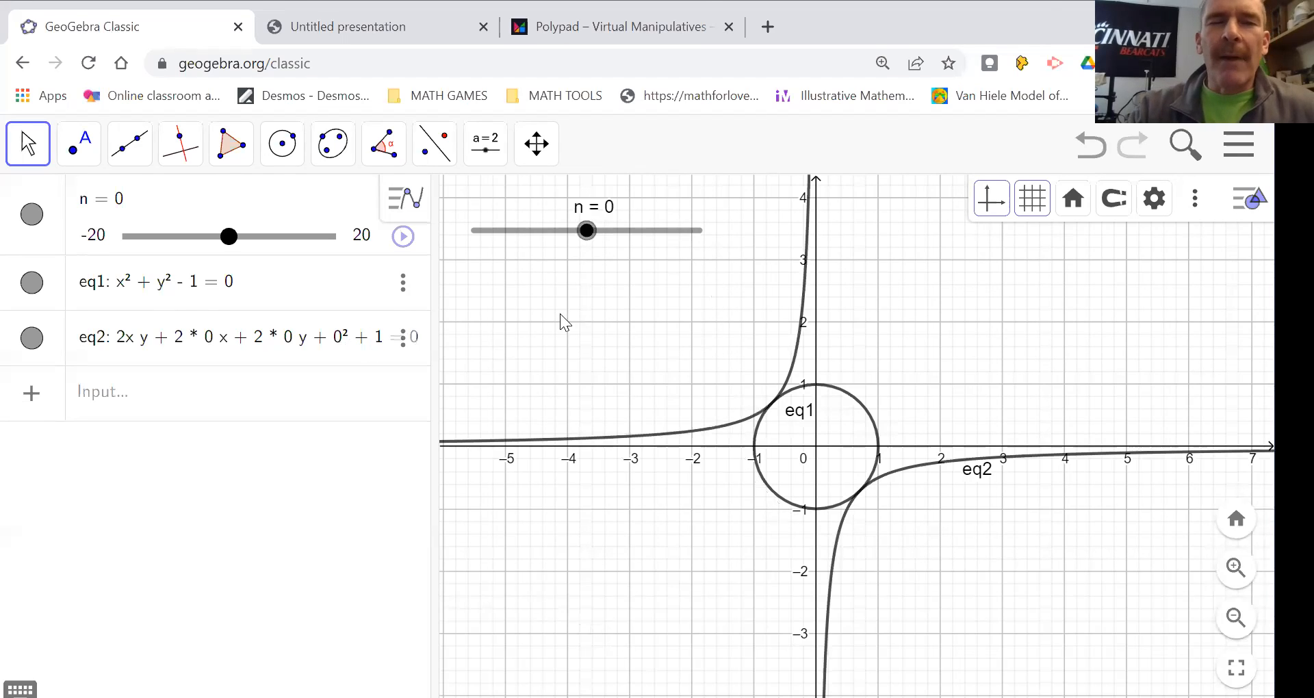
# Color the second equation's curve red and deselect it
pyautogui.click(803, 325)
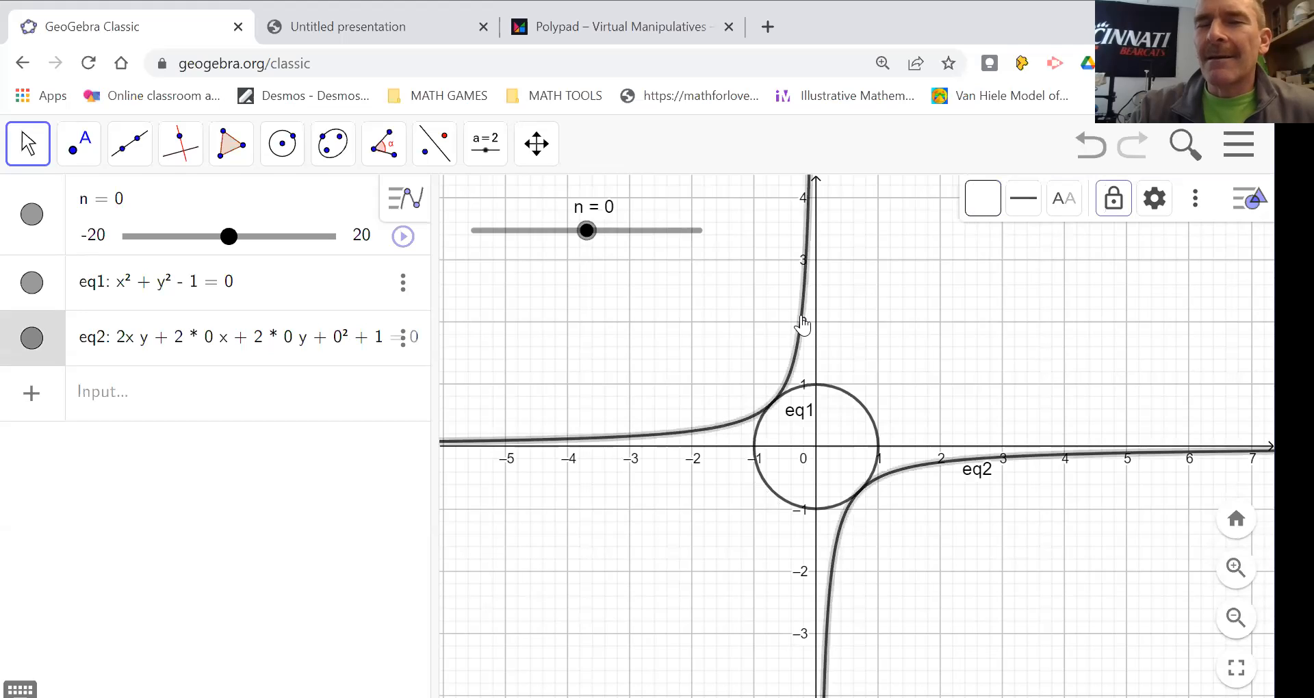
pyautogui.click(977, 208)
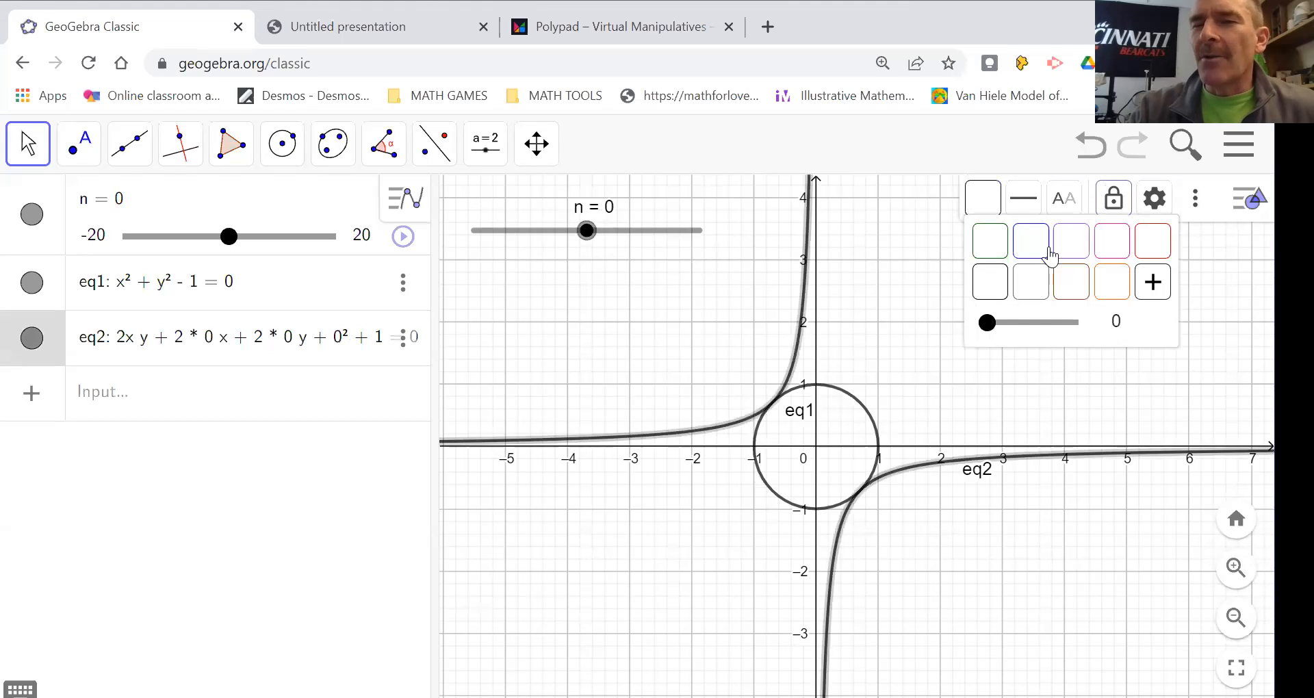
pyautogui.click(1150, 238)
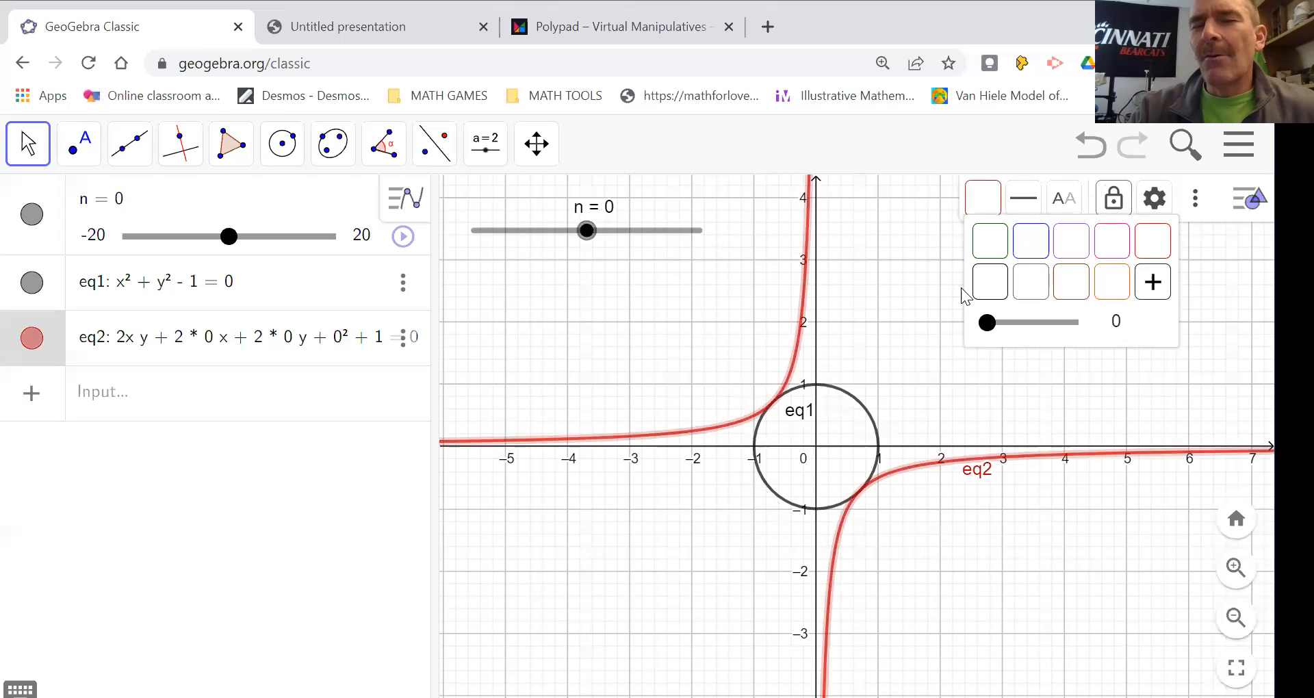
pyautogui.click(951, 386)
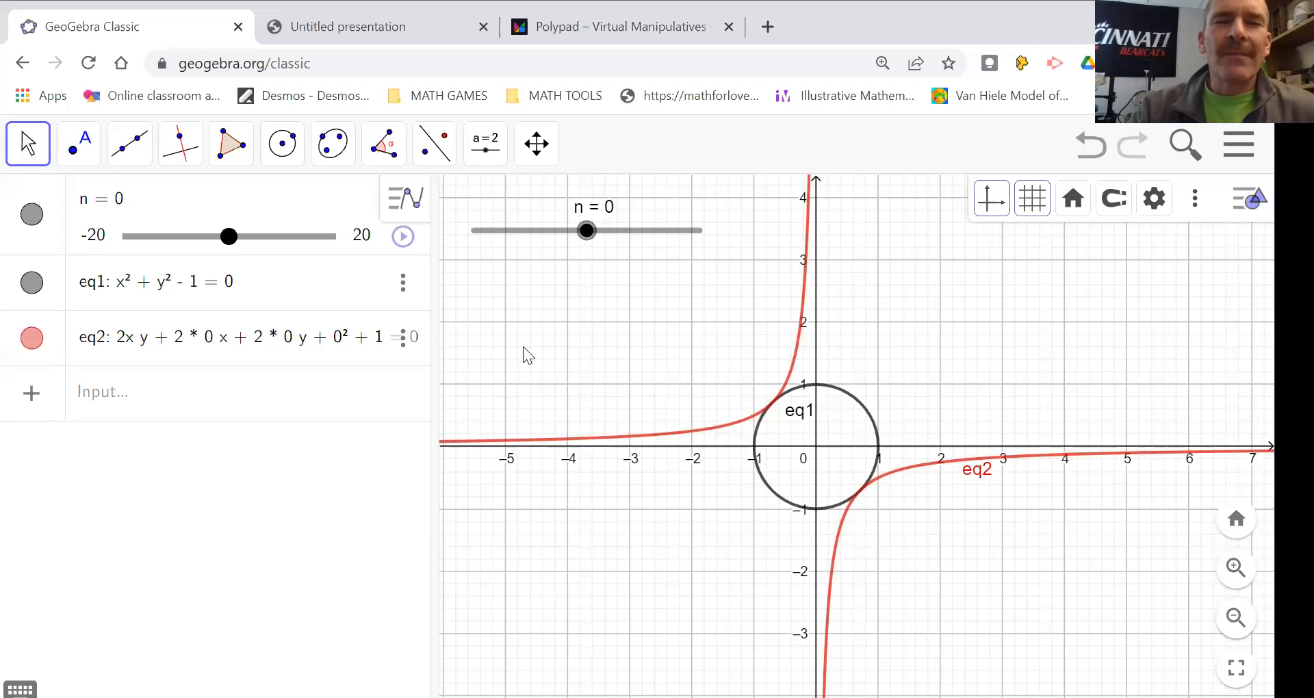
# Turn on the trace for the red hyperbola and reduce its line thickness to the minimum
pyautogui.rightClick(705, 431)
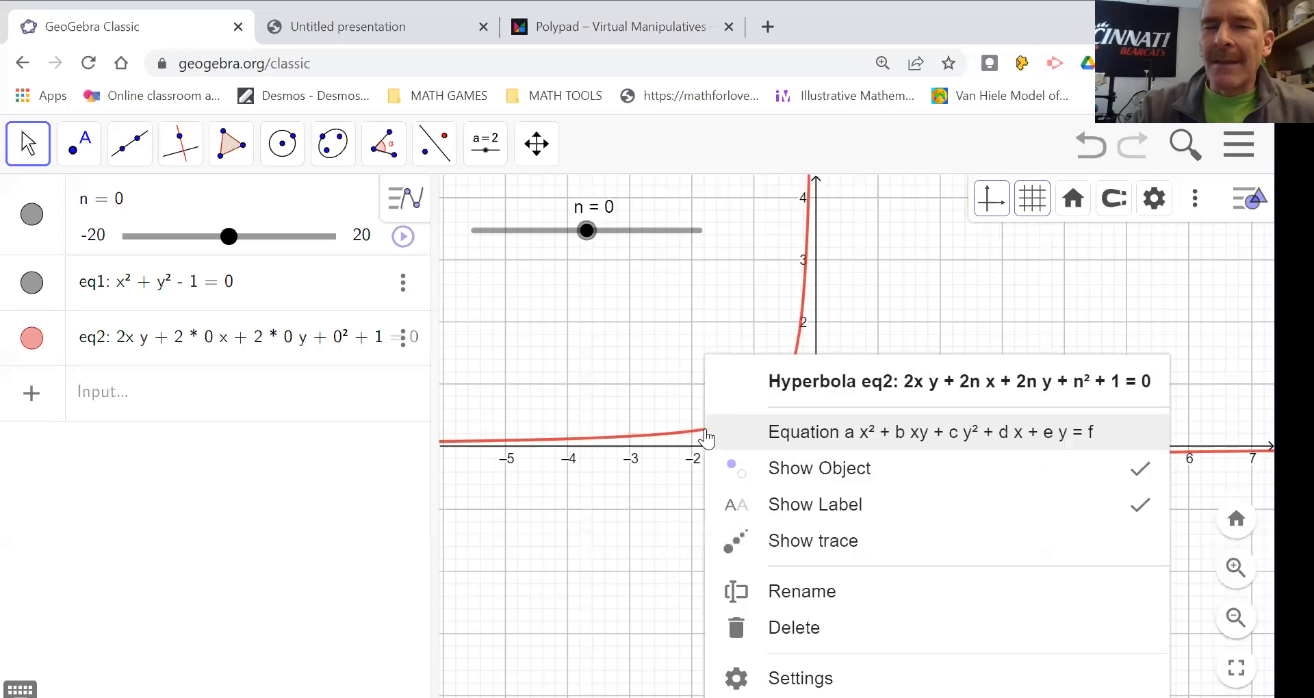
pyautogui.click(783, 544)
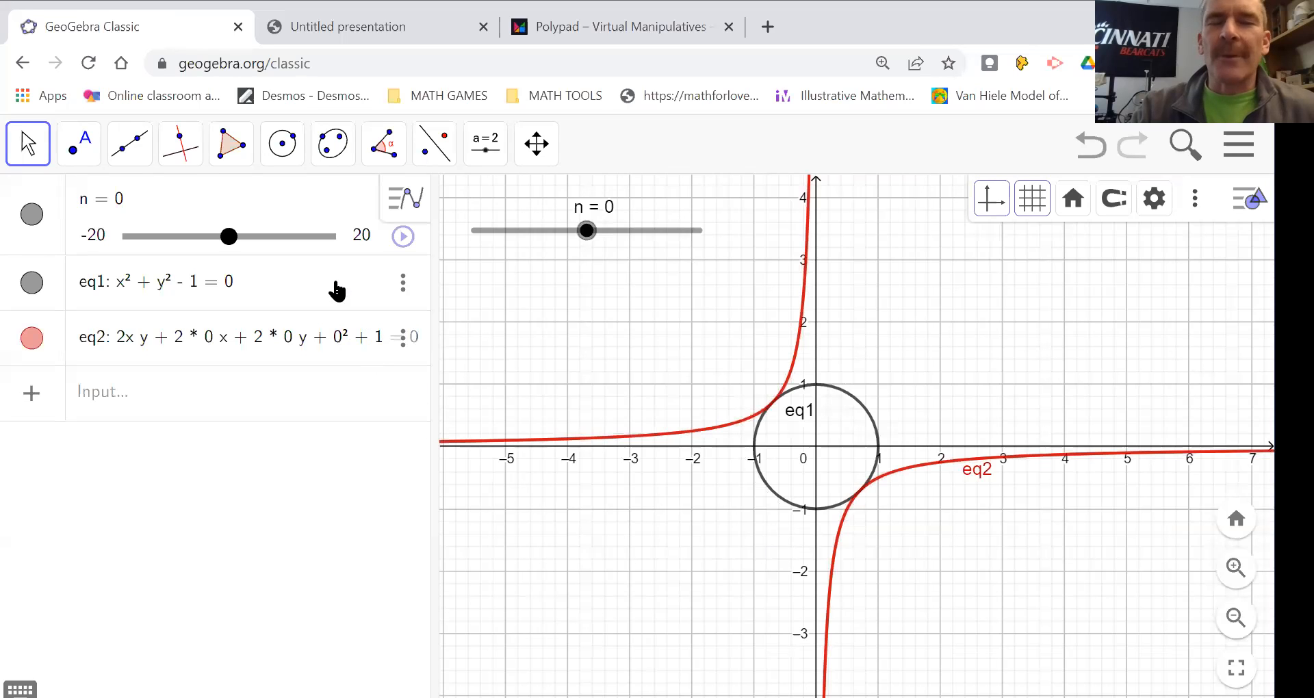
pyautogui.rightClick(808, 282)
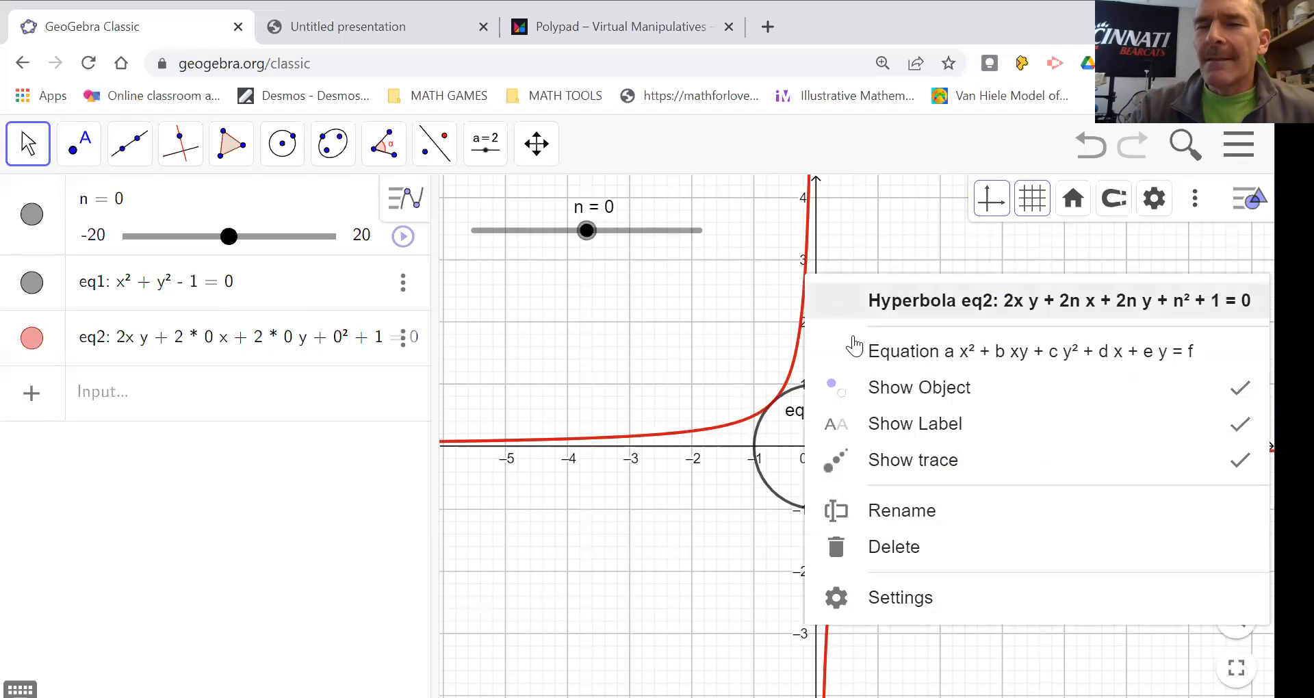
pyautogui.click(807, 249)
pyautogui.click(1039, 209)
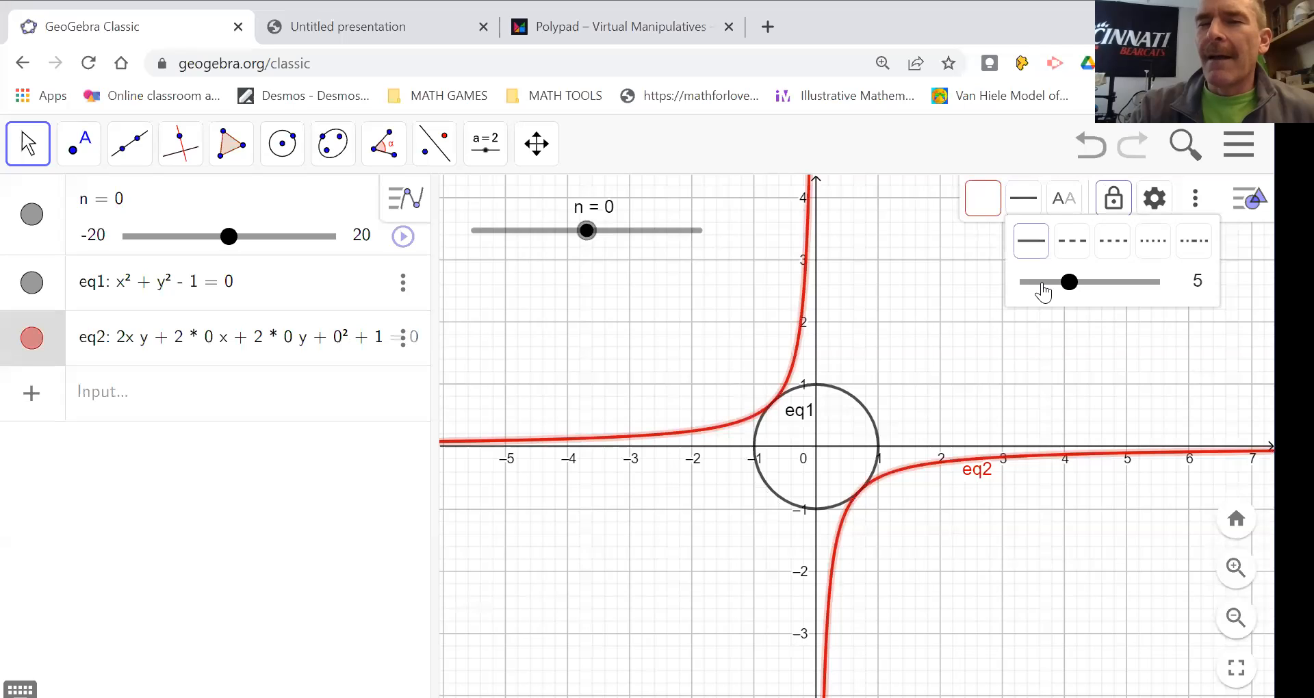
pyautogui.moveTo(1027, 282); pyautogui.dragTo(984, 310)
pyautogui.click(984, 309)
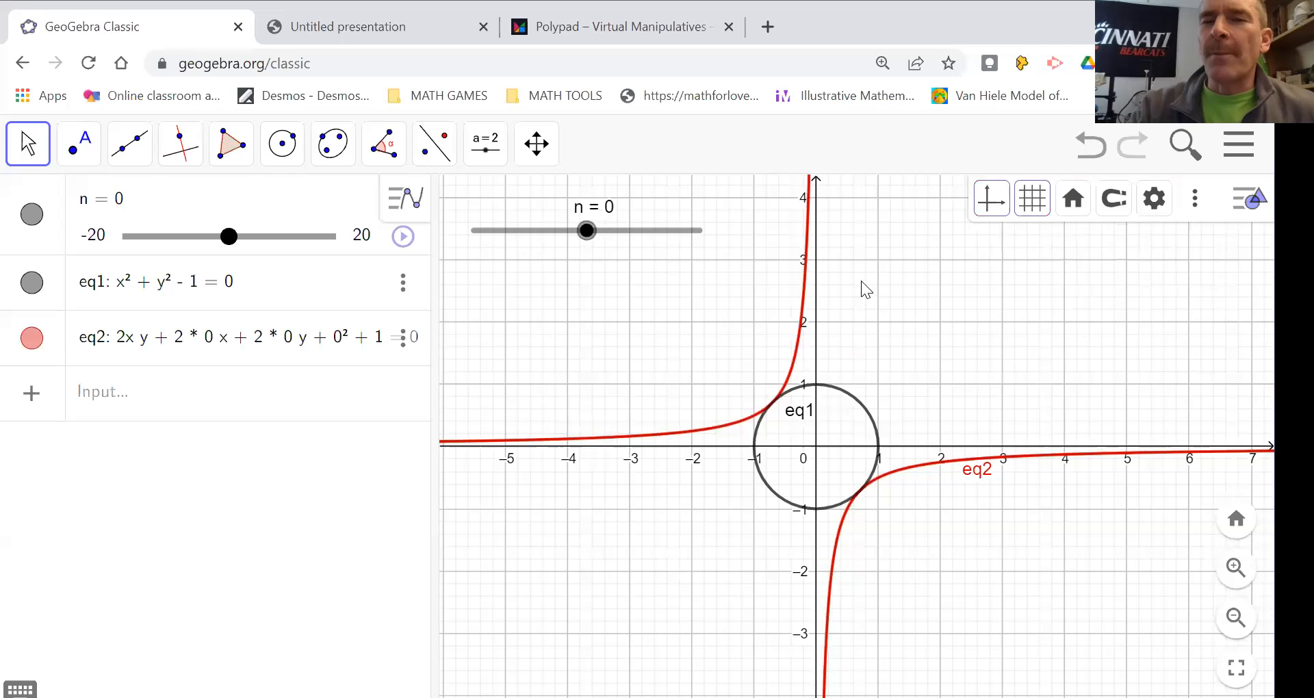
pyautogui.moveTo(768, 294); pyautogui.dragTo(745, 305)
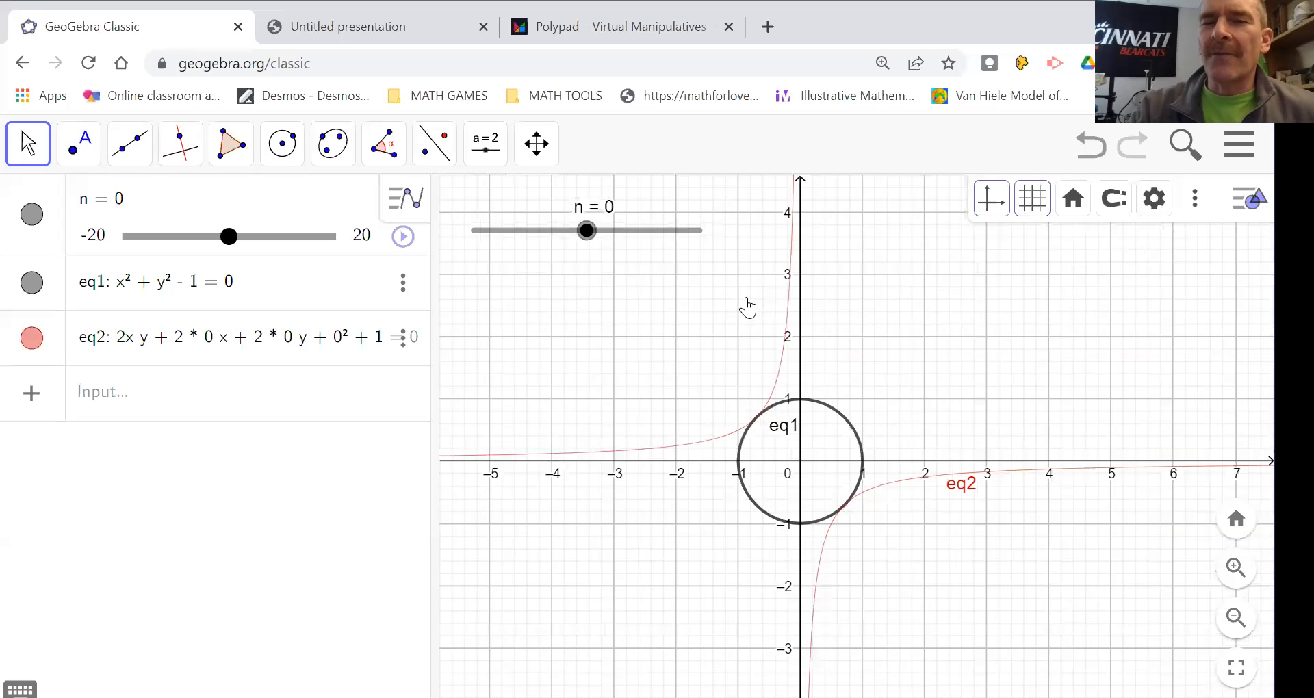
# Hide the grid, then animate n to trace the family of red curves around the circle and pause the animation
pyautogui.click(1027, 201)
pyautogui.click(1039, 241)
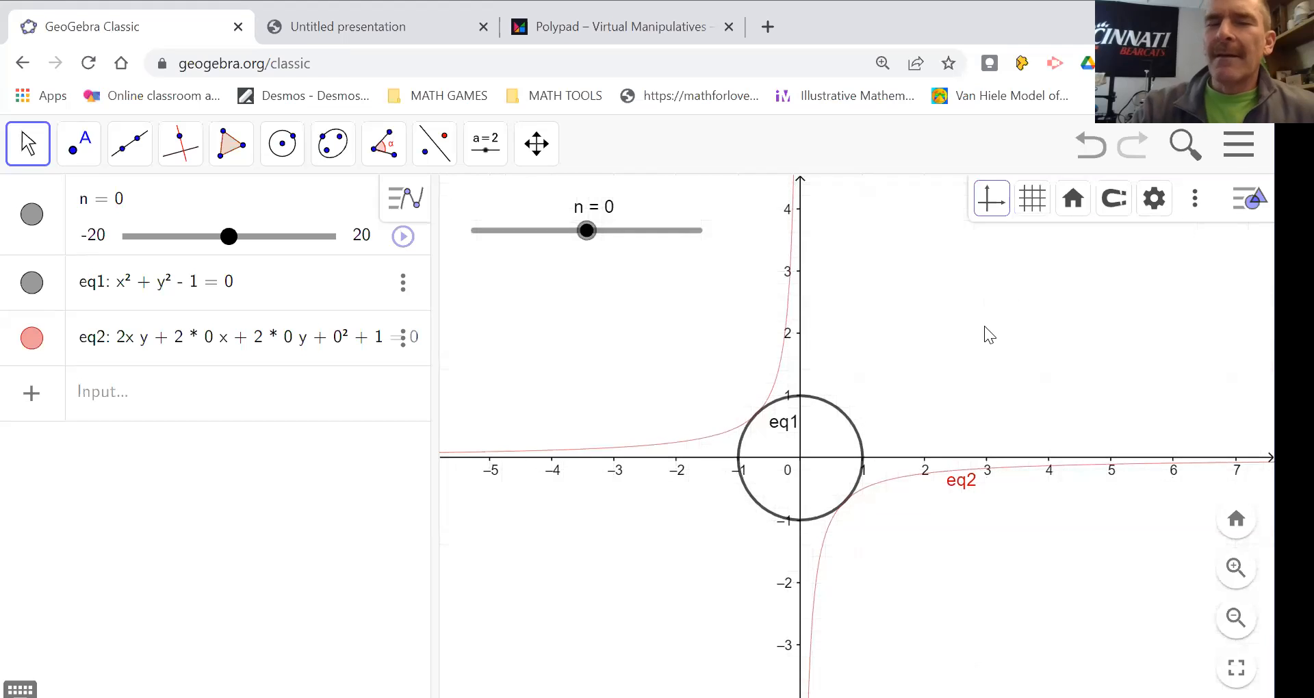
pyautogui.click(404, 238)
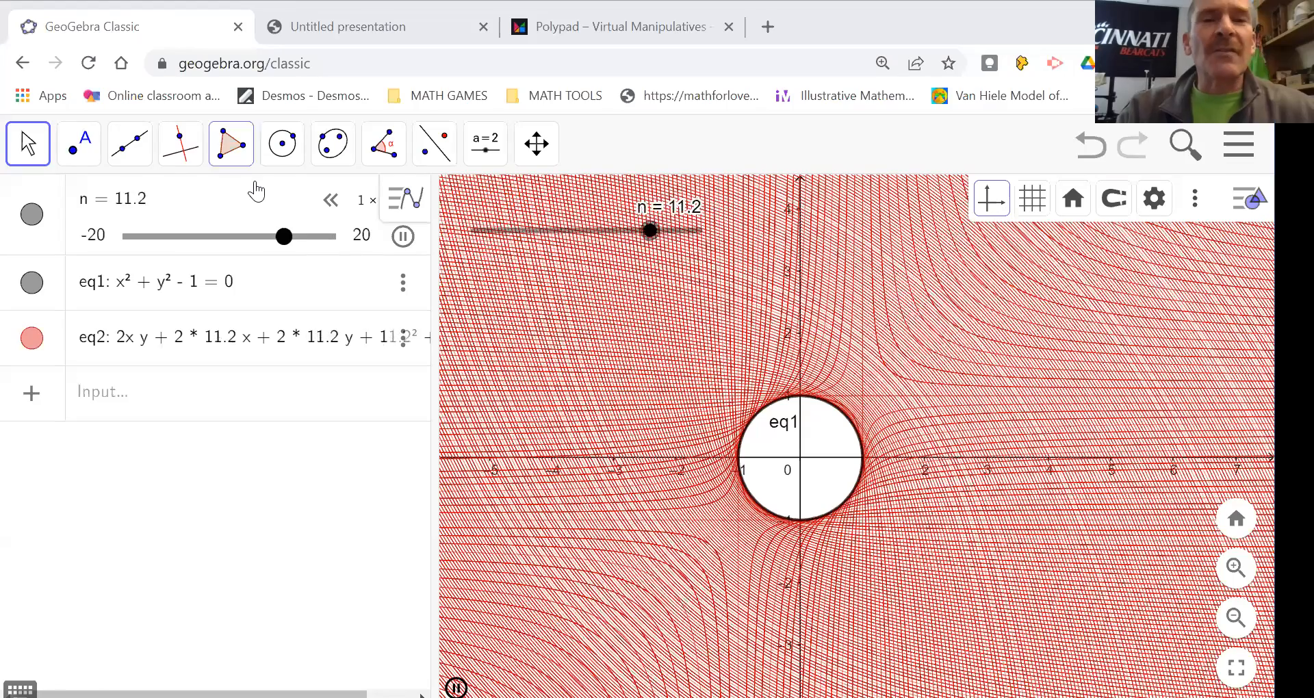
pyautogui.click(403, 237)
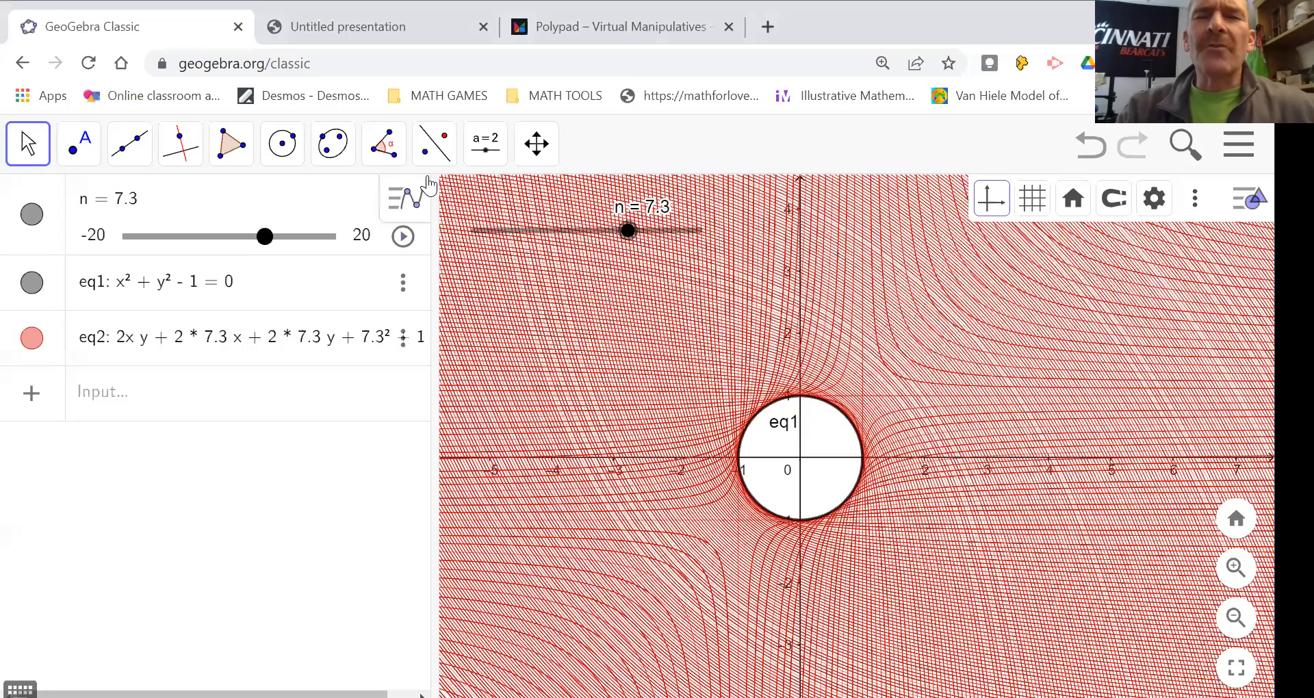
# Switch to Polypad and delete all the algebra tiles on the canvas
pyautogui.click(549, 27)
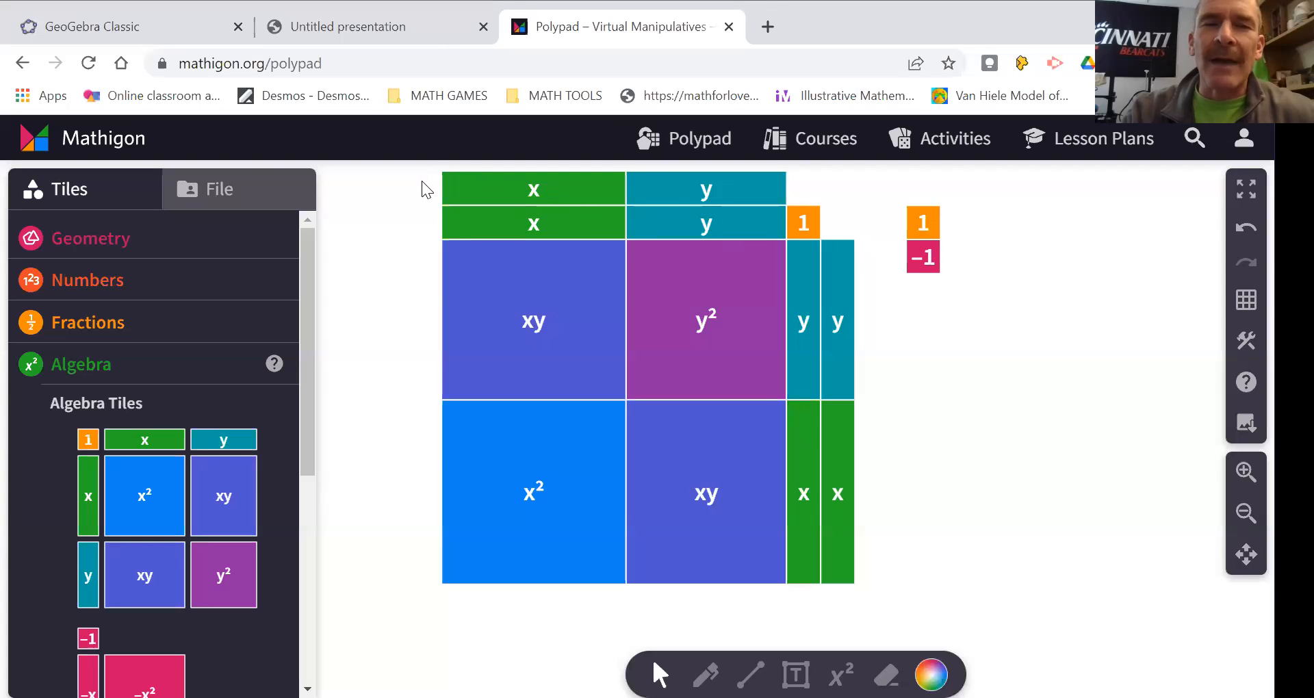
pyautogui.moveTo(422, 182); pyautogui.dragTo(652, 432)
pyautogui.moveTo(708, 483); pyautogui.dragTo(956, 575)
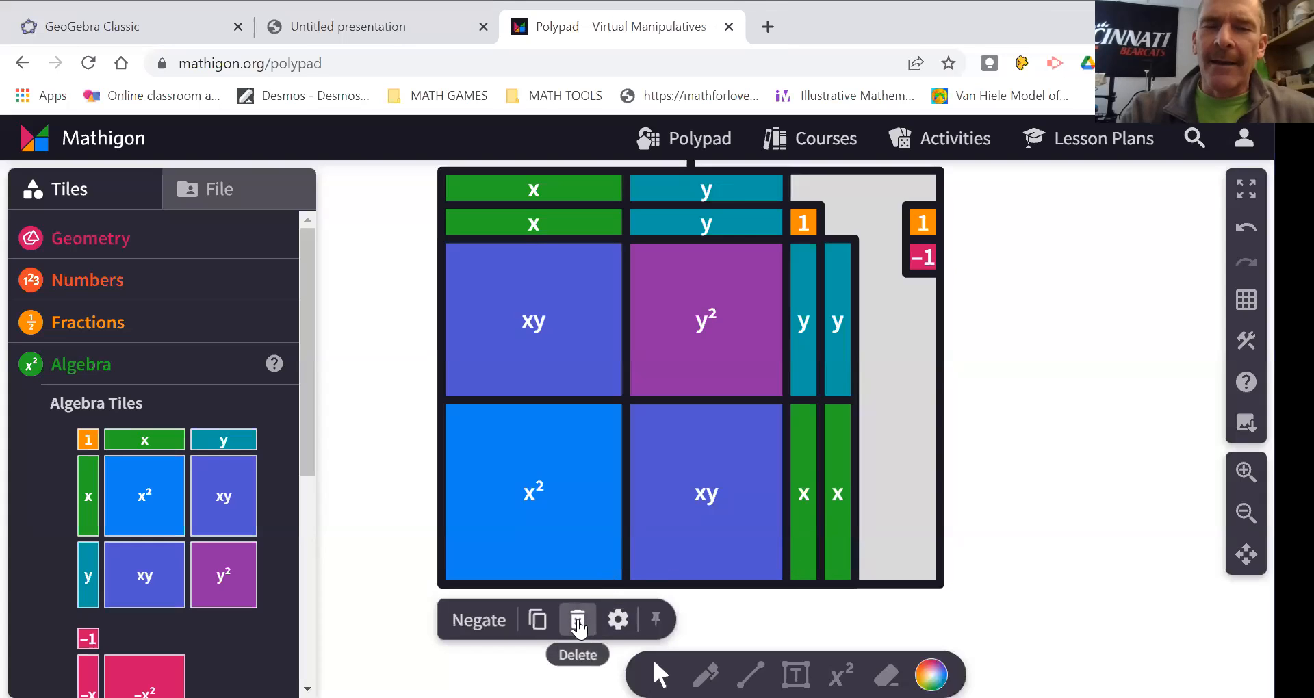
pyautogui.click(579, 625)
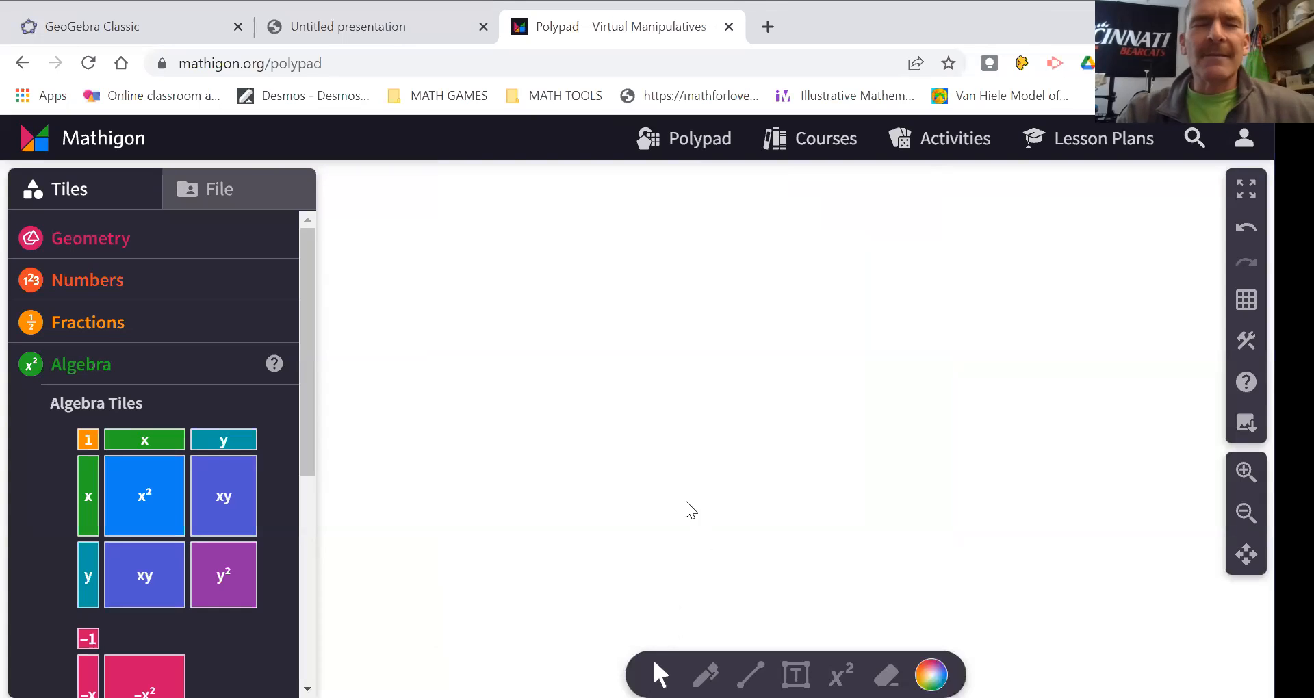
# Place two x² tiles side by side and a y² tile diagonally off the upper-right corner of the pair
pyautogui.moveTo(139, 507); pyautogui.dragTo(511, 425)
pyautogui.moveTo(138, 493); pyautogui.dragTo(715, 404)
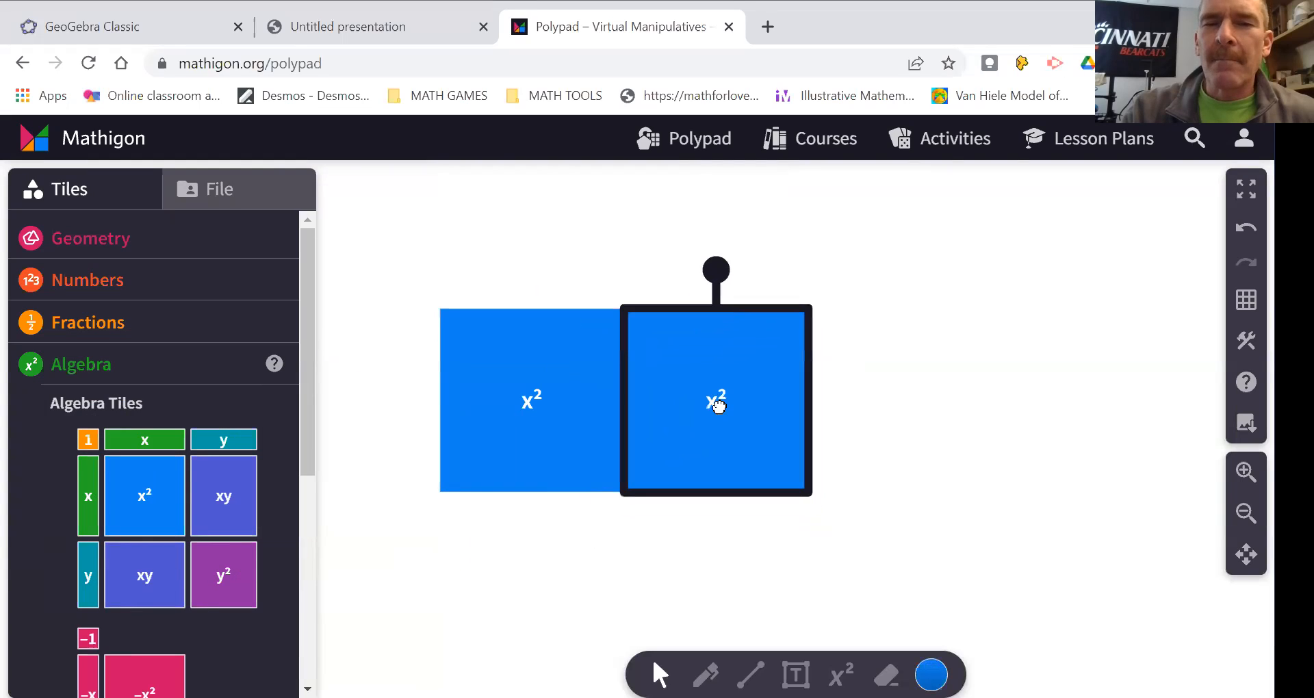
pyautogui.moveTo(228, 583); pyautogui.dragTo(890, 230)
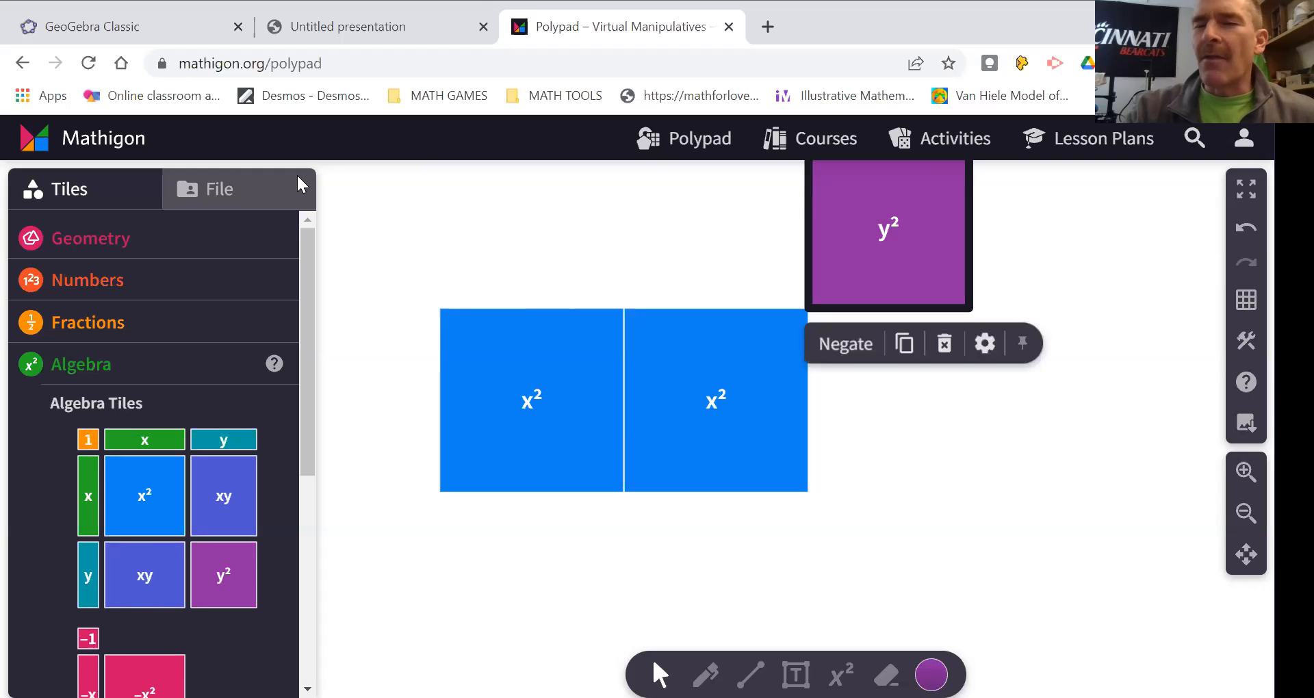
pyautogui.click(1245, 556)
pyautogui.moveTo(1038, 452); pyautogui.dragTo(1045, 544)
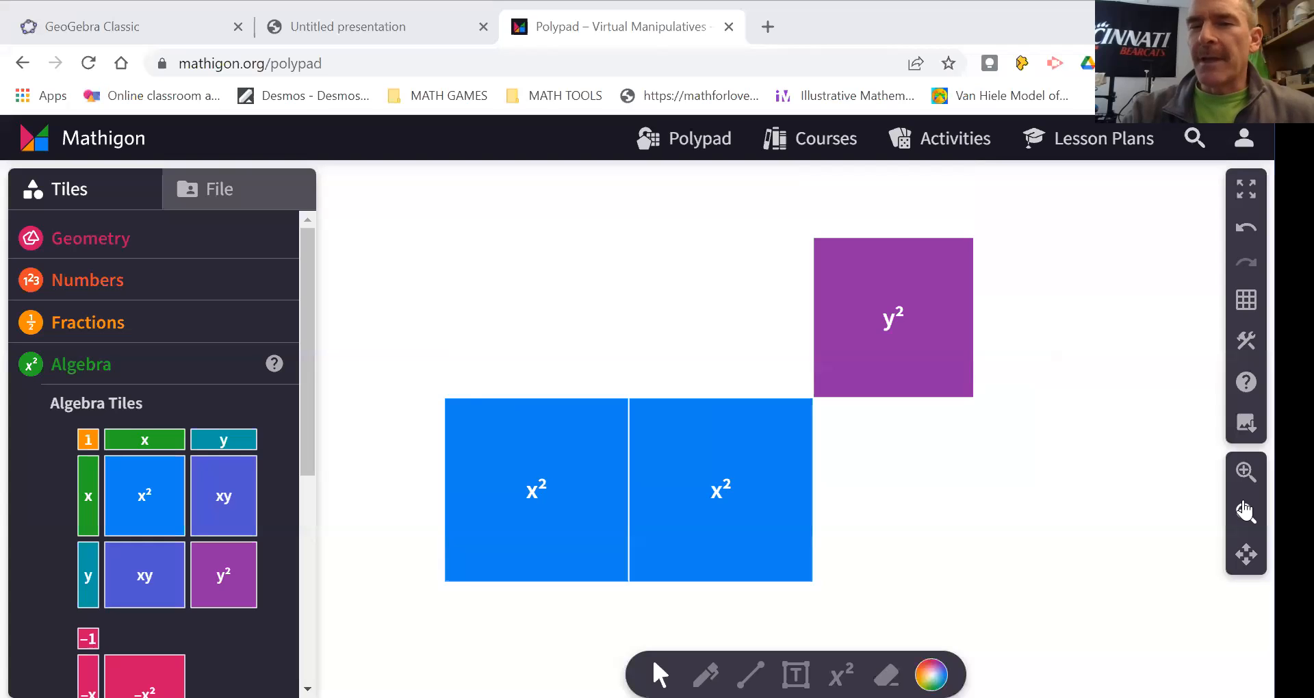
pyautogui.click(1244, 510)
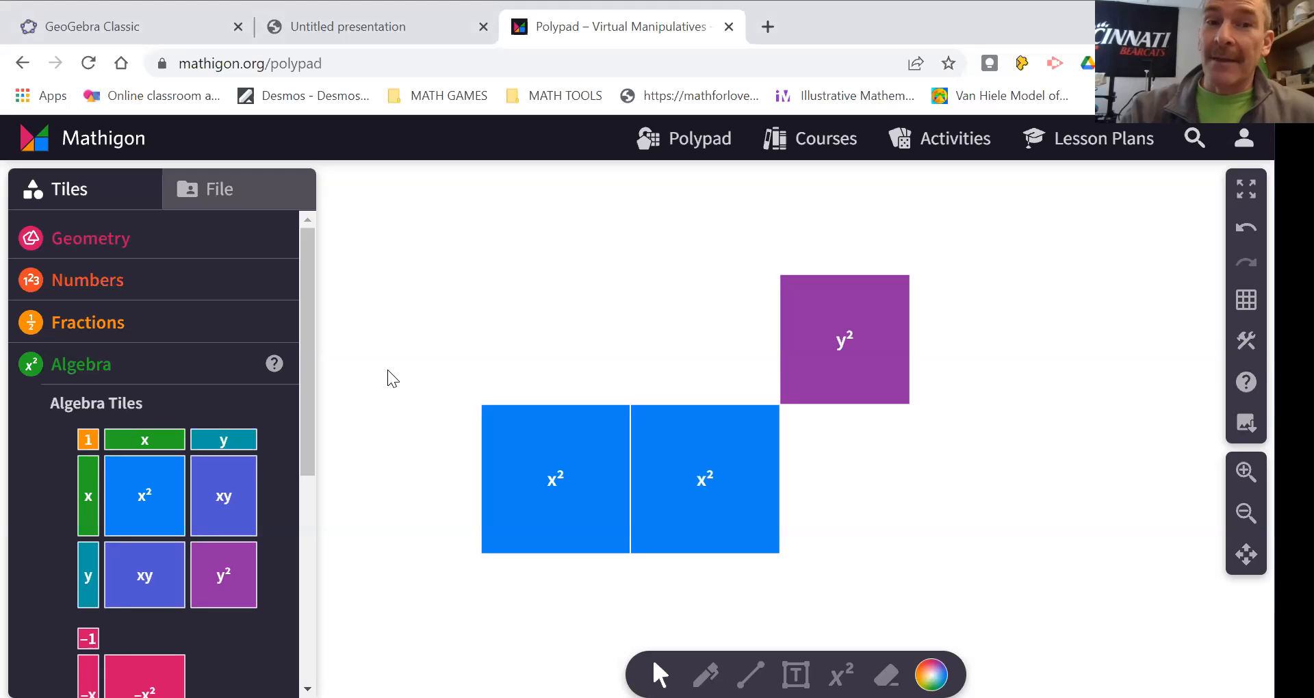
# Complete the square with two more x² tiles and four xy tiles, and add a −1 tile at its upper-right corner
pyautogui.moveTo(155, 492); pyautogui.dragTo(558, 627)
pyautogui.moveTo(138, 499); pyautogui.dragTo(707, 627)
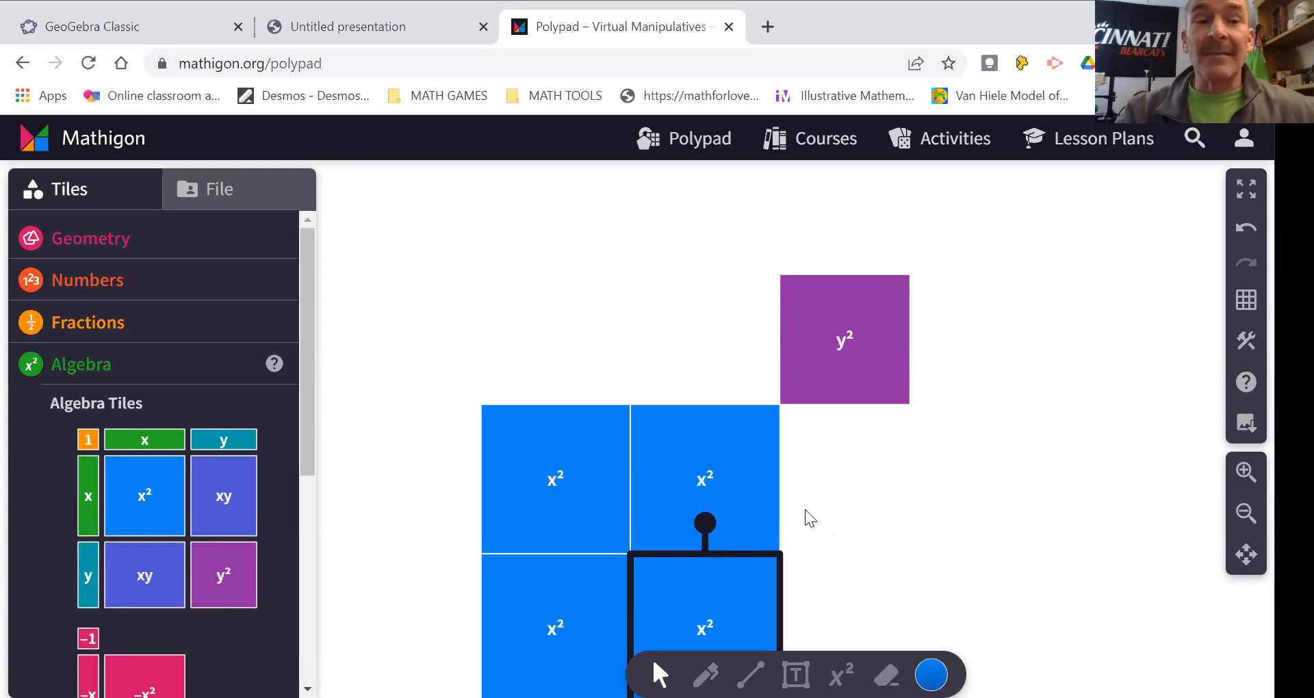
pyautogui.moveTo(142, 587); pyautogui.dragTo(564, 349)
pyautogui.moveTo(143, 572); pyautogui.dragTo(698, 342)
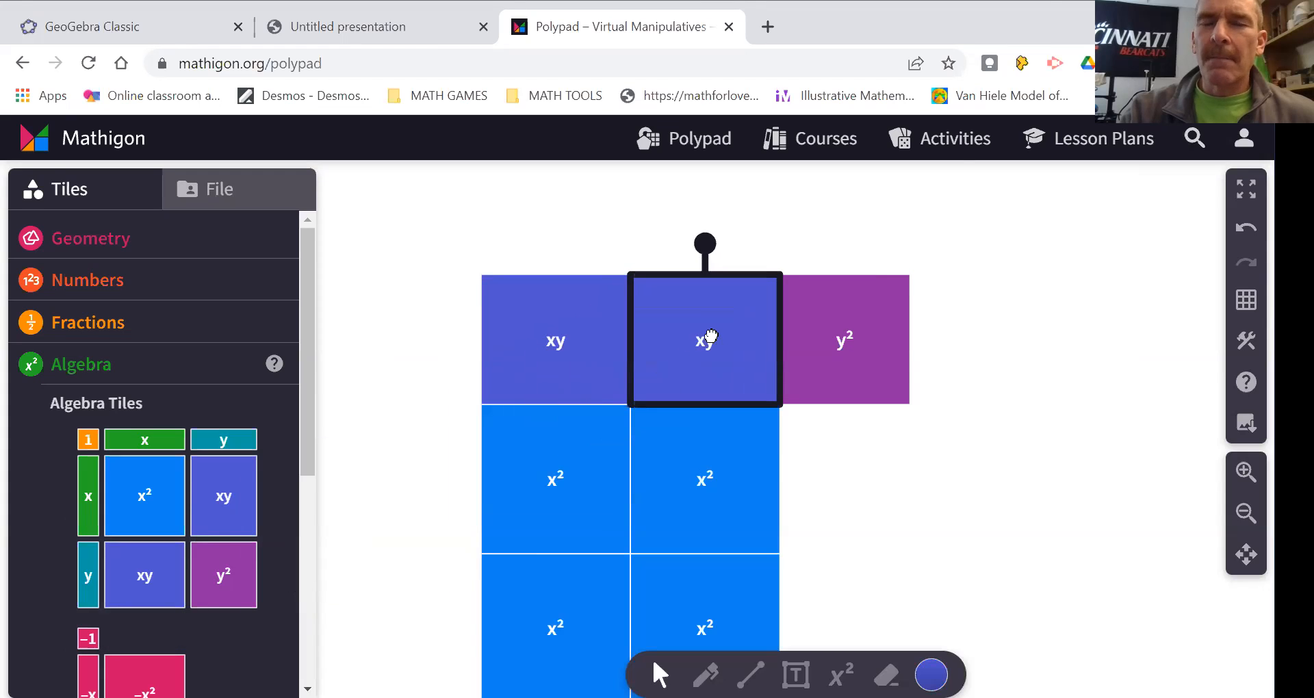
pyautogui.moveTo(217, 519); pyautogui.dragTo(846, 479)
pyautogui.moveTo(204, 480); pyautogui.dragTo(846, 626)
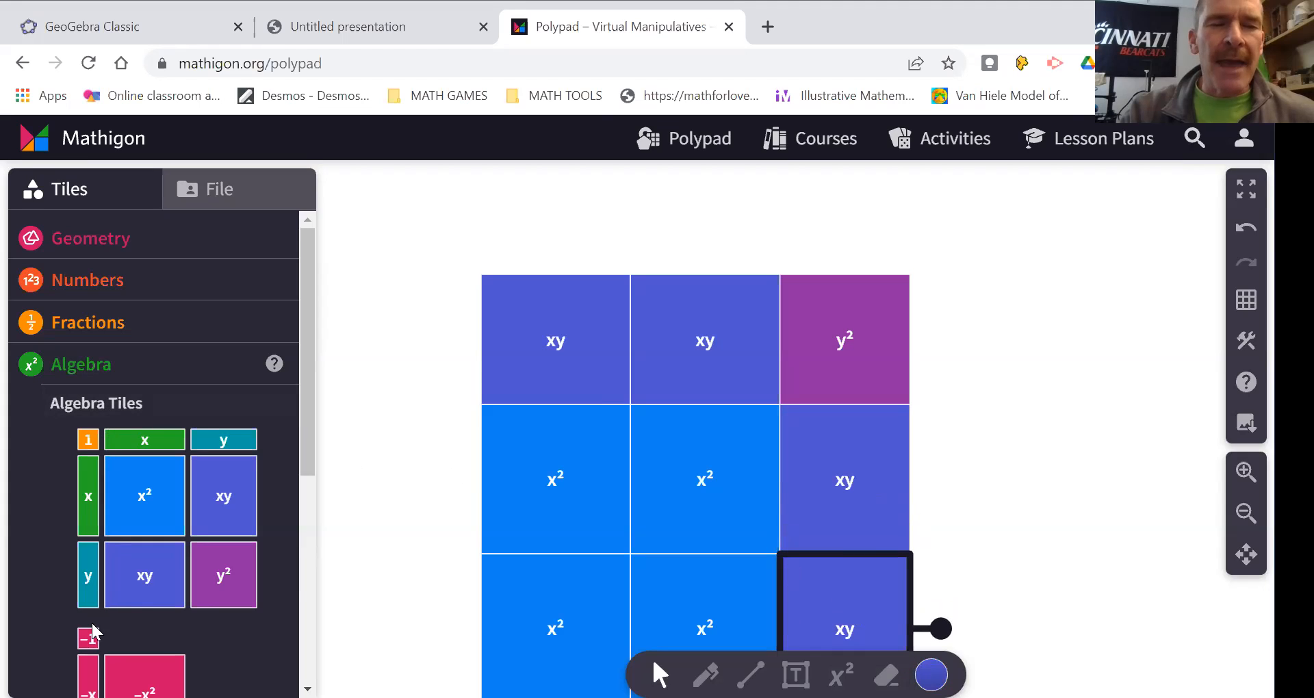
pyautogui.moveTo(88, 633); pyautogui.dragTo(931, 261)
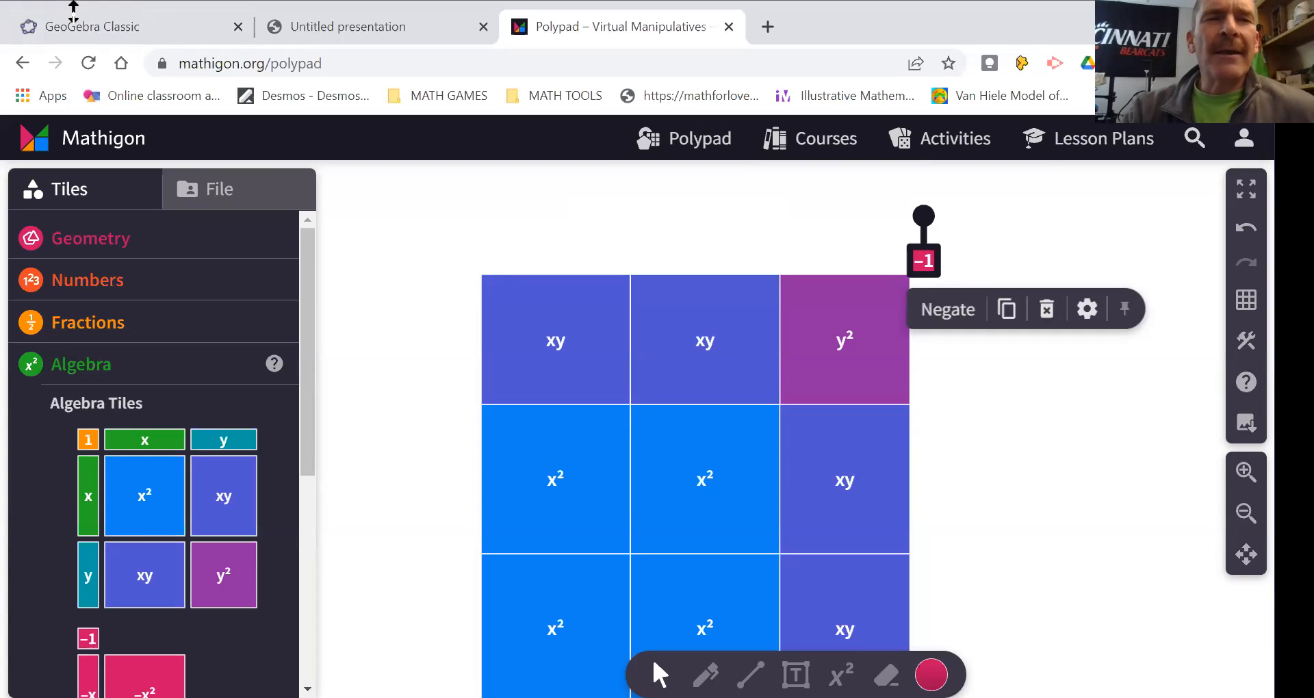
# Switch to GeoGebra, clear the traced curves and change the first equation to 2x² + y² − 1 = 0
pyautogui.click(168, 27)
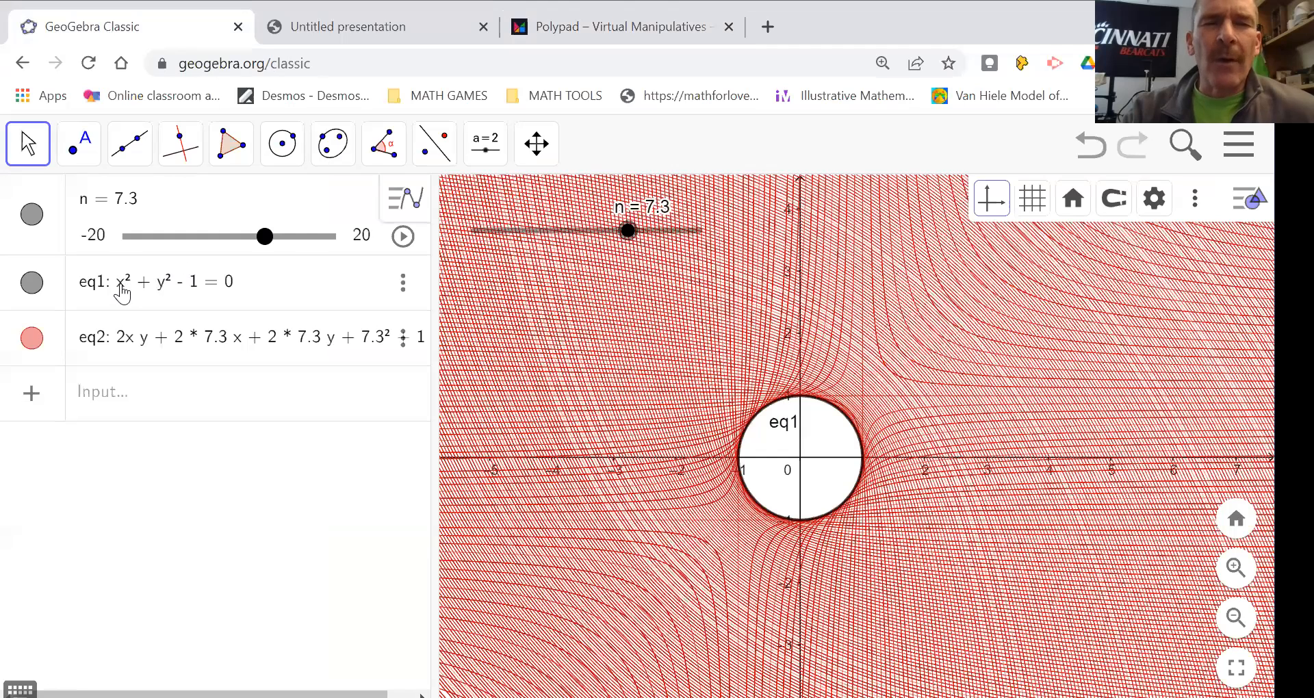
pyautogui.click(121, 285)
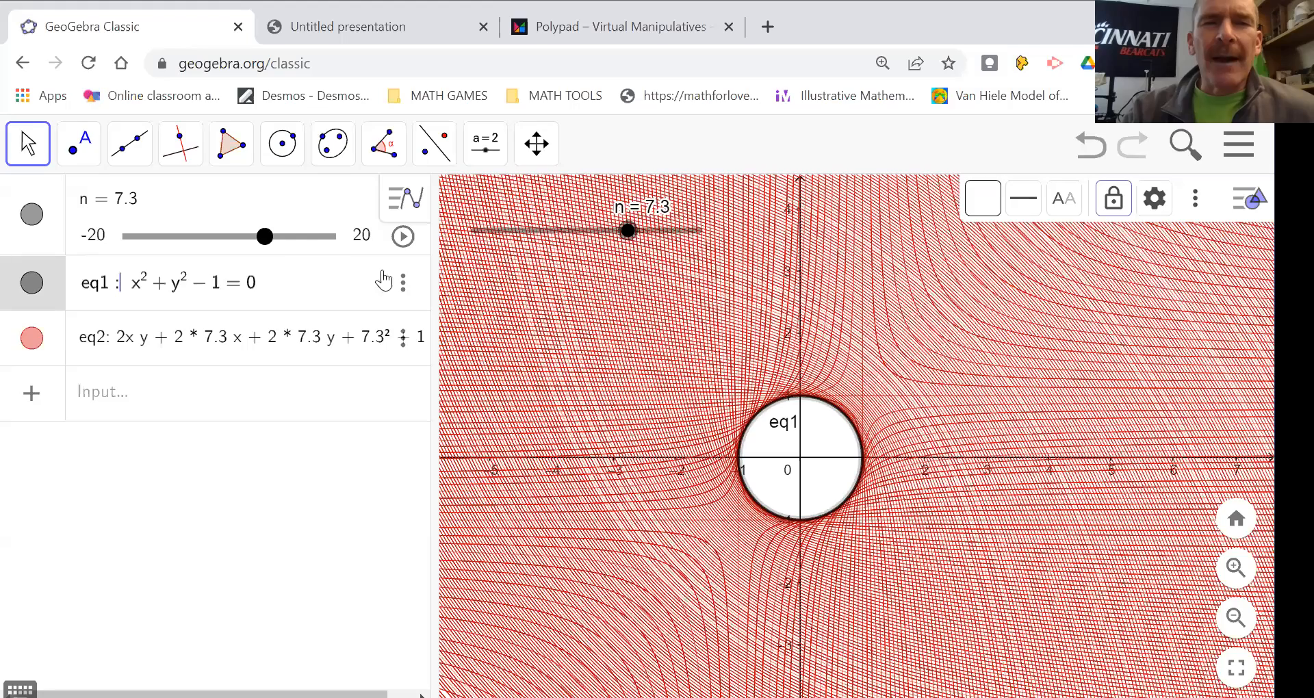
pyautogui.moveTo(729, 345); pyautogui.dragTo(721, 353)
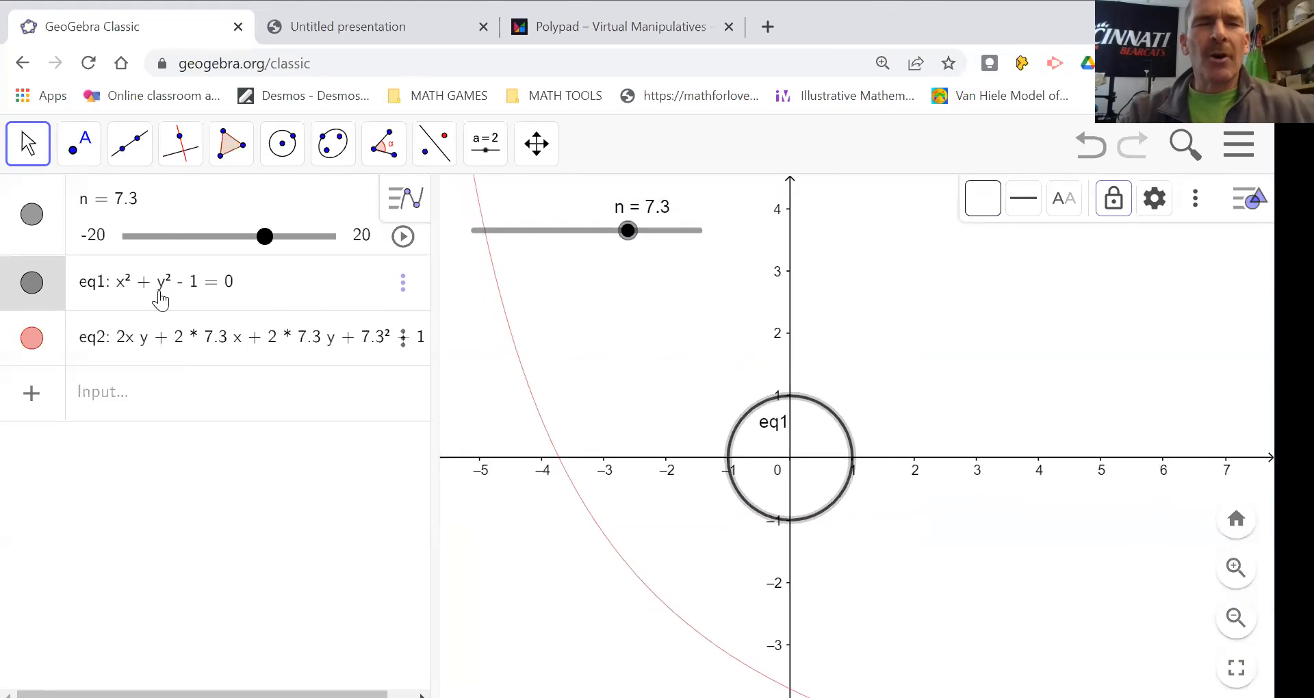
pyautogui.click(116, 291)
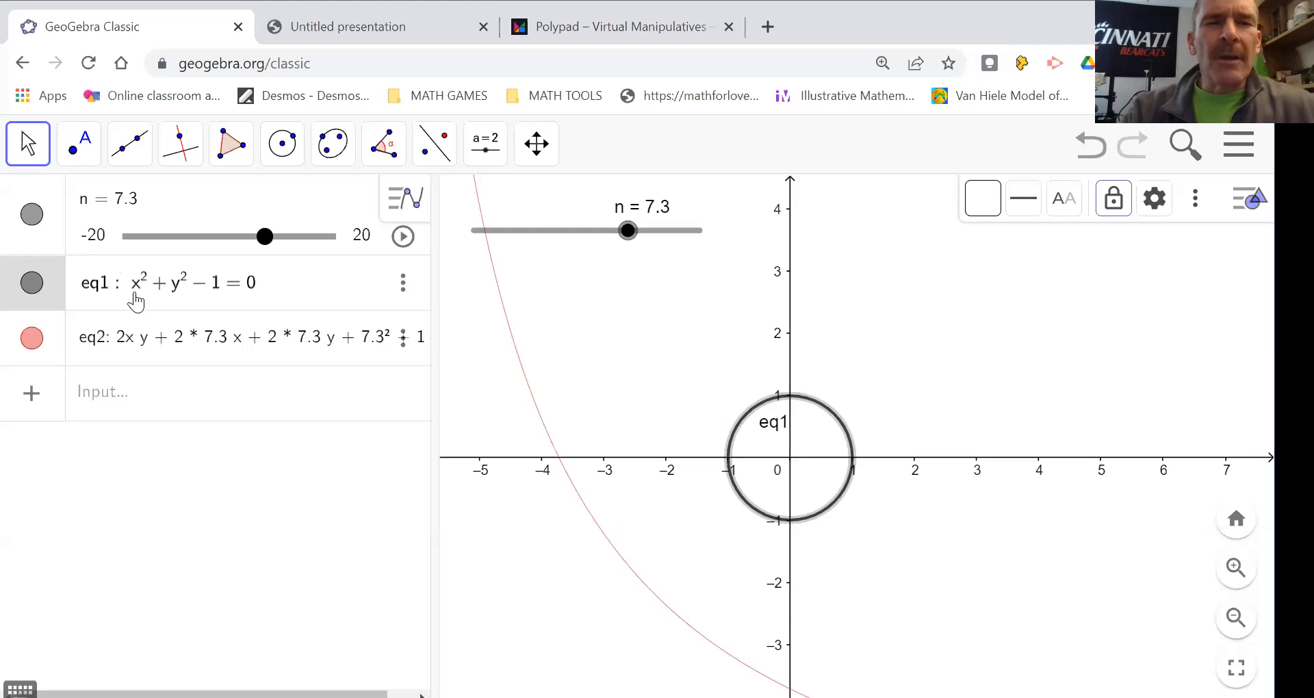
pyautogui.write('2')
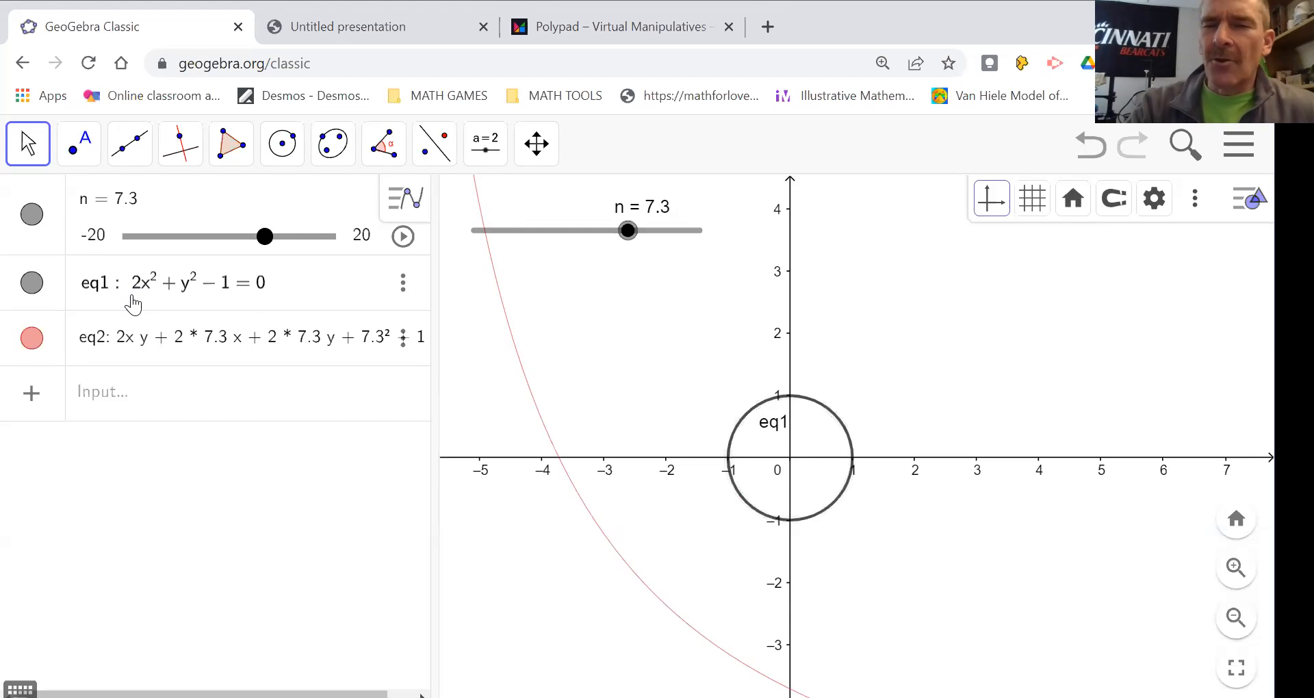
pyautogui.press('Return')
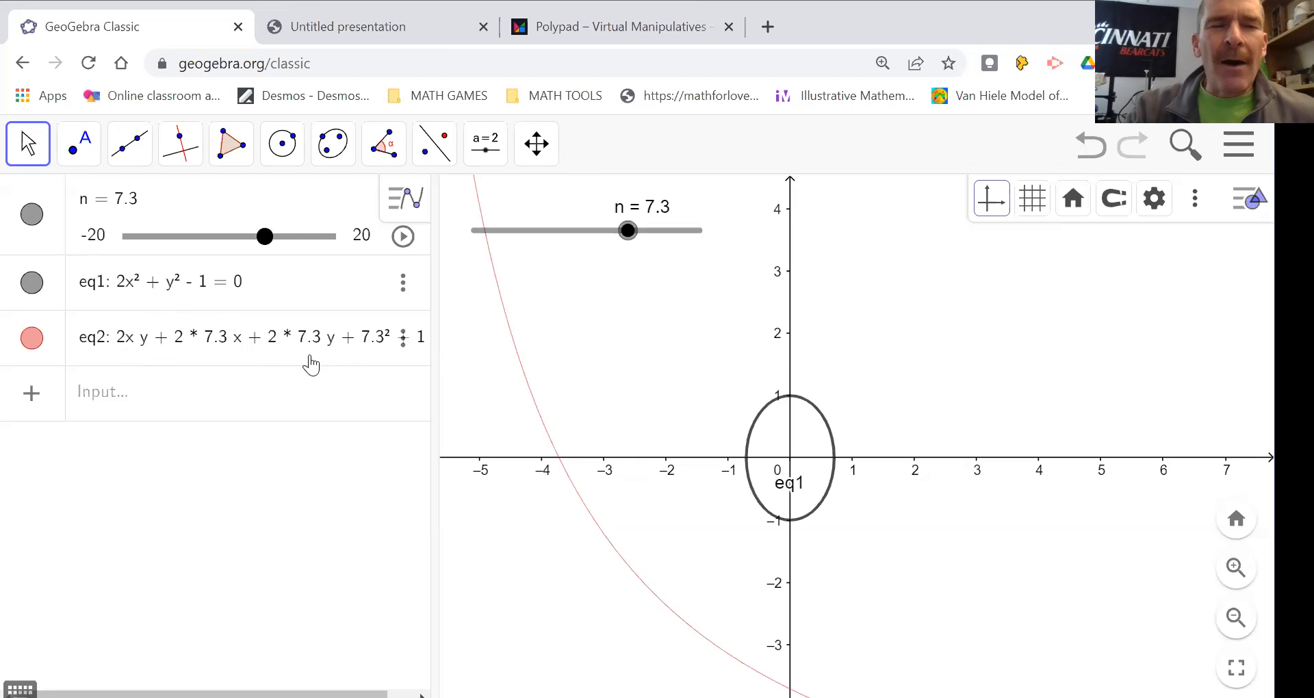
# Widen the equation list and insert 2x² + at the start of the second equation
pyautogui.moveTo(435, 365); pyautogui.dragTo(679, 371)
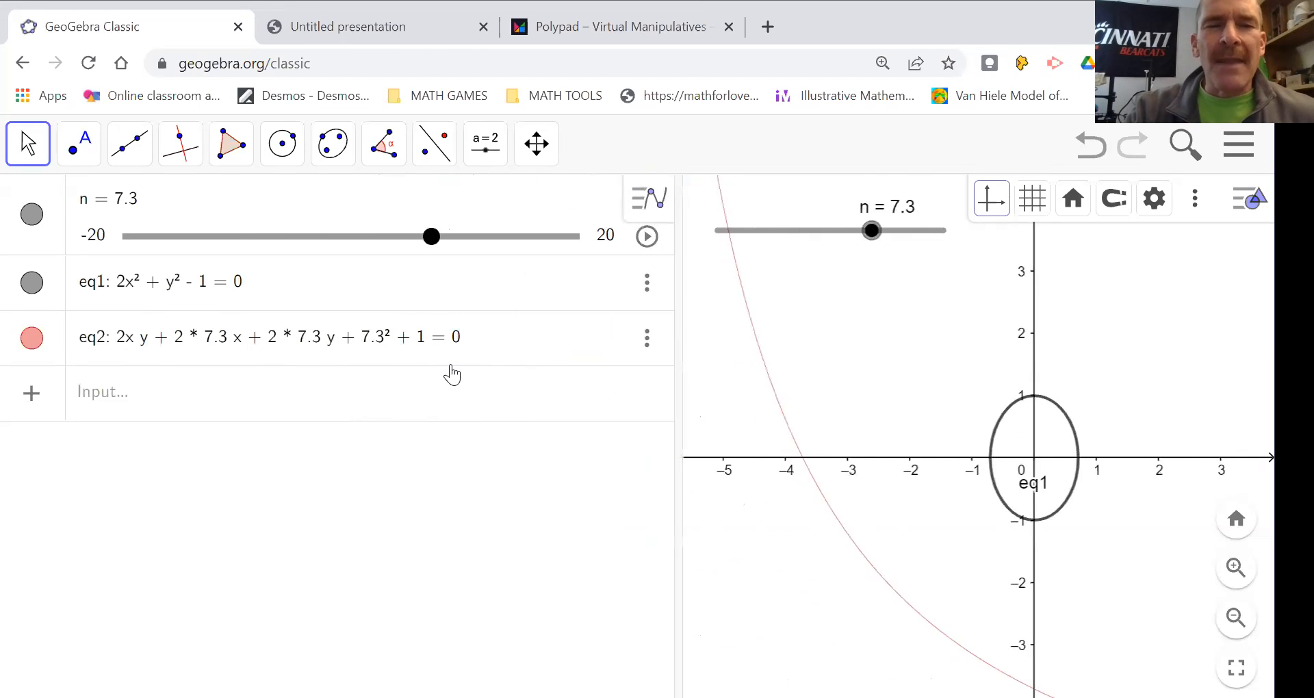
pyautogui.click(172, 340)
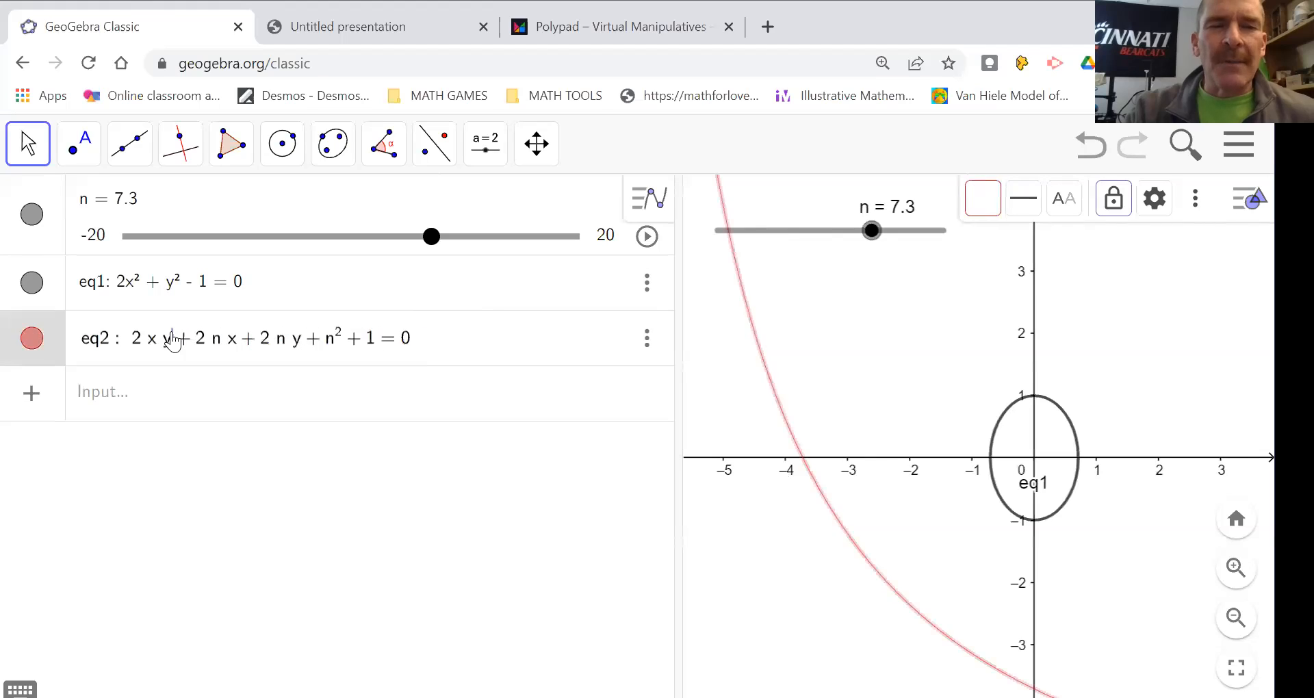
pyautogui.click(126, 338)
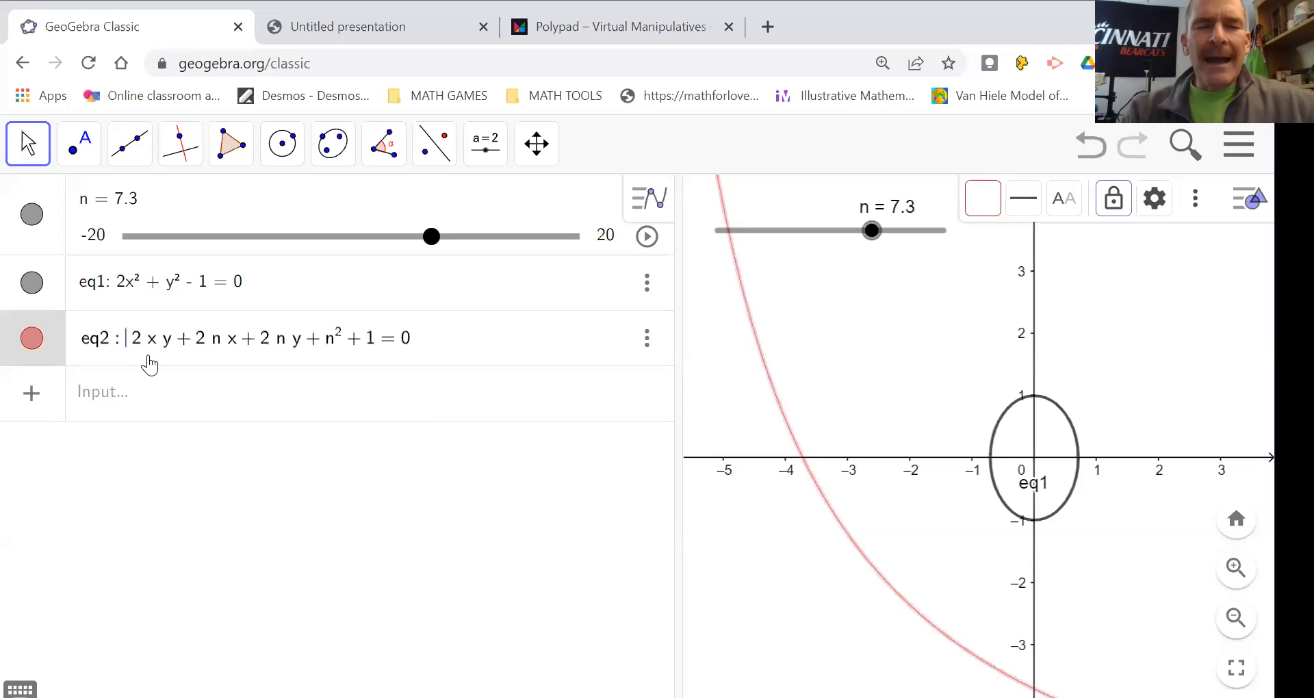
pyautogui.write('2x')
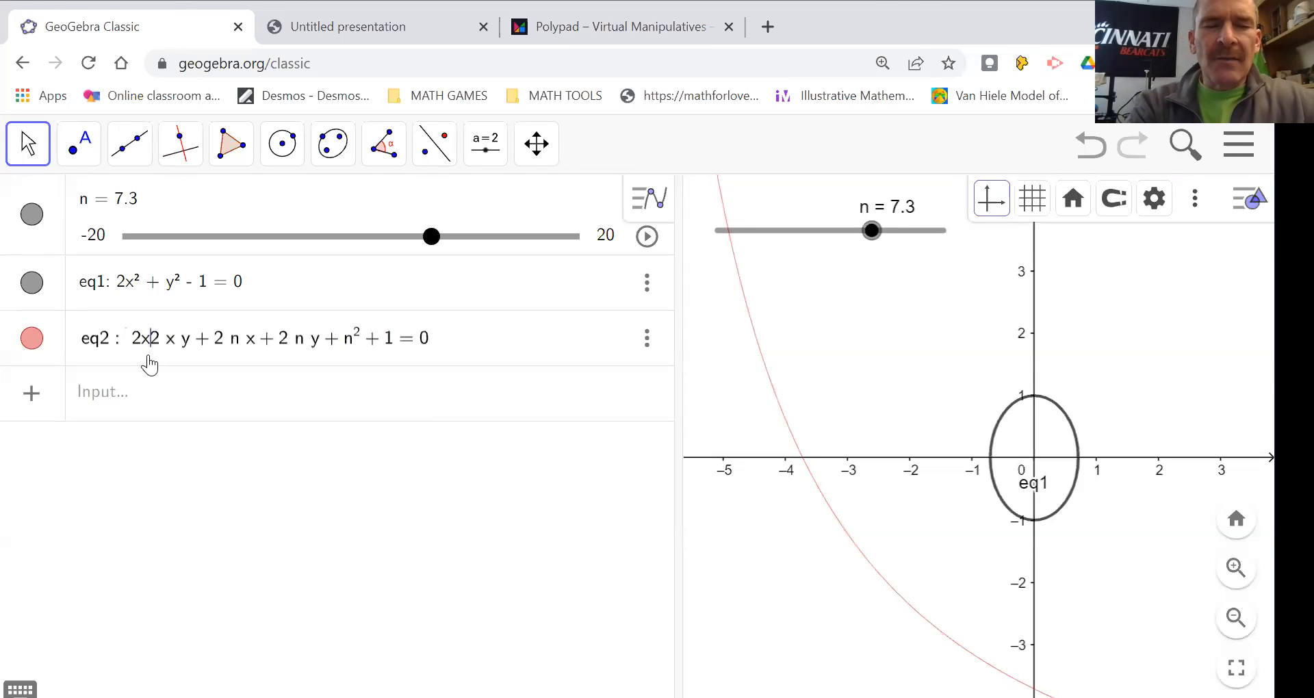
pyautogui.write('^2')
pyautogui.press('Right')
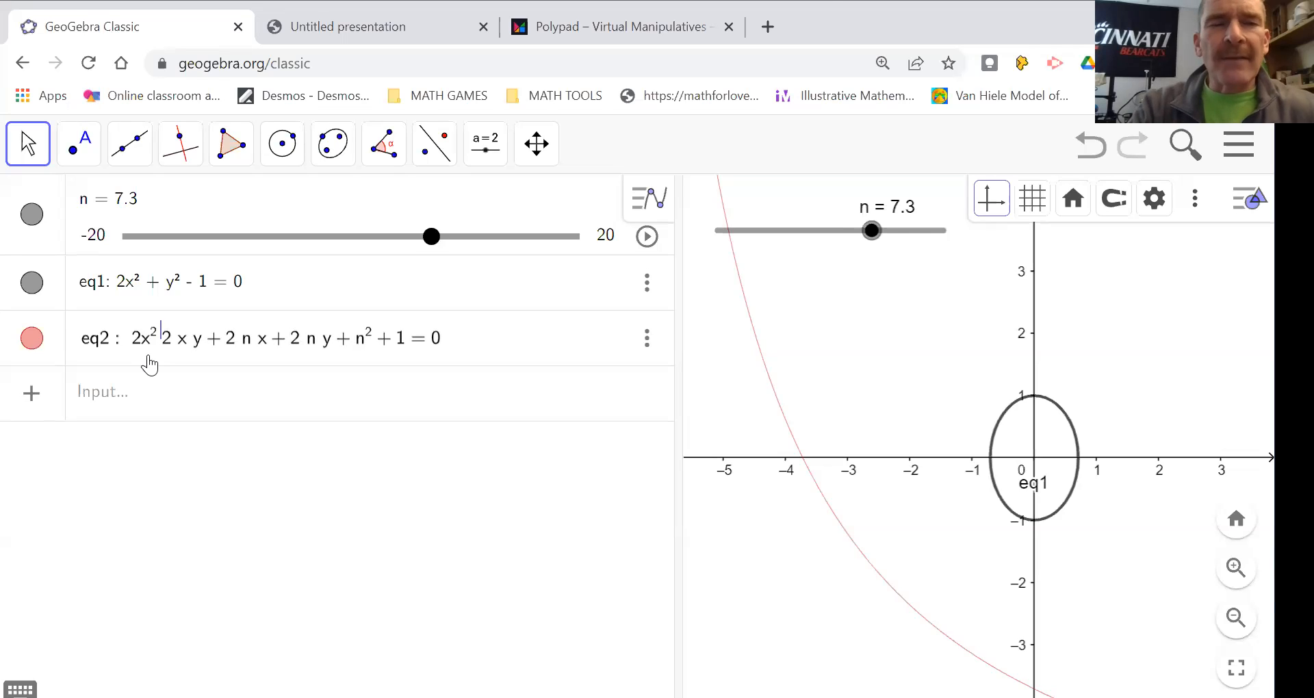
pyautogui.press('Left')
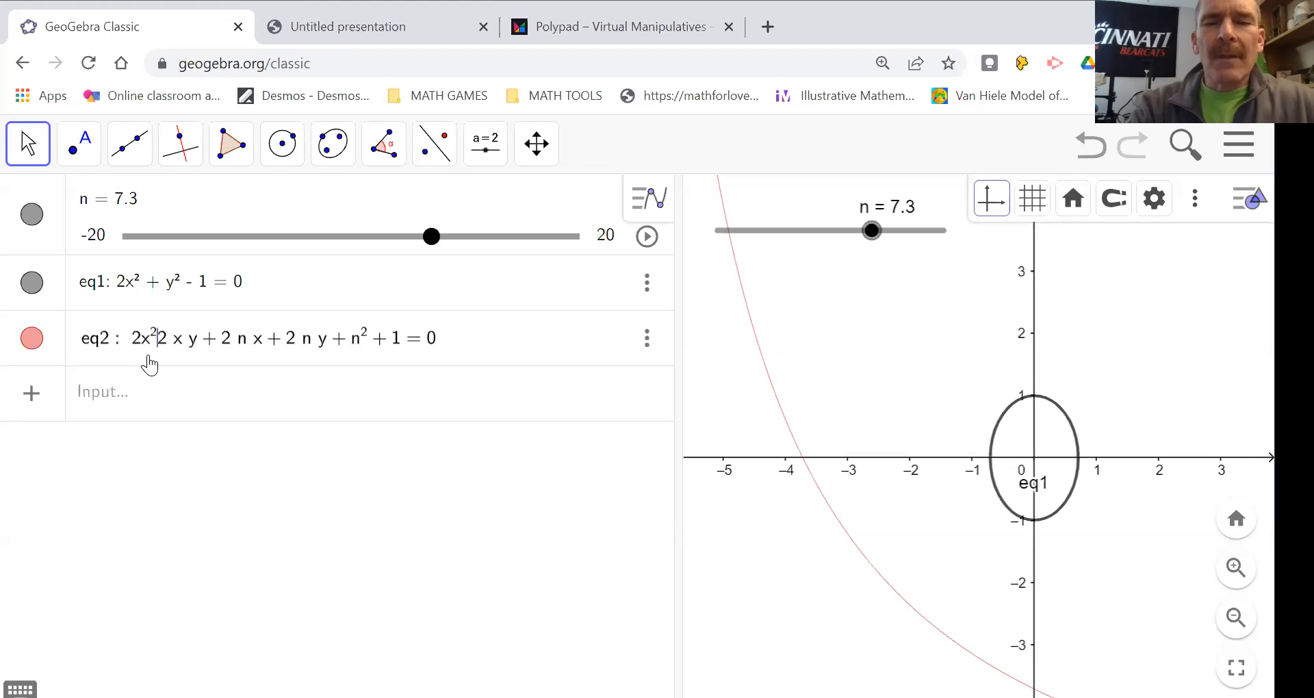
pyautogui.write('+')
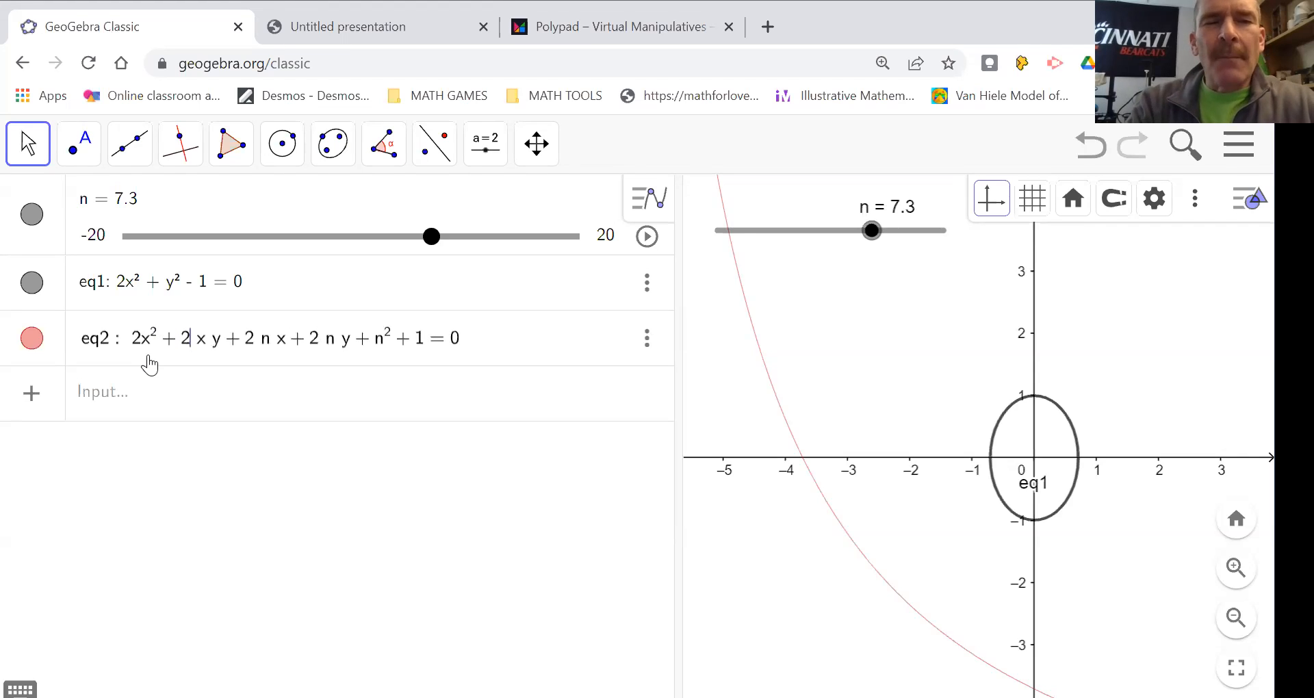
# Change the xy and nx coefficients to 4, making the second equation 2x² + 4xy + 4nx + 2ny + n² + 1 = 0
pyautogui.press('Delete')
pyautogui.write('4')
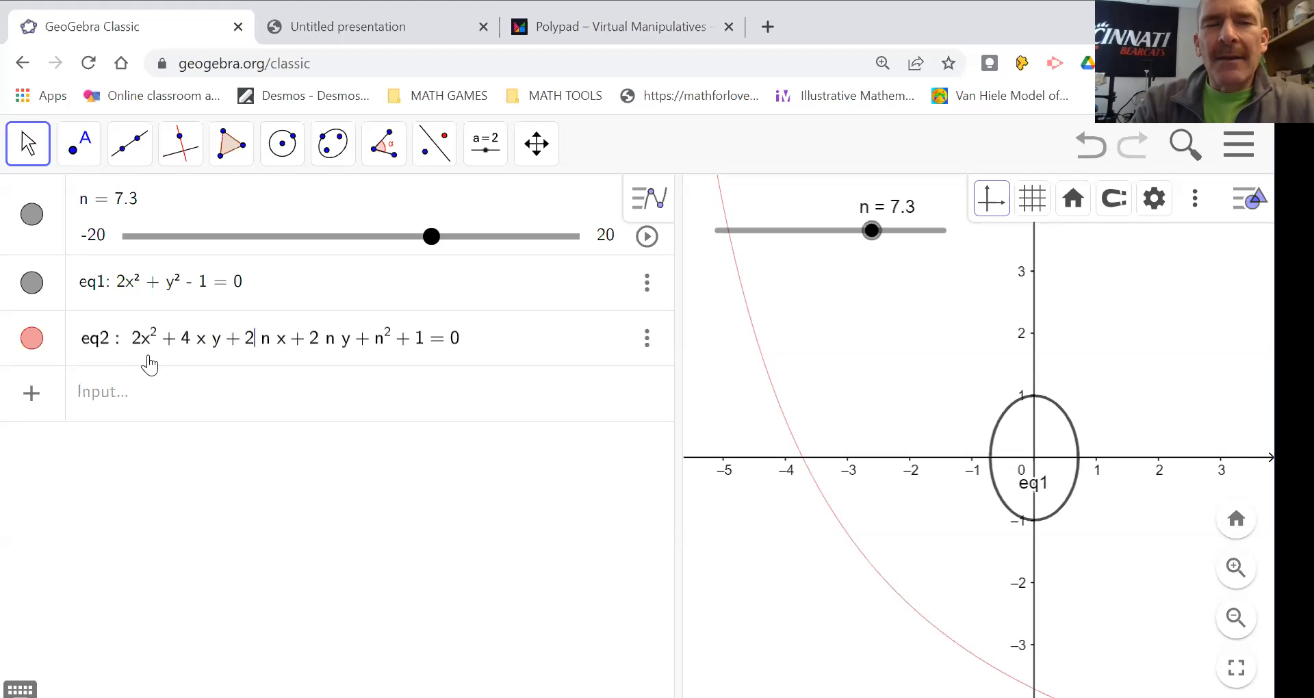
pyautogui.press('BackSpace')
pyautogui.write('4')
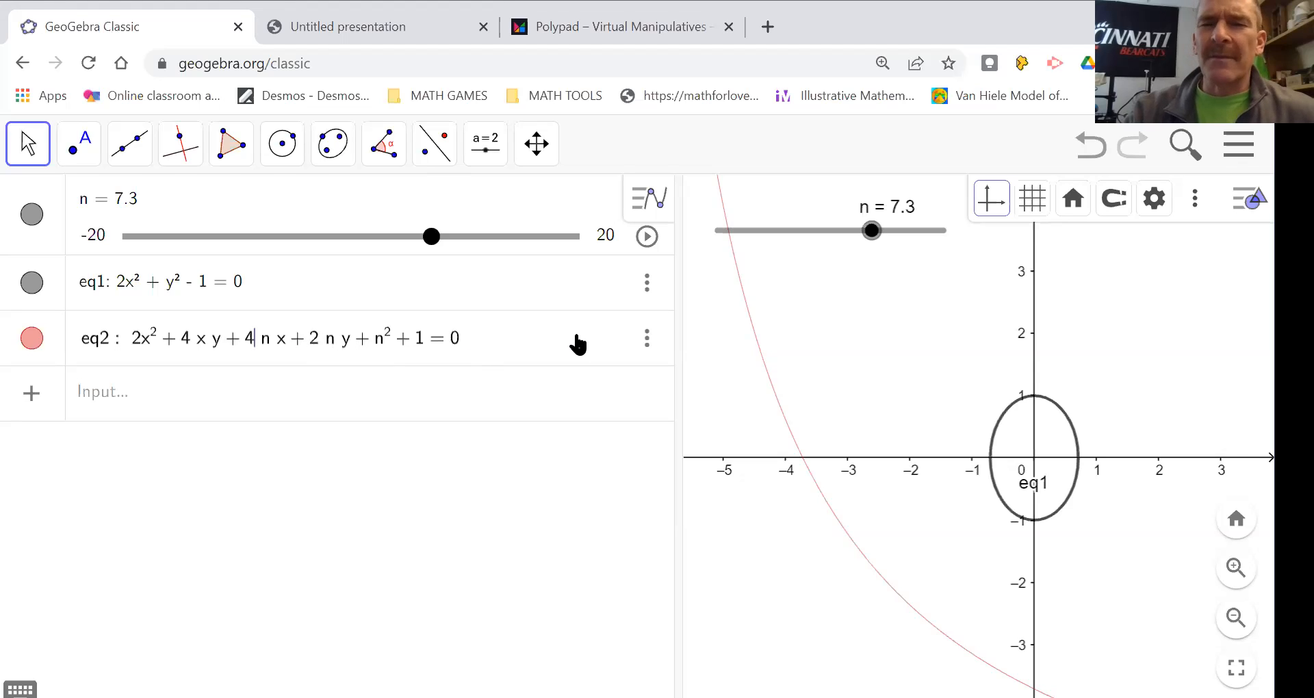
pyautogui.press('Return')
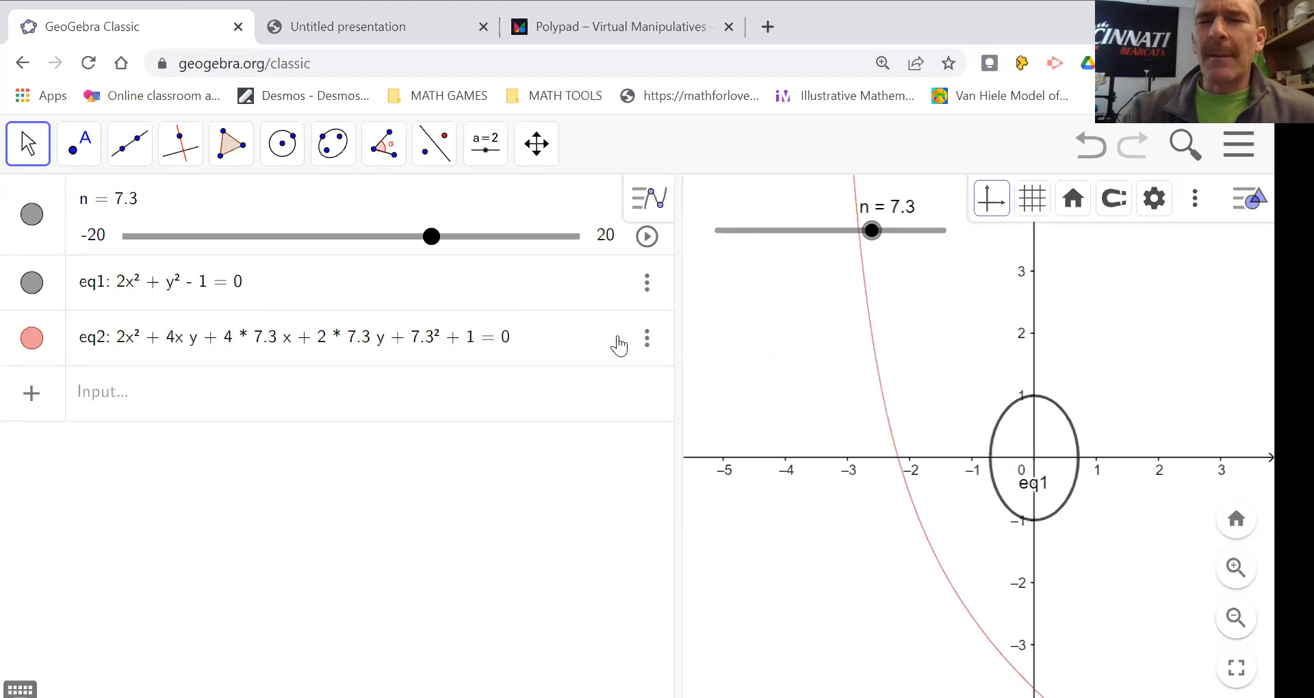
# Narrow the equation list and animate n to trace the second equation's curves around the ellipse, and stop the animation
pyautogui.moveTo(678, 341); pyautogui.dragTo(295, 357)
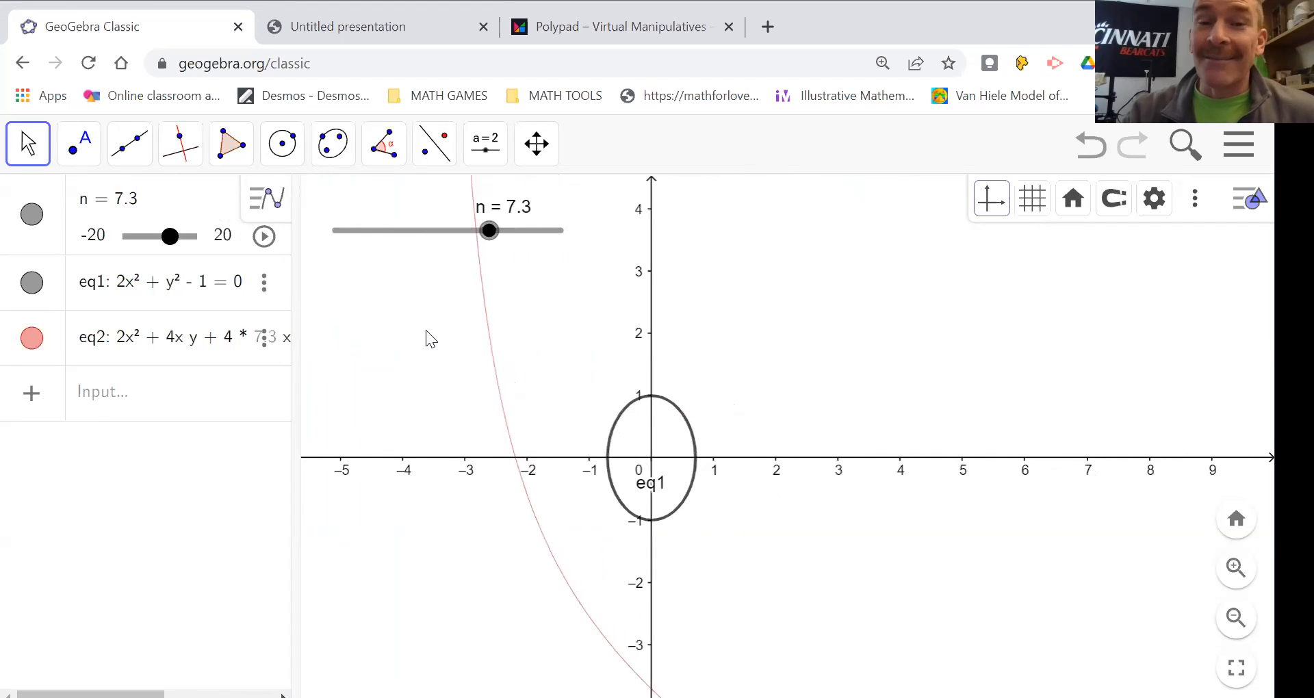
pyautogui.click(264, 237)
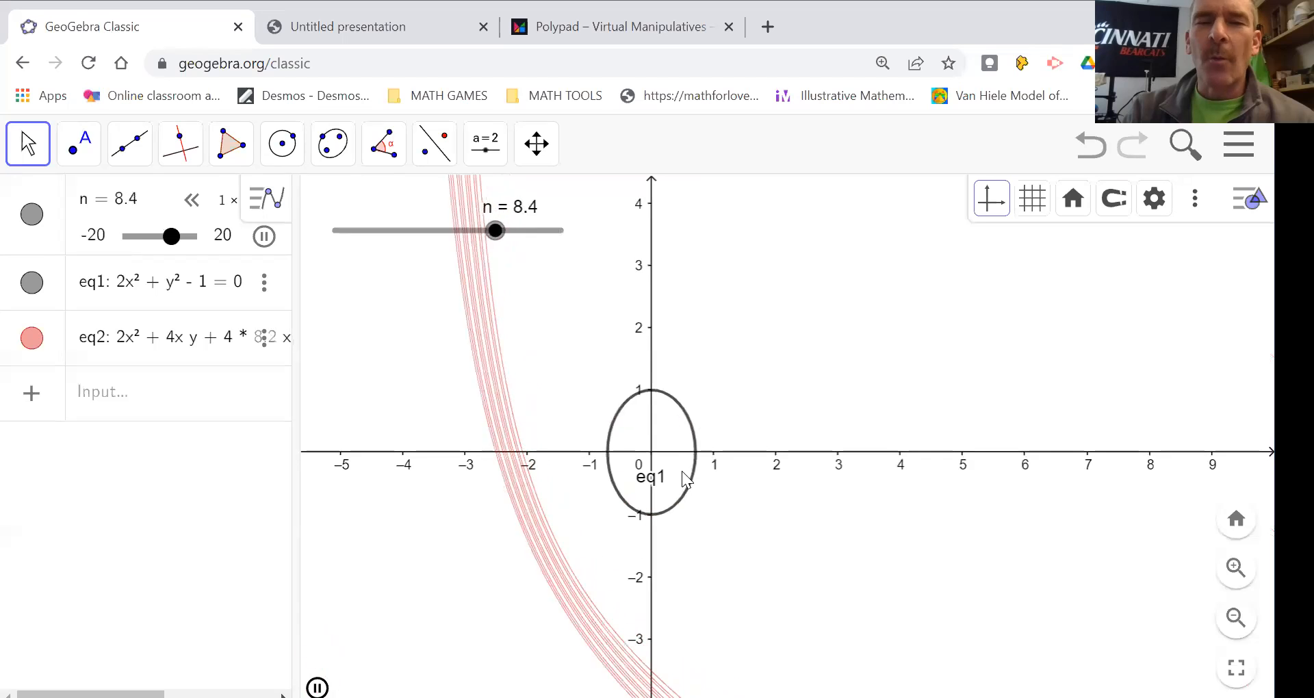
pyautogui.moveTo(677, 435); pyautogui.dragTo(679, 407)
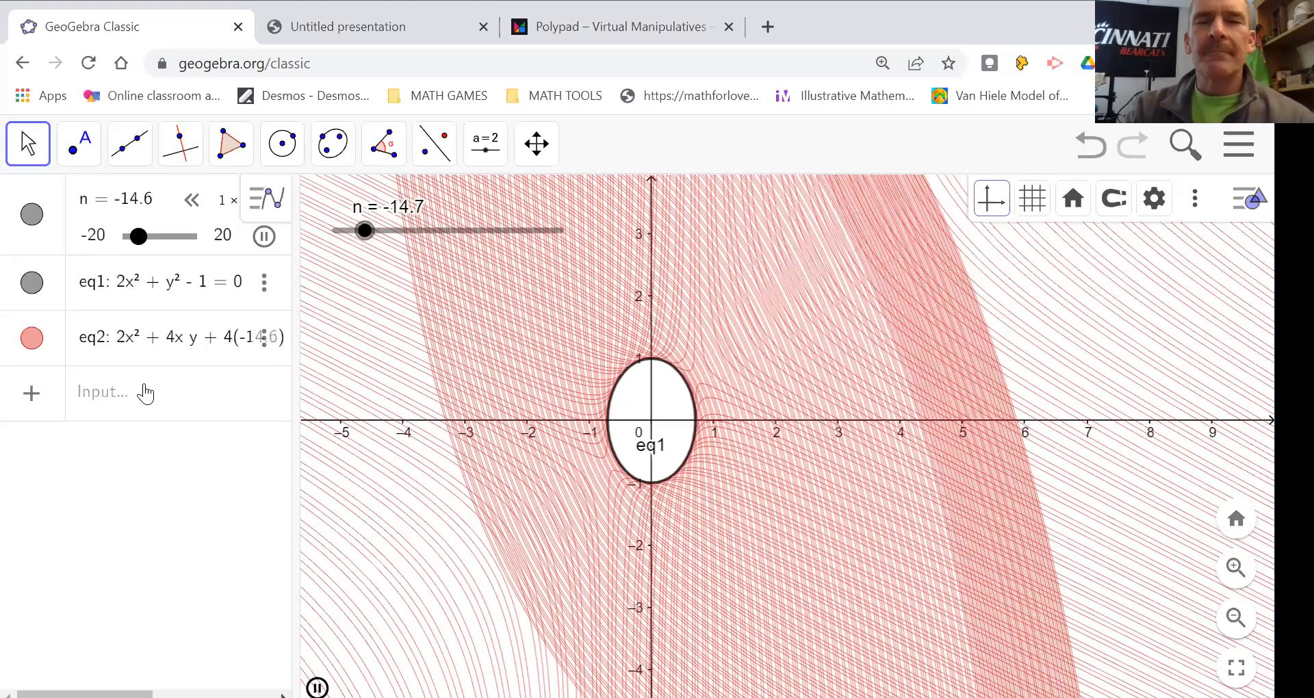
pyautogui.click(265, 237)
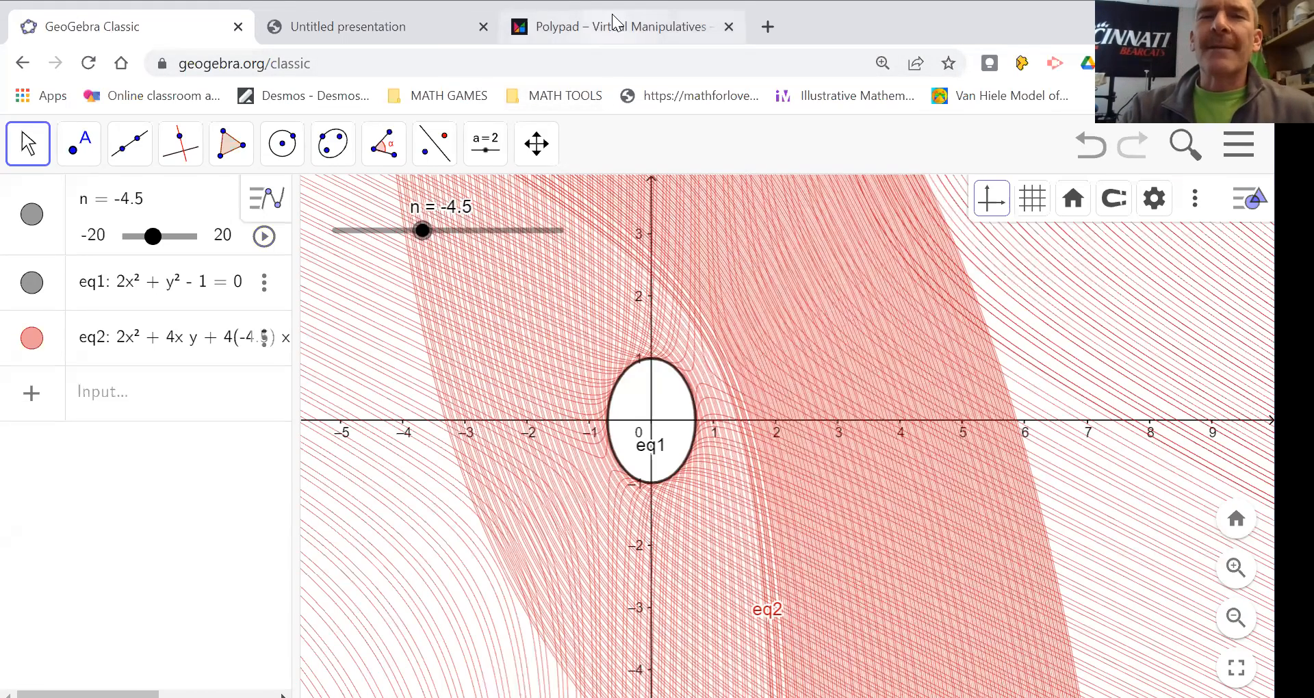
# Switch to Polypad and delete the whole algebra-tile square with its −1 tile
pyautogui.click(615, 22)
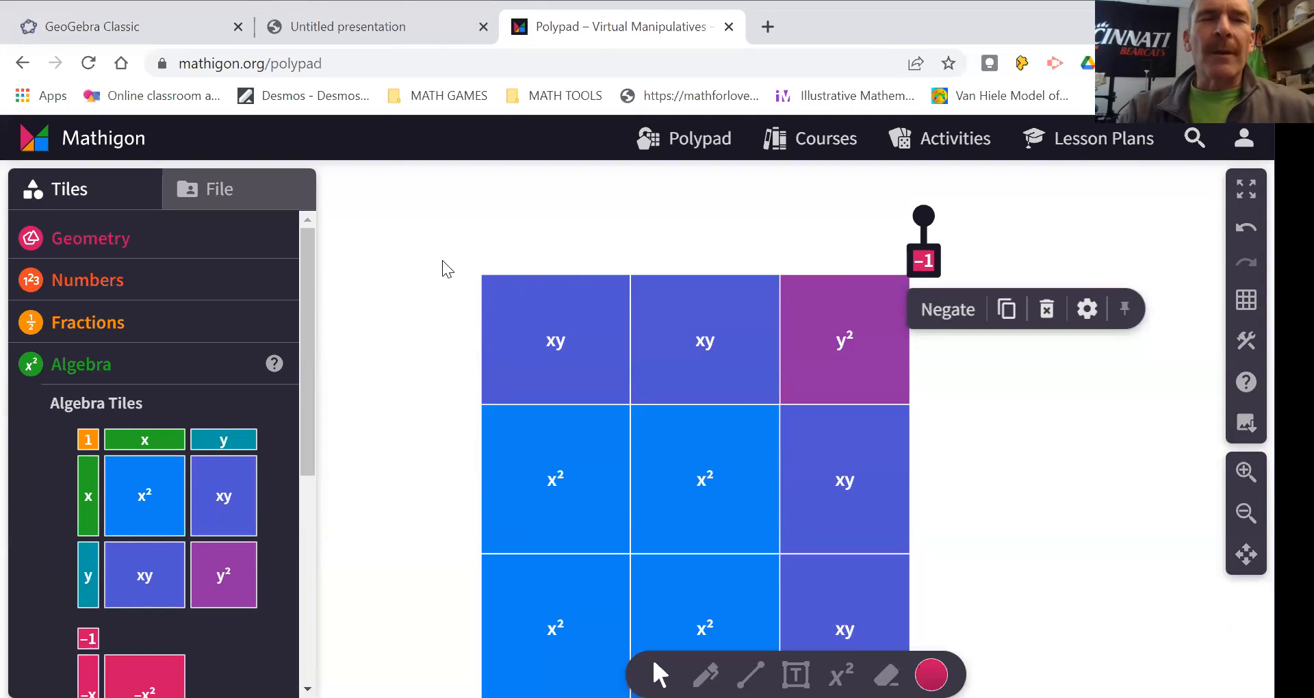
pyautogui.moveTo(408, 205); pyautogui.dragTo(1077, 688)
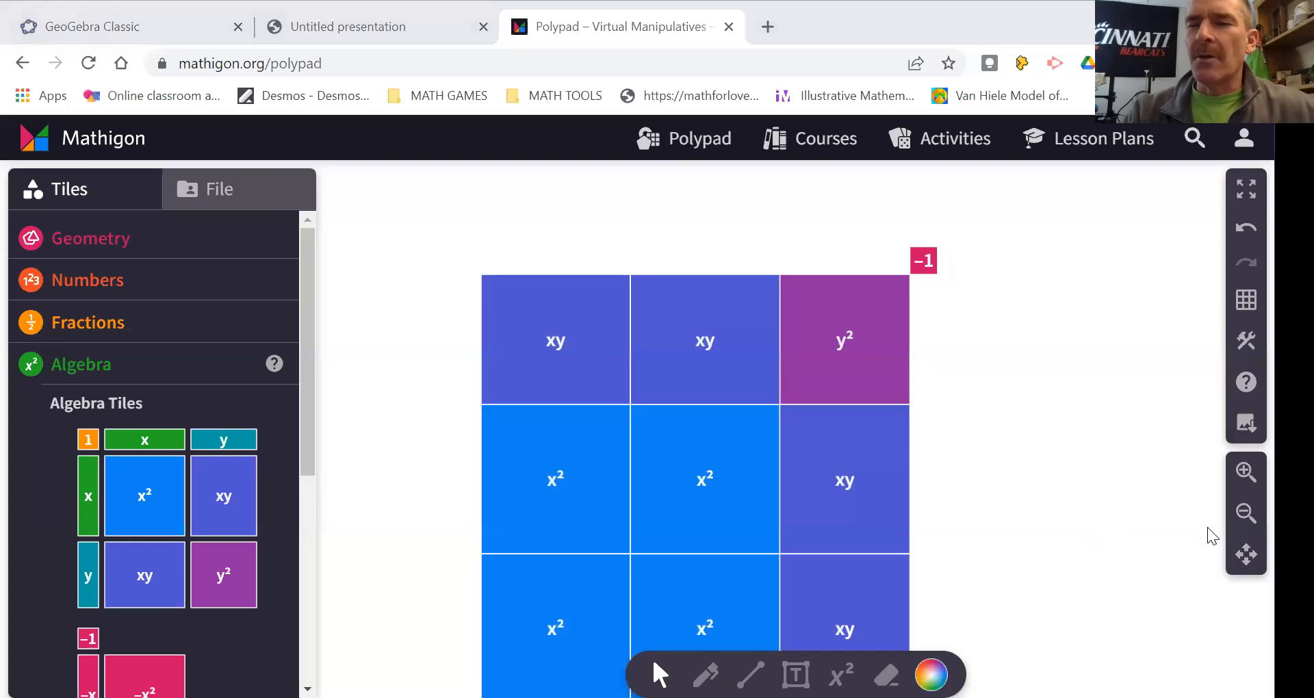
pyautogui.click(1246, 553)
pyautogui.moveTo(1105, 499); pyautogui.dragTo(1095, 433)
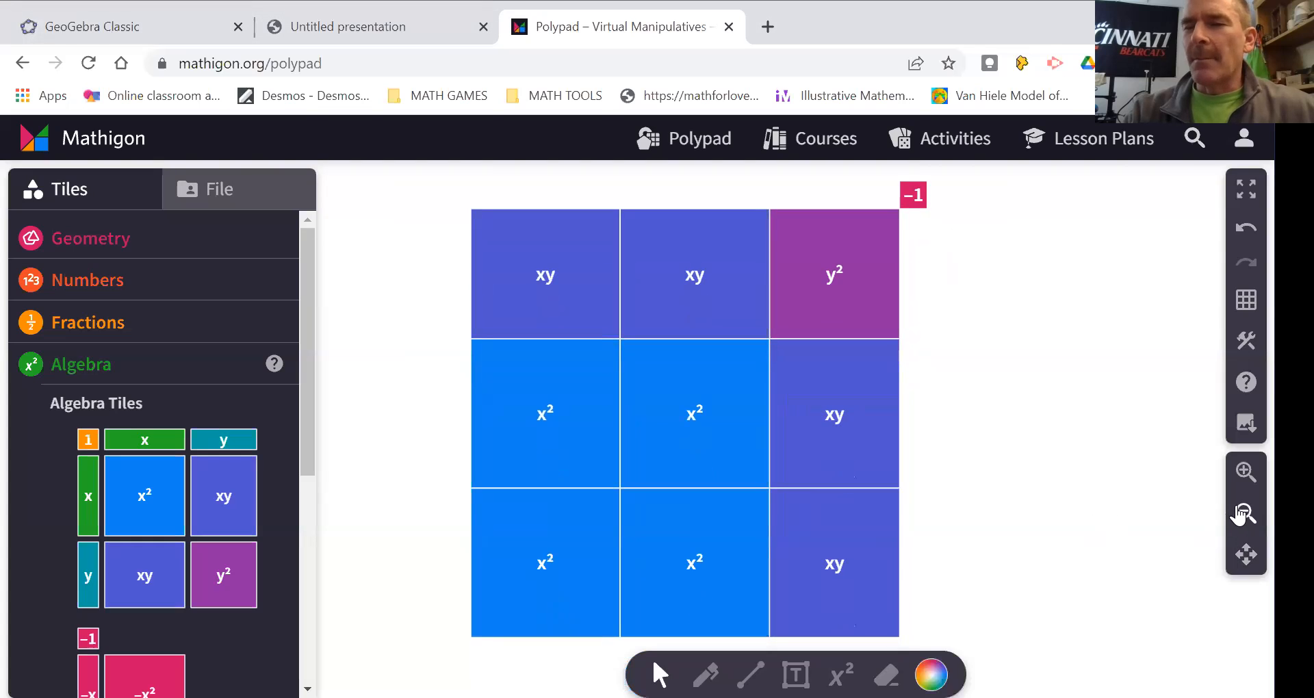
pyautogui.click(1246, 514)
pyautogui.moveTo(450, 198); pyautogui.dragTo(1002, 623)
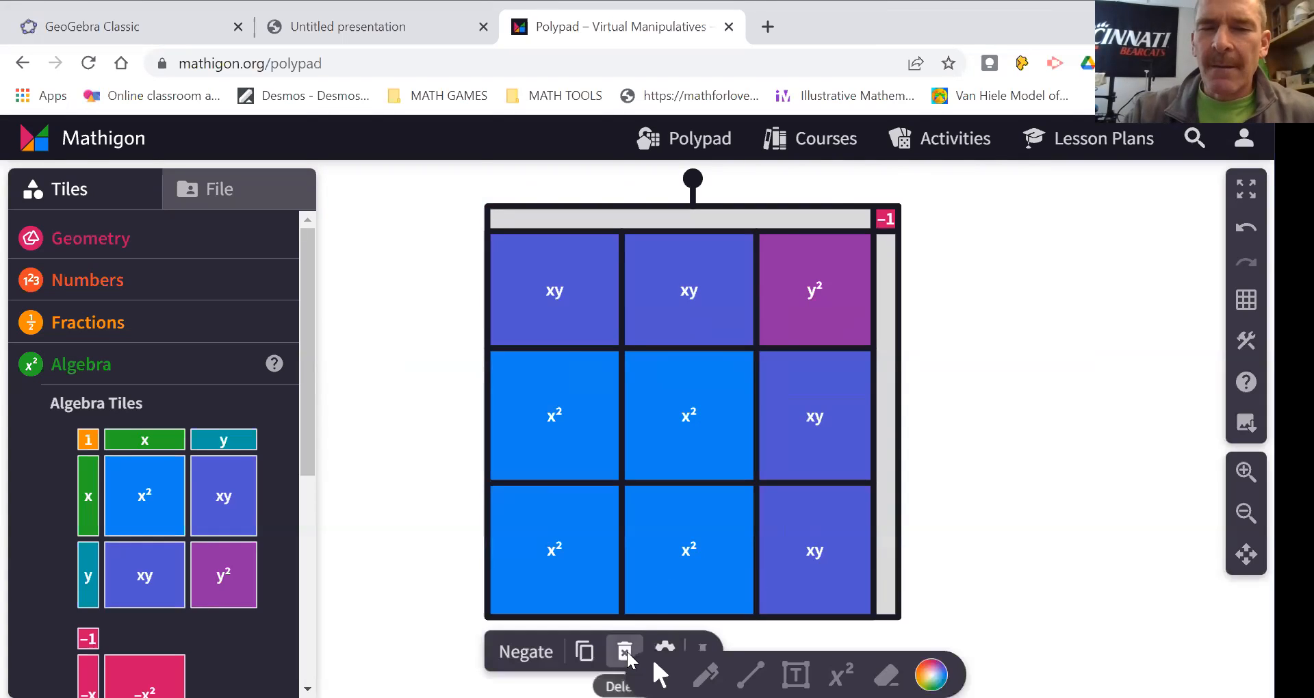
pyautogui.click(624, 651)
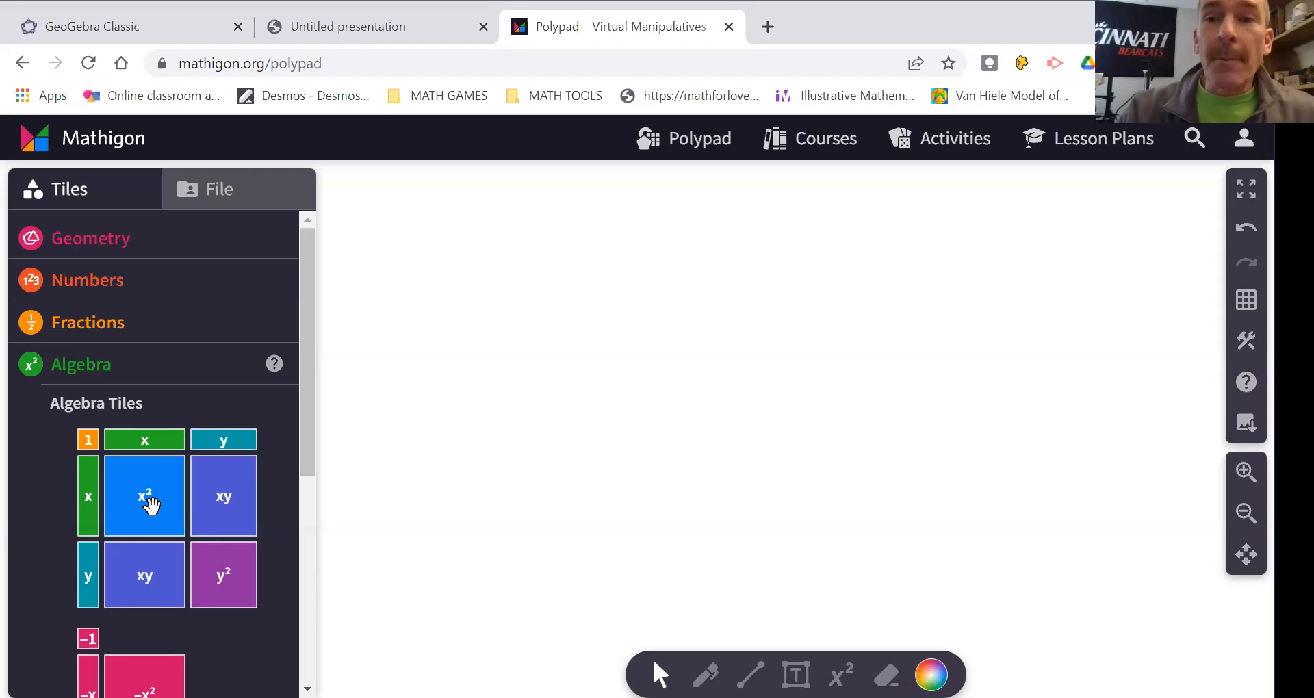
# Place an x² tile, a −y² tile diagonally off its upper-right corner, and a 1 tile at the −y² tile's upper-right corner
pyautogui.moveTo(145, 502); pyautogui.dragTo(614, 459)
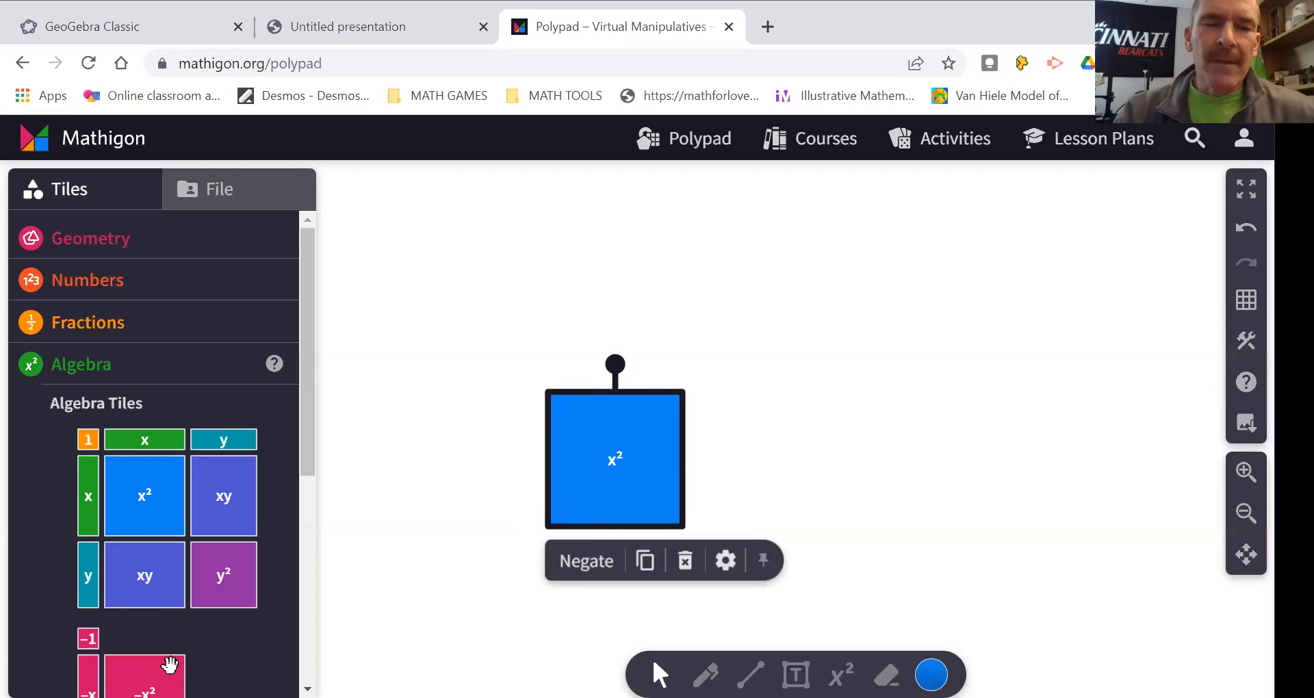
pyautogui.moveTo(170, 664); pyautogui.dragTo(1089, 479)
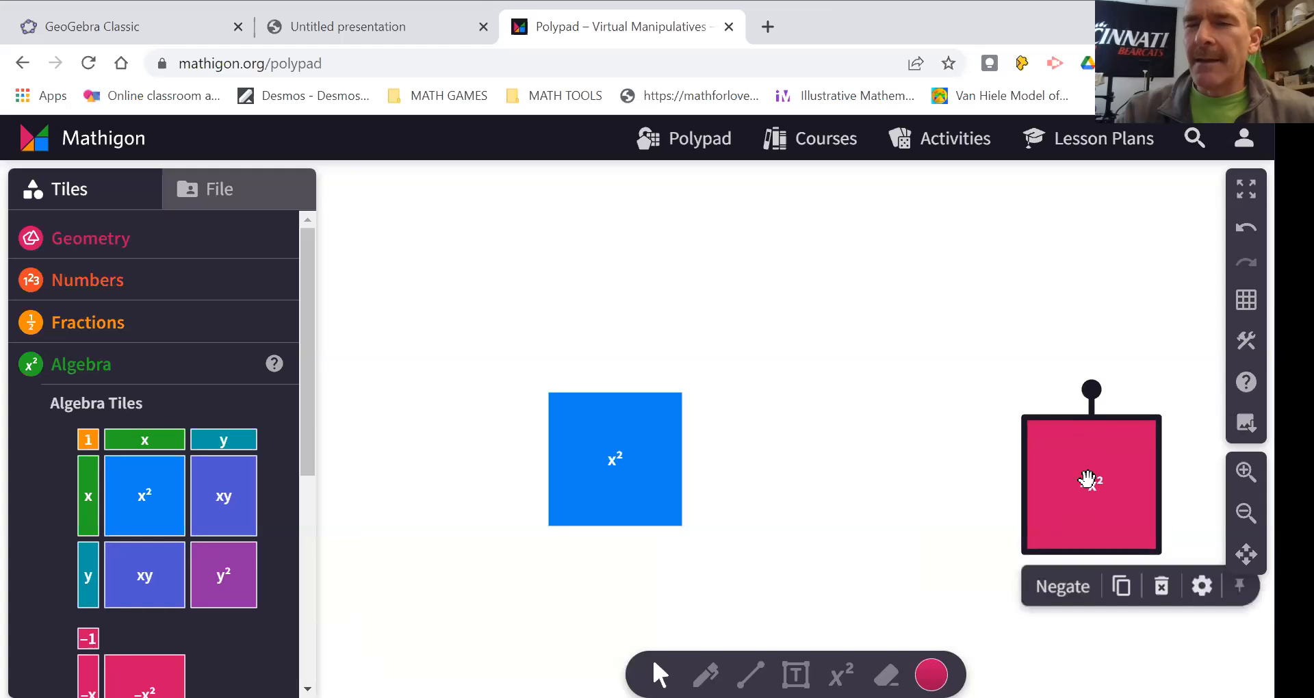
pyautogui.click(1161, 585)
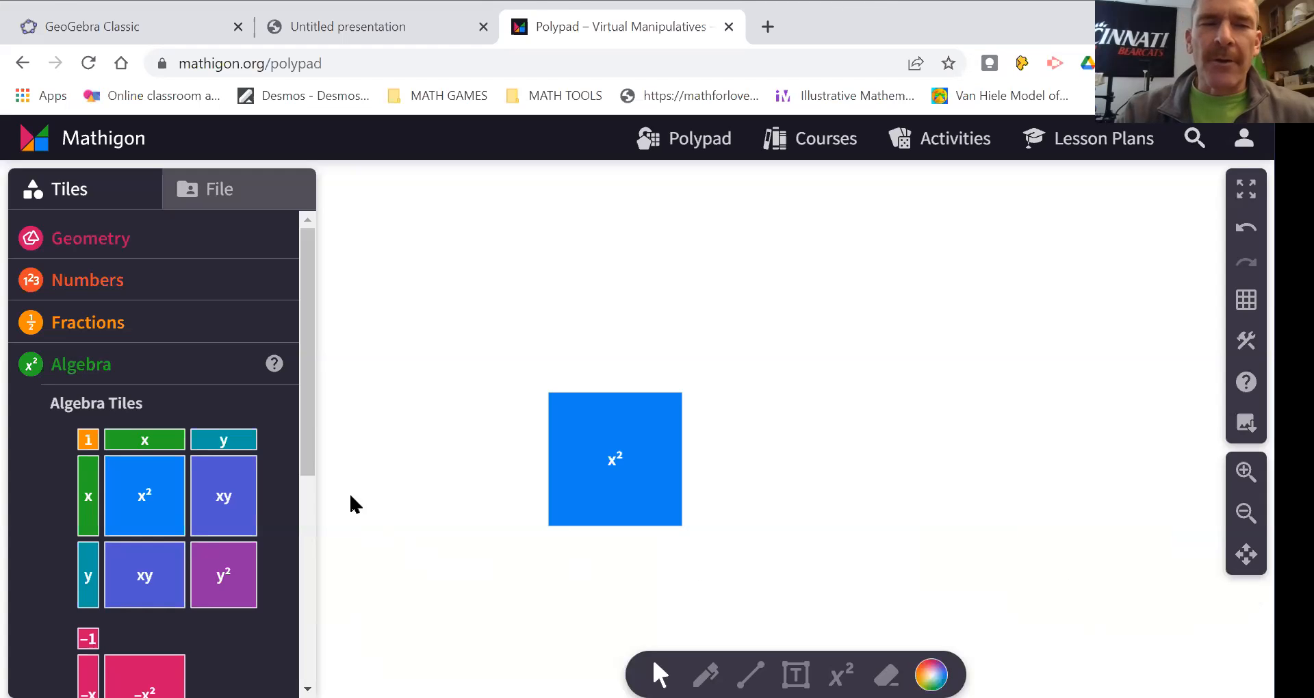
pyautogui.moveTo(309, 471); pyautogui.dragTo(317, 536)
pyautogui.moveTo(212, 627); pyautogui.dragTo(740, 338)
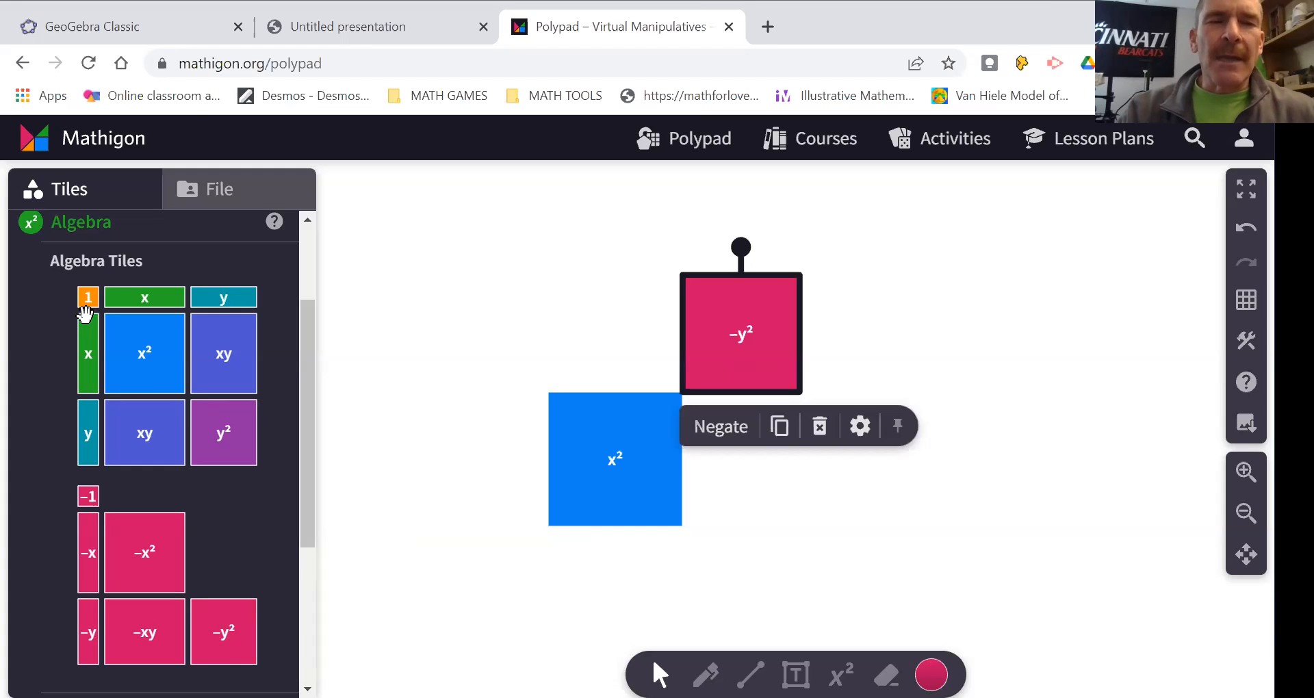
pyautogui.moveTo(83, 298); pyautogui.dragTo(813, 260)
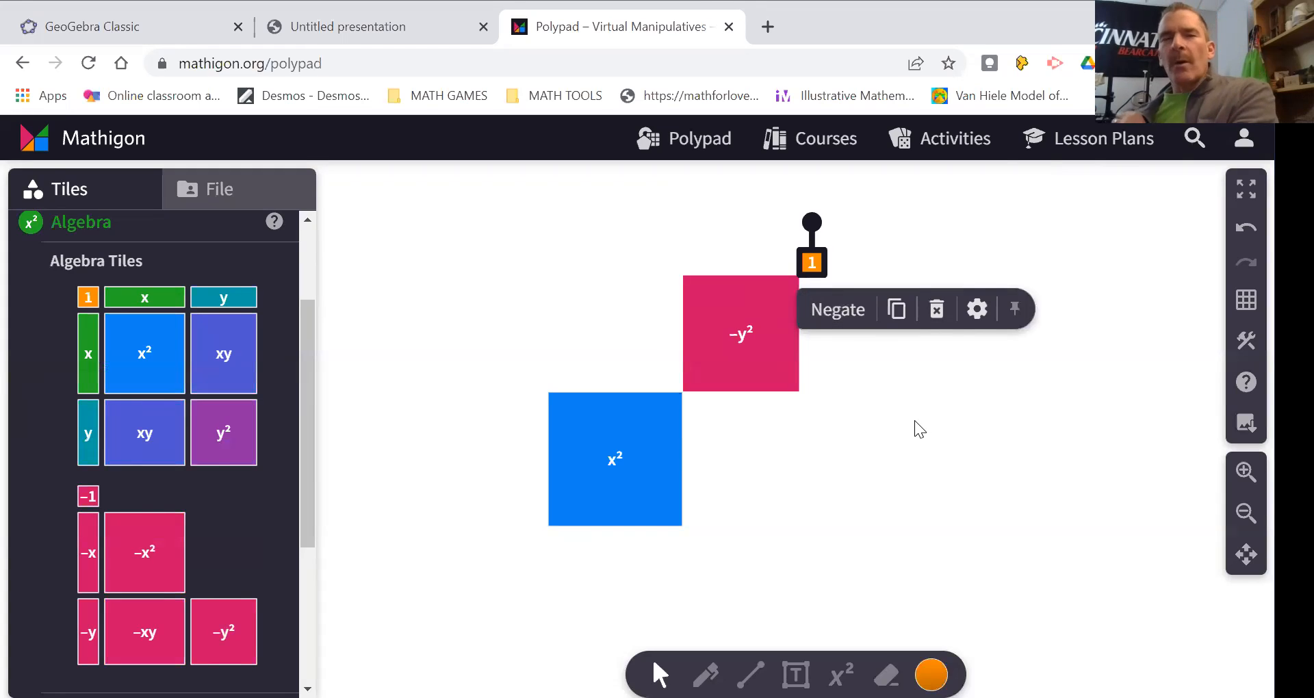
# Switch to GeoGebra and replace the equation 2x² + y² − 1 = 0 with x² − y² = 1
pyautogui.click(102, 27)
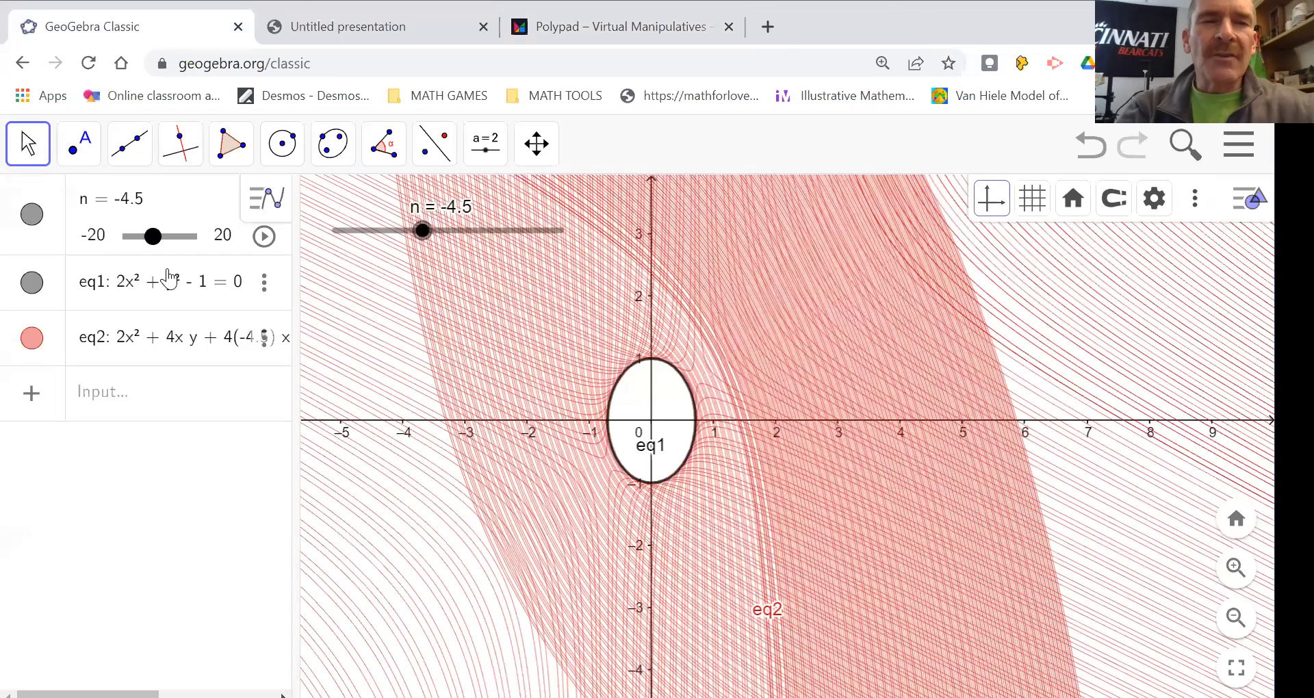
pyautogui.click(264, 288)
pyautogui.click(281, 320)
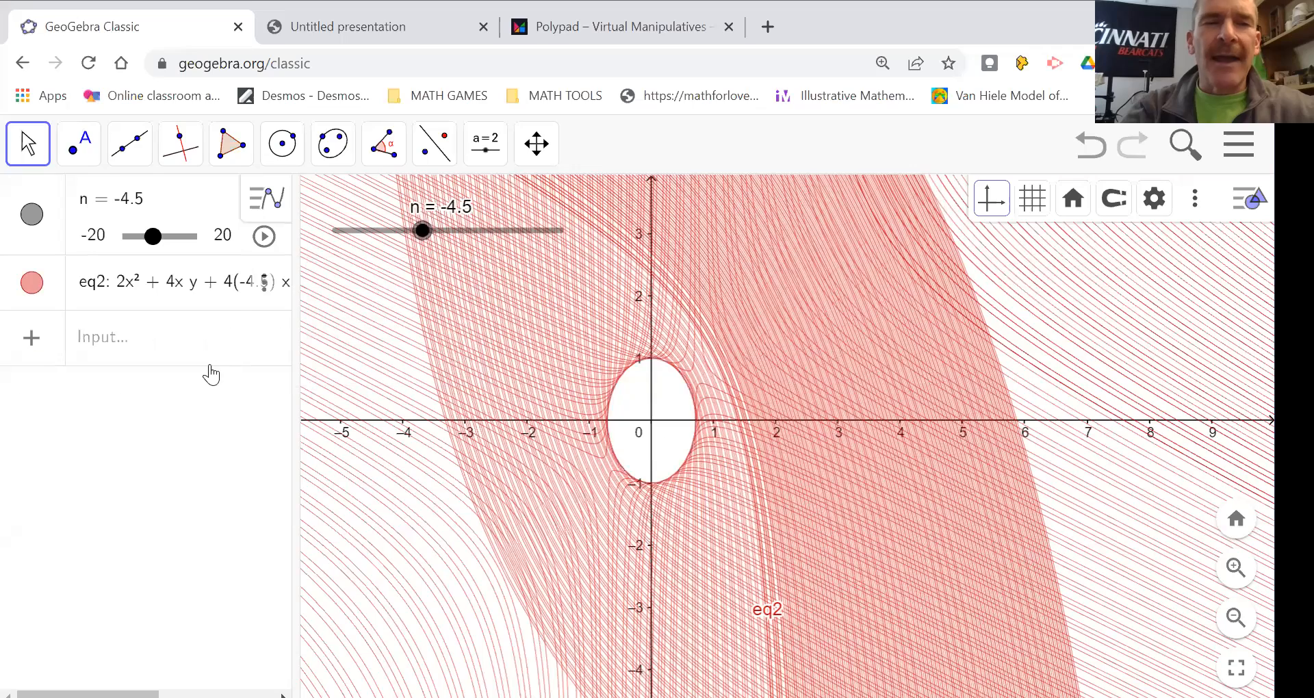
pyautogui.click(145, 338)
pyautogui.write('x')
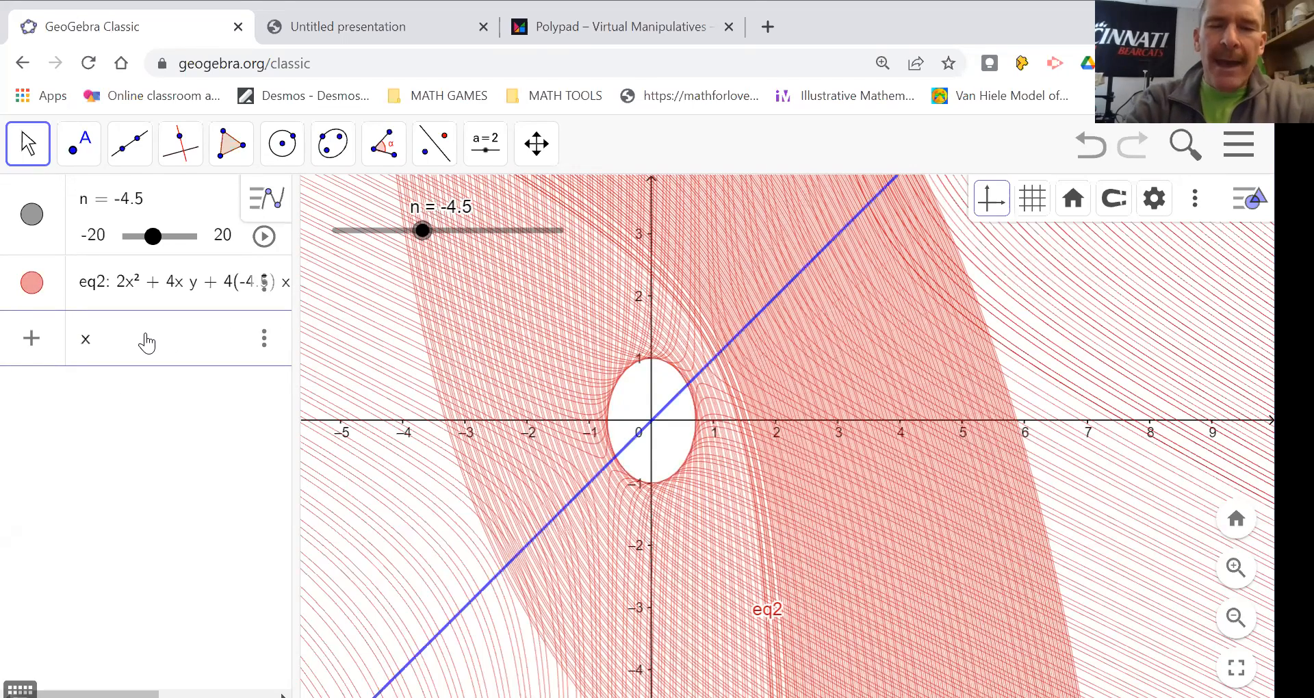
pyautogui.write('^2')
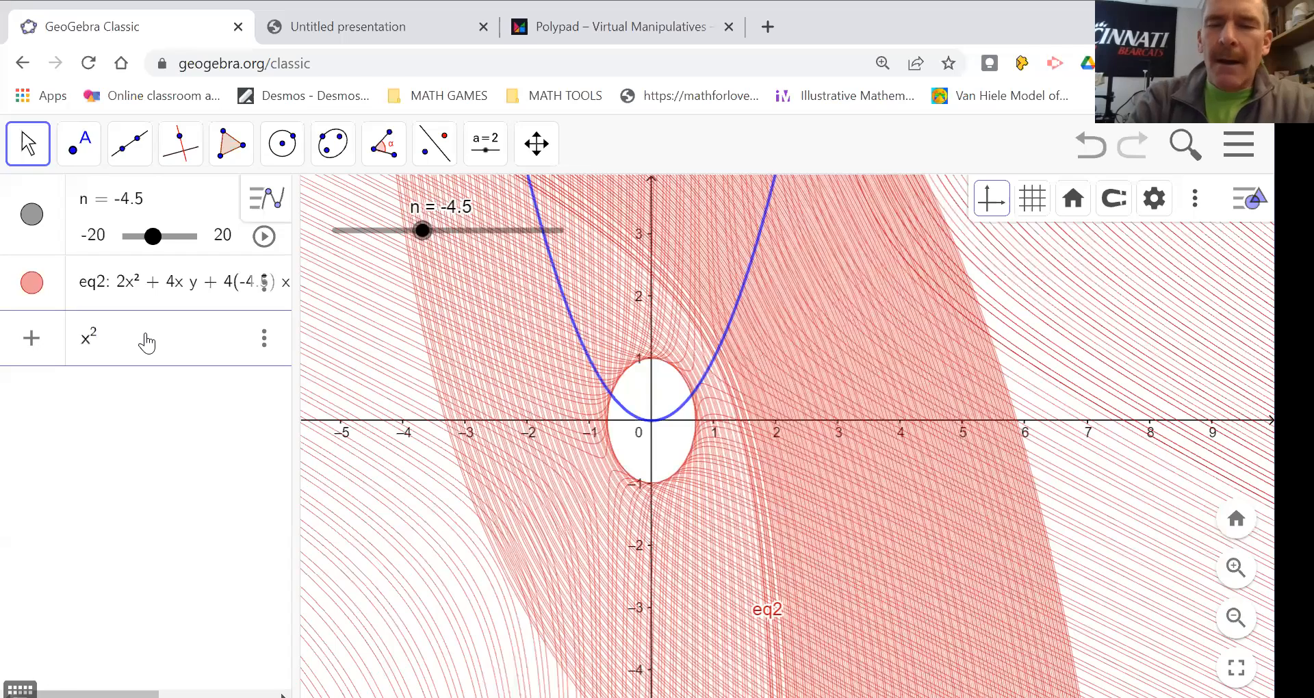
pyautogui.write('-y')
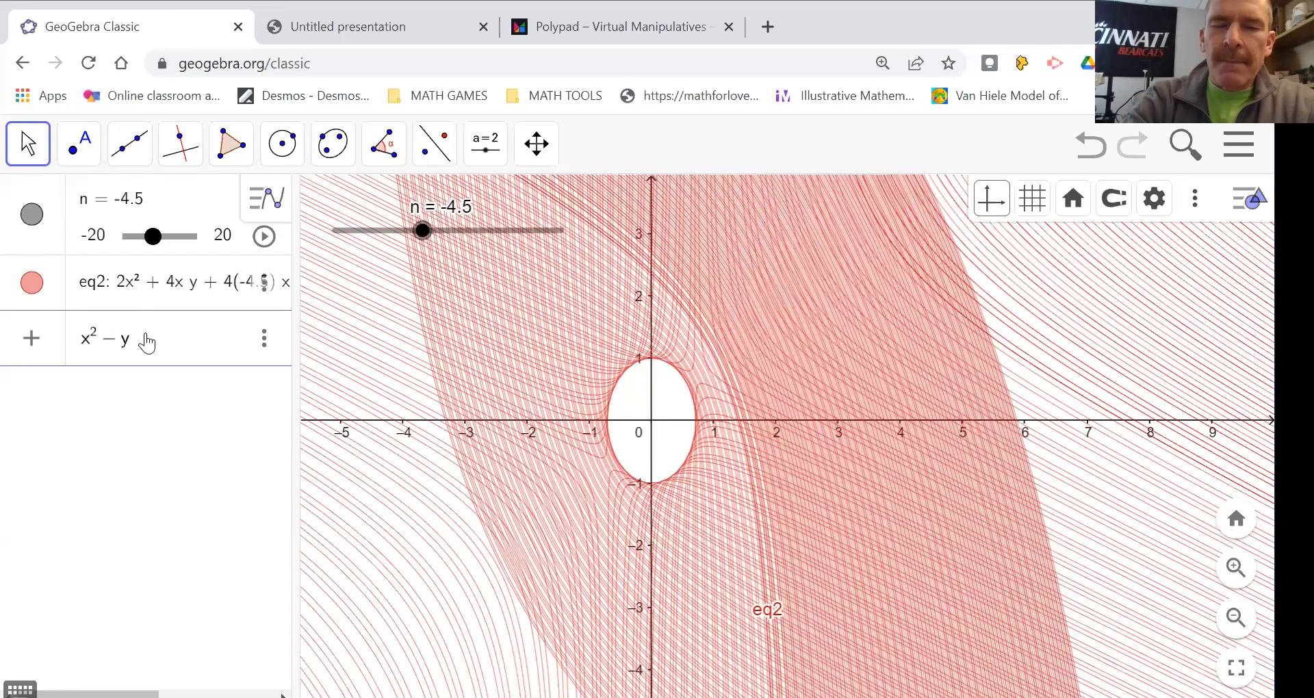
pyautogui.write('^2=1')
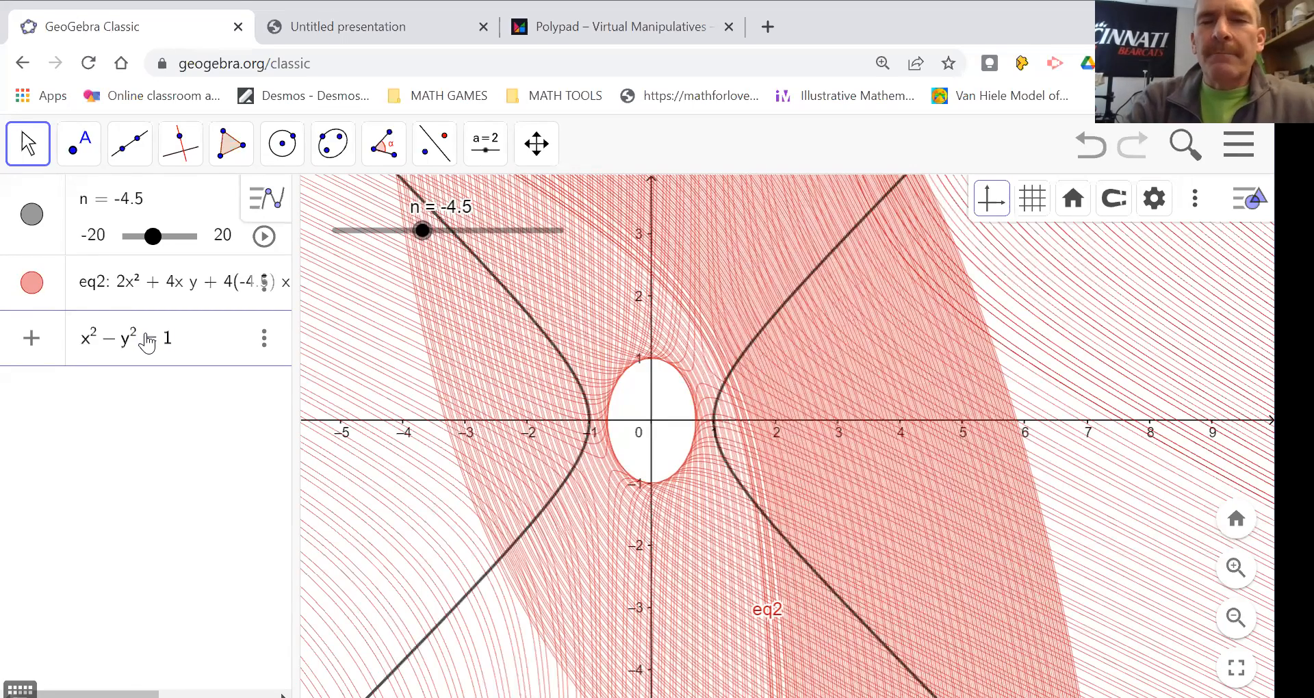
pyautogui.press('Return')
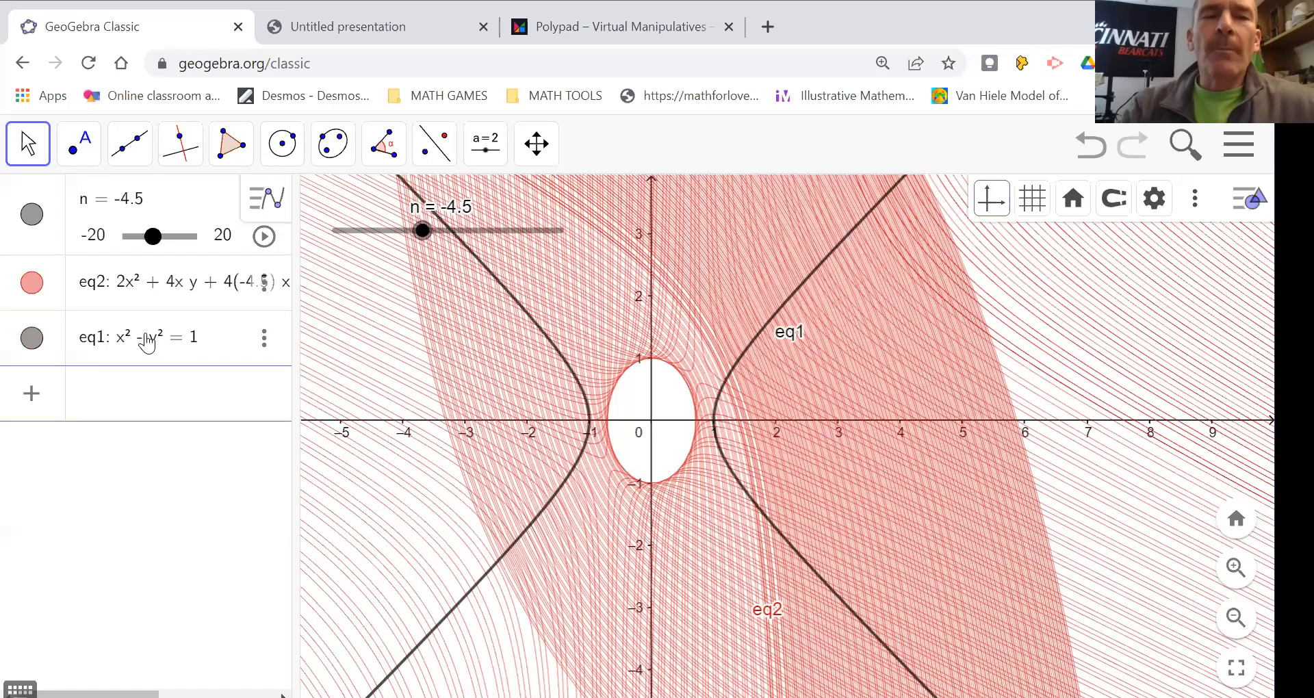
# Rewrite the hyperbola equation in the form x² − y² − 1 = 0
pyautogui.click(210, 353)
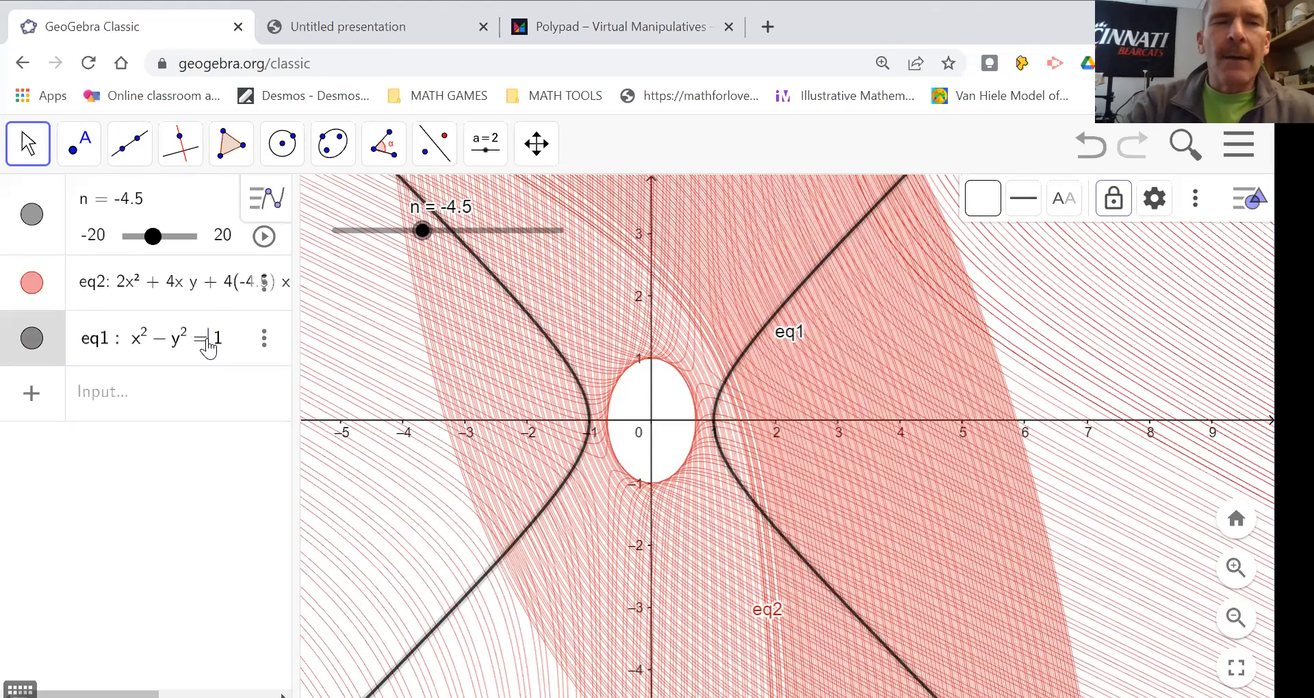
pyautogui.press('BackSpace')
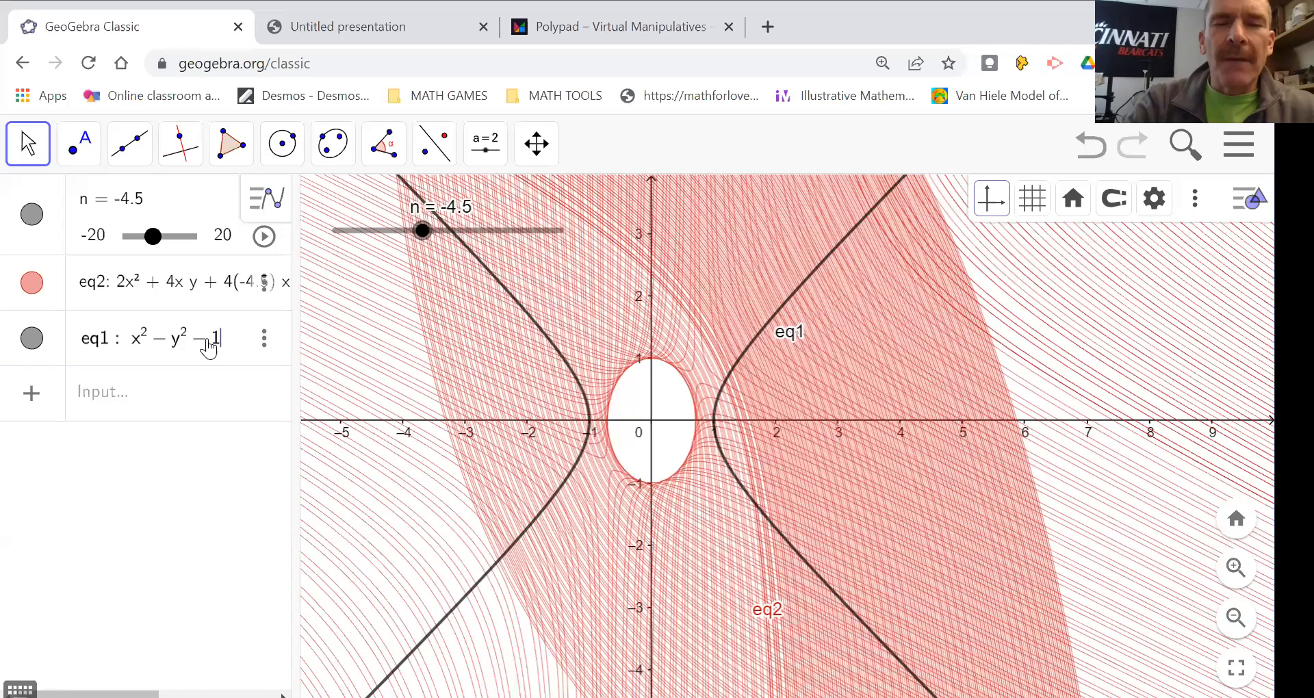
pyautogui.write('=0')
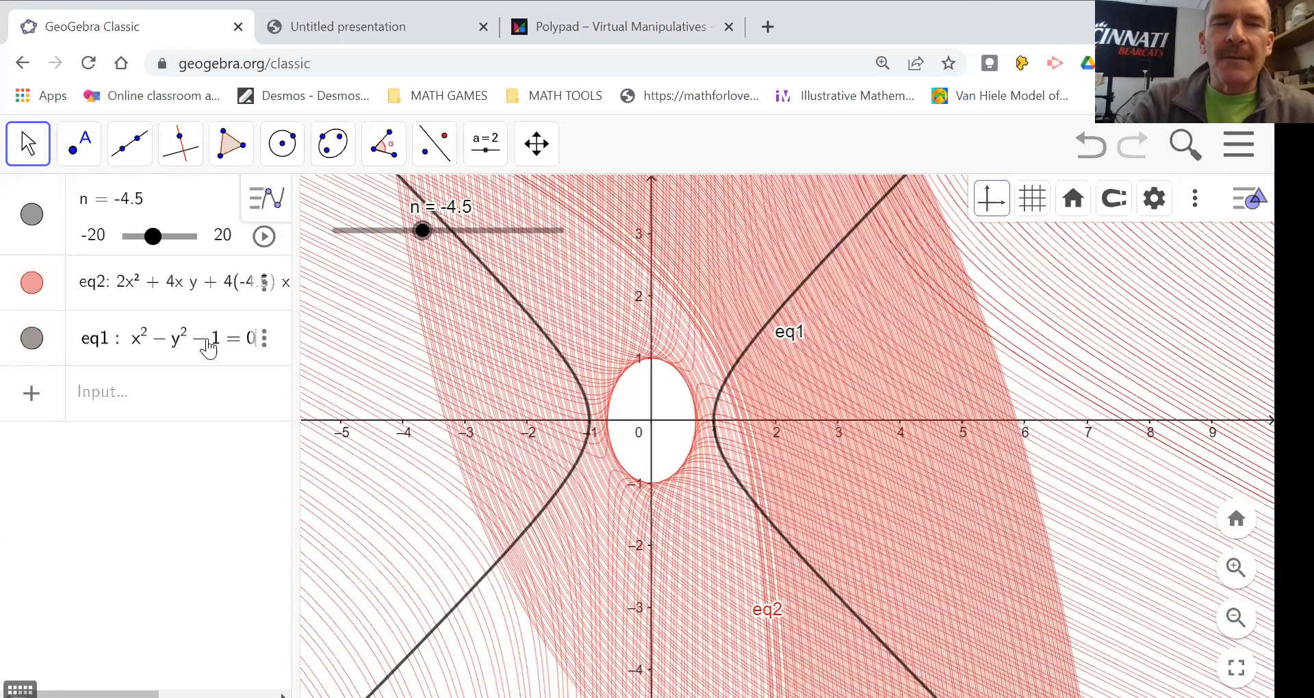
pyautogui.press('Return')
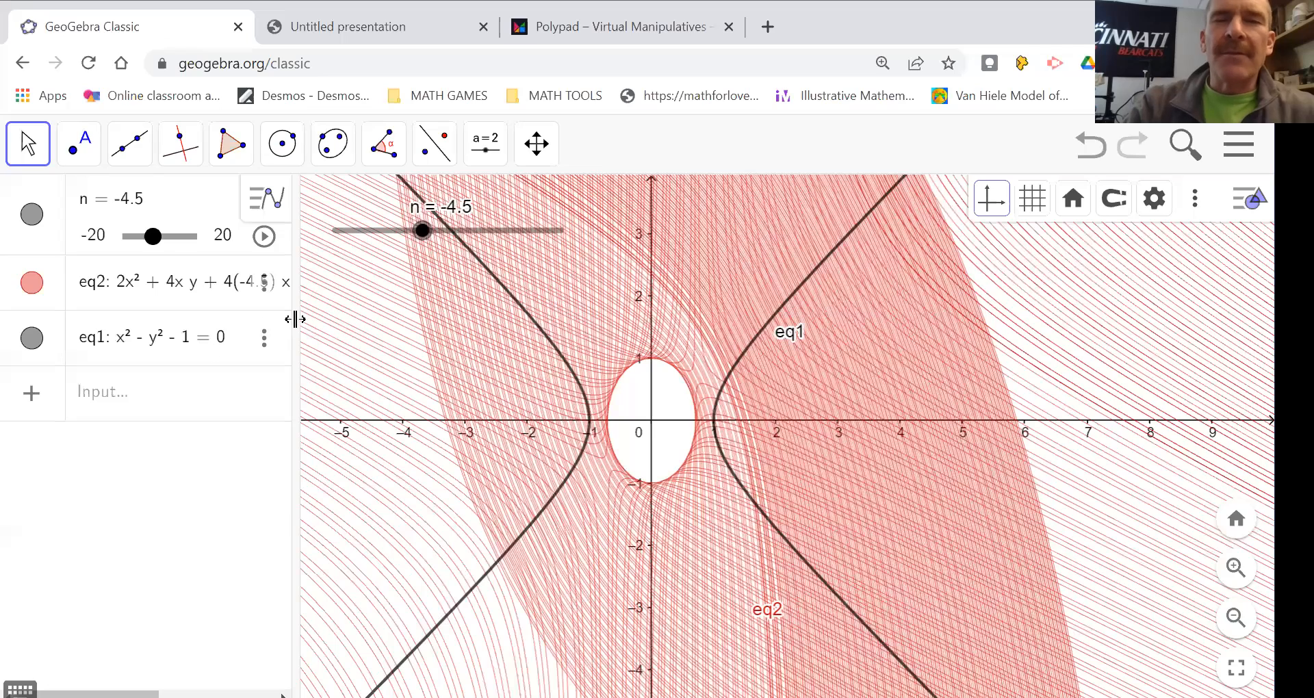
# Switch to Polypad, negate the 1 tile, and replace the −y² tile with y², setting a y² and −y² pair aside
pyautogui.click(632, 35)
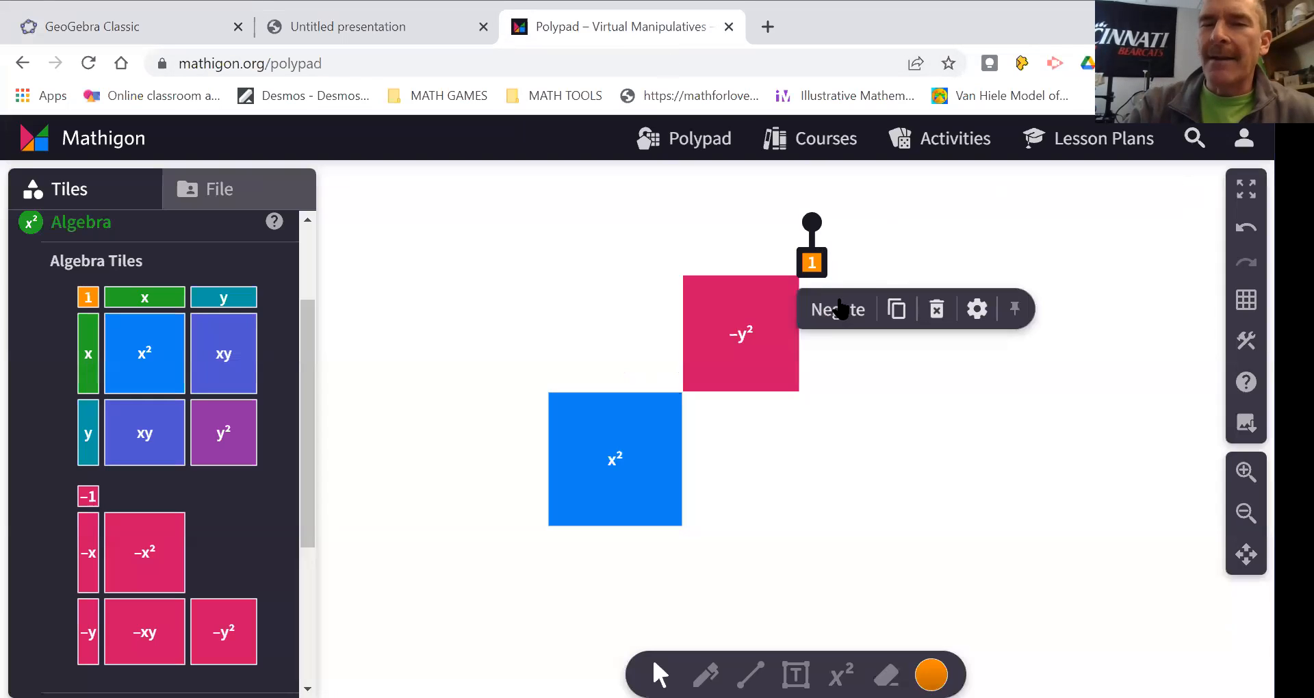
pyautogui.click(913, 414)
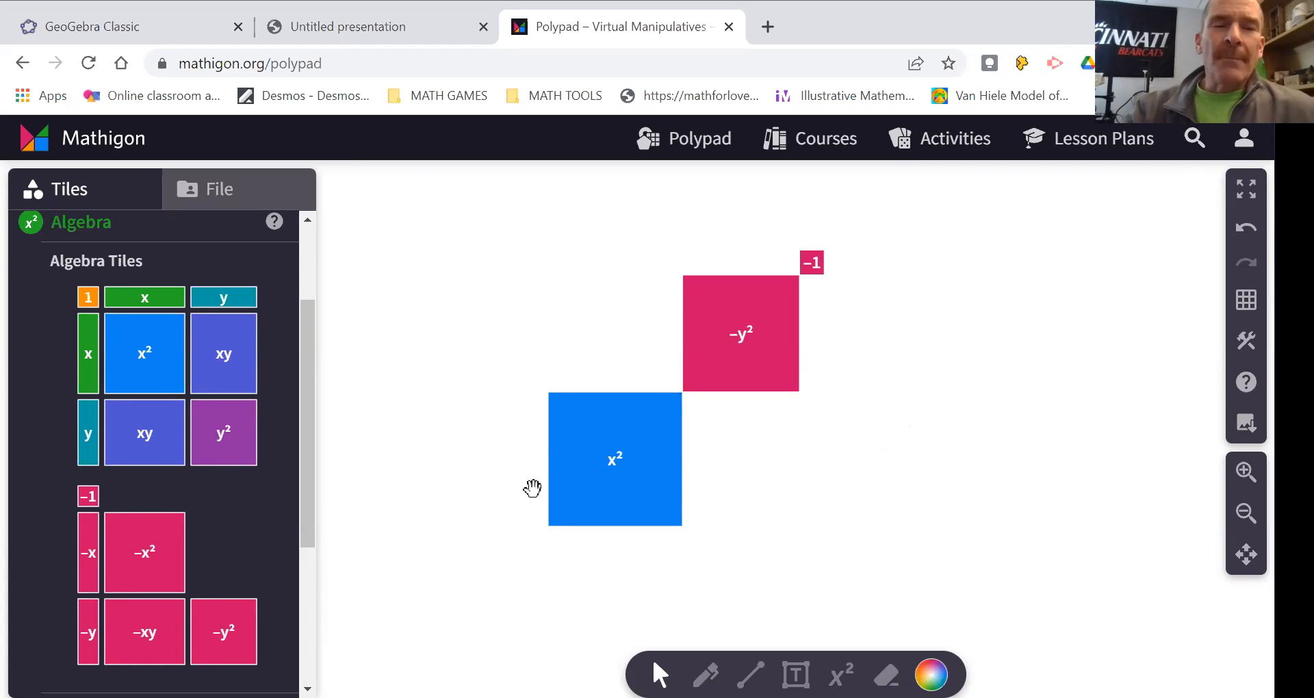
pyautogui.moveTo(219, 426); pyautogui.dragTo(1011, 312)
pyautogui.moveTo(732, 373); pyautogui.dragTo(1001, 454)
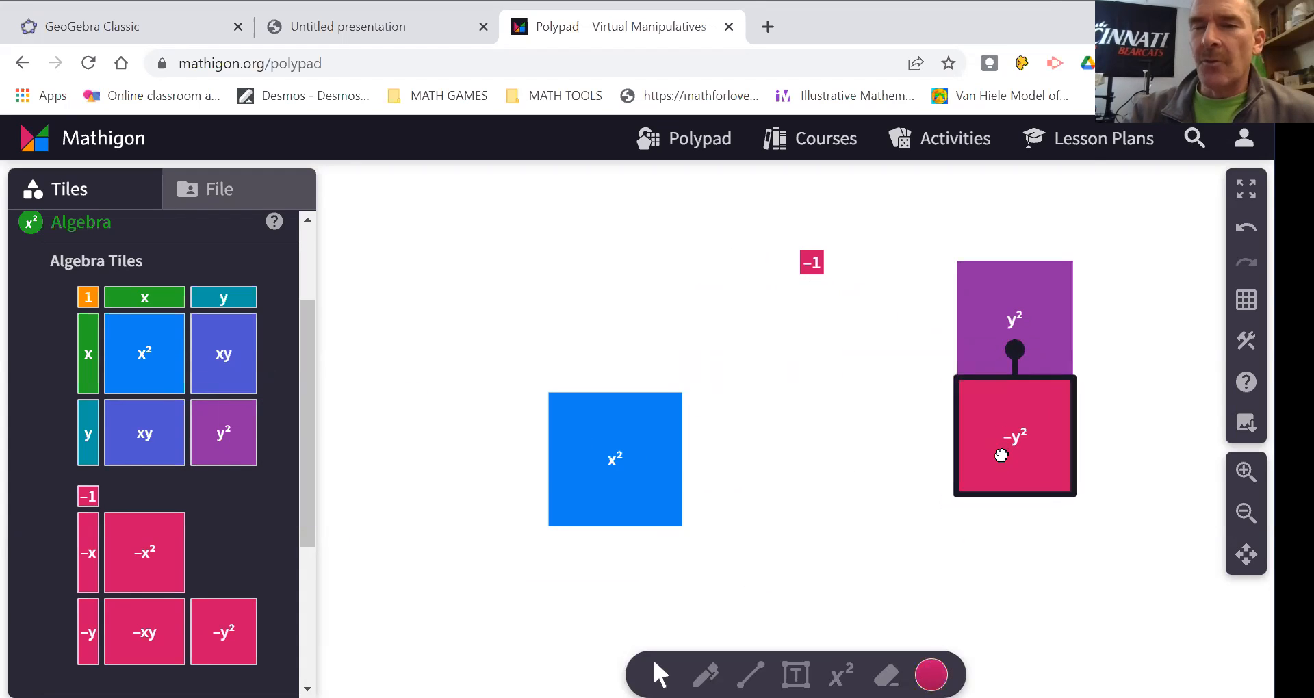
pyautogui.moveTo(228, 433); pyautogui.dragTo(741, 340)
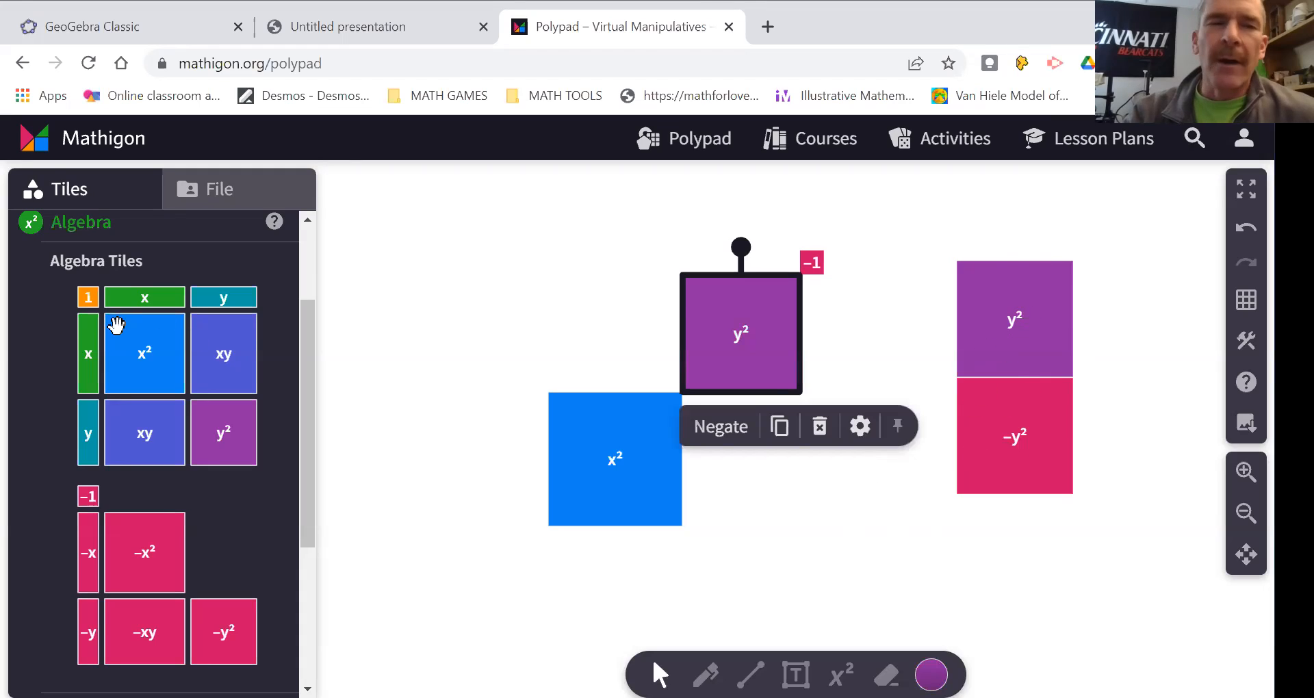
# Replace the −1 tile at the y² tile's corner with a 1 tile, setting a 1 and −1 pair aside
pyautogui.moveTo(88, 293); pyautogui.dragTo(894, 258)
pyautogui.moveTo(812, 262); pyautogui.dragTo(898, 287)
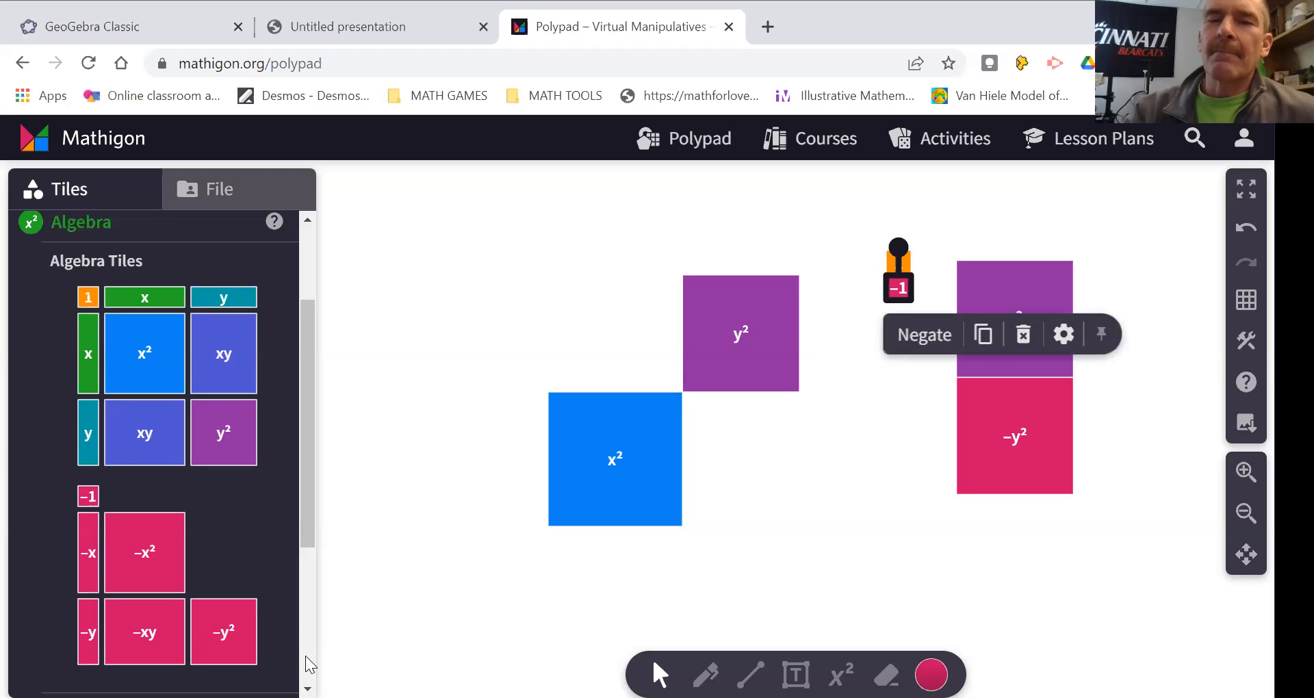
pyautogui.moveTo(83, 294); pyautogui.dragTo(812, 261)
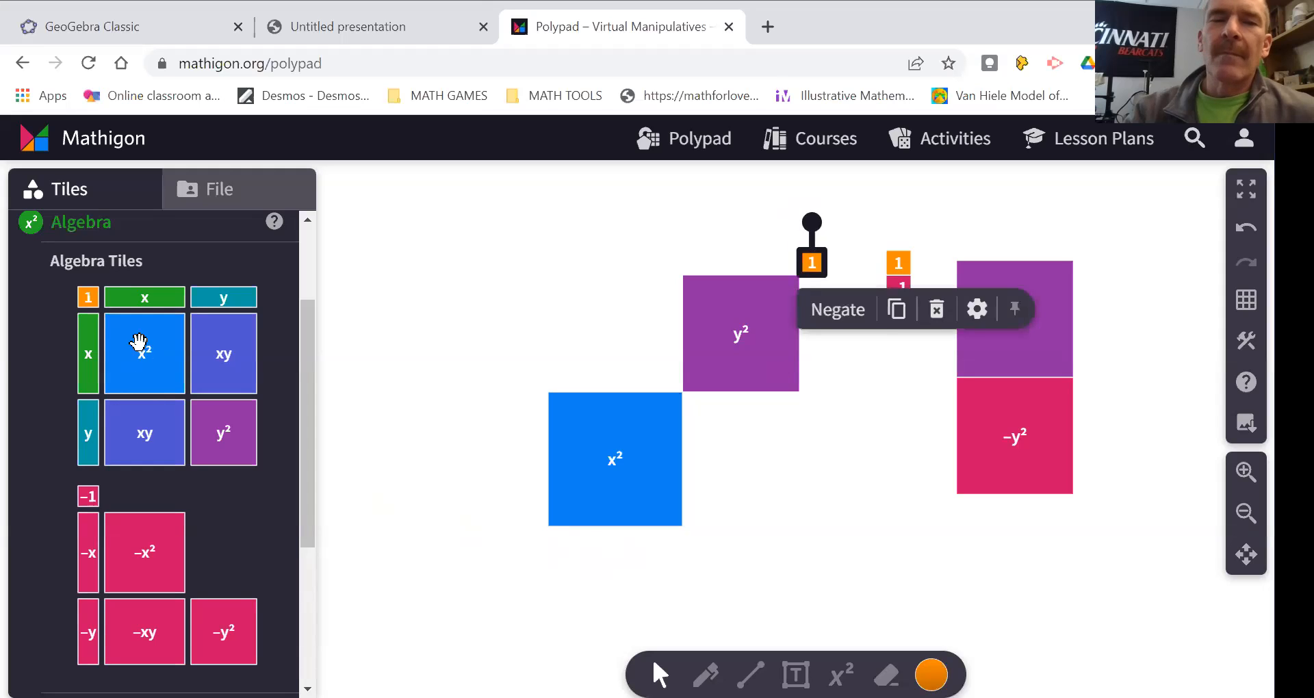
# Complete the tile square with two xy tiles beside x² and y², and line its upper and right edges with x and y tiles
pyautogui.moveTo(217, 364); pyautogui.dragTo(743, 458)
pyautogui.moveTo(144, 433); pyautogui.dragTo(614, 334)
pyautogui.moveTo(176, 295); pyautogui.dragTo(602, 256)
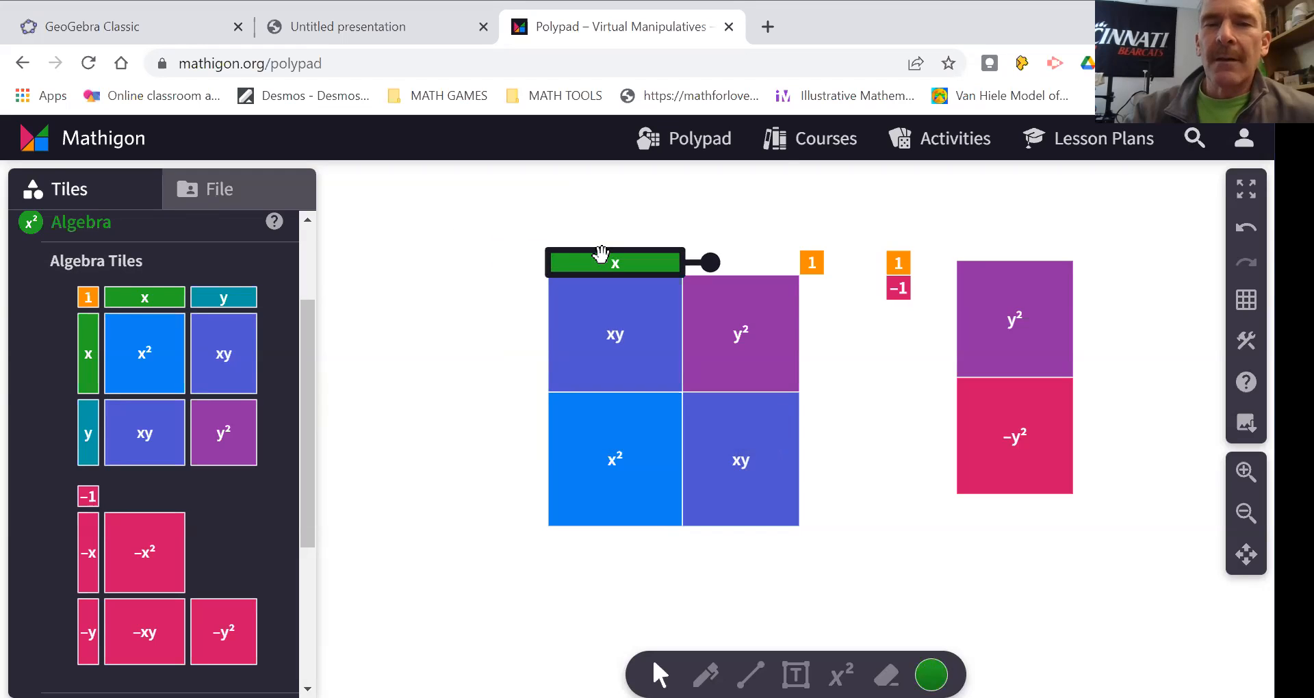
pyautogui.moveTo(228, 295); pyautogui.dragTo(741, 261)
pyautogui.moveTo(86, 359); pyautogui.dragTo(820, 430)
pyautogui.click(820, 464)
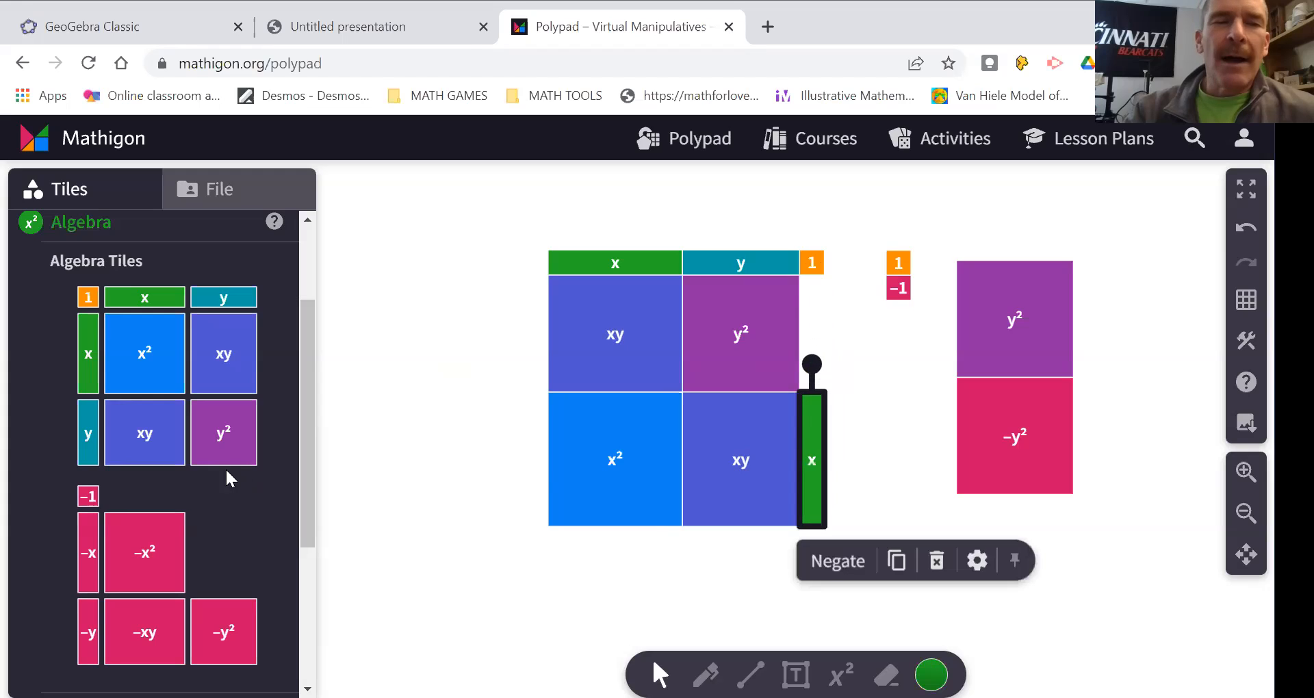
pyautogui.moveTo(88, 434); pyautogui.dragTo(838, 336)
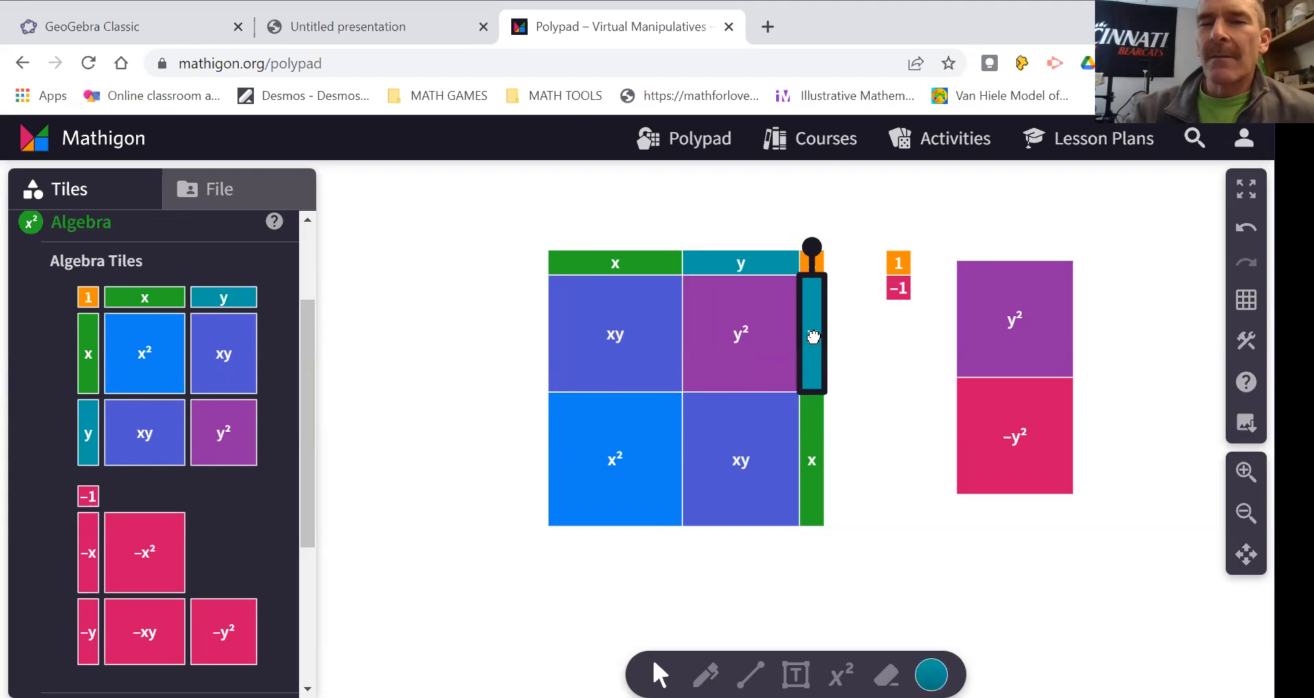
pyautogui.click(875, 387)
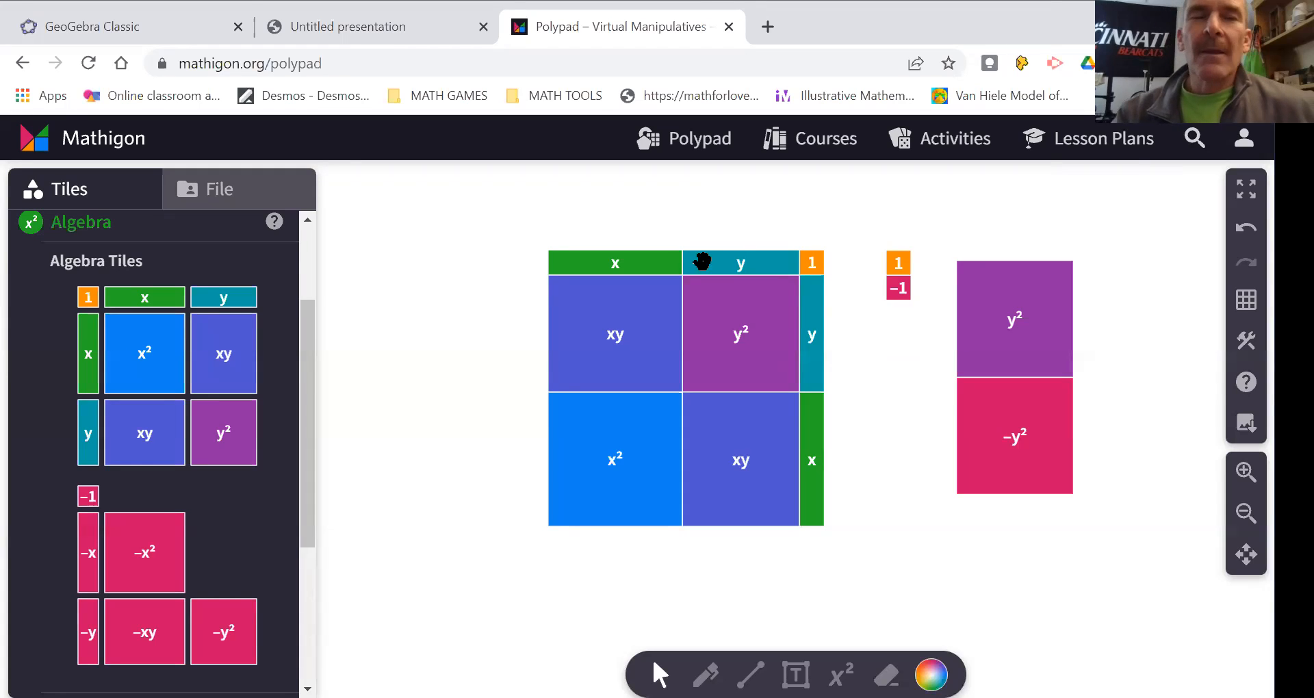
# Switch to GeoGebra, widen the algebra view, and delete the red equation eq2
pyautogui.click(178, 32)
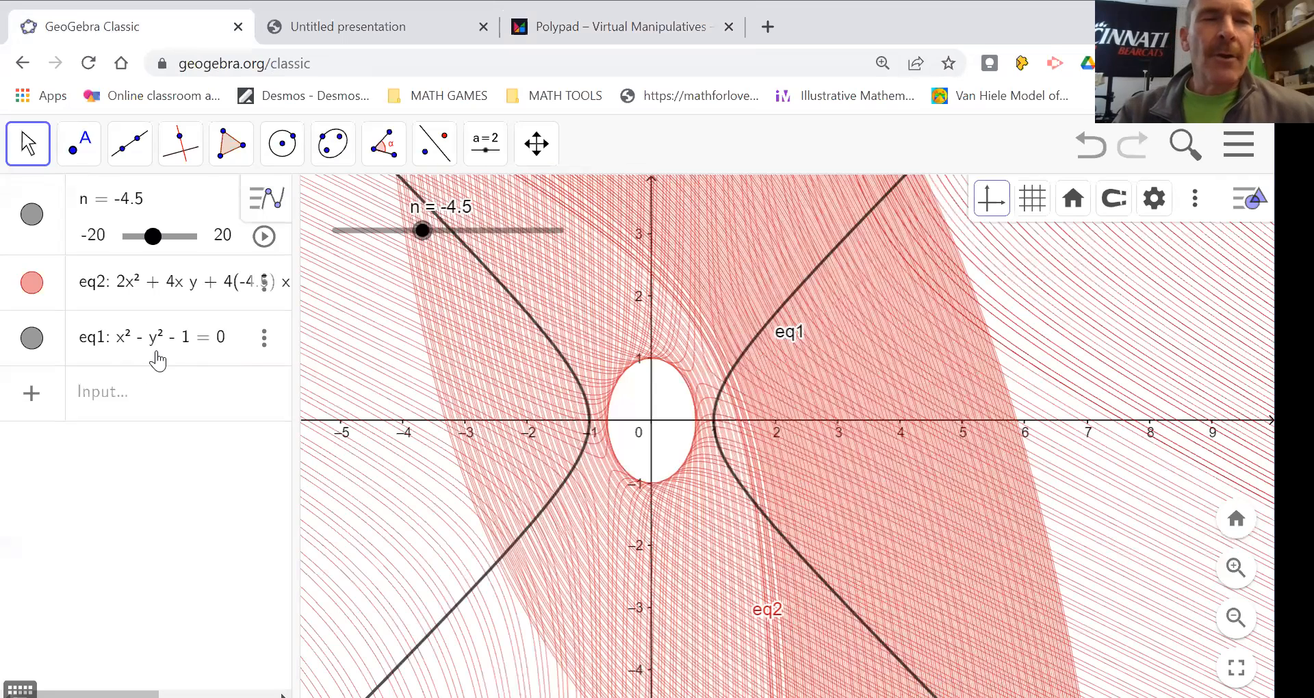
pyautogui.moveTo(296, 323); pyautogui.dragTo(535, 320)
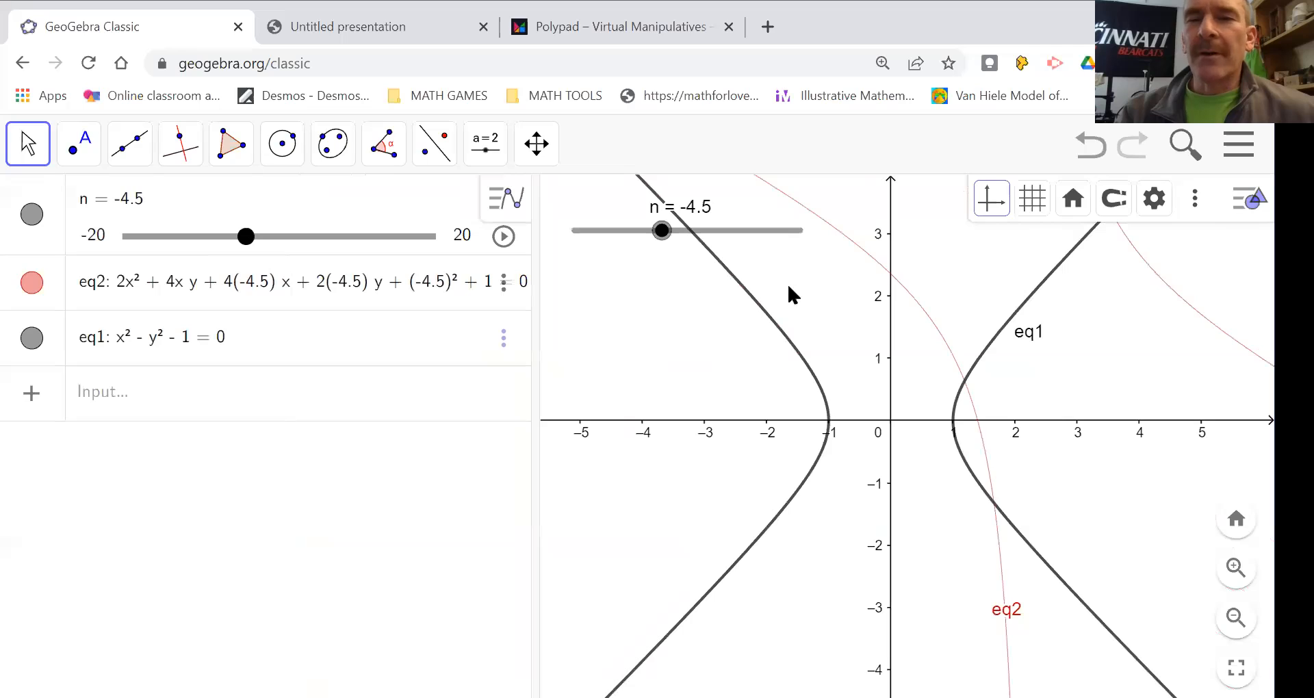
pyautogui.click(845, 236)
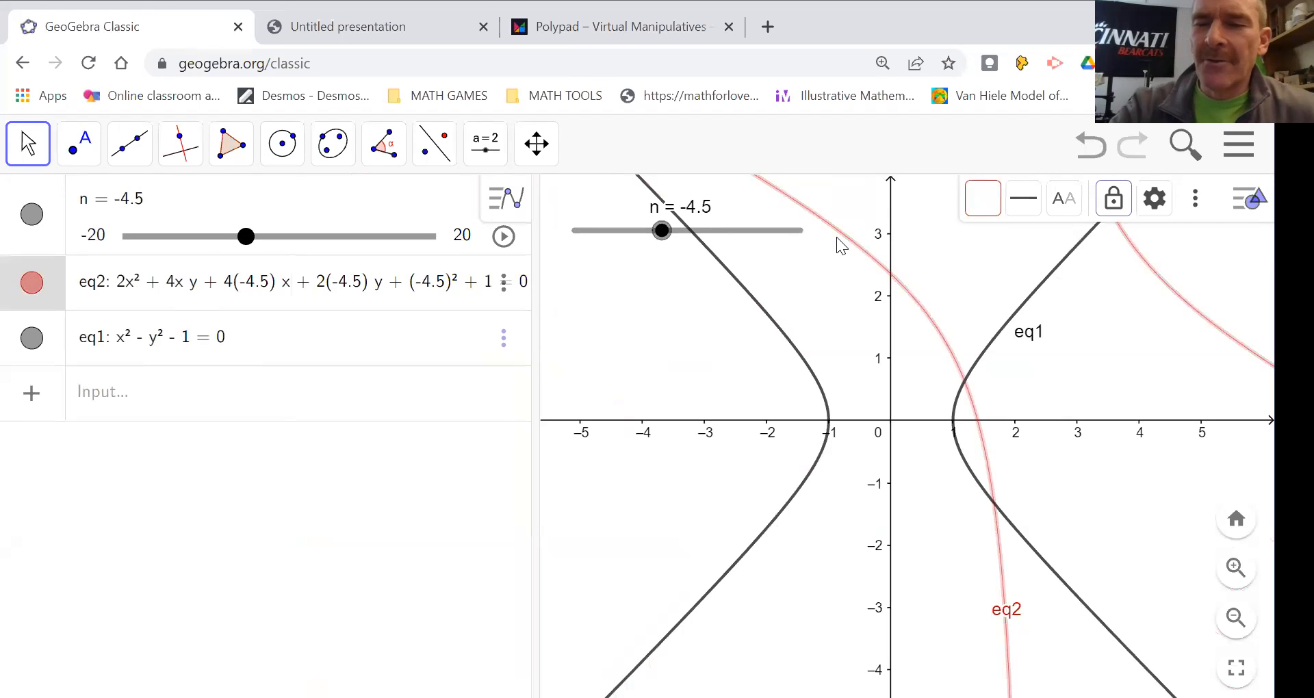
pyautogui.press('Delete')
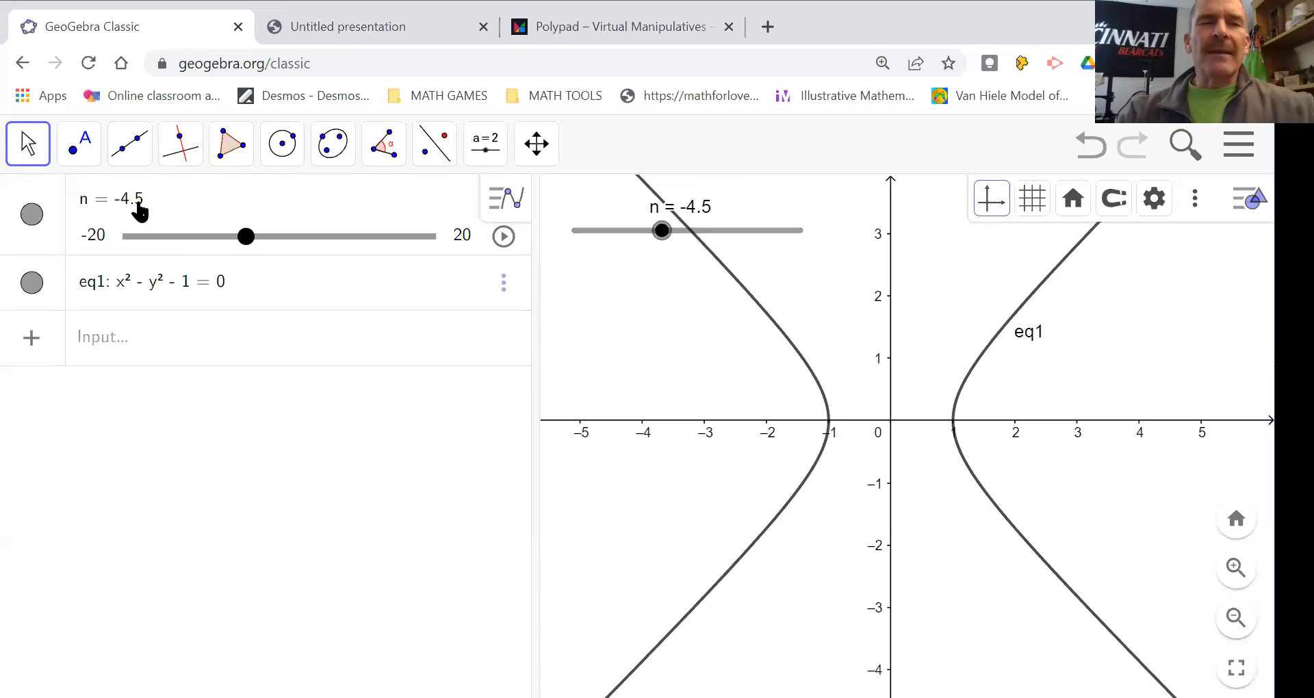
# Enter the new equation 2y² + 2xy + 2x + 2y + 2 = 0
pyautogui.click(134, 345)
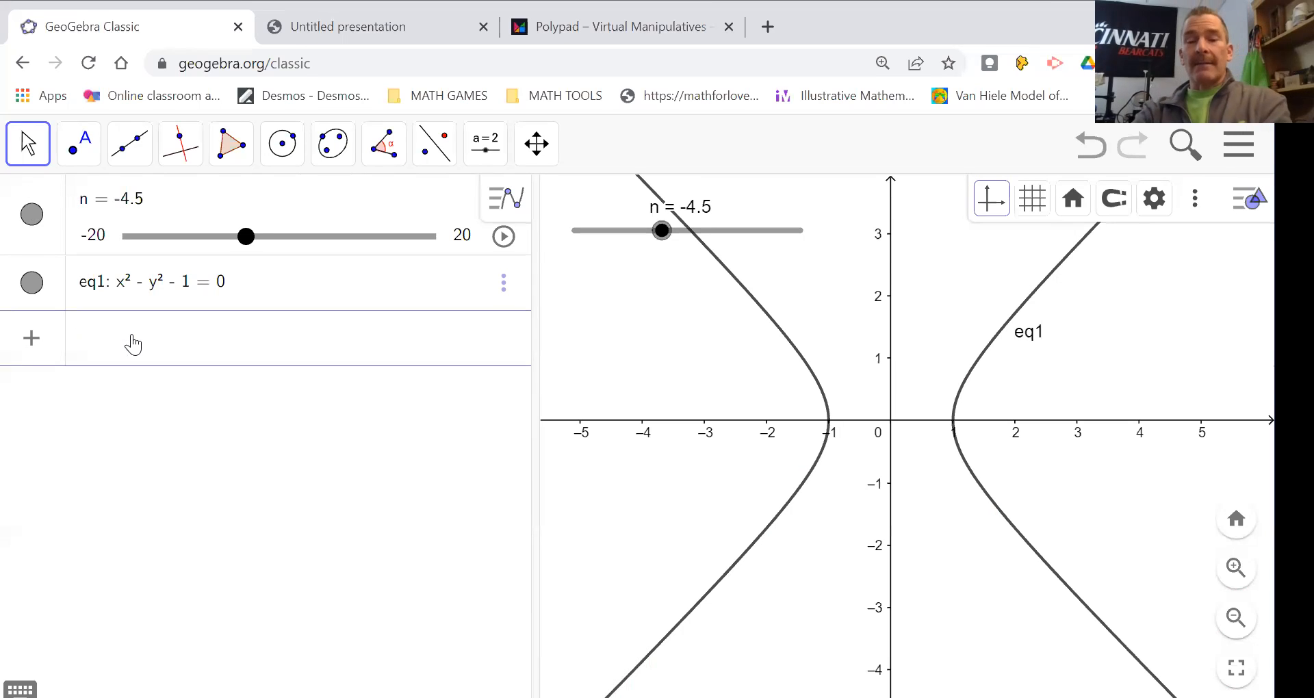
pyautogui.write('2y²')
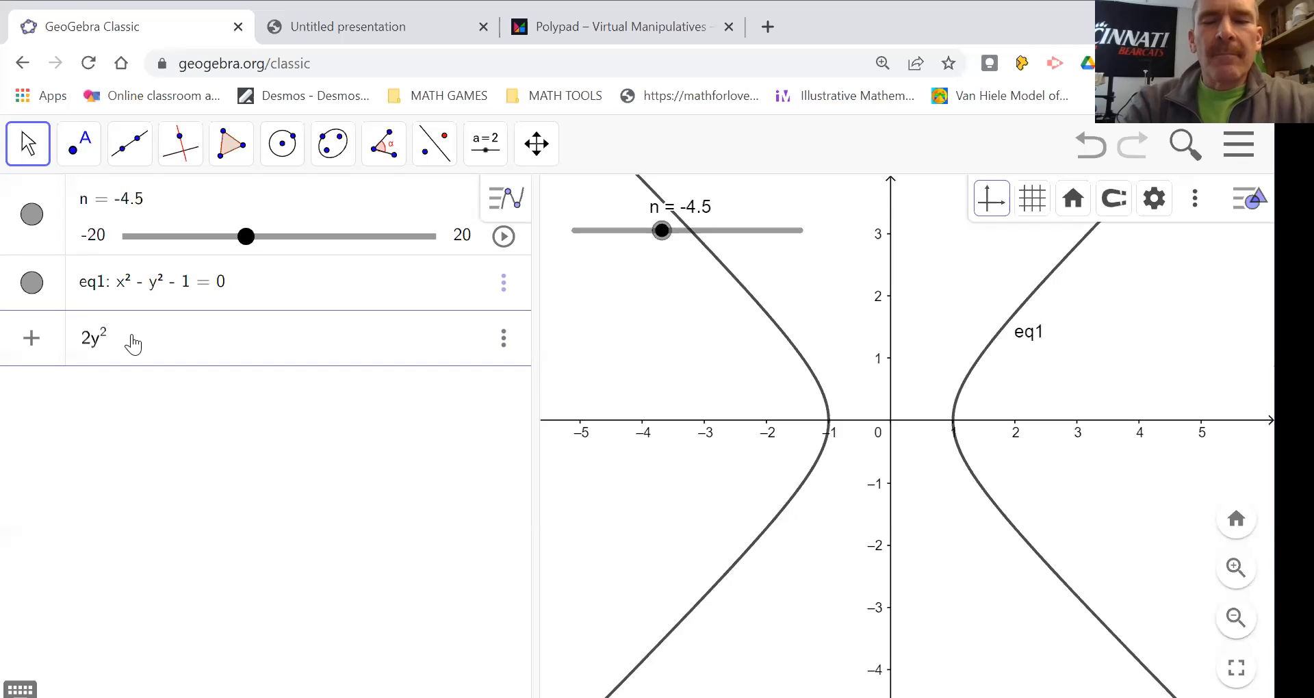
pyautogui.write('y^2+2')
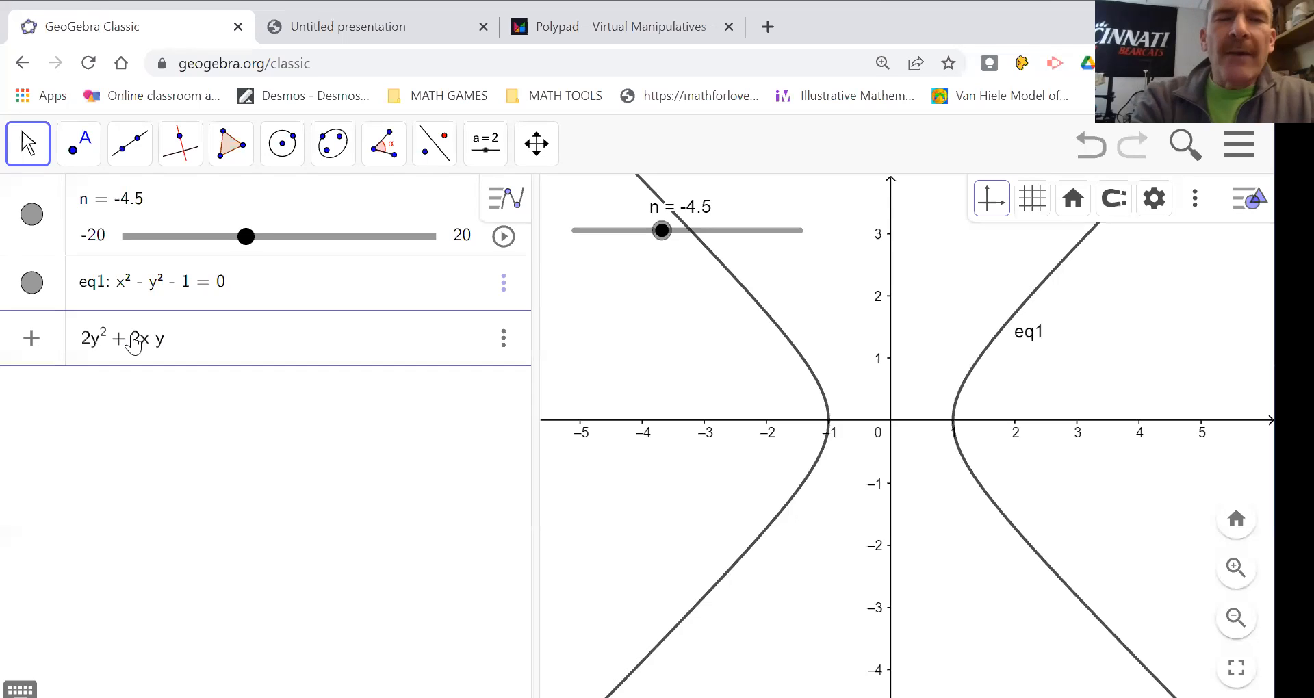
pyautogui.write('x y + ')
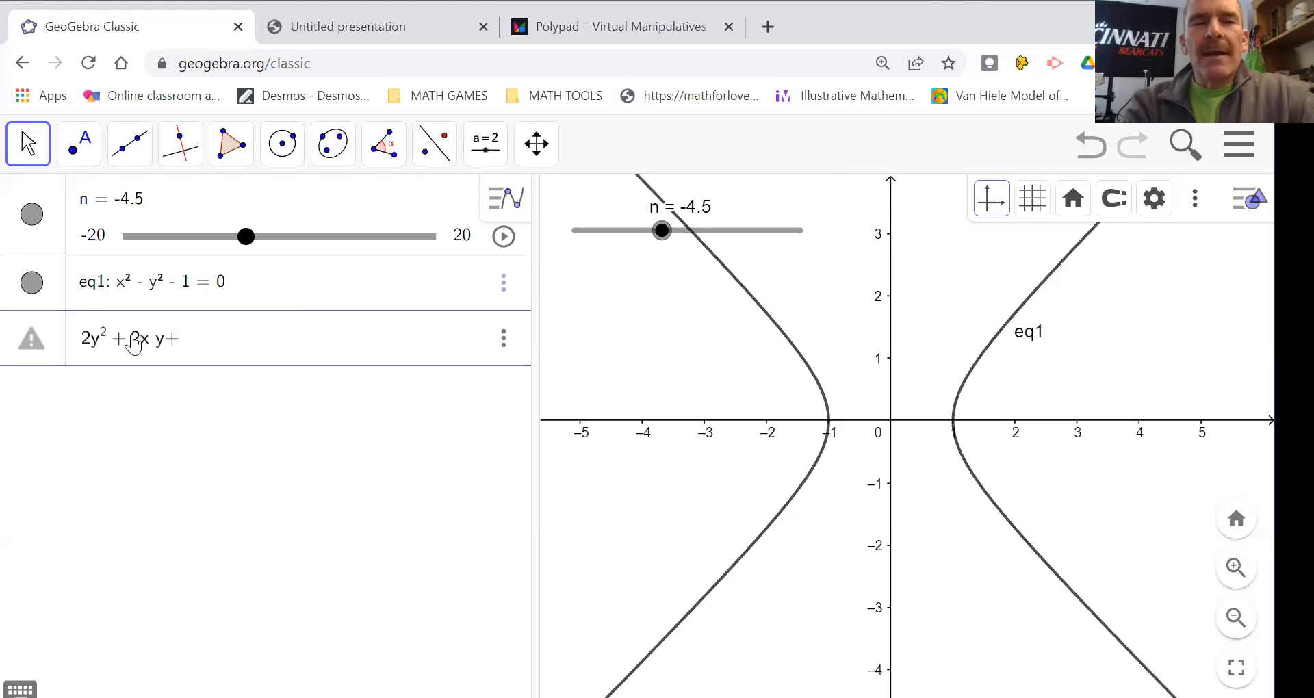
pyautogui.write('2 ')
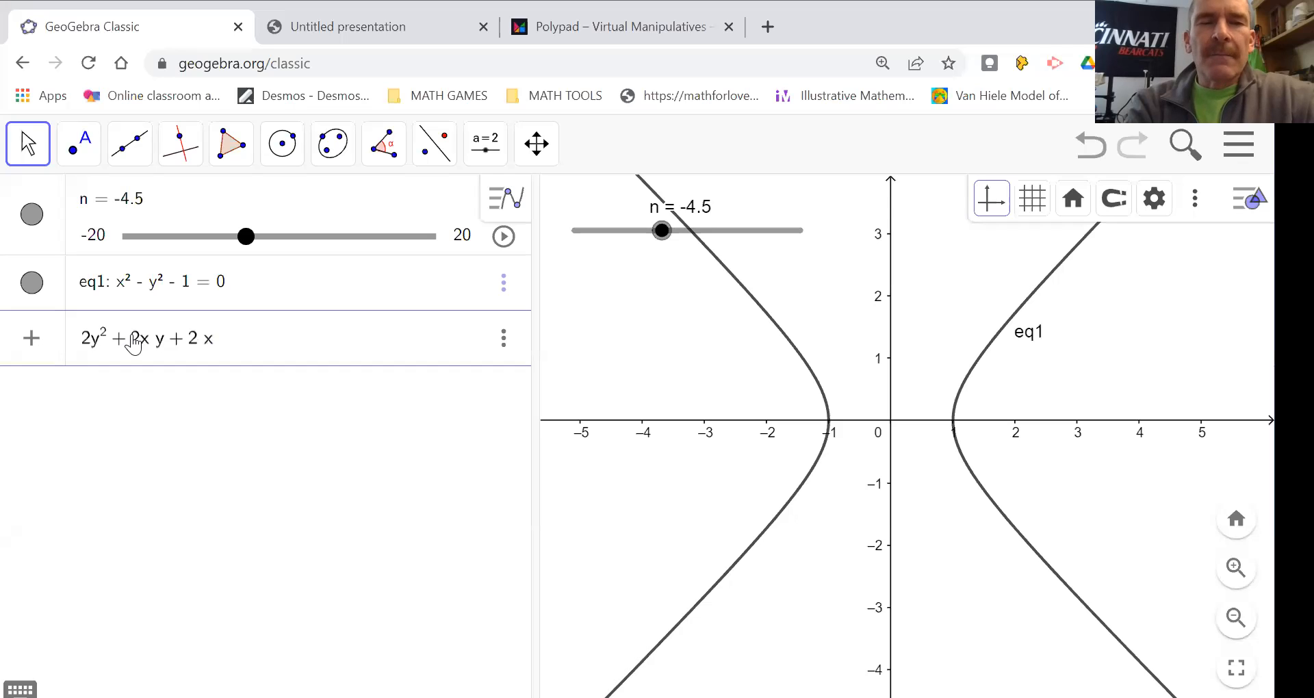
pyautogui.write('x + ')
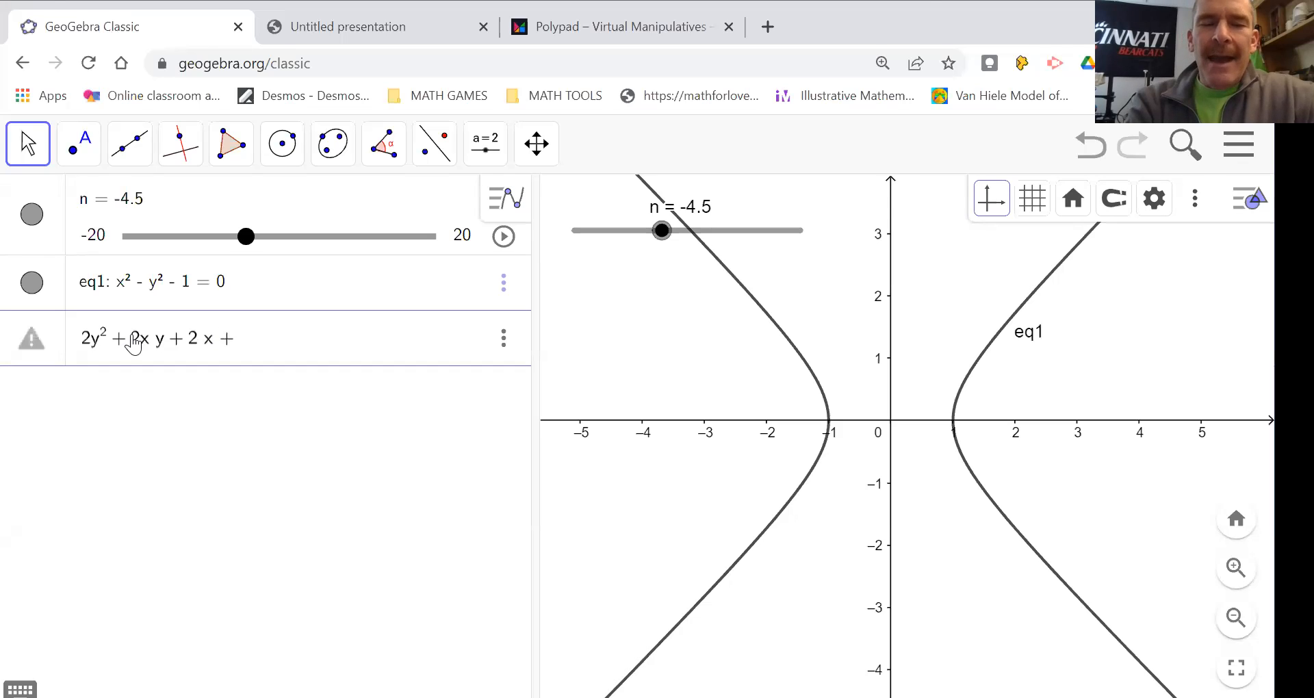
pyautogui.write('2y')
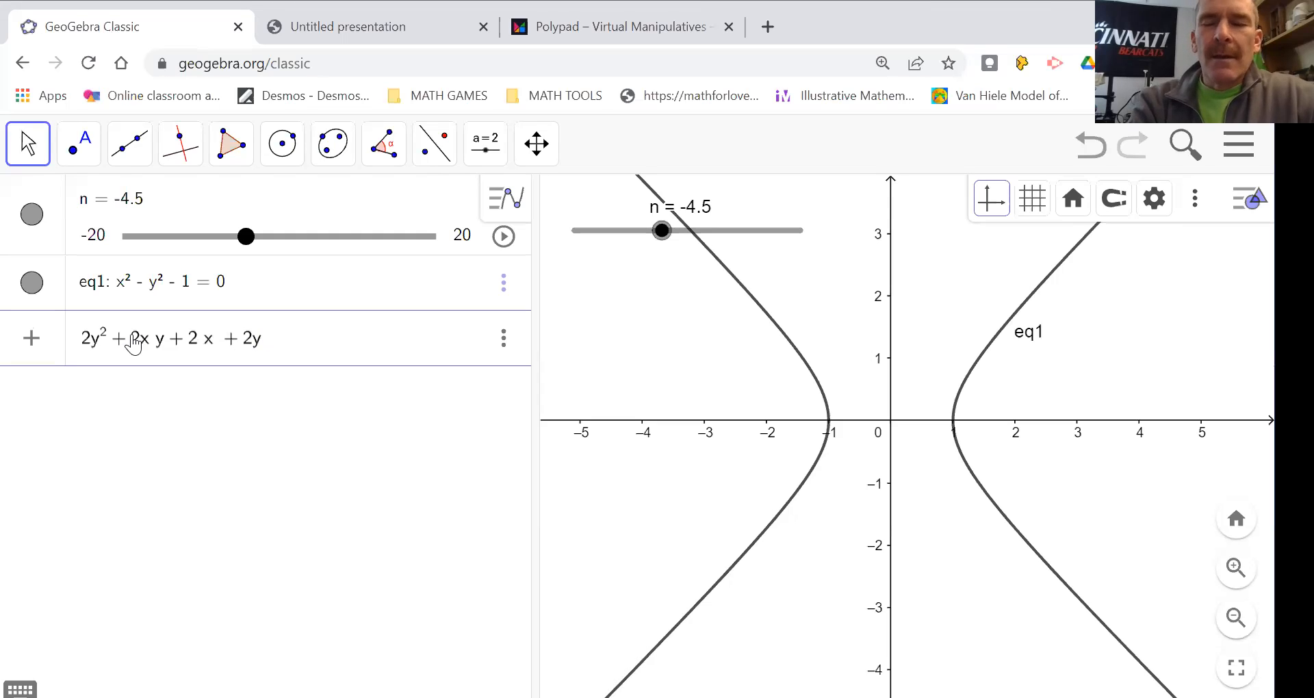
pyautogui.write(' + 2 ')
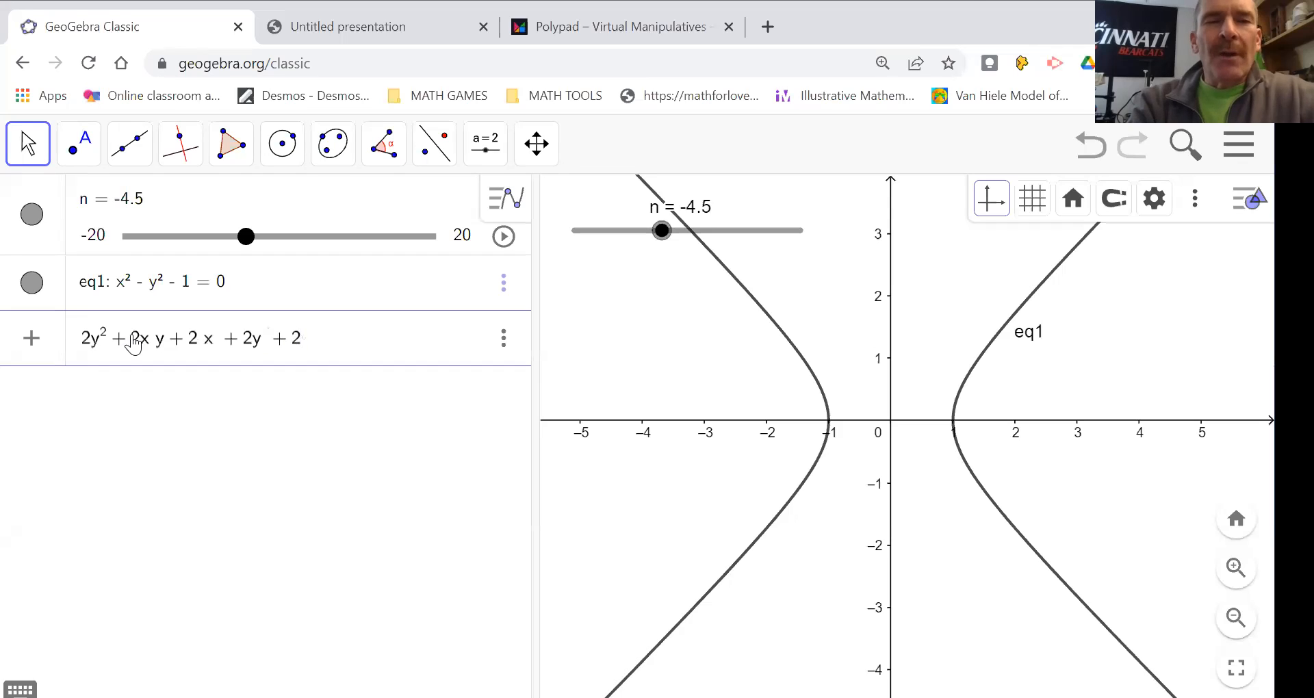
pyautogui.write('= 0')
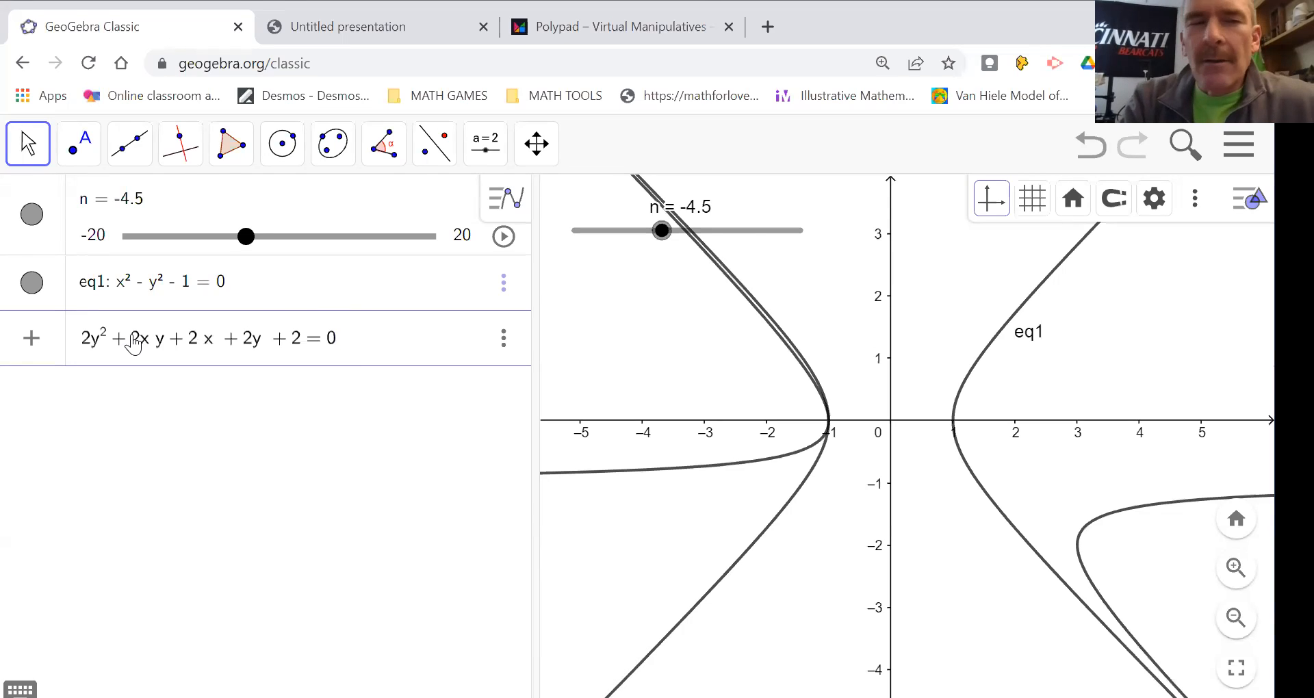
pyautogui.press('Return')
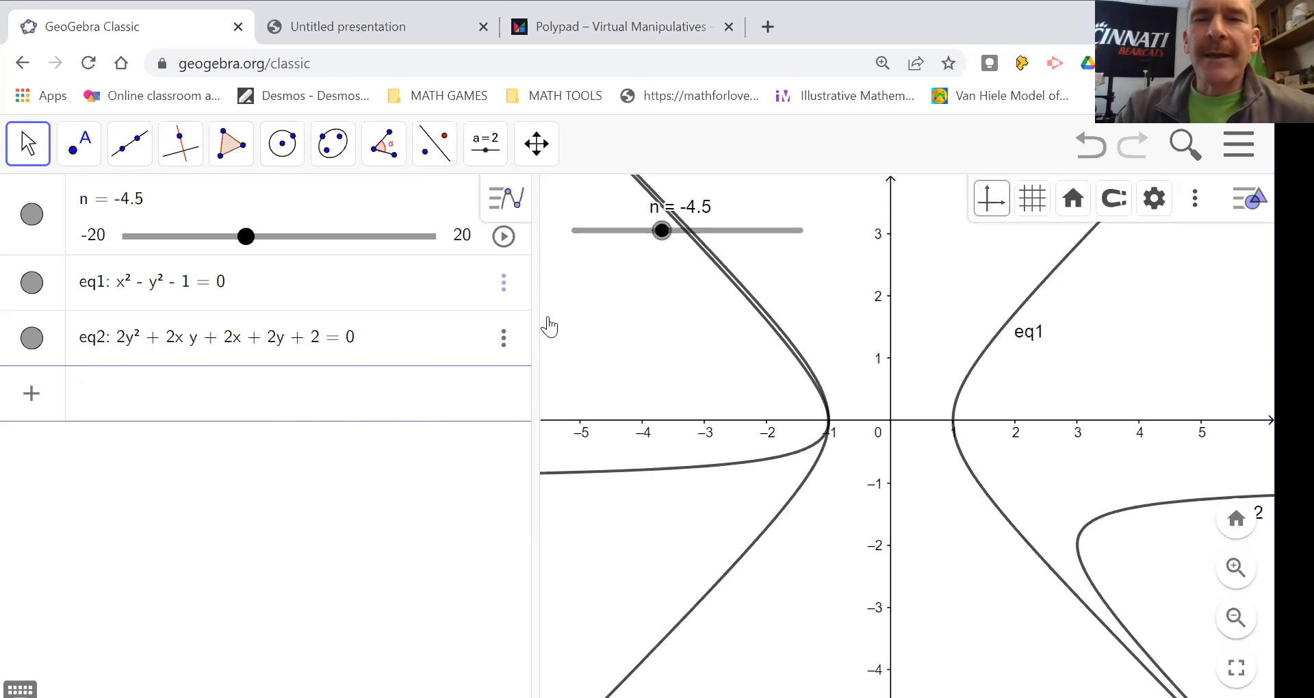
# Change the colour of the new eq2 curve to pink
pyautogui.click(382, 339)
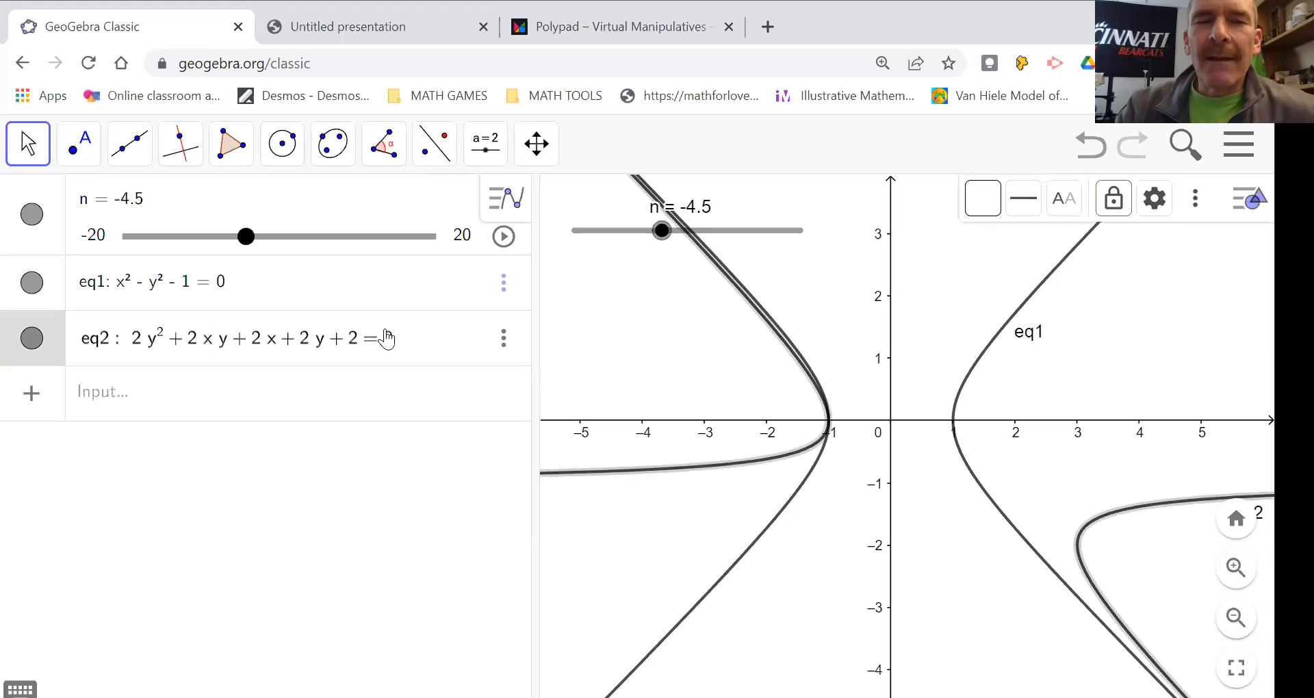
pyautogui.click(977, 206)
pyautogui.click(1107, 251)
pyautogui.click(1049, 426)
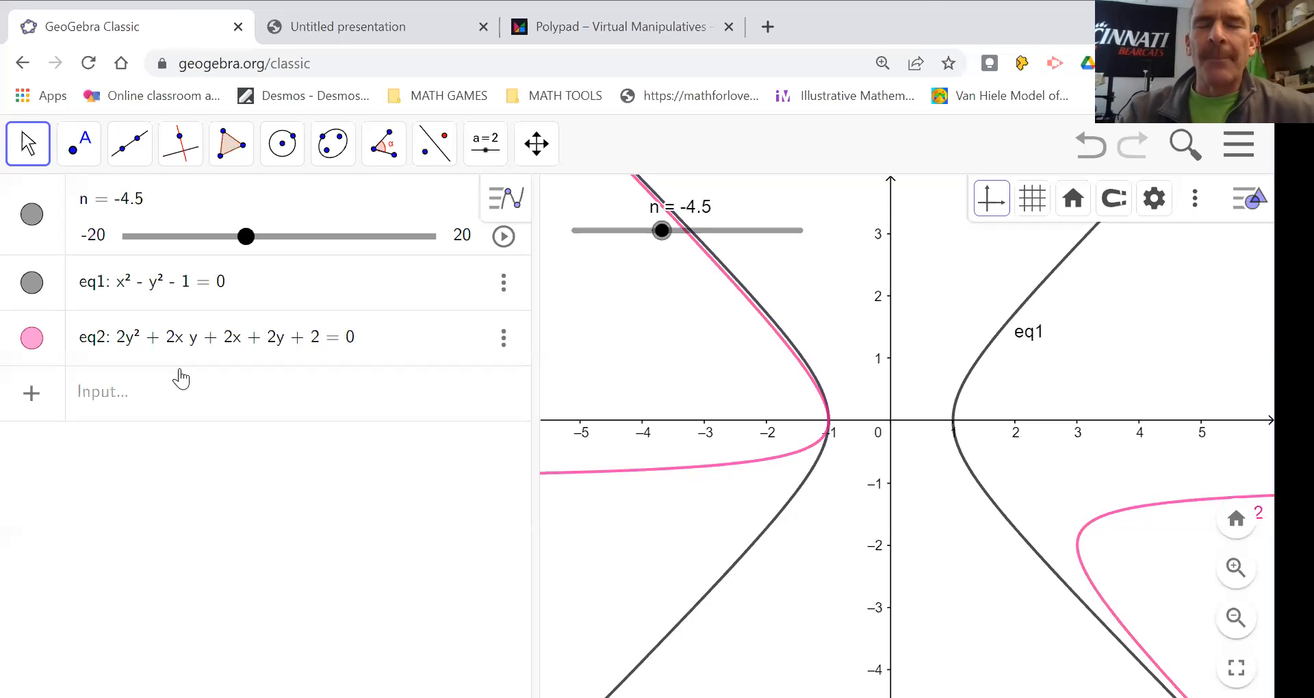
# Rewrite eq2 in terms of n as 2y² + 2xy + 2nx + 2ny + n² + 1 = 0
pyautogui.click(172, 337)
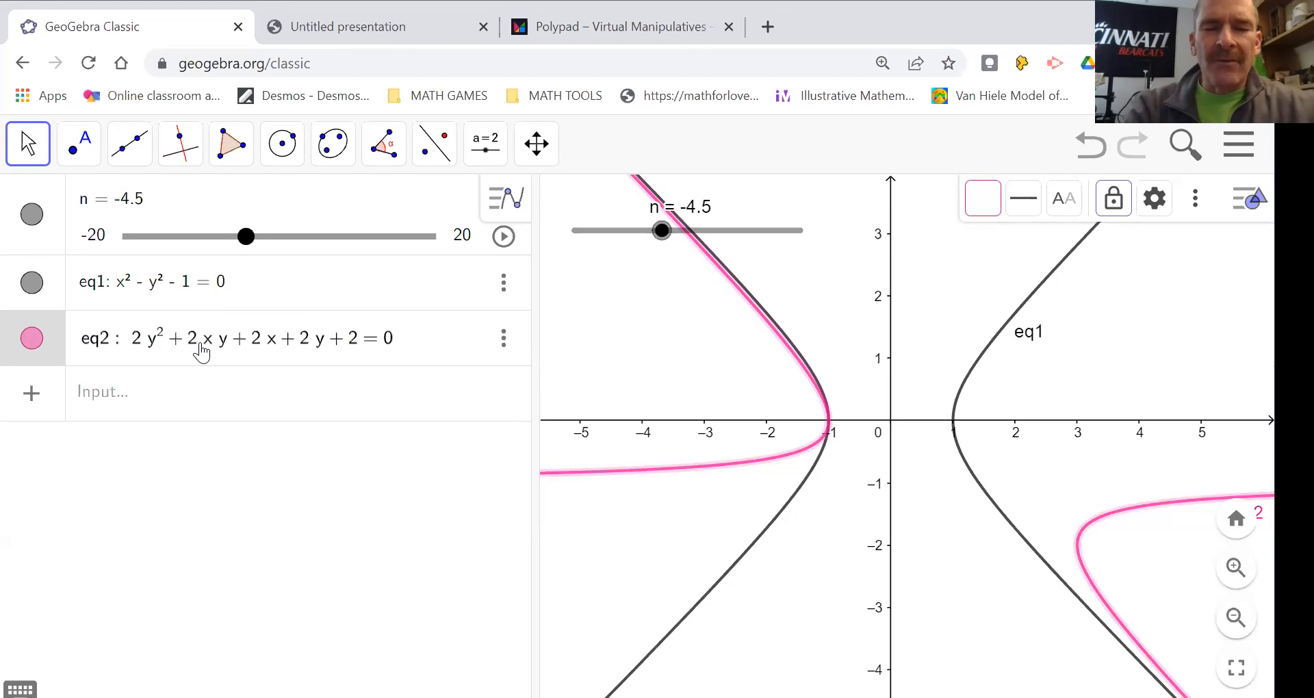
pyautogui.write('n')
pyautogui.press('Return')
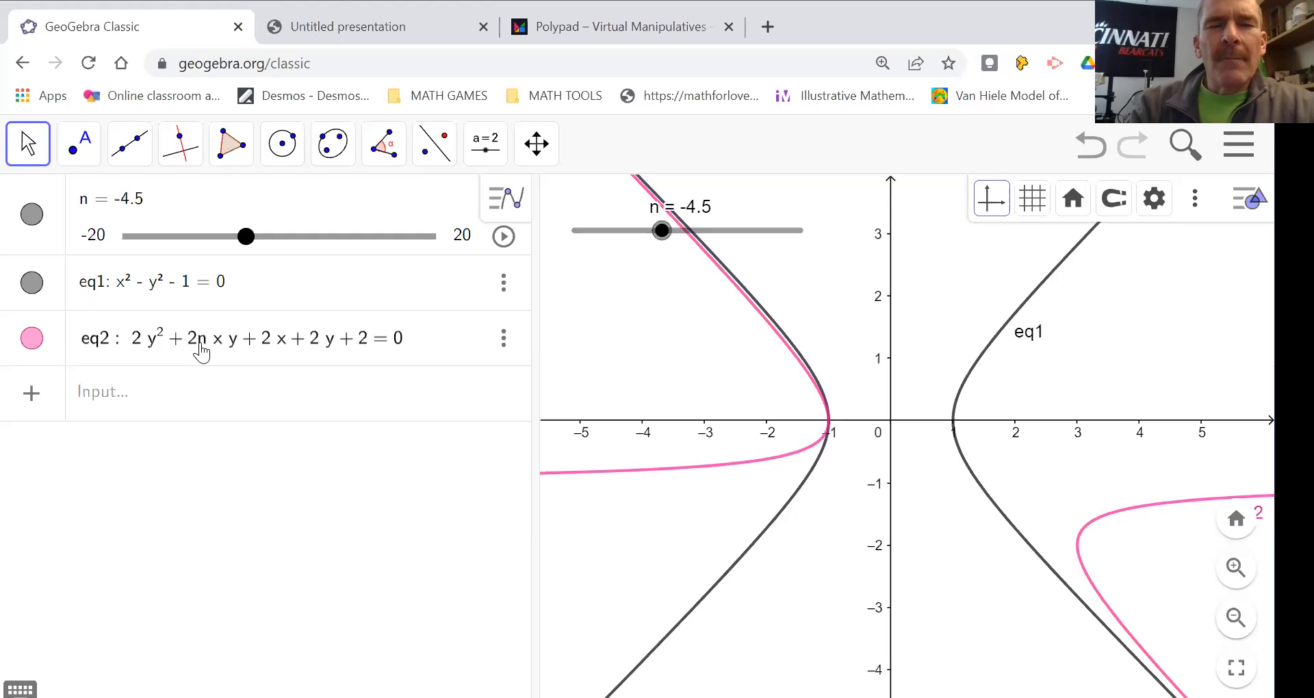
pyautogui.press('BackSpace')
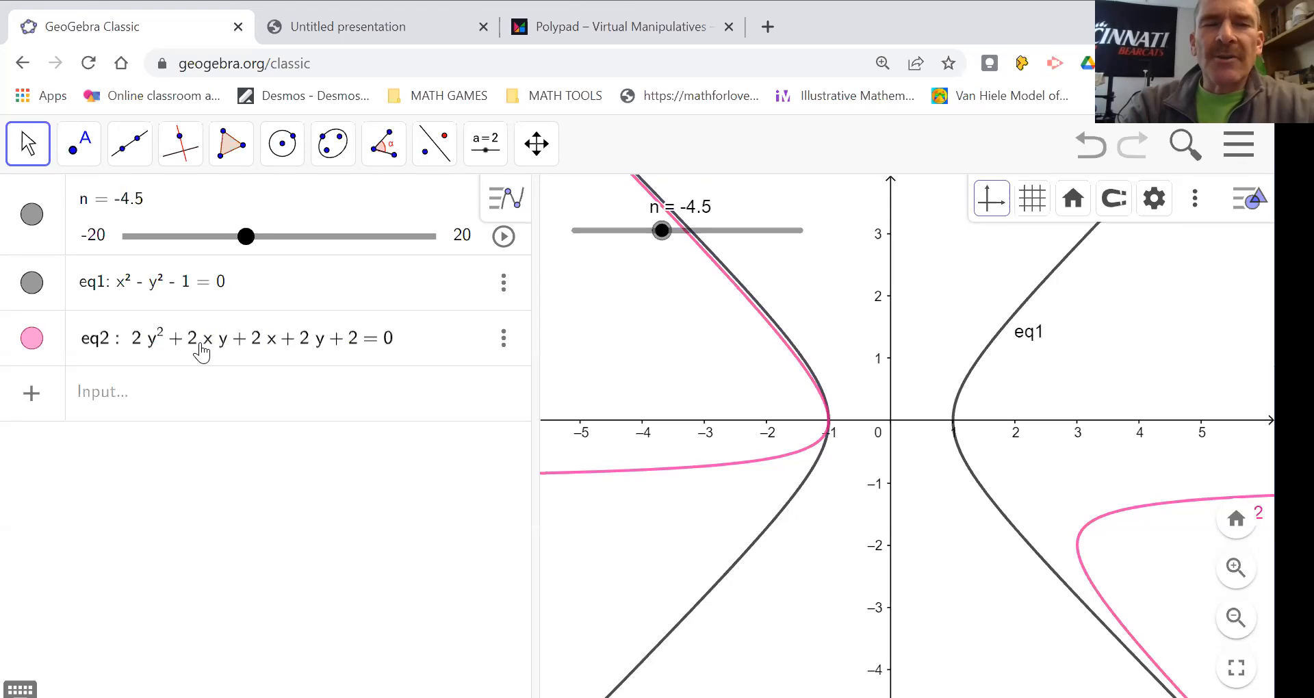
pyautogui.write('n')
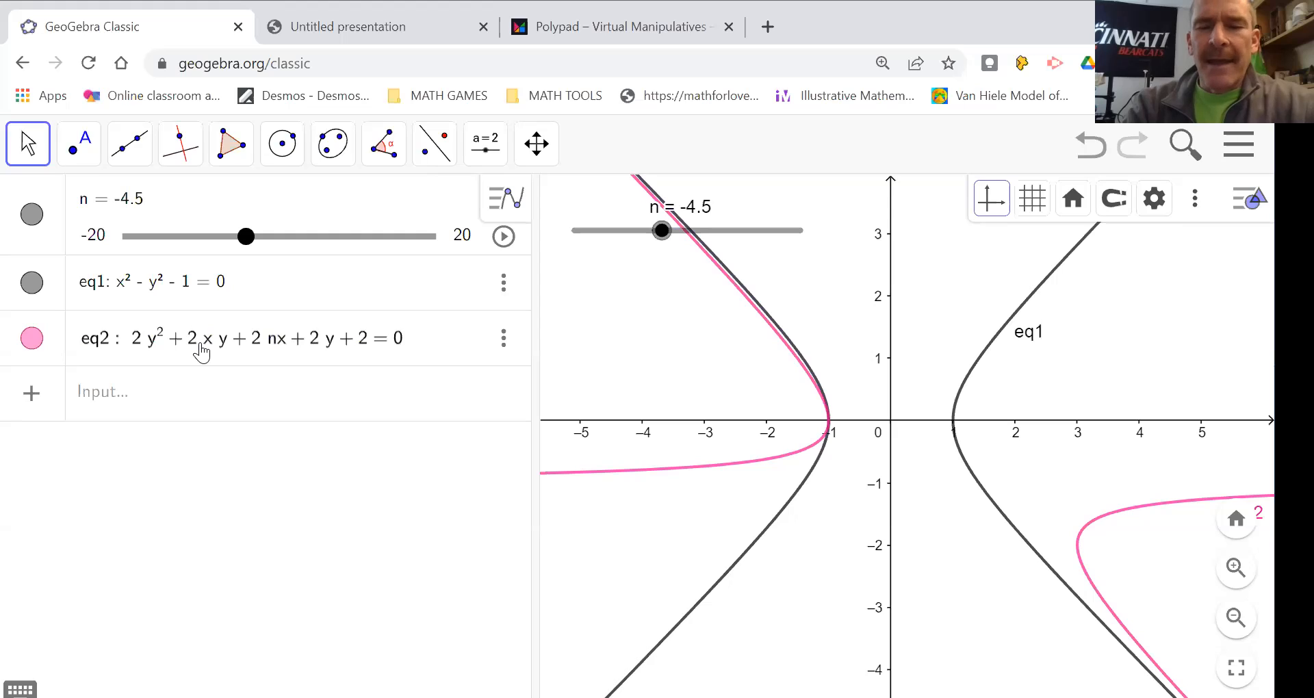
pyautogui.press('Right')
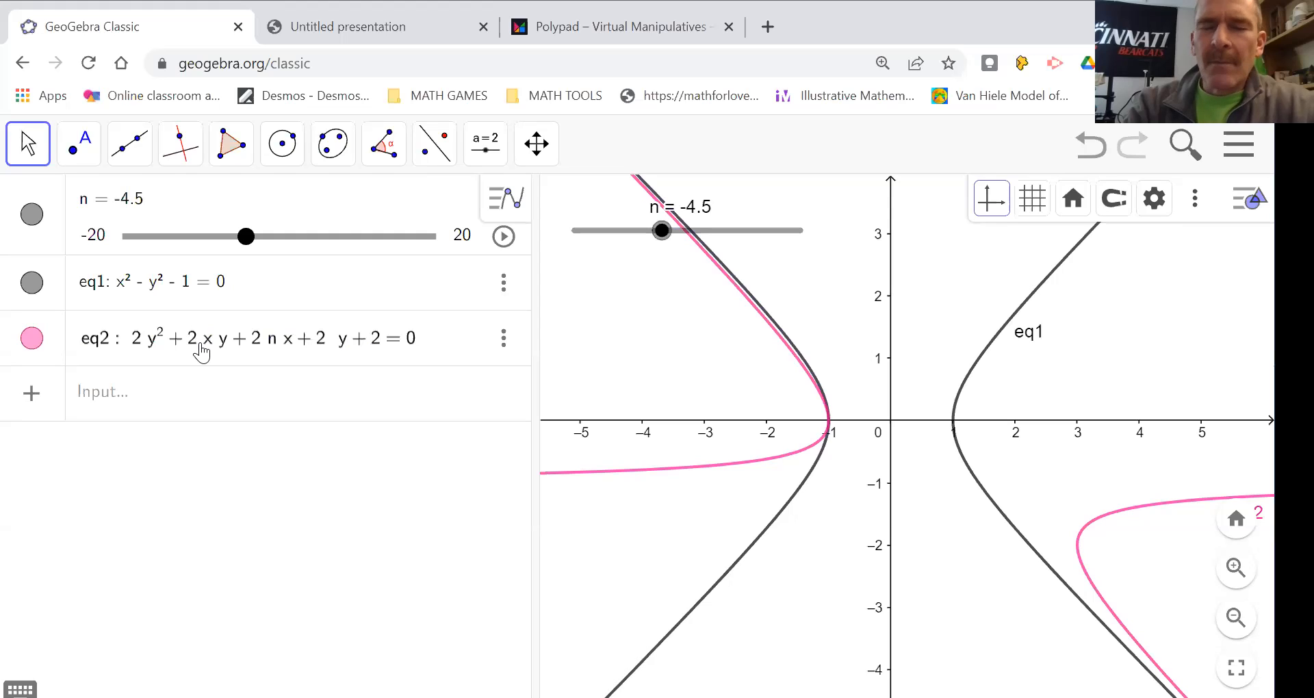
pyautogui.write('n')
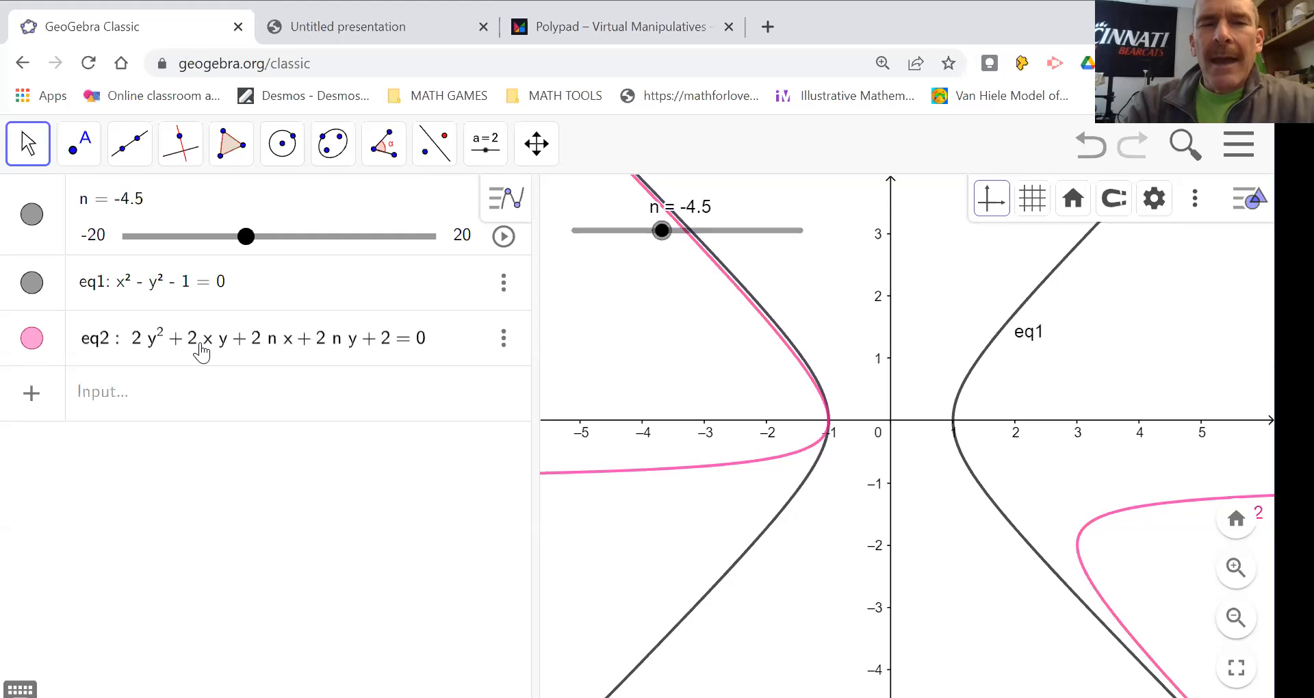
pyautogui.press('BackSpace')
pyautogui.write('n^2 ')
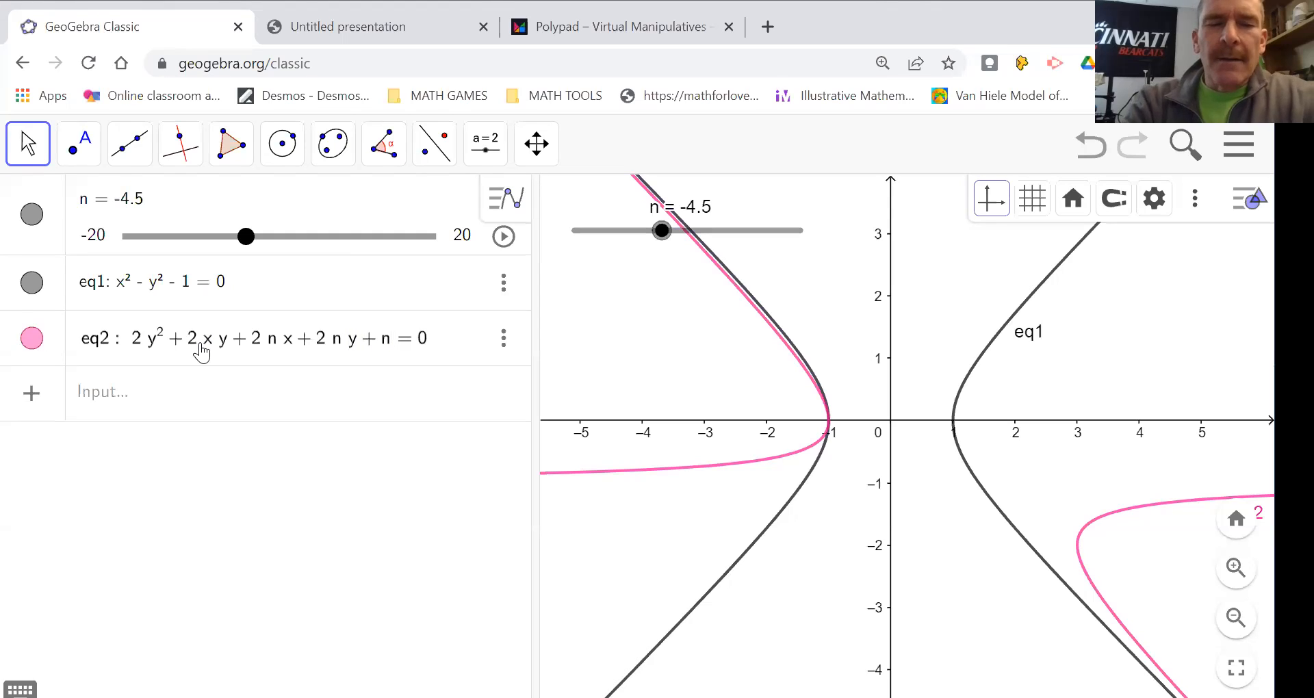
pyautogui.write('+ 1')
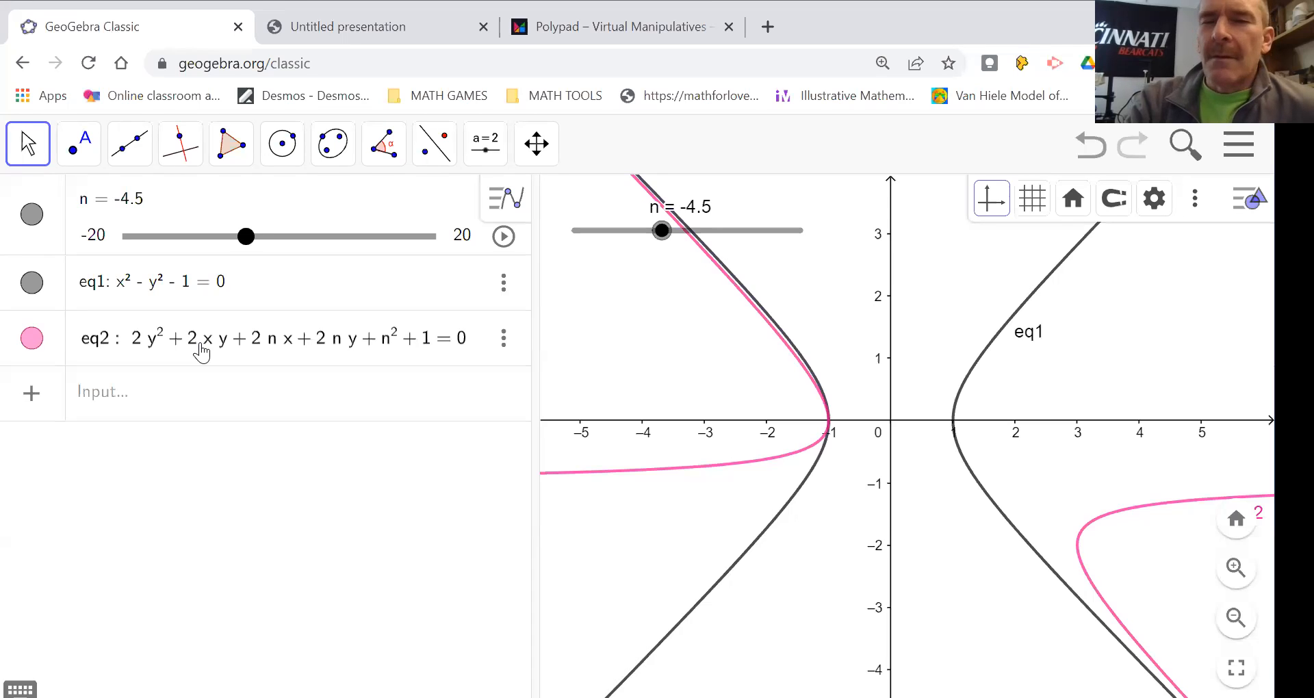
pyautogui.press('Return')
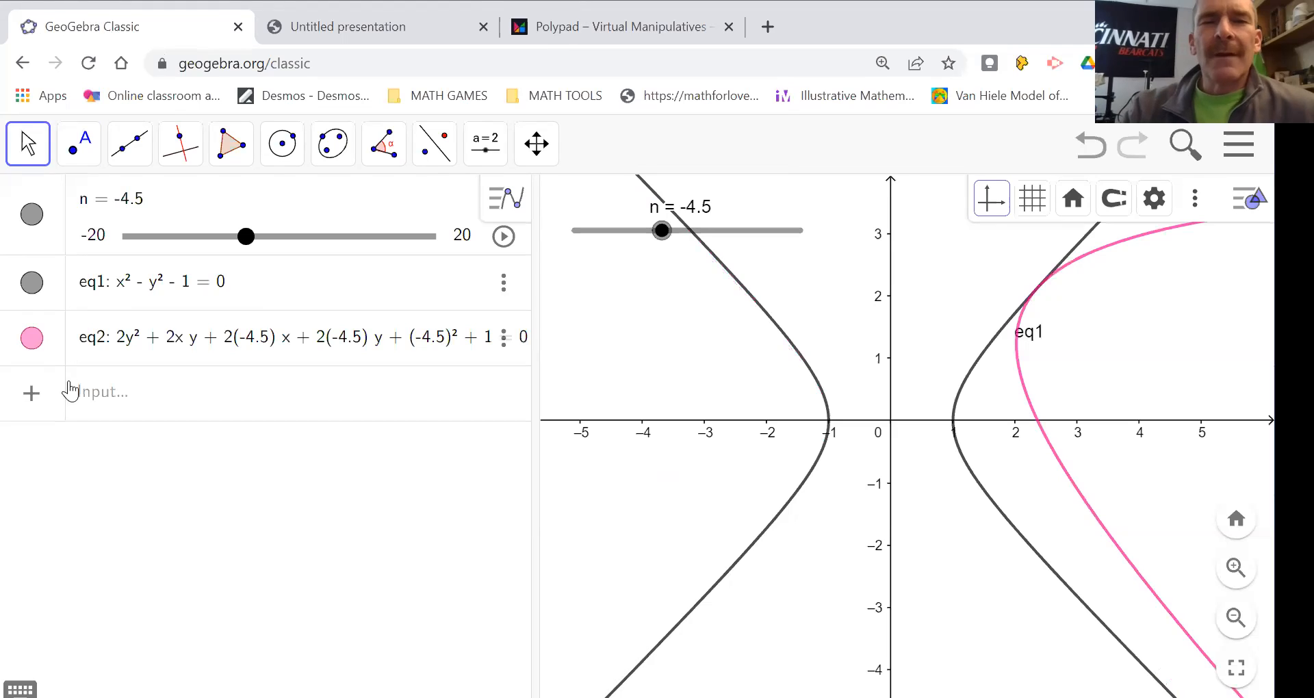
# Animate n with the trace of the pink eq2 curve turned on, stop the animation, and clear the drawn trace
pyautogui.click(505, 237)
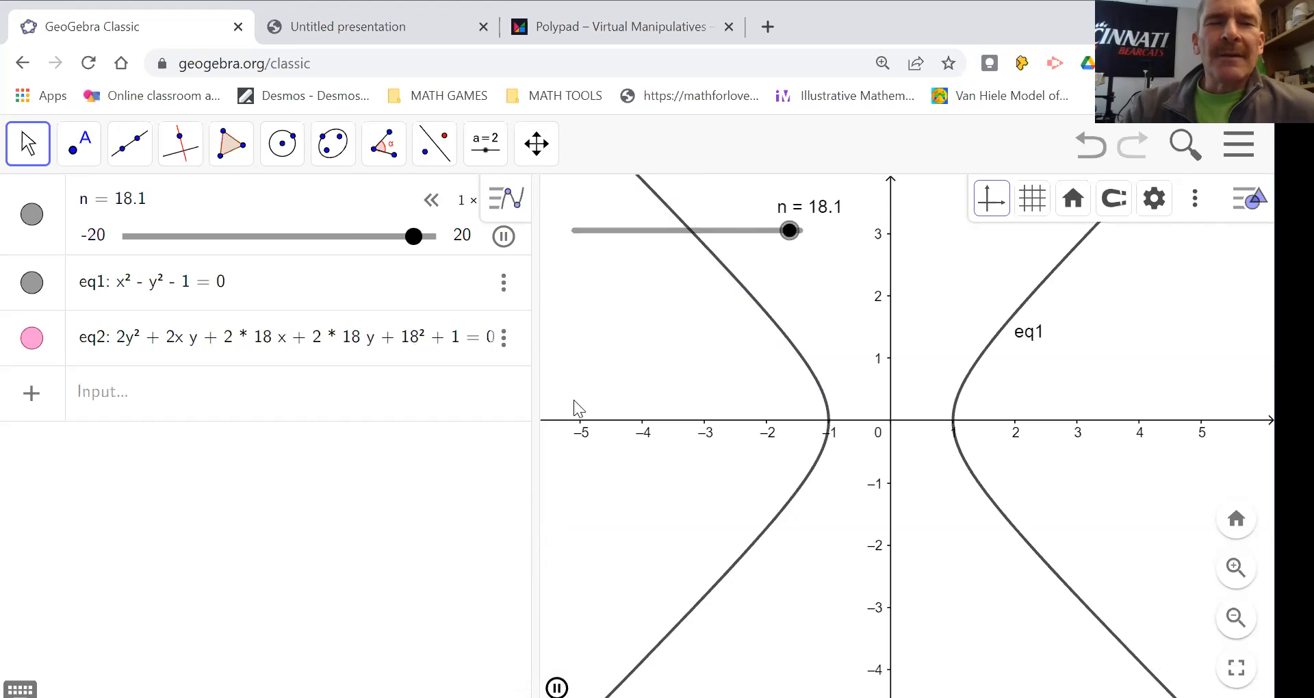
pyautogui.rightClick(365, 348)
pyautogui.click(466, 519)
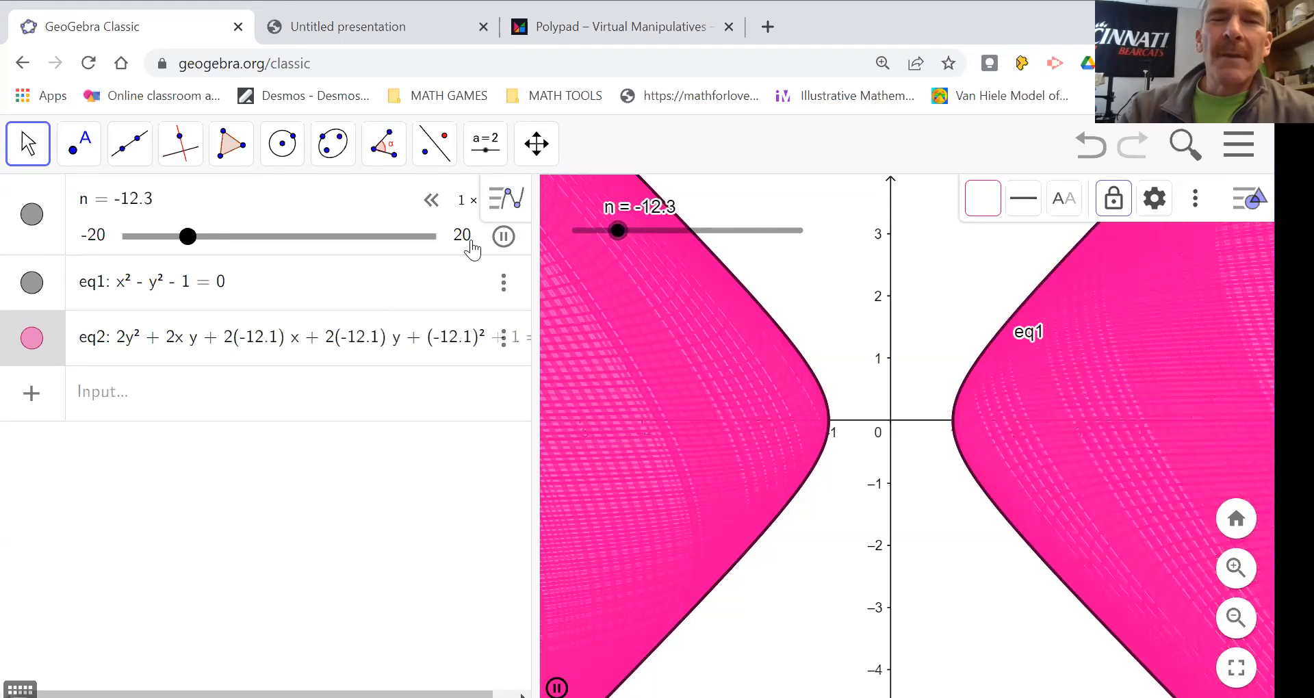
pyautogui.click(503, 236)
pyautogui.click(844, 339)
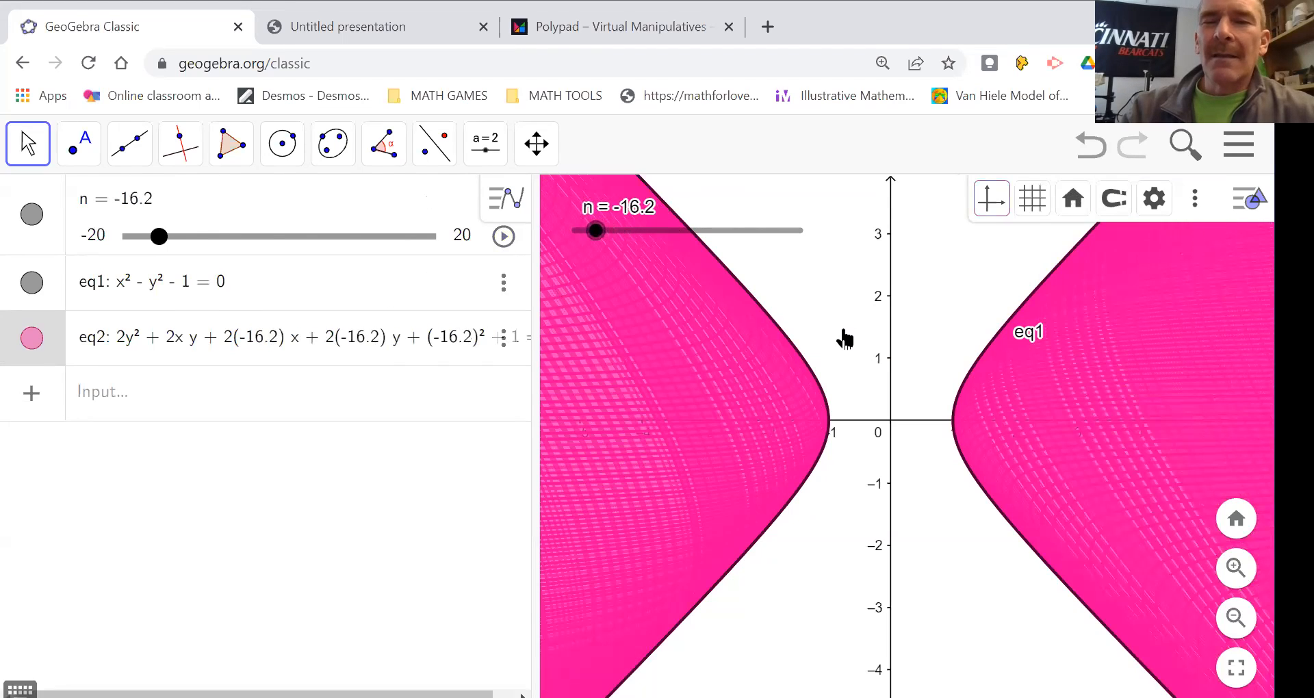
pyautogui.moveTo(844, 339); pyautogui.dragTo(854, 317)
# Set eq2's line thickness to 1 and animate n again to redraw its trace
pyautogui.rightClick(438, 338)
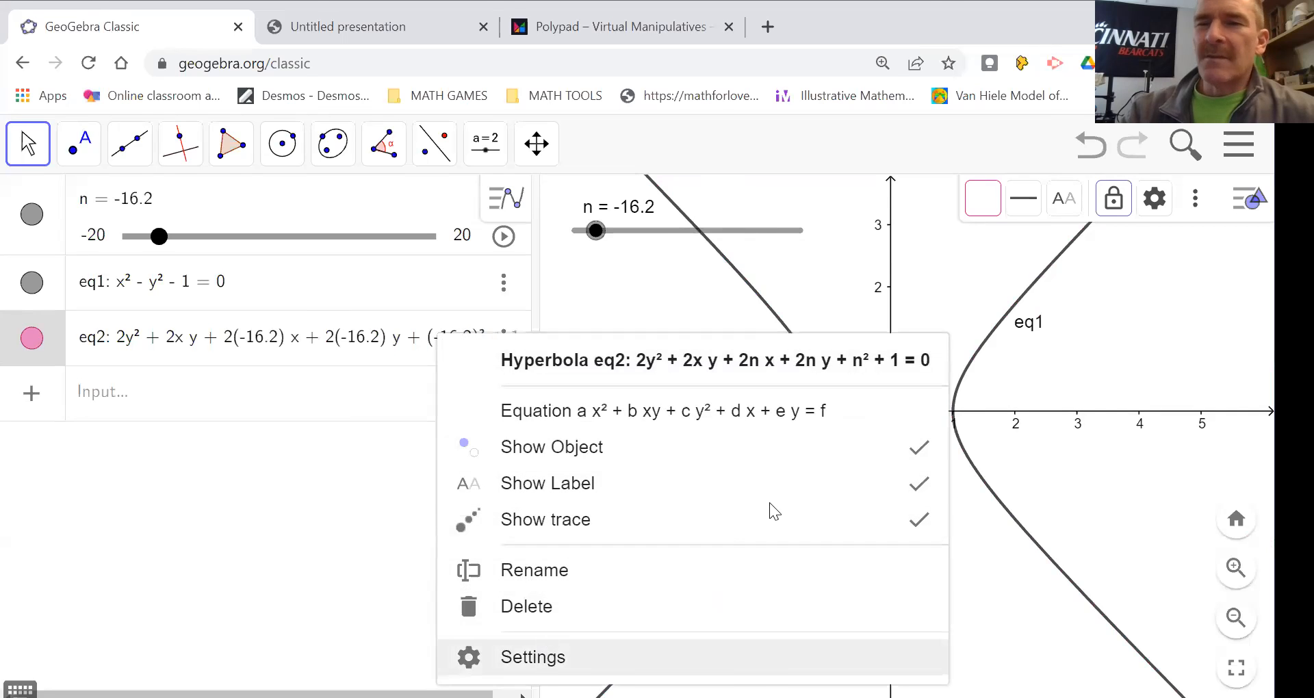
pyautogui.click(769, 657)
pyautogui.click(999, 206)
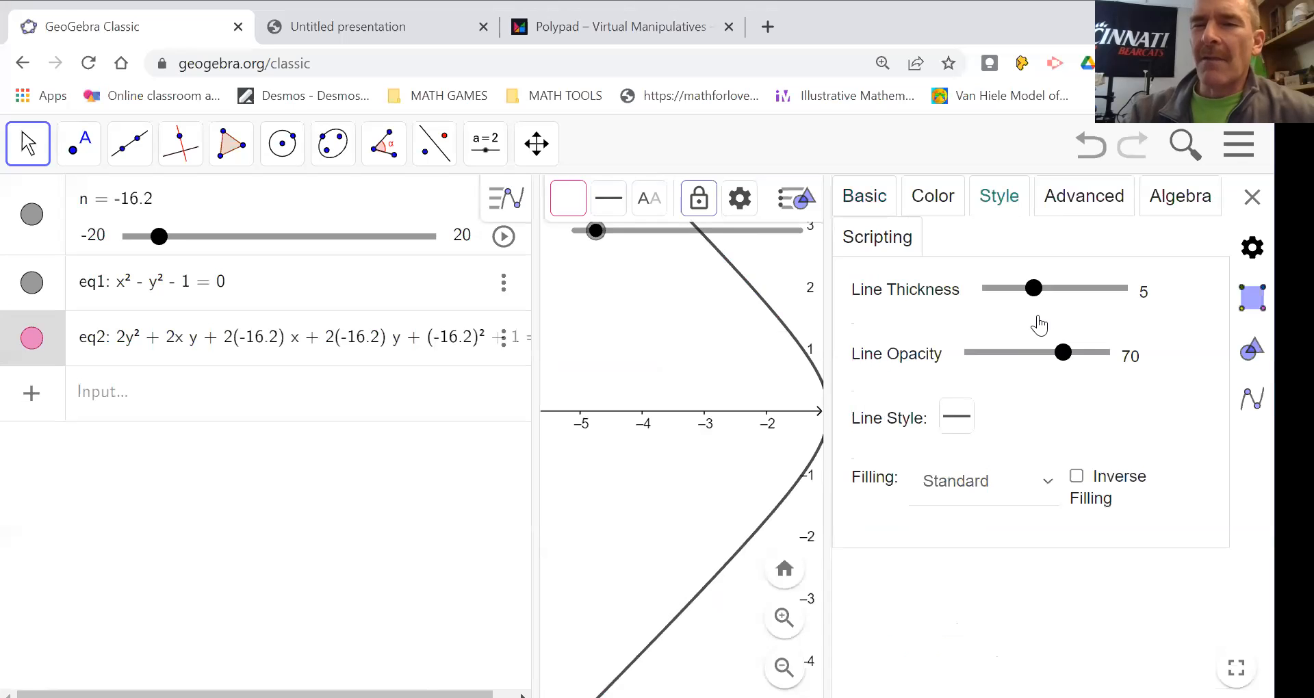
pyautogui.moveTo(1033, 288); pyautogui.dragTo(957, 293)
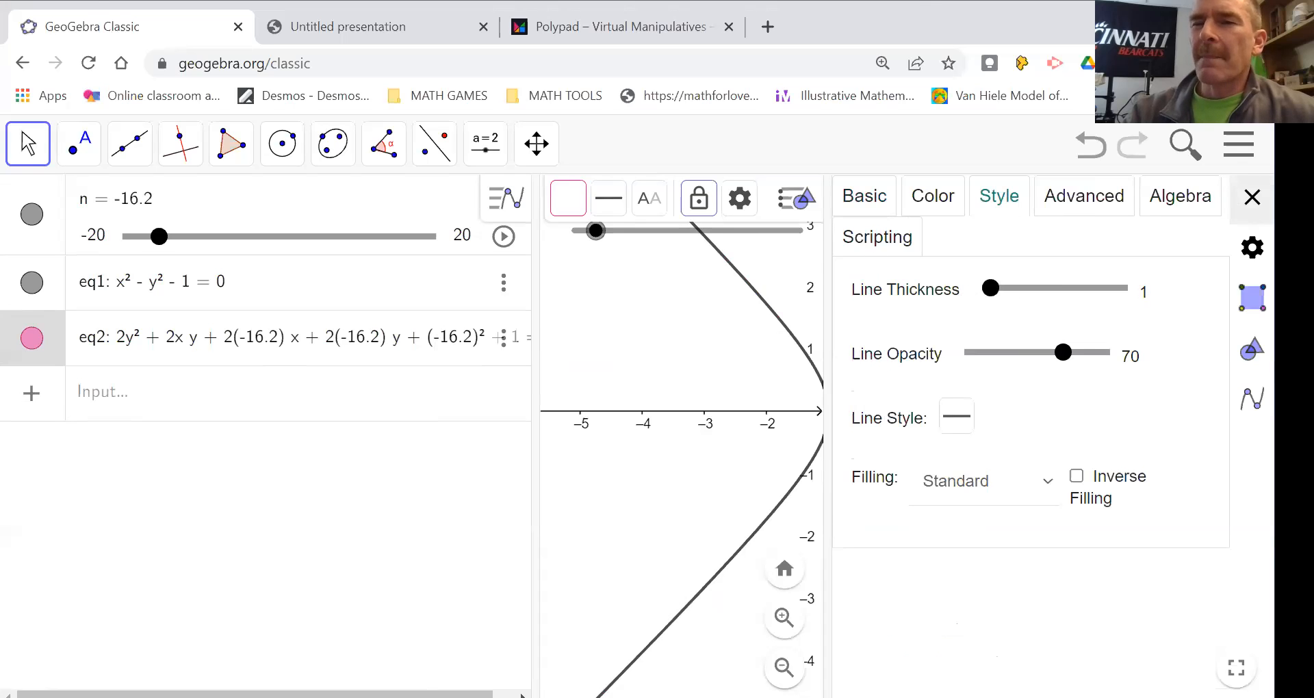
pyautogui.click(1252, 198)
pyautogui.click(504, 236)
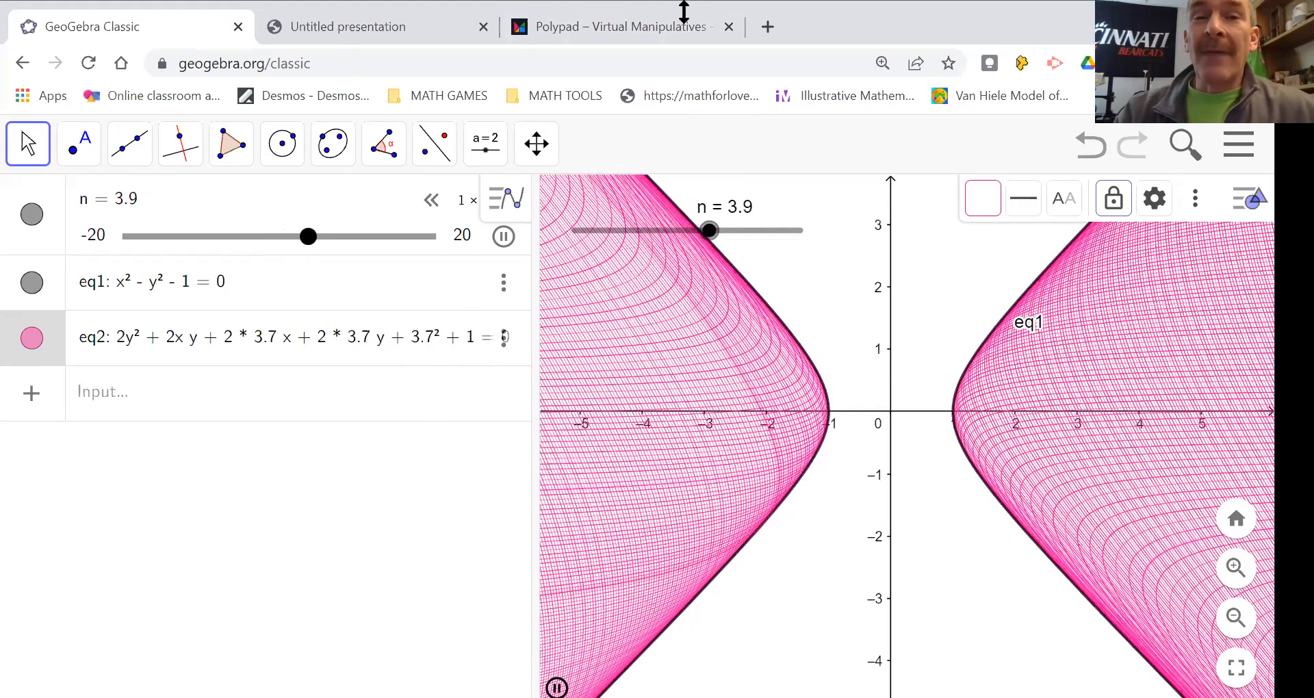
# Switch to Polypad and return to the algebra-tile square
pyautogui.click(598, 17)
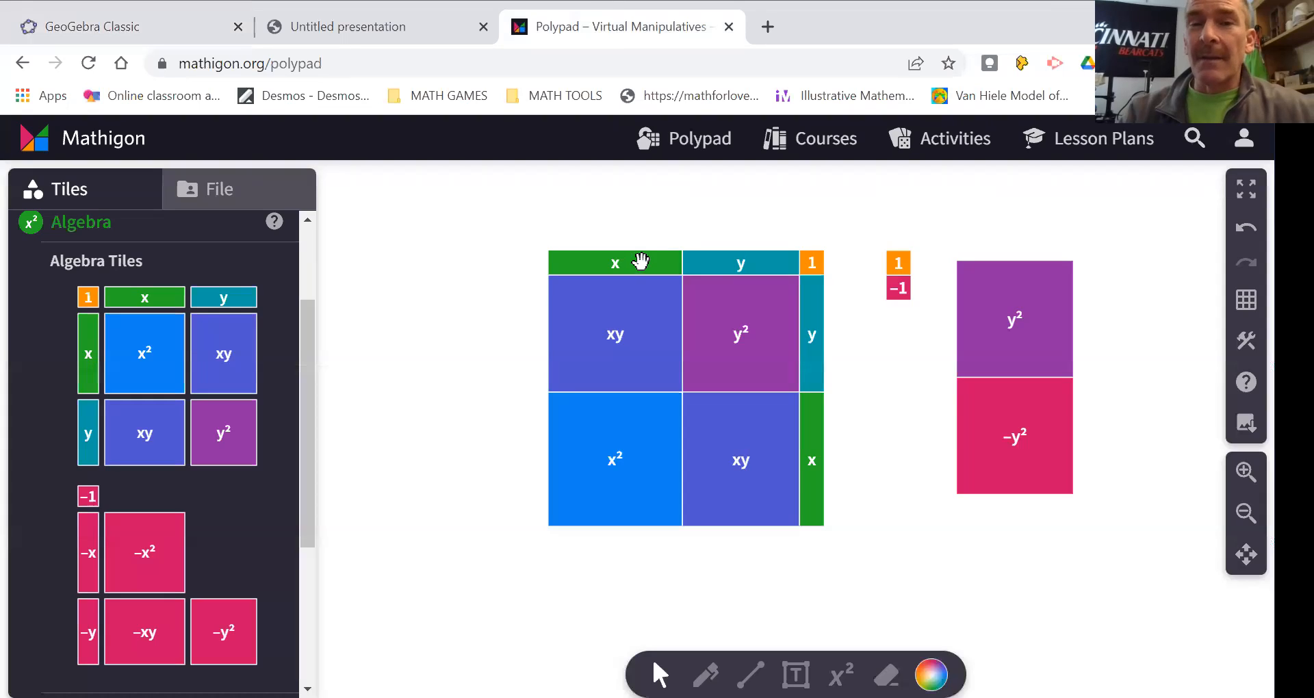